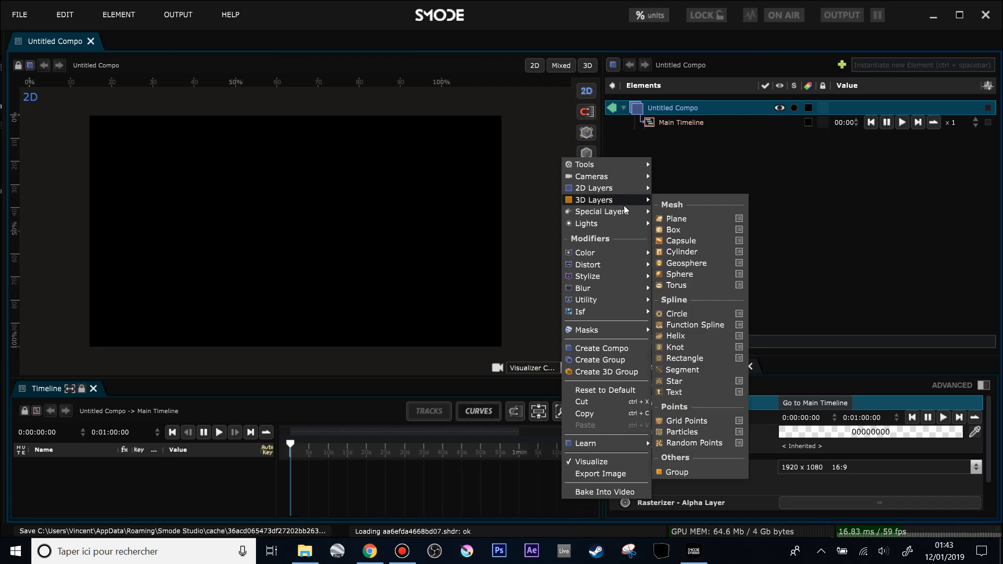
Add a 3D Box to the composition and display it in the 3D view.
{"action": "left_click", "coordinate": [674, 230]}
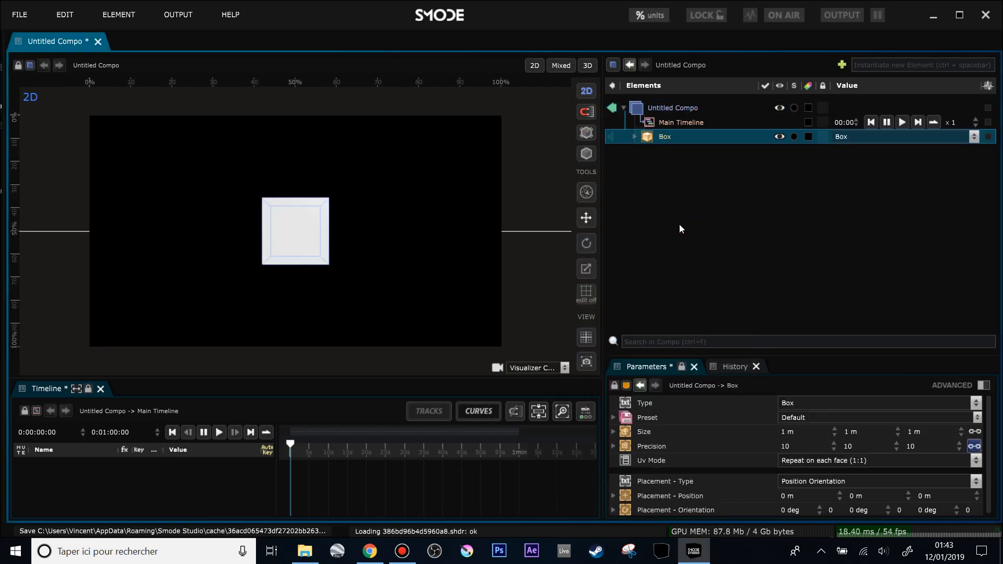
{"action": "left_click_drag", "start_coordinate": [414, 212], "coordinate": [349, 278]}
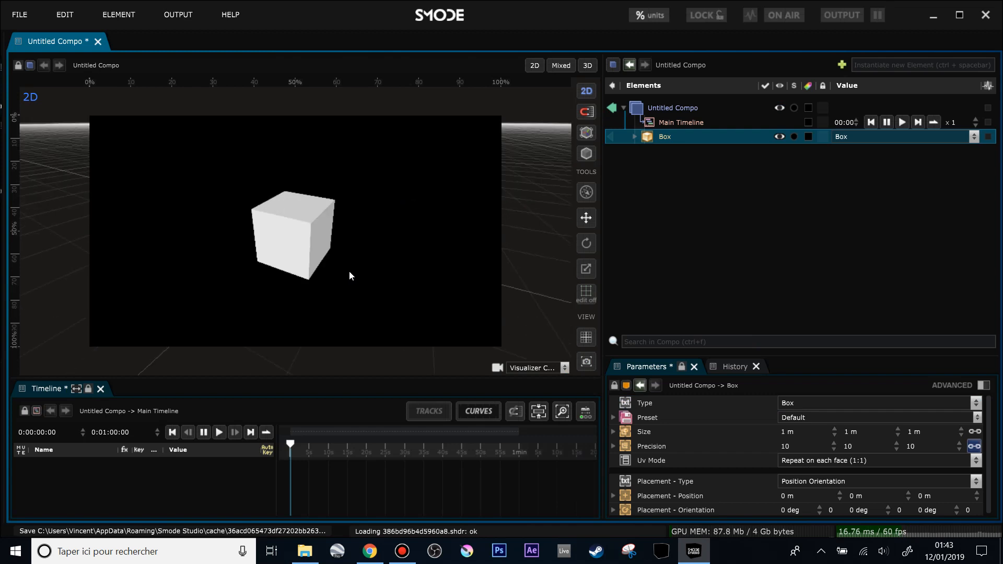
{"action": "left_click", "coordinate": [588, 66]}
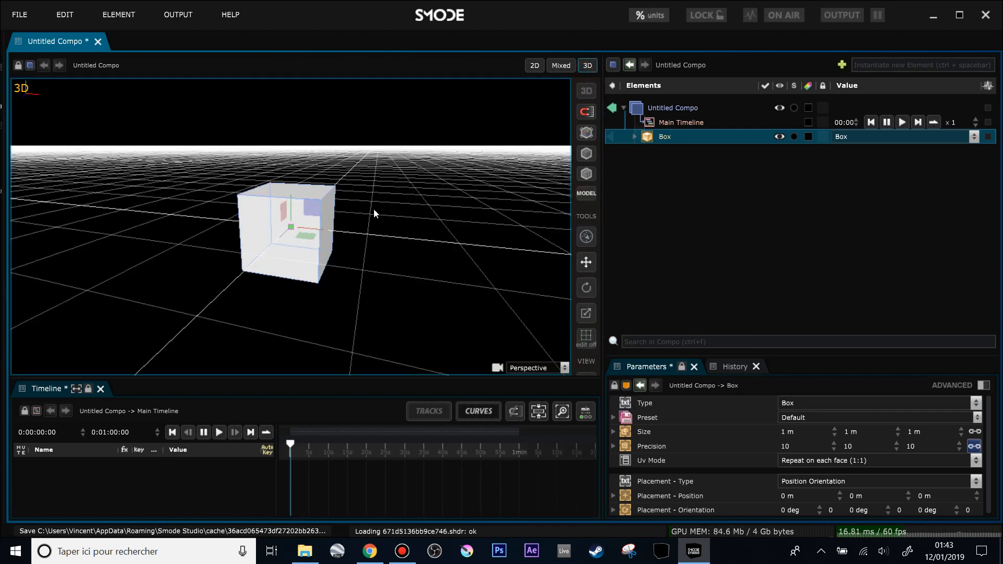
{"action": "left_click_drag", "start_coordinate": [335, 248], "coordinate": [325, 233]}
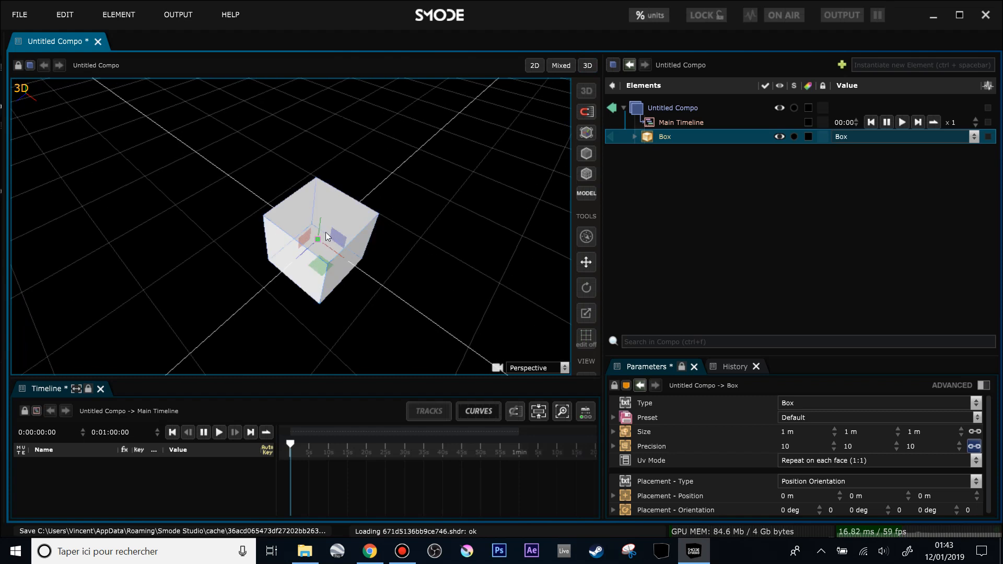
{"action": "left_click_drag", "start_coordinate": [357, 230], "coordinate": [527, 168]}
Set the Box's precision to 1 on all three axes.
{"action": "key", "text": "ctrl+space"}
{"action": "left_click_drag", "start_coordinate": [876, 357], "coordinate": [876, 272]}
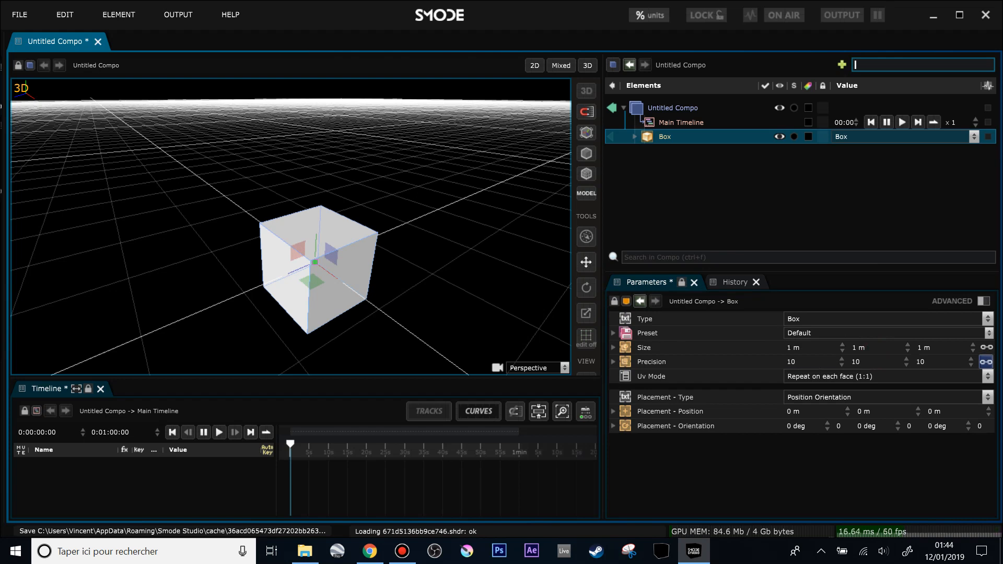
{"action": "left_click", "coordinate": [812, 361]}
{"action": "type", "text": "1"}
Add a Repeat modifier to the Box and stack its copies upward at a Y position offset of about 1.4 m.
{"action": "left_click_drag", "start_coordinate": [332, 273], "coordinate": [346, 207]}
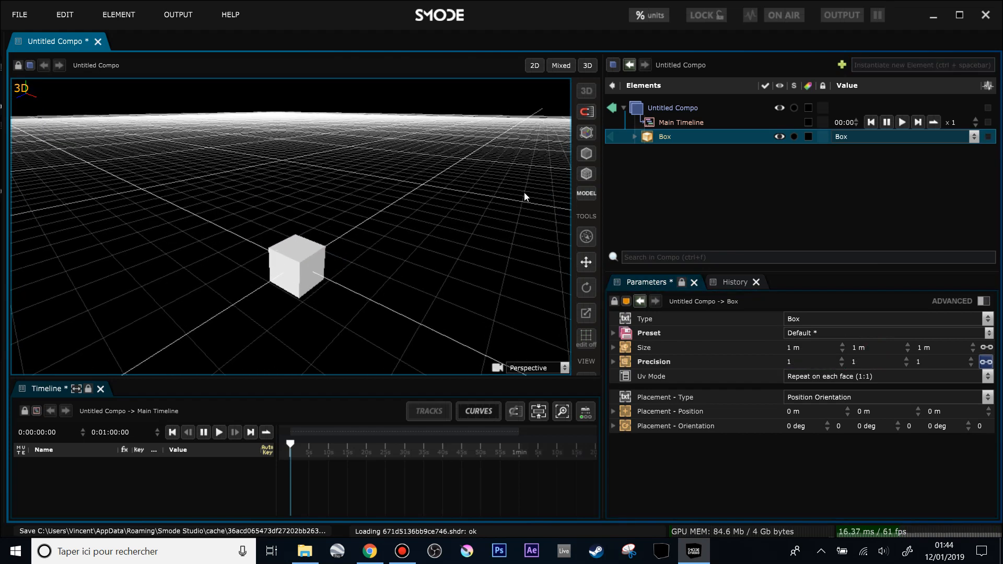
{"action": "right_click", "coordinate": [643, 139]}
{"action": "mouse_move", "coordinate": [592, 222]}
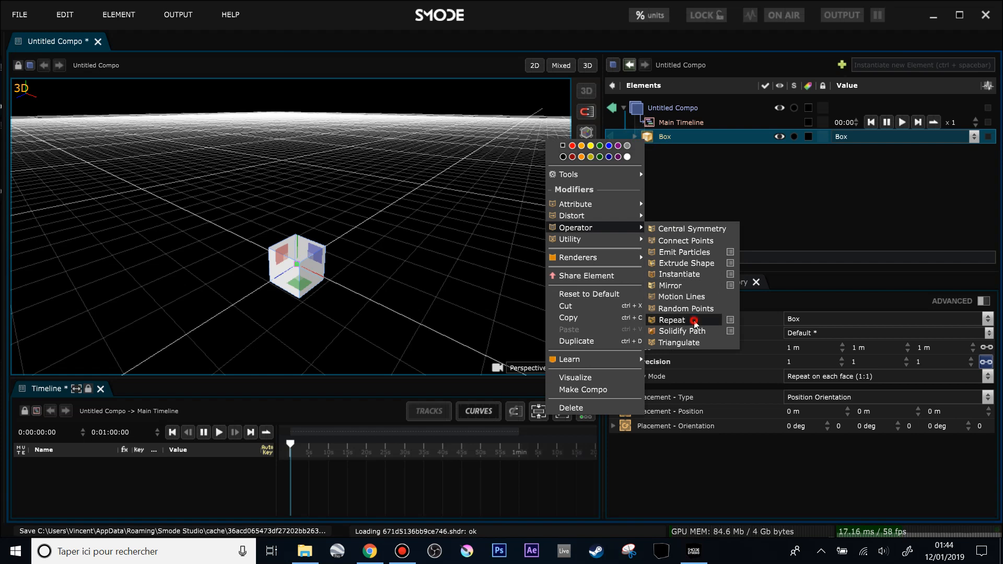
{"action": "left_click", "coordinate": [696, 324]}
{"action": "left_click_drag", "start_coordinate": [297, 256], "coordinate": [409, 221]}
{"action": "scroll", "coordinate": [413, 225], "scroll_direction": "down", "scroll_amount": 5}
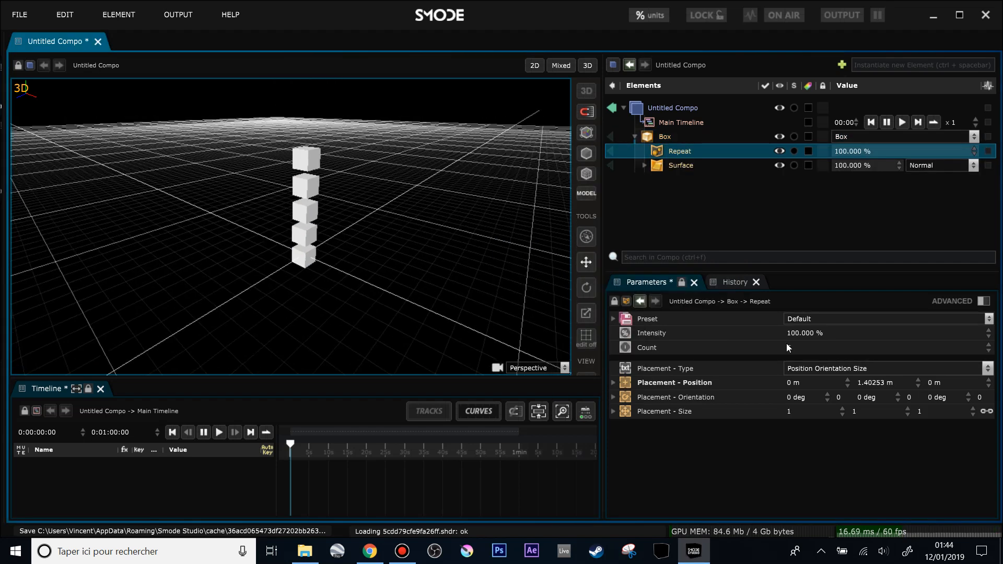
Set the Repeat's orientation to -16.7 degrees on X and 12.9 degrees on Y, with a count of 12.
{"action": "left_click_drag", "start_coordinate": [863, 399], "coordinate": [863, 332]}
{"action": "left_click_drag", "start_coordinate": [800, 400], "coordinate": [799, 486]}
{"action": "left_click_drag", "start_coordinate": [785, 355], "coordinate": [785, 319]}
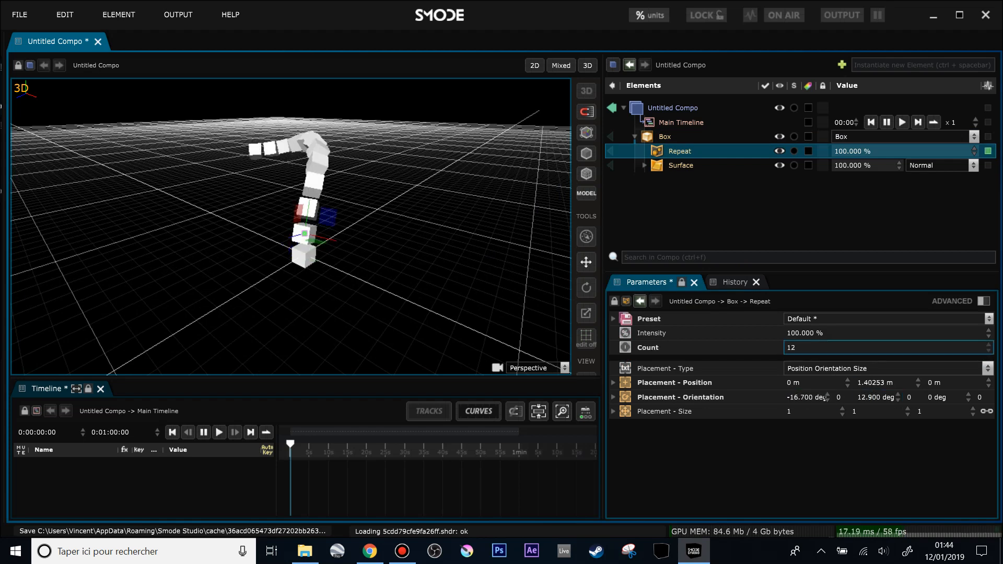
Add a second Repeat modifier to the Box with an X orientation of -72.4 degrees.
{"action": "left_click_drag", "start_coordinate": [332, 239], "coordinate": [361, 228]}
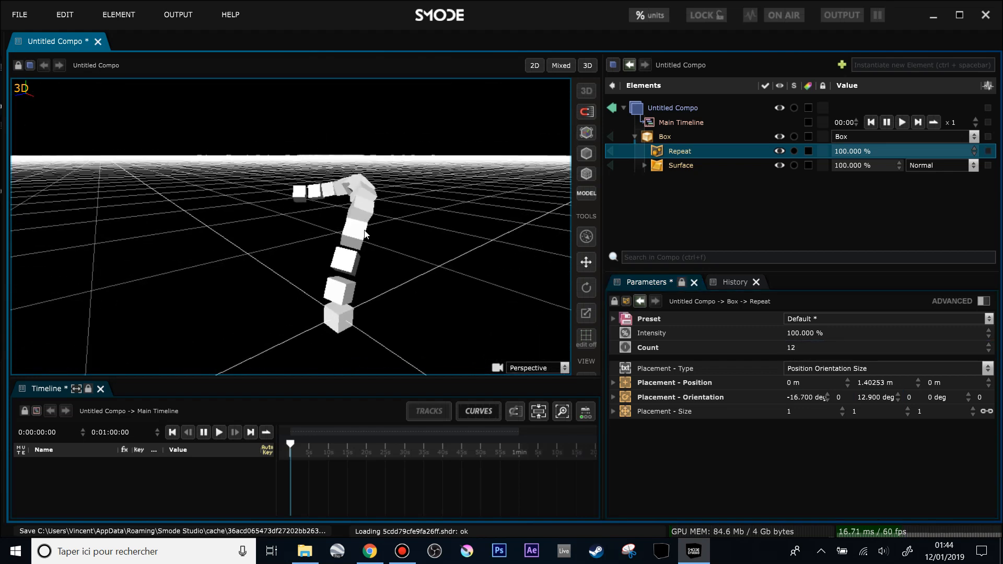
{"action": "right_click", "coordinate": [662, 138]}
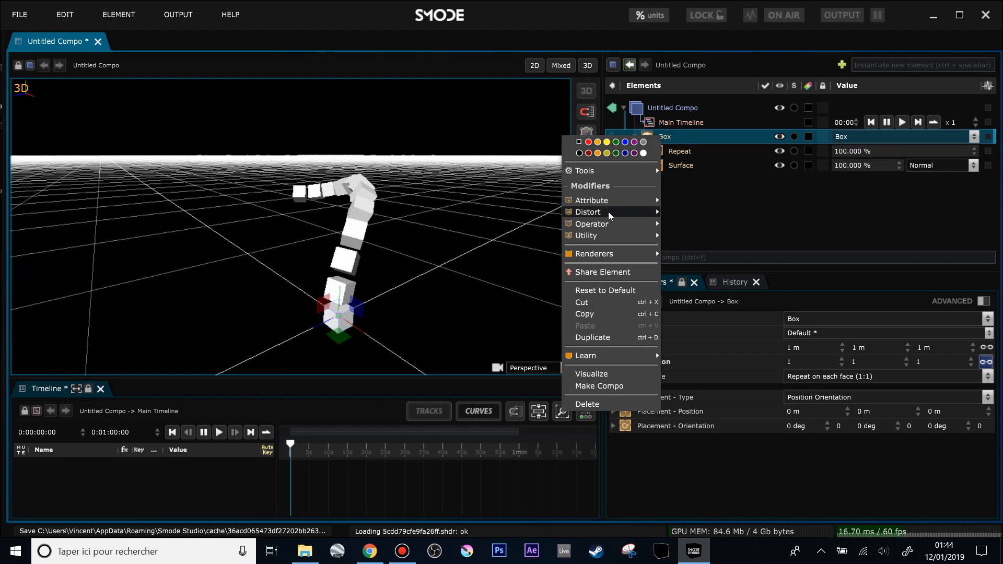
{"action": "mouse_move", "coordinate": [606, 232]}
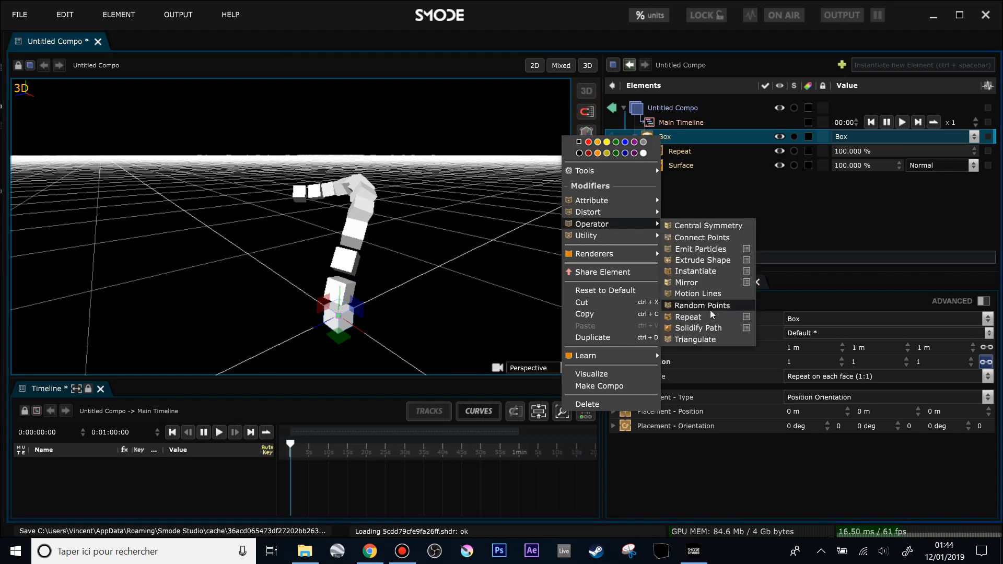
{"action": "left_click", "coordinate": [709, 319]}
{"action": "left_click_drag", "start_coordinate": [804, 399], "coordinate": [767, 399]}
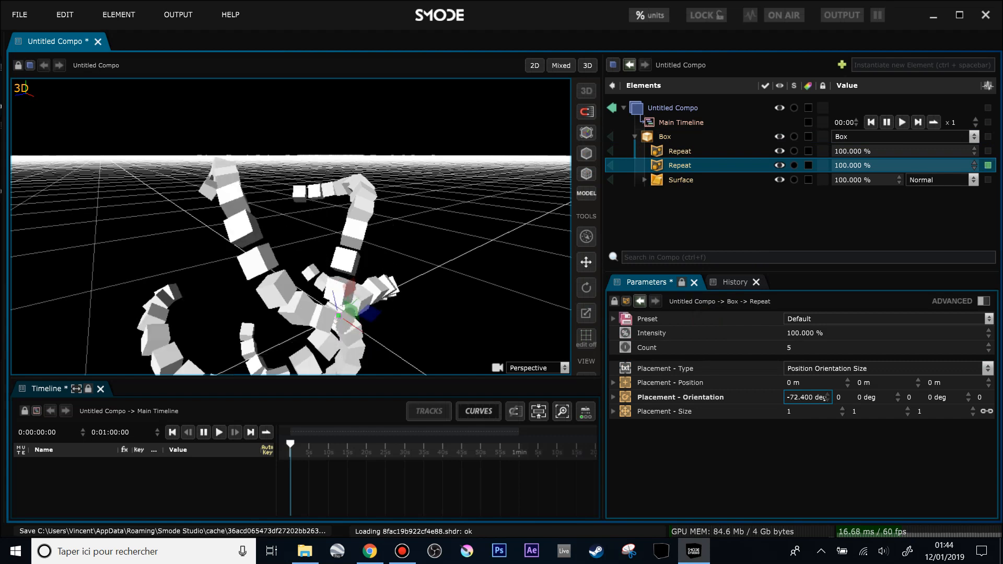
Add a third Repeat modifier to the Box below the two existing ones.
{"action": "left_click_drag", "start_coordinate": [386, 227], "coordinate": [523, 178]}
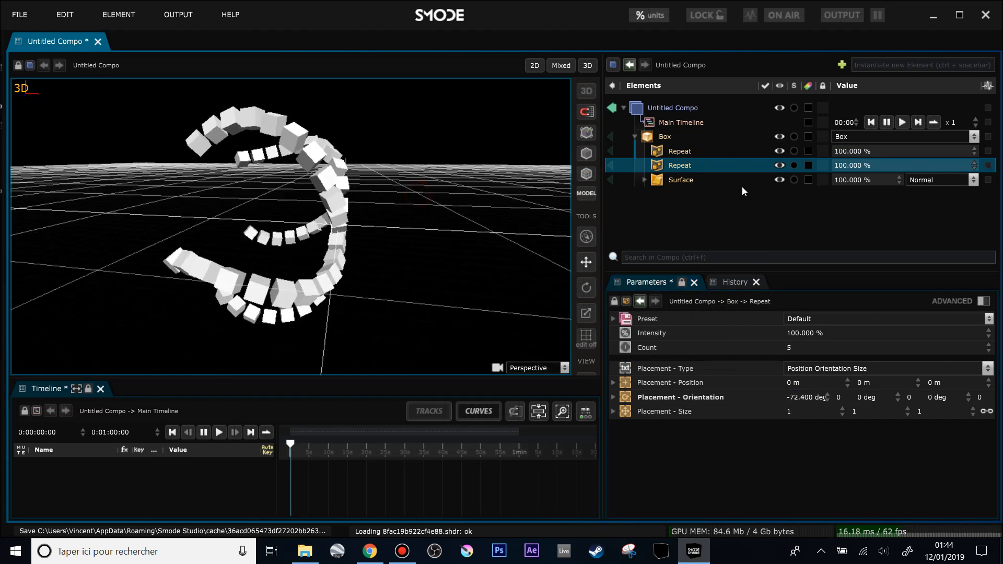
{"action": "right_click", "coordinate": [659, 139]}
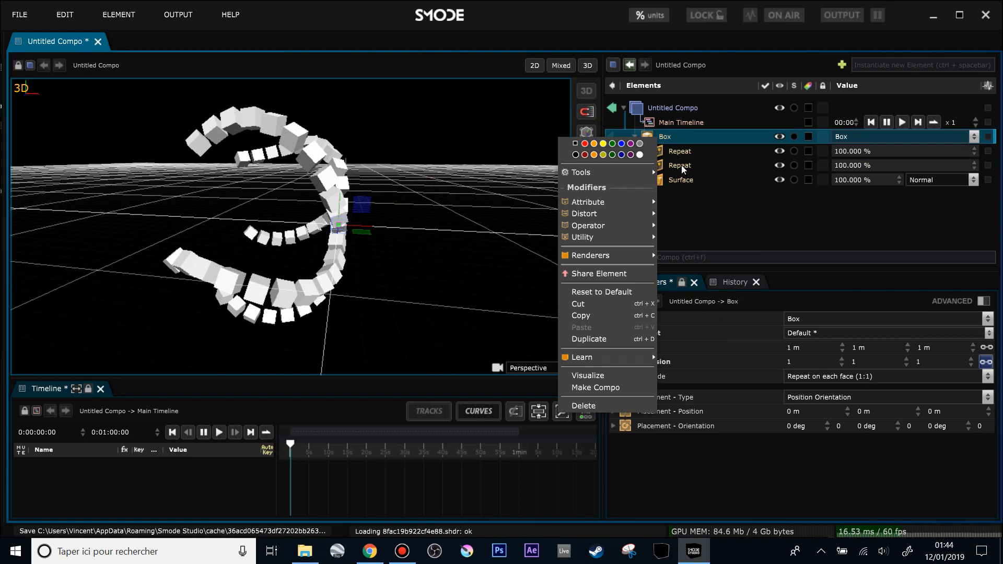
{"action": "mouse_move", "coordinate": [604, 225]}
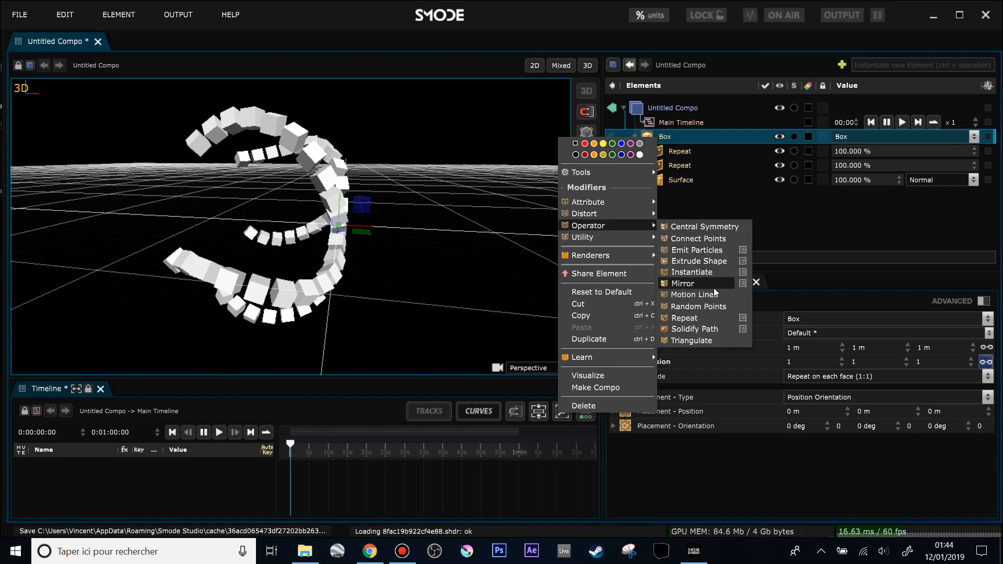
{"action": "left_click", "coordinate": [708, 319]}
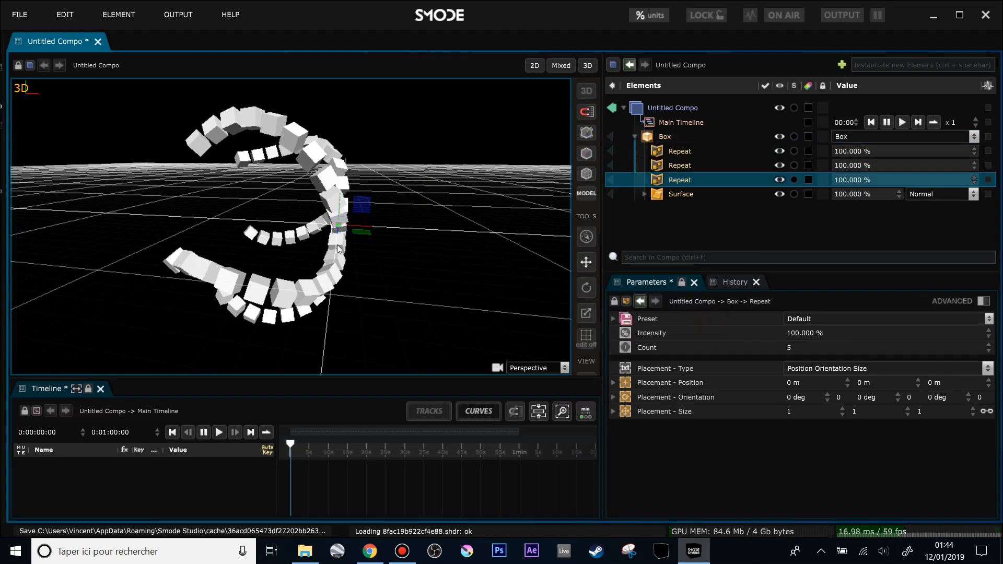
Set the third Repeat's X position to about -11.22 m, Z orientation to -33.6 degrees and size to 0.78.
{"action": "left_click_drag", "start_coordinate": [355, 225], "coordinate": [261, 226]}
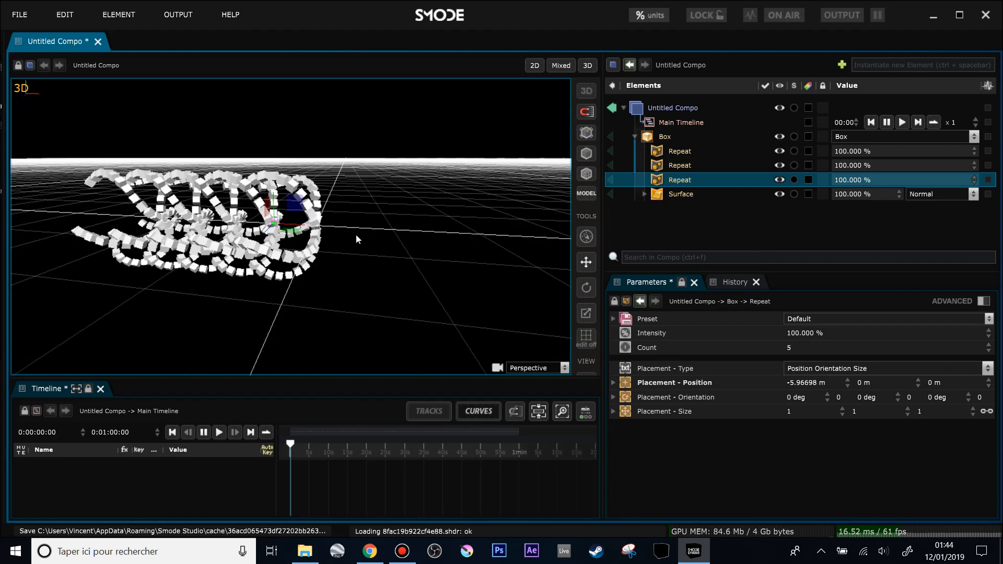
{"action": "left_click_drag", "start_coordinate": [950, 398], "coordinate": [936, 381]}
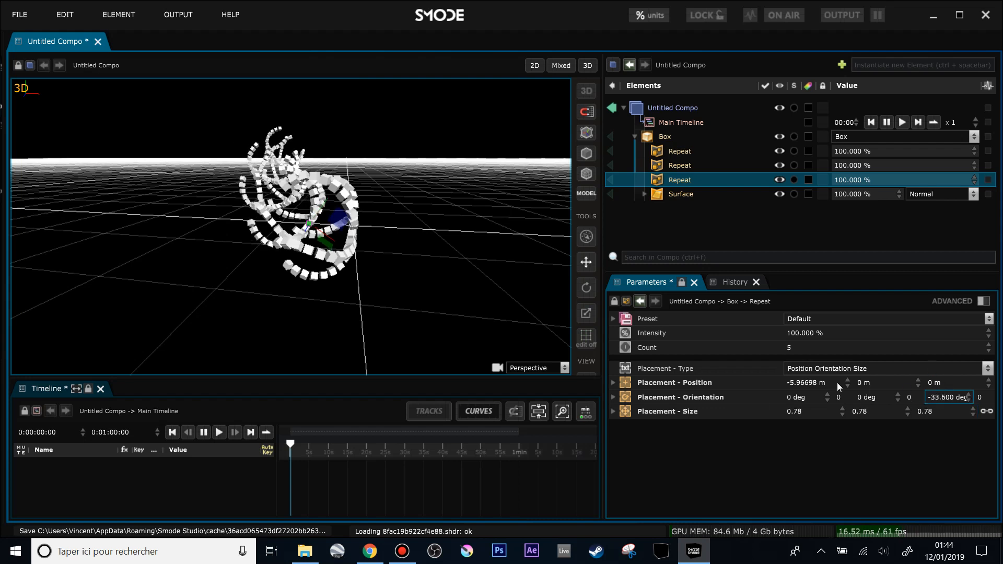
{"action": "left_click_drag", "start_coordinate": [800, 390], "coordinate": [749, 208]}
Set the second Repeat's X orientation to -73 degrees, and try a count of 10 and undo it.
{"action": "left_click", "coordinate": [696, 167]}
{"action": "left_click_drag", "start_coordinate": [820, 397], "coordinate": [745, 397]}
{"action": "left_click", "coordinate": [794, 348]}
{"action": "type", "text": "10"}
{"action": "key", "text": "ctrl+z"}
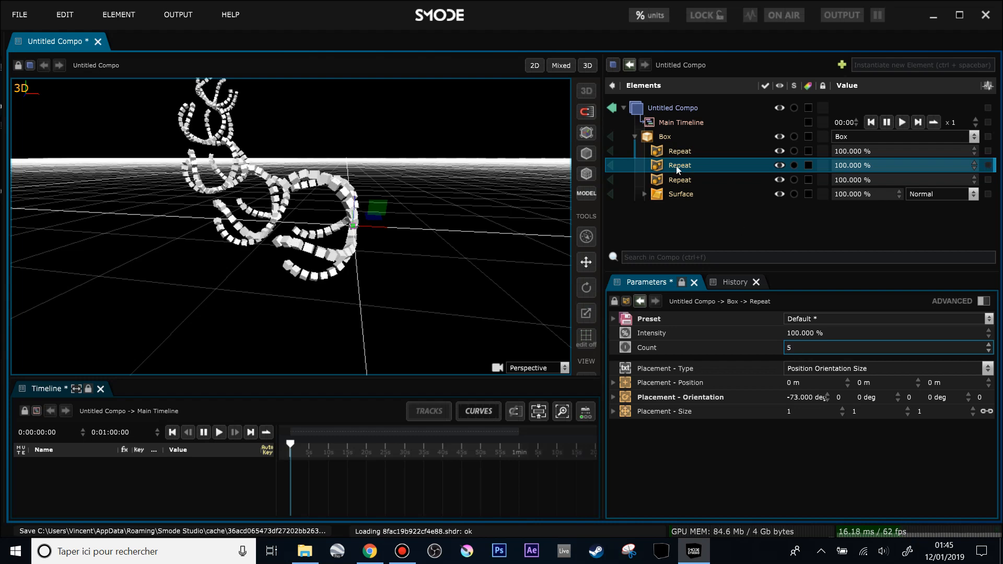
Set the first Repeat's count to 80.
{"action": "left_click", "coordinate": [671, 151]}
{"action": "left_click", "coordinate": [795, 348]}
{"action": "type", "text": "70"}
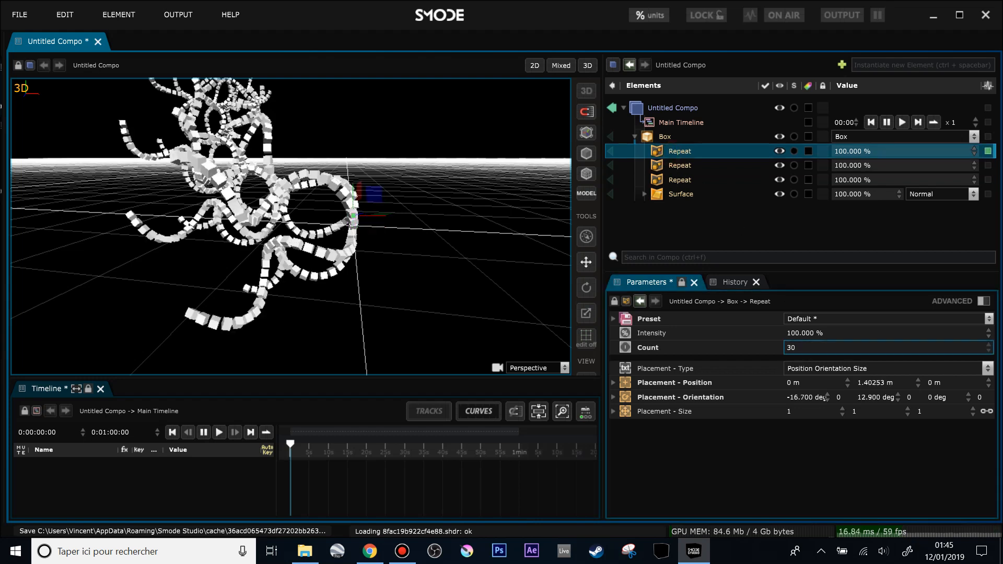
{"action": "left_click_drag", "start_coordinate": [795, 348], "coordinate": [795, 343]}
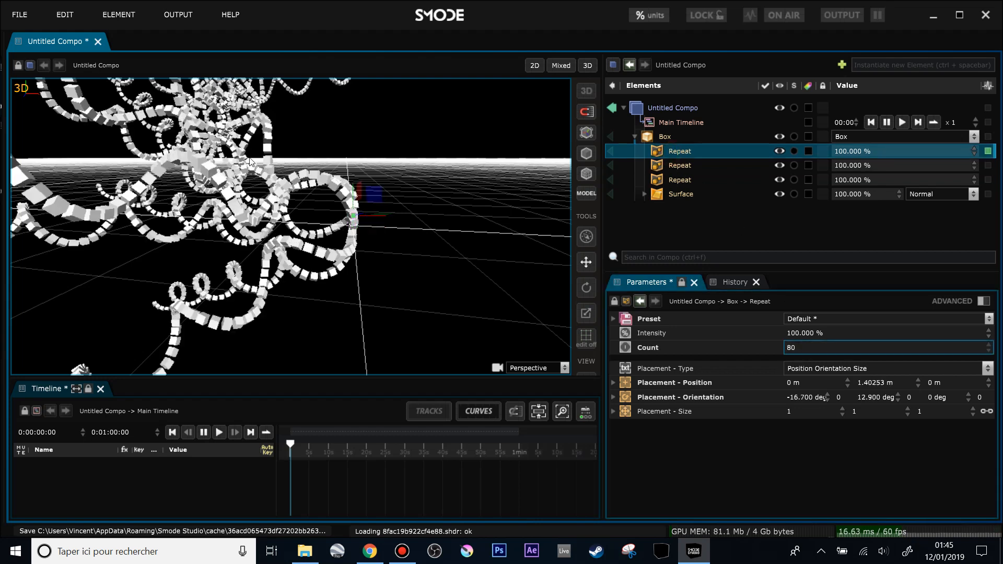
Set the third Repeat's Z orientation to -44.5 degrees.
{"action": "scroll", "coordinate": [337, 208], "scroll_direction": "down", "scroll_amount": 5}
{"action": "left_click_drag", "start_coordinate": [365, 221], "coordinate": [217, 224]}
{"action": "left_click_drag", "start_coordinate": [275, 250], "coordinate": [502, 218]}
{"action": "left_click", "coordinate": [702, 180]}
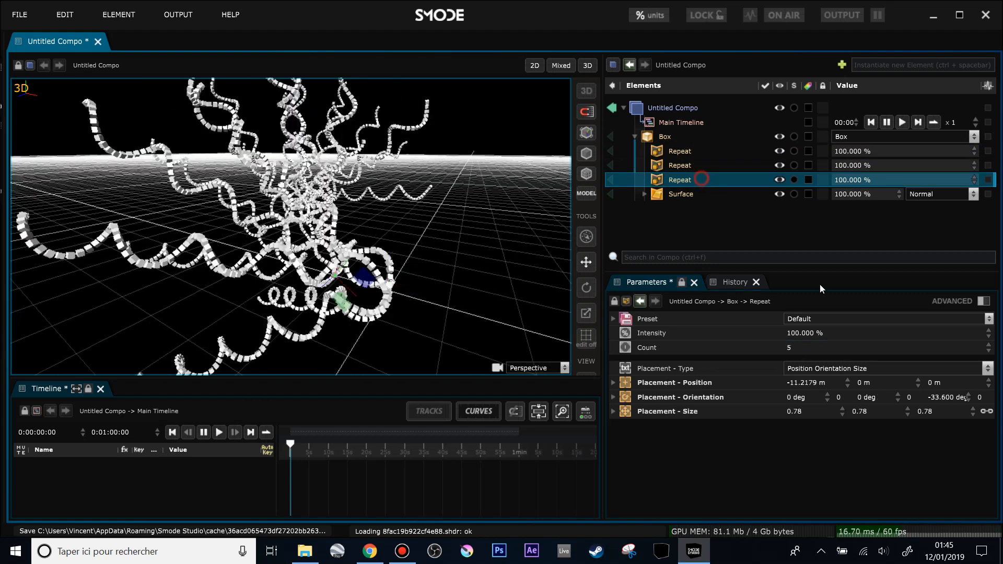
{"action": "left_click_drag", "start_coordinate": [949, 399], "coordinate": [949, 427]}
{"action": "left_click_drag", "start_coordinate": [424, 230], "coordinate": [710, 369]}
Set the third Repeat's size to 1.07 and its count to 11.
{"action": "left_click", "coordinate": [815, 383]}
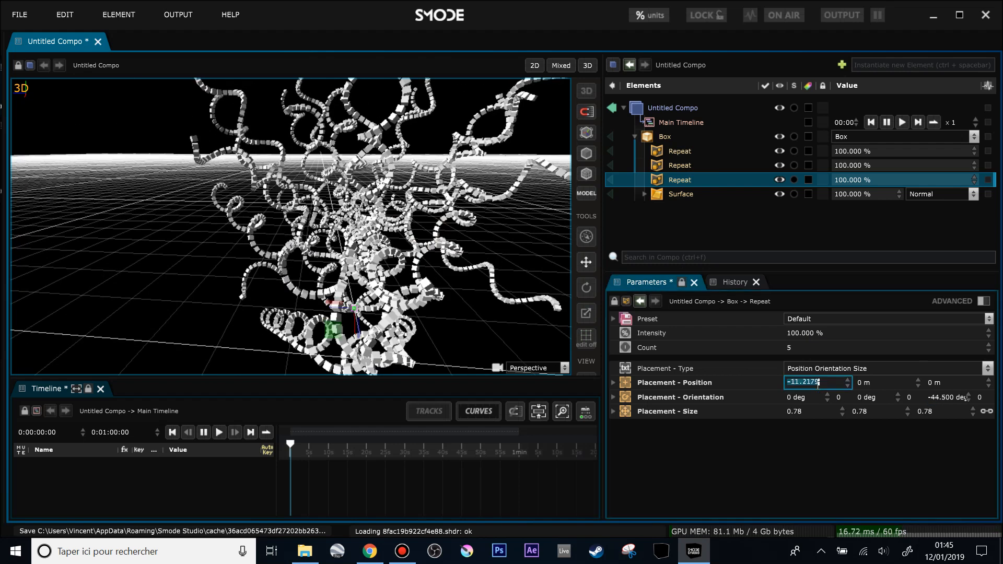
{"action": "left_click_drag", "start_coordinate": [935, 412], "coordinate": [935, 351]}
{"action": "left_click_drag", "start_coordinate": [282, 230], "coordinate": [386, 228]}
{"action": "left_click_drag", "start_coordinate": [801, 355], "coordinate": [801, 340]}
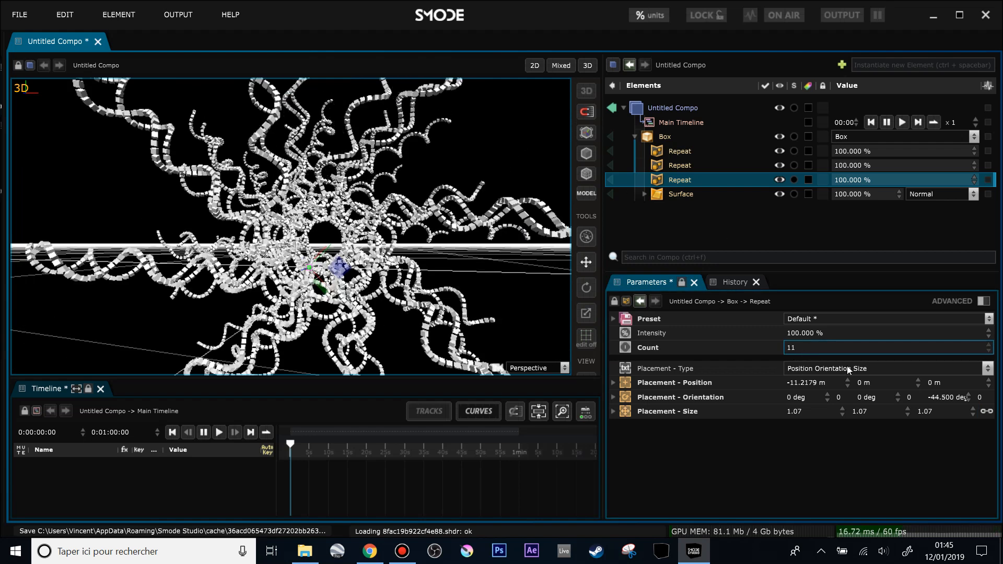
Disable the second and first Repeat modifiers to inspect the third one's copies alone, and re-enable both.
{"action": "left_click_drag", "start_coordinate": [402, 168], "coordinate": [310, 230]}
{"action": "scroll", "coordinate": [368, 225], "scroll_direction": "up", "scroll_amount": 3}
{"action": "scroll", "coordinate": [310, 231], "scroll_direction": "up", "scroll_amount": 3}
{"action": "scroll", "coordinate": [311, 231], "scroll_direction": "down", "scroll_amount": 3}
{"action": "double_click", "coordinate": [662, 168]}
{"action": "double_click", "coordinate": [683, 152]}
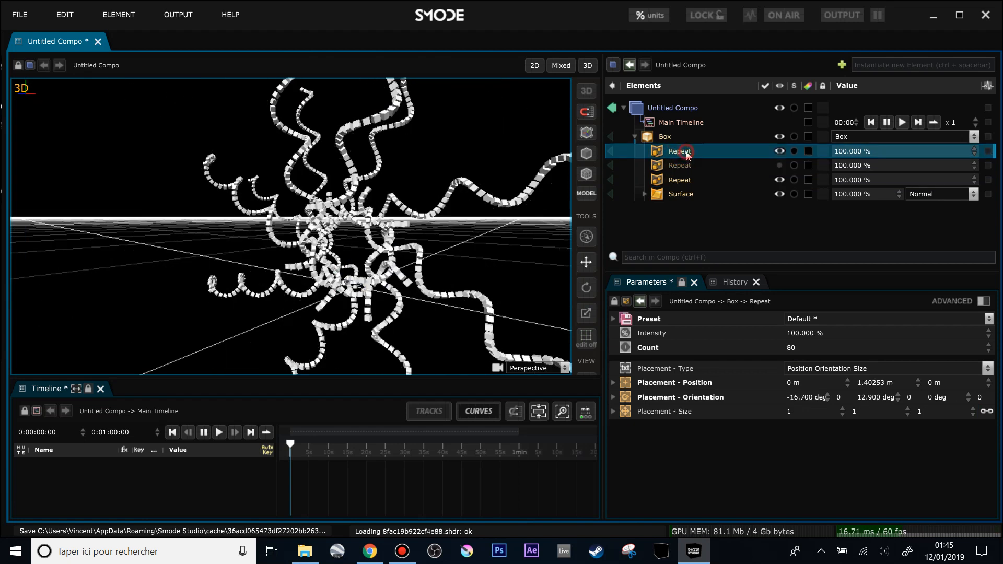
{"action": "left_click_drag", "start_coordinate": [419, 230], "coordinate": [372, 270]}
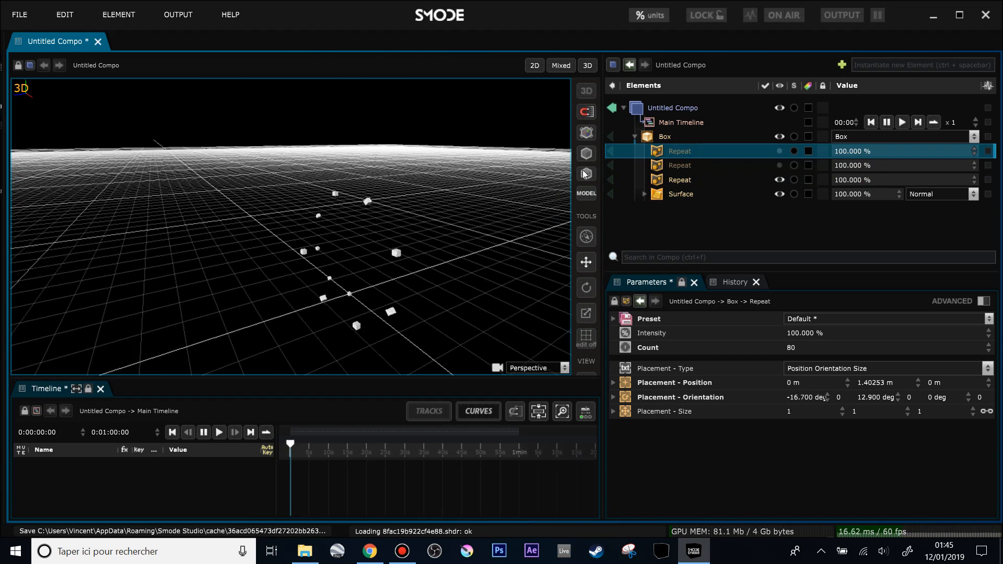
{"action": "double_click", "coordinate": [674, 165]}
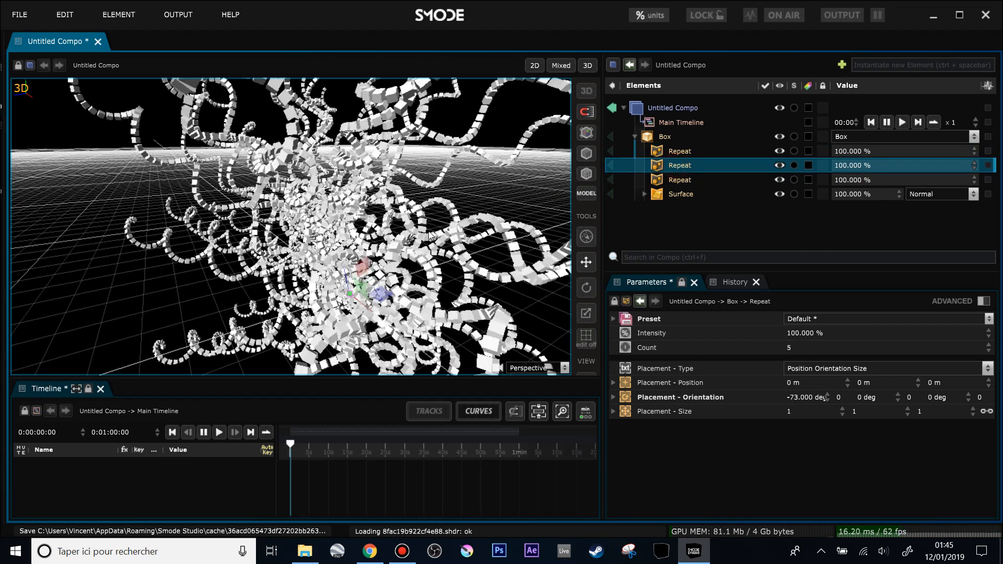
Examine the repeated box structure from several angles and distances.
{"action": "scroll", "coordinate": [410, 218], "scroll_direction": "down", "scroll_amount": 3}
{"action": "left_click_drag", "start_coordinate": [419, 216], "coordinate": [431, 184]}
{"action": "scroll", "coordinate": [420, 203], "scroll_direction": "up", "scroll_amount": 2}
{"action": "left_click_drag", "start_coordinate": [407, 219], "coordinate": [363, 203]}
{"action": "scroll", "coordinate": [366, 214], "scroll_direction": "up", "scroll_amount": 4}
{"action": "scroll", "coordinate": [366, 228], "scroll_direction": "down", "scroll_amount": 3}
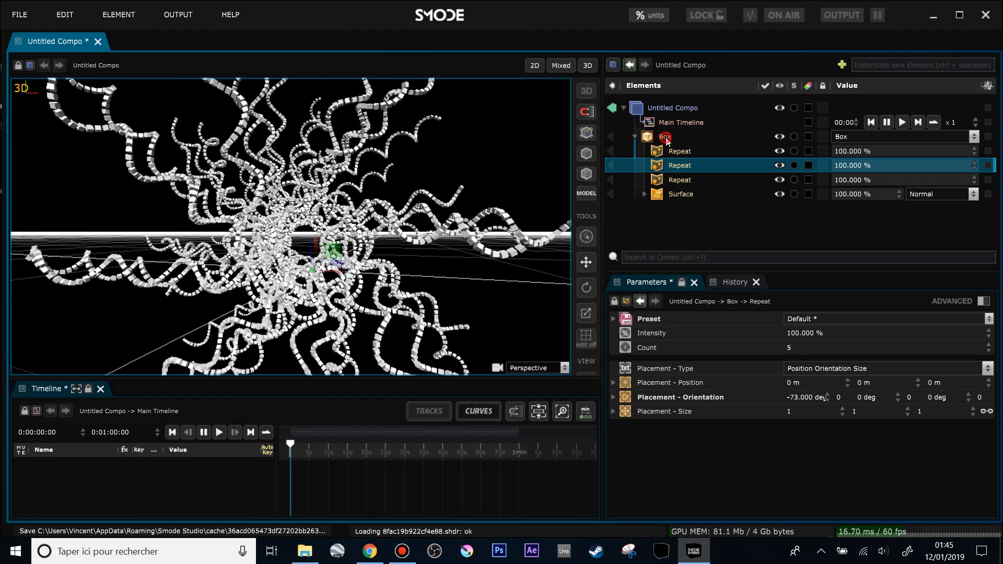
{"action": "left_click", "coordinate": [666, 138]}
{"action": "right_click", "coordinate": [666, 140]}
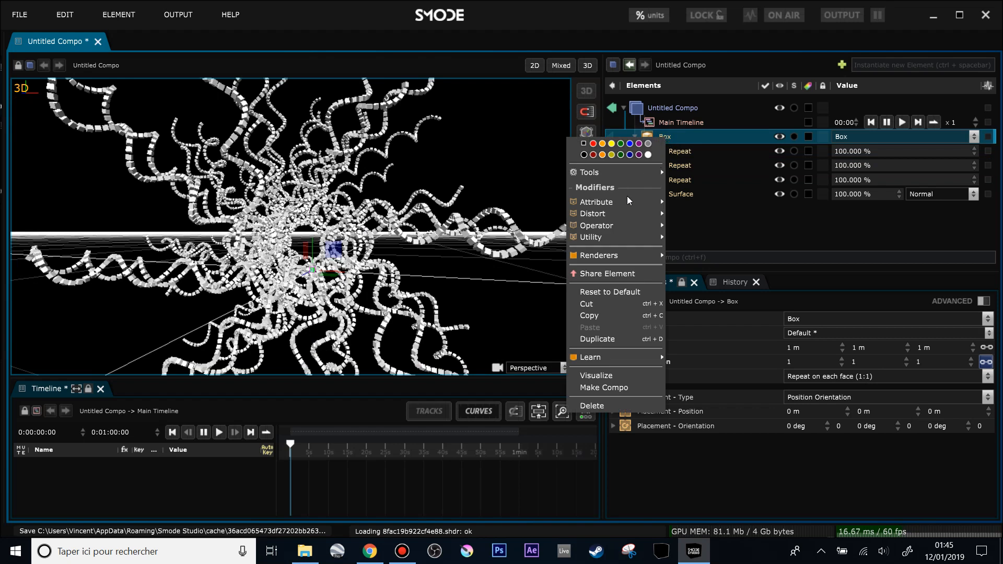
{"action": "left_click", "coordinate": [673, 140]}
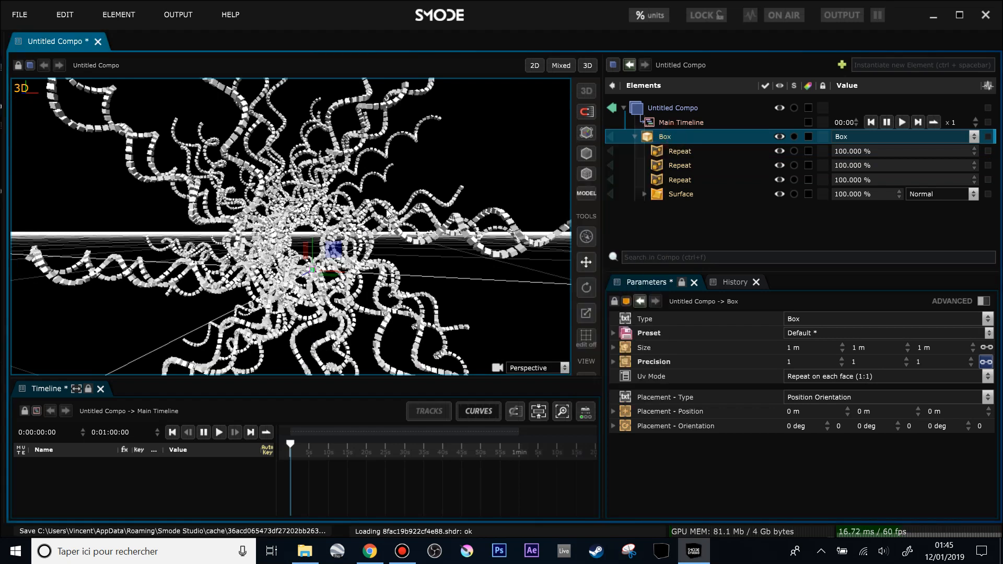
{"action": "scroll", "coordinate": [387, 212], "scroll_direction": "down", "scroll_amount": 3}
{"action": "left_click_drag", "start_coordinate": [387, 212], "coordinate": [410, 211]}
{"action": "scroll", "coordinate": [411, 212], "scroll_direction": "up", "scroll_amount": 3}
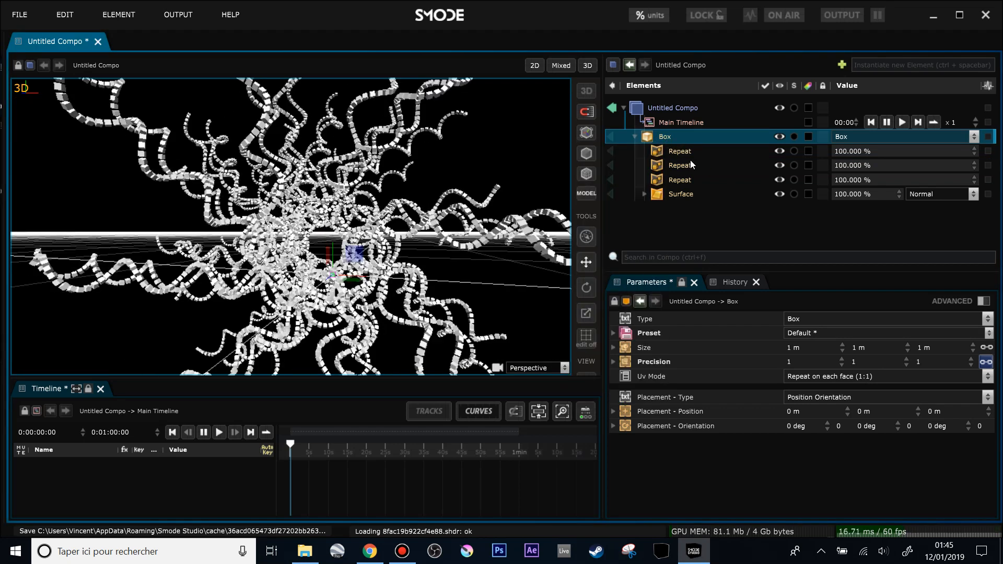
Try different orders of the three Repeat modifiers within the Box and undo the reordering.
{"action": "left_click", "coordinate": [674, 166]}
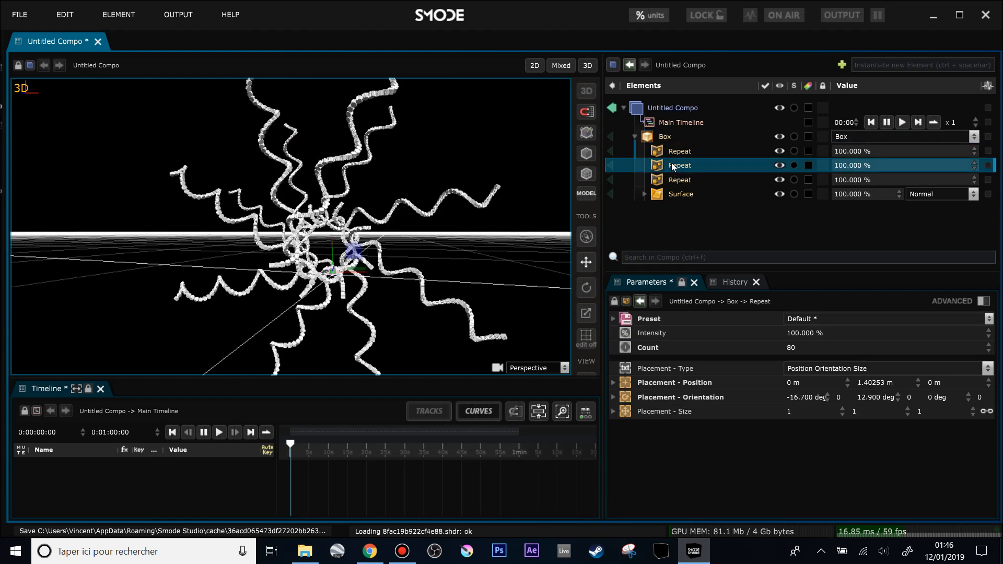
{"action": "left_click_drag", "start_coordinate": [675, 184], "coordinate": [677, 166]}
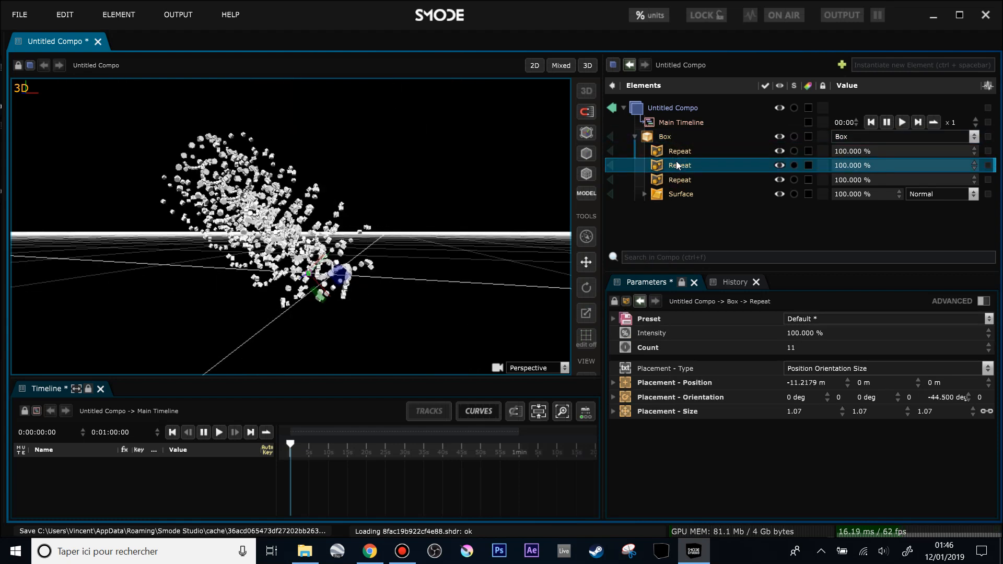
{"action": "key", "text": "ctrl+z"}
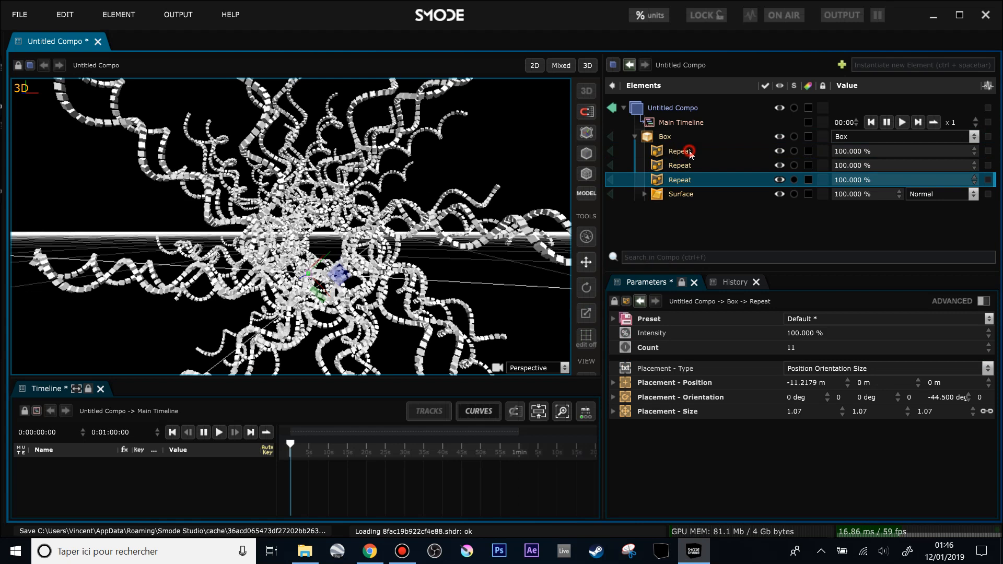
Rename the three Repeat modifiers under the Box as 1, 2 and 3 in their stacking order.
{"action": "double_click", "coordinate": [690, 152]}
{"action": "type", "text": "1"}
{"action": "left_click", "coordinate": [682, 169]}
{"action": "double_click", "coordinate": [681, 169]}
{"action": "type", "text": "2"}
{"action": "left_click", "coordinate": [680, 184]}
{"action": "double_click", "coordinate": [680, 184]}
{"action": "type", "text": "3"}
{"action": "left_click", "coordinate": [690, 196]}
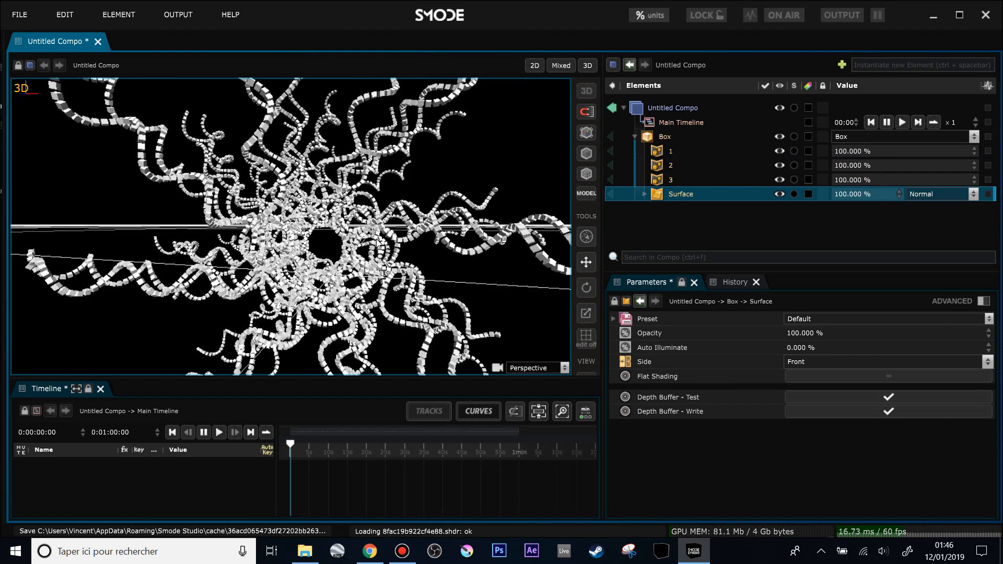
Try a Y orientation of -5.7 degrees and a 2.32 m size on the Box, and undo the size and position changes.
{"action": "left_click", "coordinate": [663, 138]}
{"action": "left_click_drag", "start_coordinate": [867, 429], "coordinate": [870, 341]}
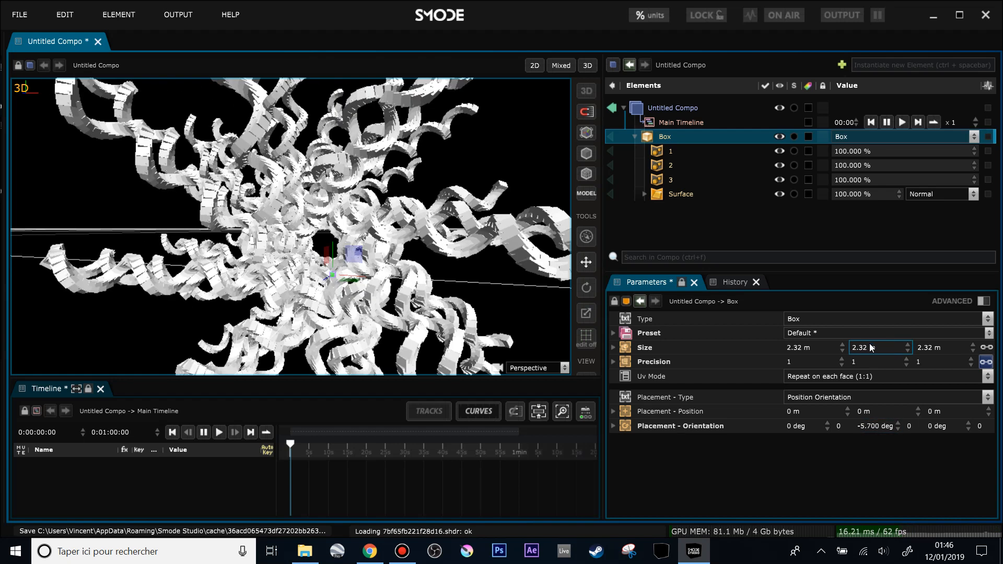
{"action": "key", "text": "ctrl+z"}
{"action": "left_click_drag", "start_coordinate": [818, 415], "coordinate": [820, 395]}
{"action": "key", "text": "ctrl+z"}
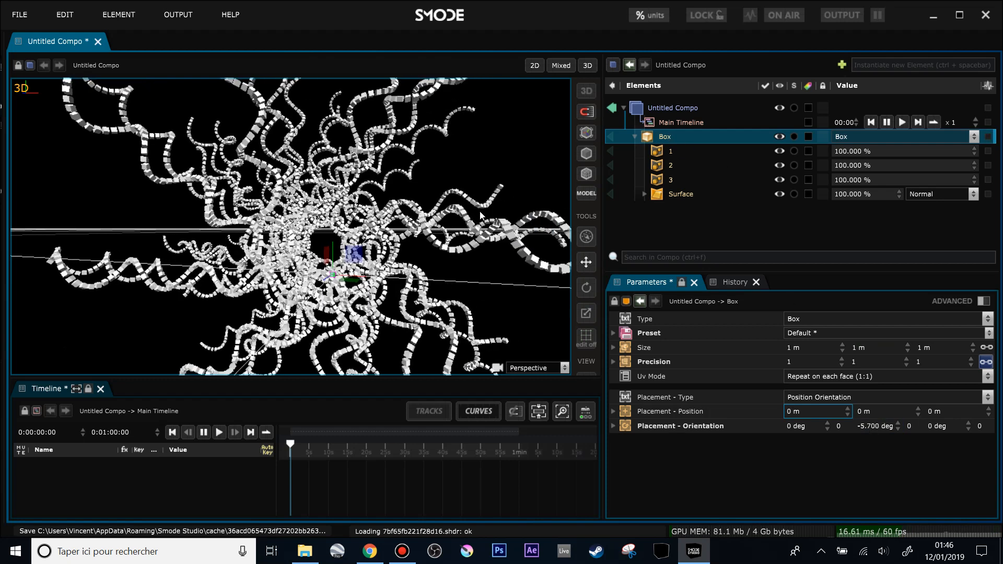
Try a Y orientation of -5.2 degrees and an X position of -0.96 m on the Box, and review modifiers 1, 2 and 3.
{"action": "left_click_drag", "start_coordinate": [871, 432], "coordinate": [868, 386]}
{"action": "left_click_drag", "start_coordinate": [823, 414], "coordinate": [844, 421]}
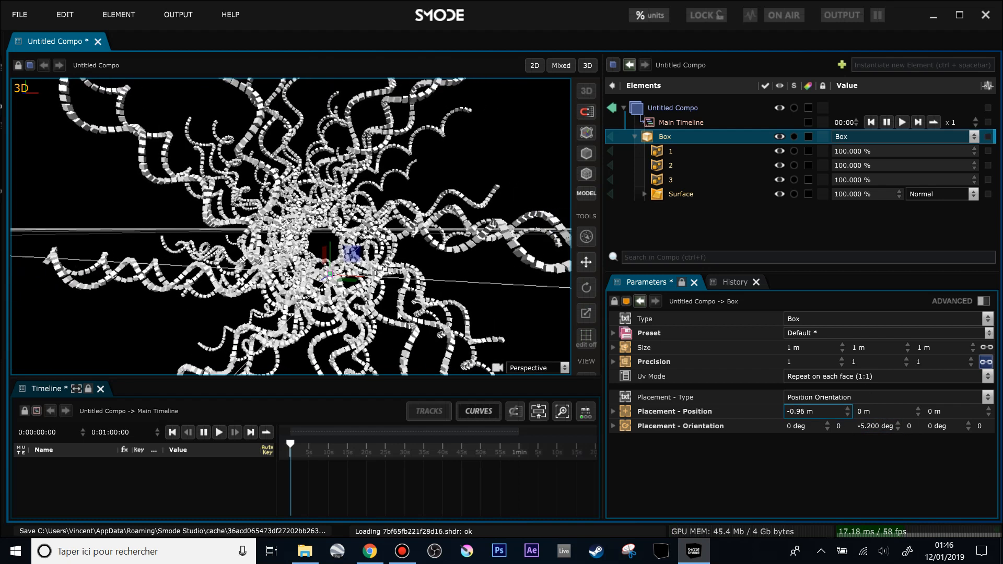
{"action": "left_click", "coordinate": [672, 151]}
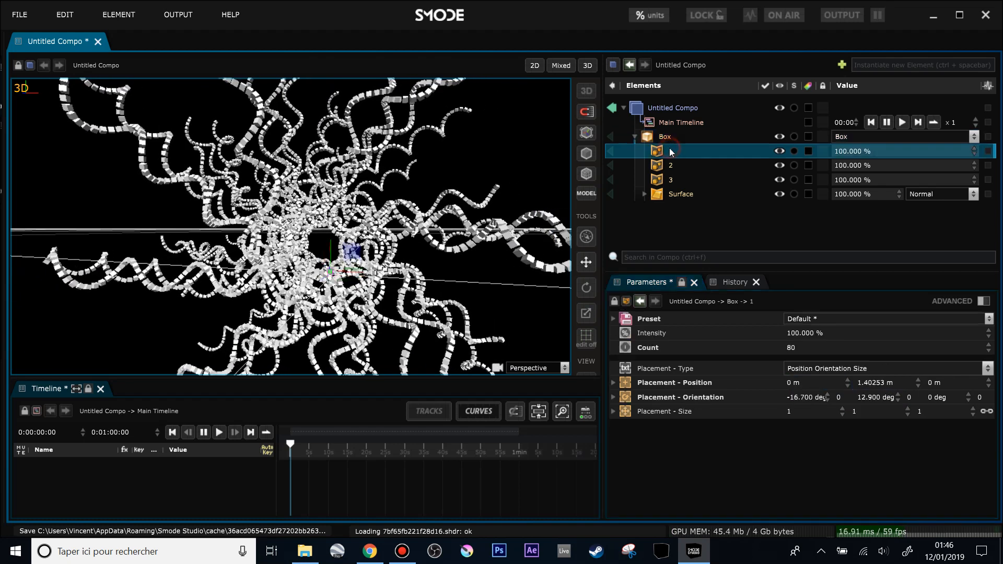
{"action": "left_click", "coordinate": [678, 164]}
{"action": "left_click", "coordinate": [672, 180]}
Set the Box's X position to 1 m and its Y orientation to 0 degrees.
{"action": "left_click", "coordinate": [657, 137]}
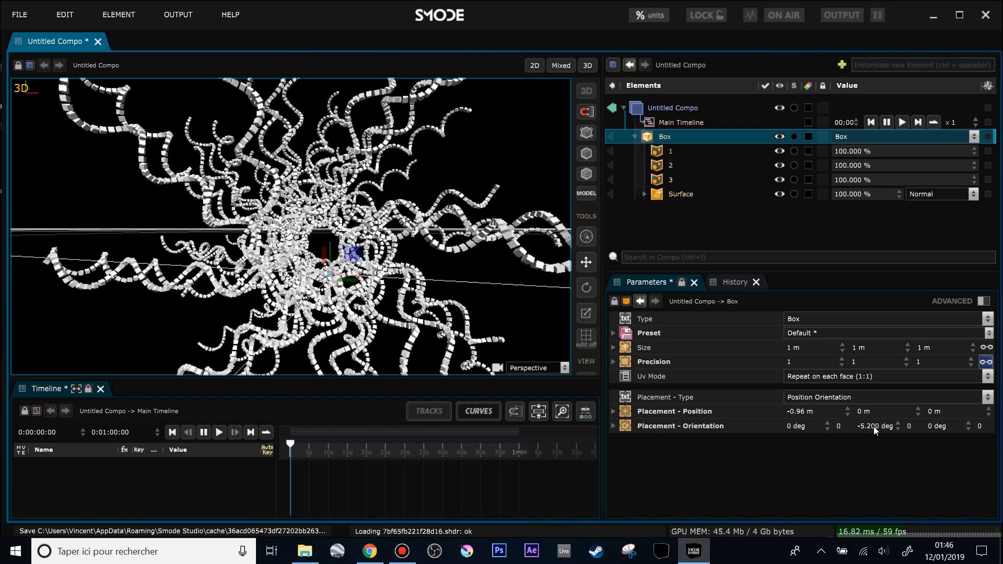
{"action": "double_click", "coordinate": [807, 412]}
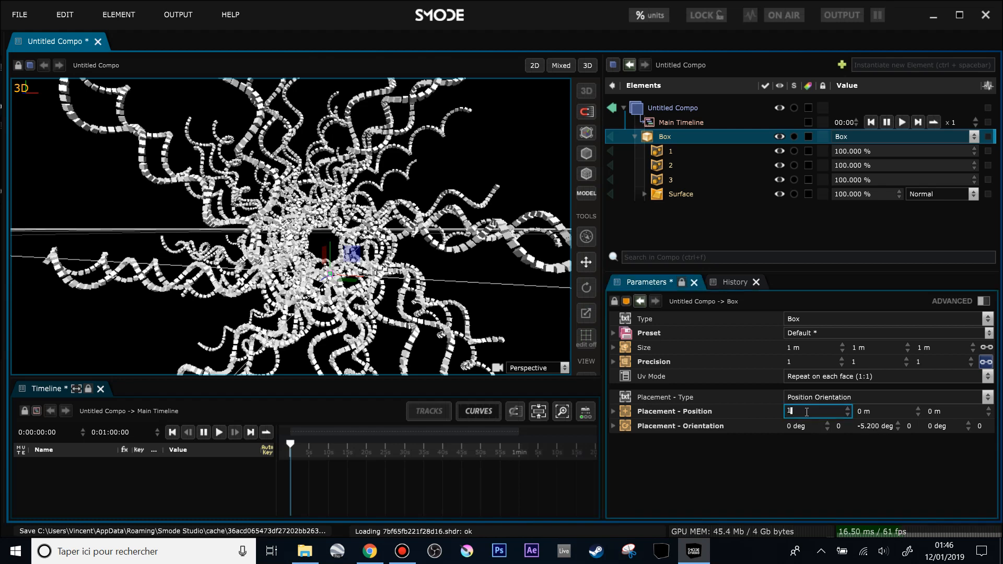
{"action": "type", "text": "1"}
{"action": "key", "text": "Return"}
{"action": "double_click", "coordinate": [892, 427]}
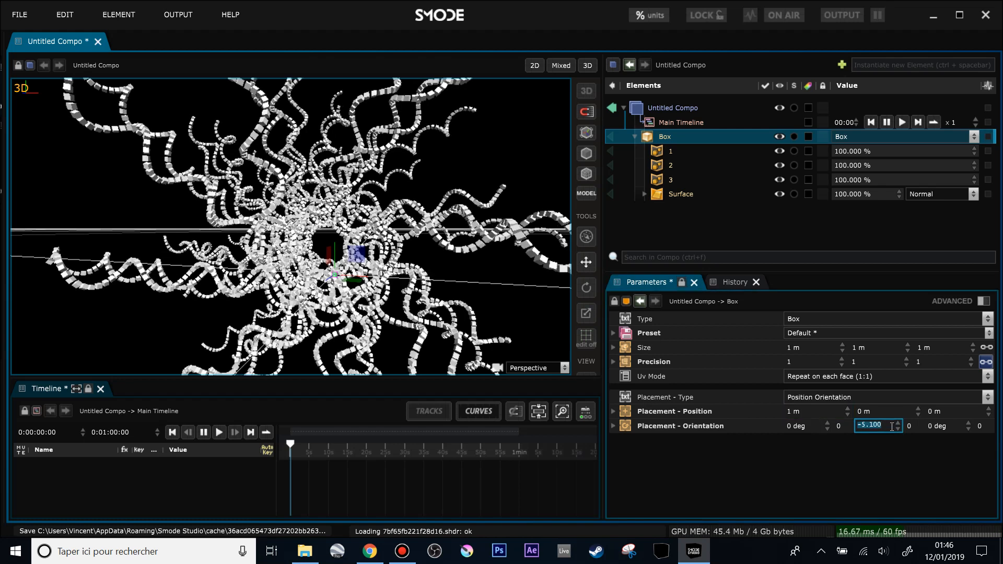
{"action": "type", "text": "0"}
{"action": "key", "text": "Return"}
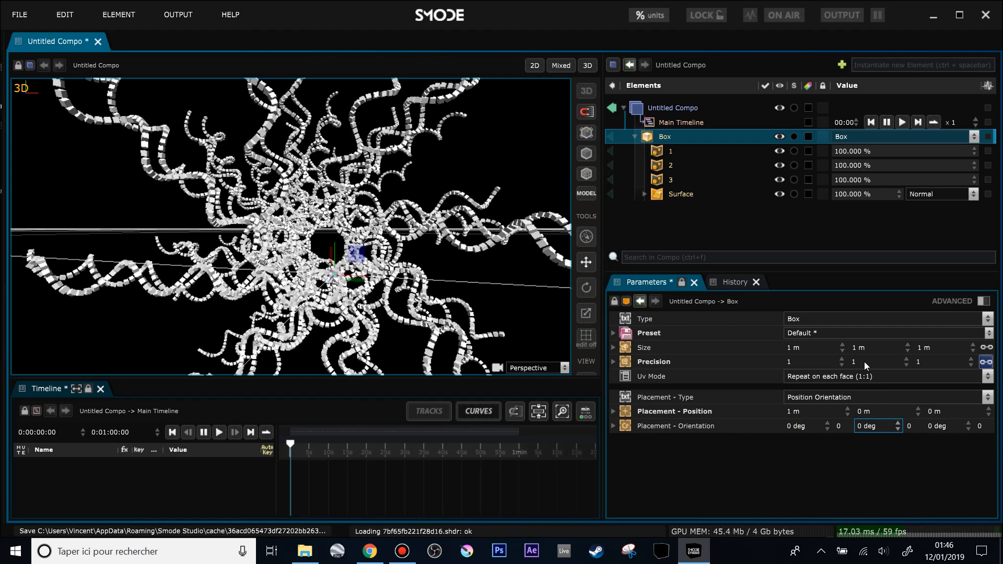
Enlarge the Box to 4.03 m on all three axes.
{"action": "left_click_drag", "start_coordinate": [865, 349], "coordinate": [866, 277]}
{"action": "scroll", "coordinate": [364, 304], "scroll_direction": "down", "scroll_amount": 3}
{"action": "left_click_drag", "start_coordinate": [343, 280], "coordinate": [368, 311]}
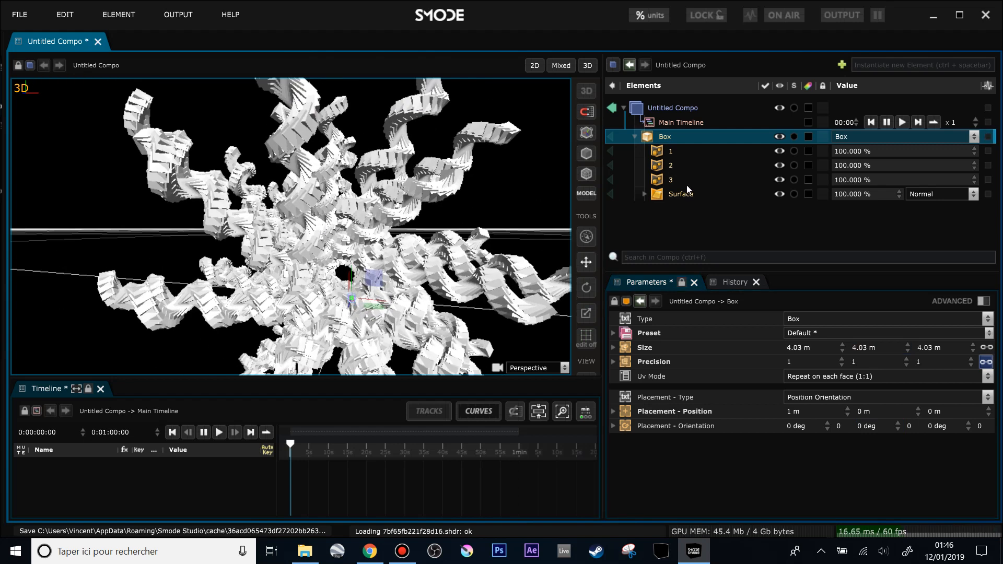
Review the settings of modifiers 1, 2 and 3, try a different placement size on modifier 3, and undo it.
{"action": "left_click", "coordinate": [670, 151]}
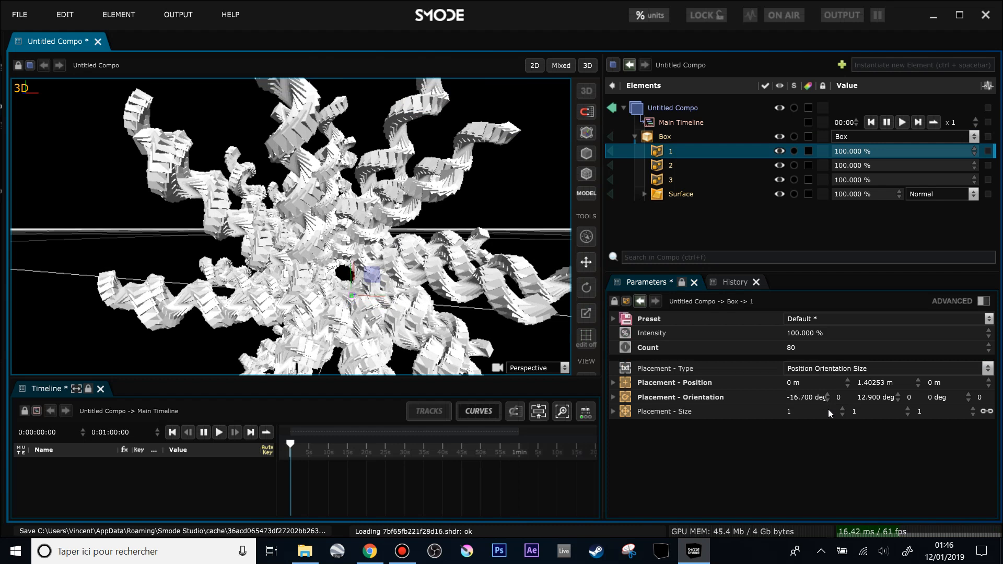
{"action": "left_click", "coordinate": [688, 163]}
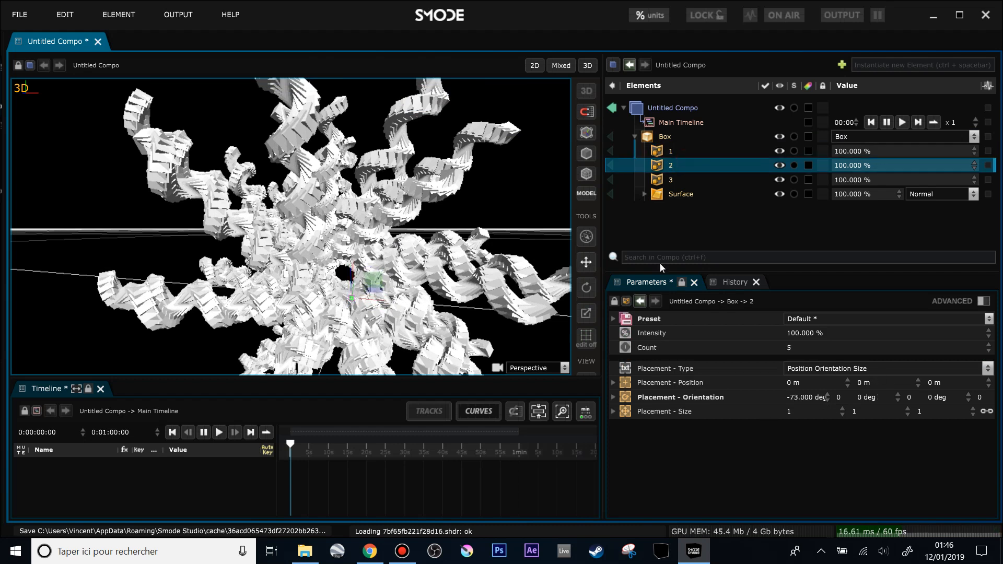
{"action": "left_click", "coordinate": [673, 181]}
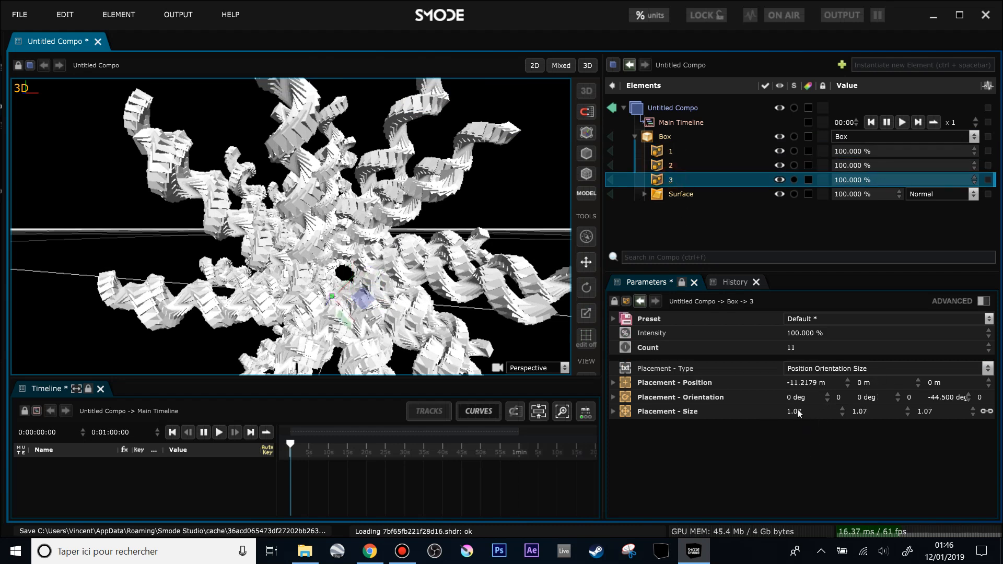
{"action": "mouse_move", "coordinate": [802, 412]}
{"action": "left_mouse_down"}
{"action": "mouse_move", "coordinate": [803, 460]}
{"action": "mouse_move", "coordinate": [803, 398]}
{"action": "left_mouse_up"}
{"action": "key", "text": "ctrl+z"}
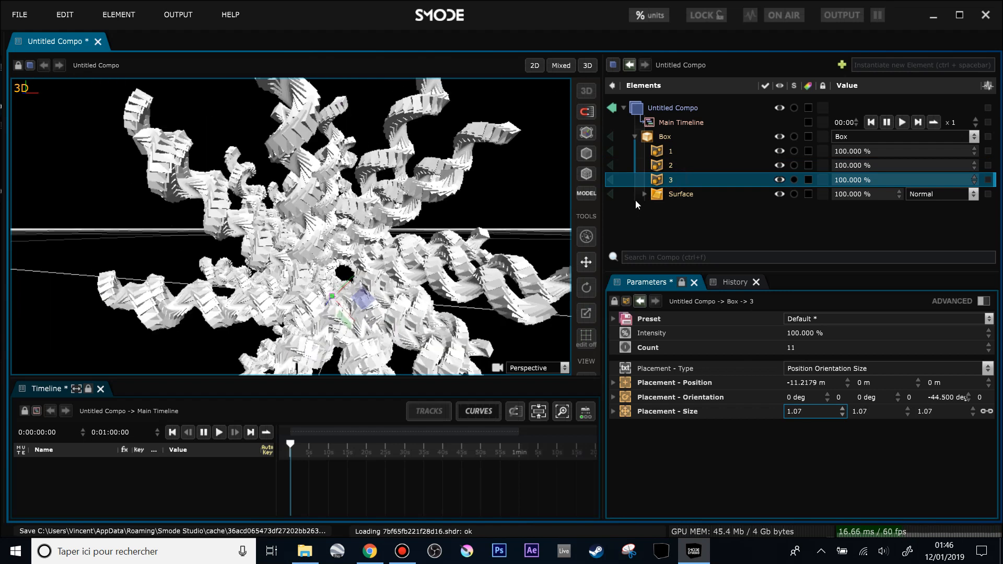
Set the Box's size to 1 m on all three axes.
{"action": "left_click", "coordinate": [669, 135]}
{"action": "left_click", "coordinate": [805, 348]}
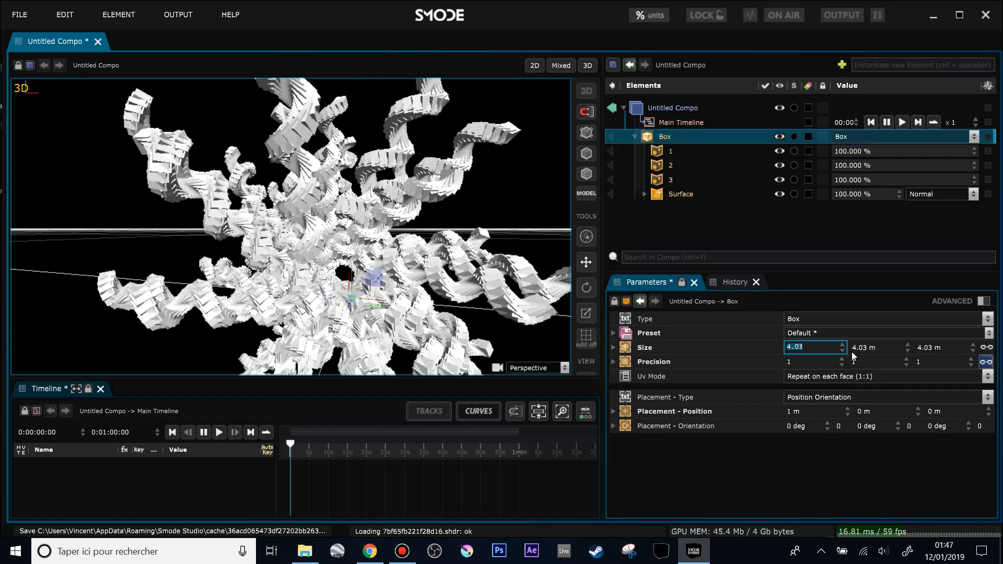
{"action": "type", "text": "1"}
{"action": "key", "text": "Return"}
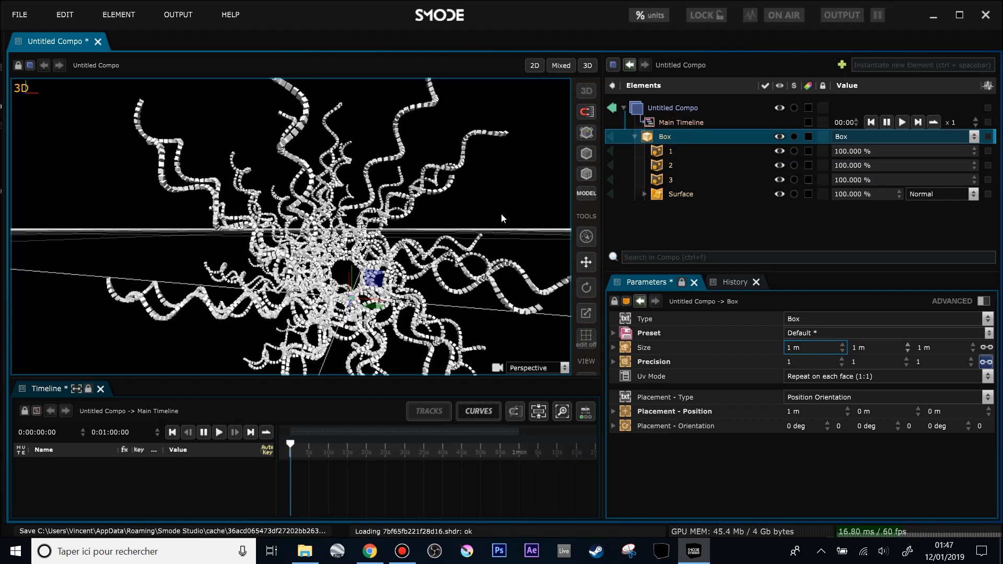
Inspect the box strands up close and set the Box's size to 1.28 m on all three axes.
{"action": "scroll", "coordinate": [366, 256], "scroll_direction": "up", "scroll_amount": 3}
{"action": "scroll", "coordinate": [369, 246], "scroll_direction": "up", "scroll_amount": 3}
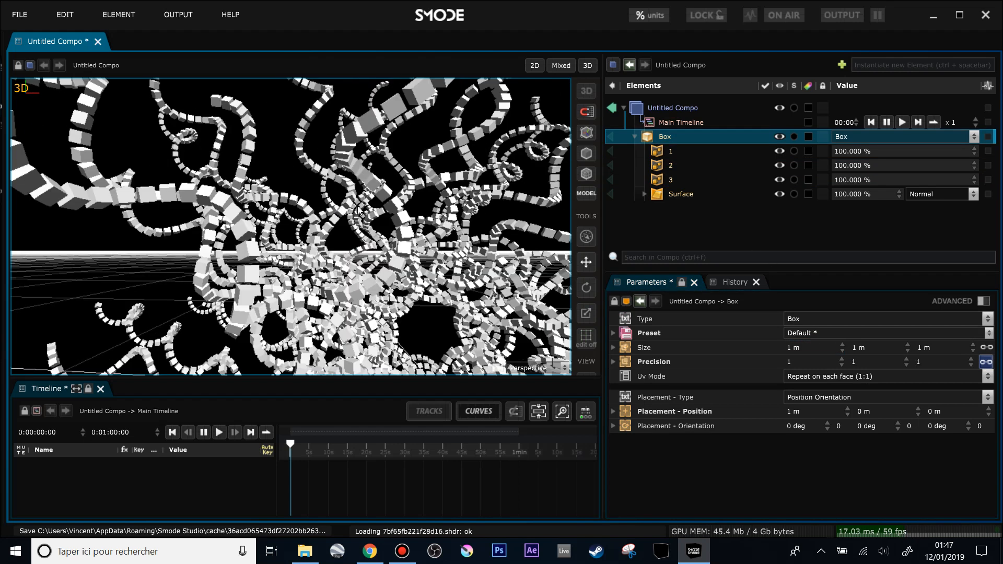
{"action": "scroll", "coordinate": [421, 140], "scroll_direction": "up", "scroll_amount": 3}
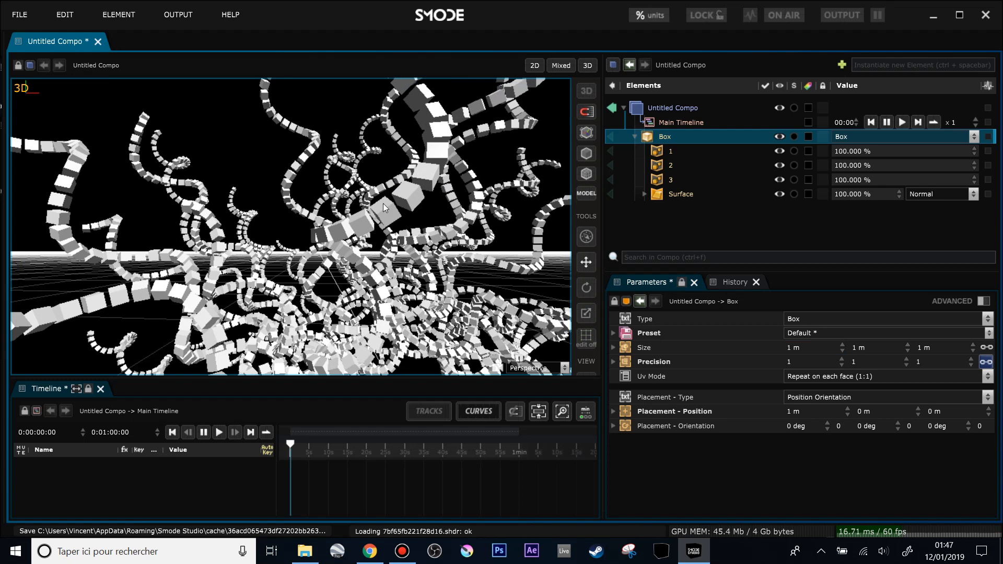
{"action": "scroll", "coordinate": [386, 209], "scroll_direction": "down", "scroll_amount": 3}
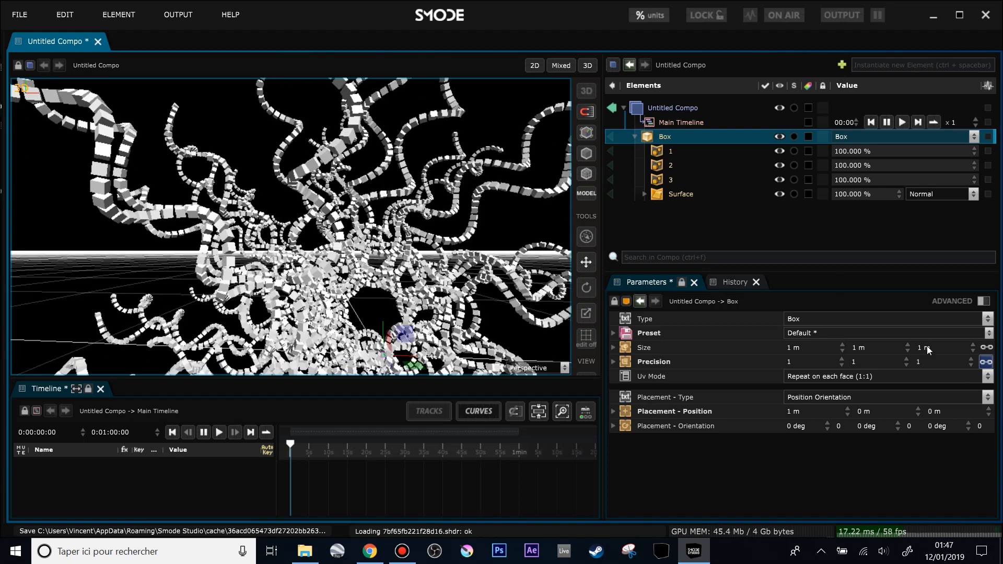
{"action": "mouse_move", "coordinate": [973, 347]}
{"action": "left_mouse_down"}
{"action": "mouse_move", "coordinate": [973, 326]}
{"action": "mouse_move", "coordinate": [972, 349]}
{"action": "left_mouse_up"}
{"action": "left_click_drag", "start_coordinate": [357, 230], "coordinate": [387, 230]}
Add a 3D Transform modifier to the Box and disable Repeat modifiers 1, 2 and 3.
{"action": "right_click", "coordinate": [655, 137]}
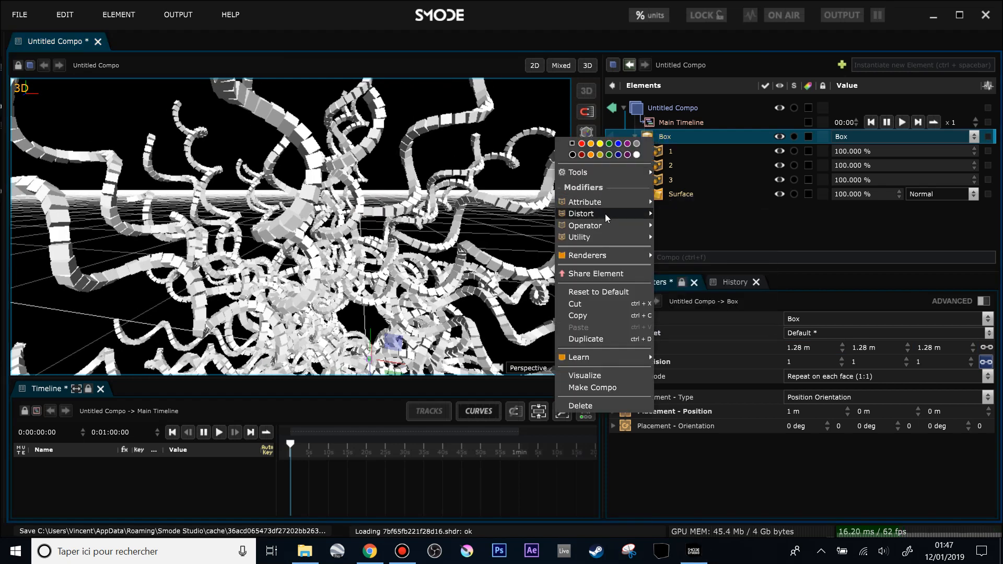
{"action": "left_click", "coordinate": [677, 218]}
{"action": "left_click", "coordinate": [669, 181]}
{"action": "left_click", "coordinate": [670, 151], "text": "shift"}
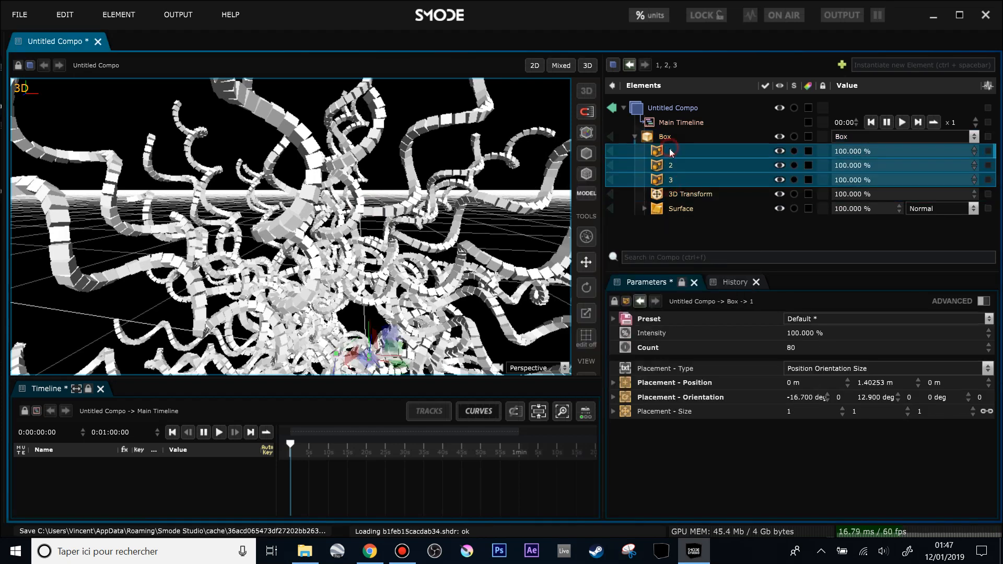
{"action": "left_click_drag", "start_coordinate": [381, 312], "coordinate": [368, 246]}
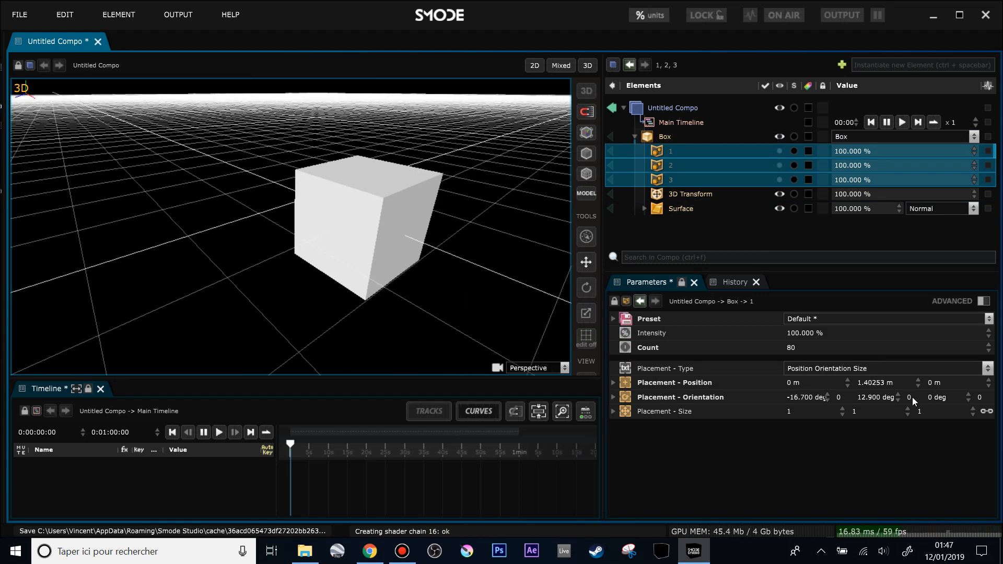
Try a Y translation of -0.64 m, Y rotation of 62.5 degrees and Y scale of -1.65 on the 3D Transform, and undo them.
{"action": "left_click", "coordinate": [695, 194]}
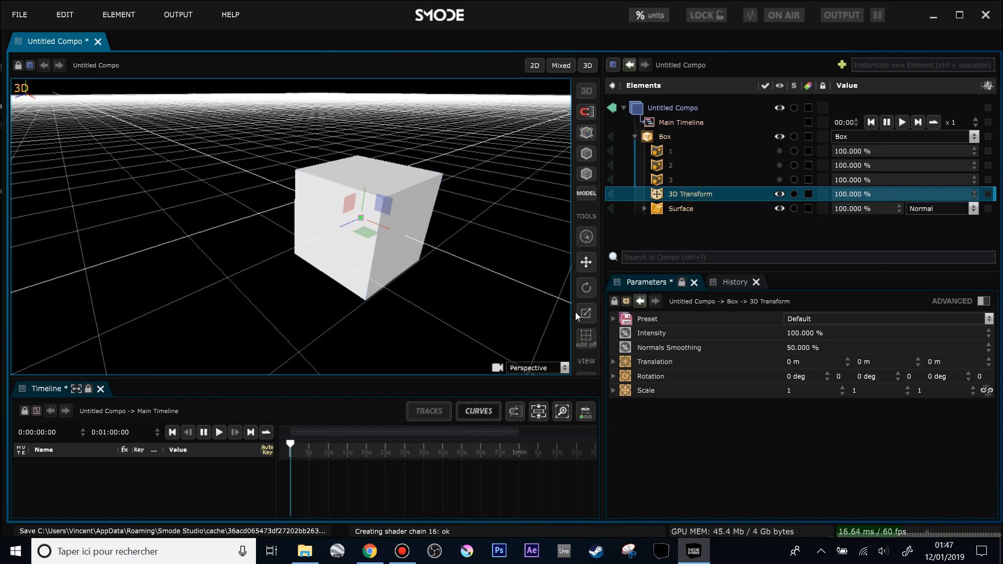
{"action": "left_click_drag", "start_coordinate": [872, 376], "coordinate": [876, 421]}
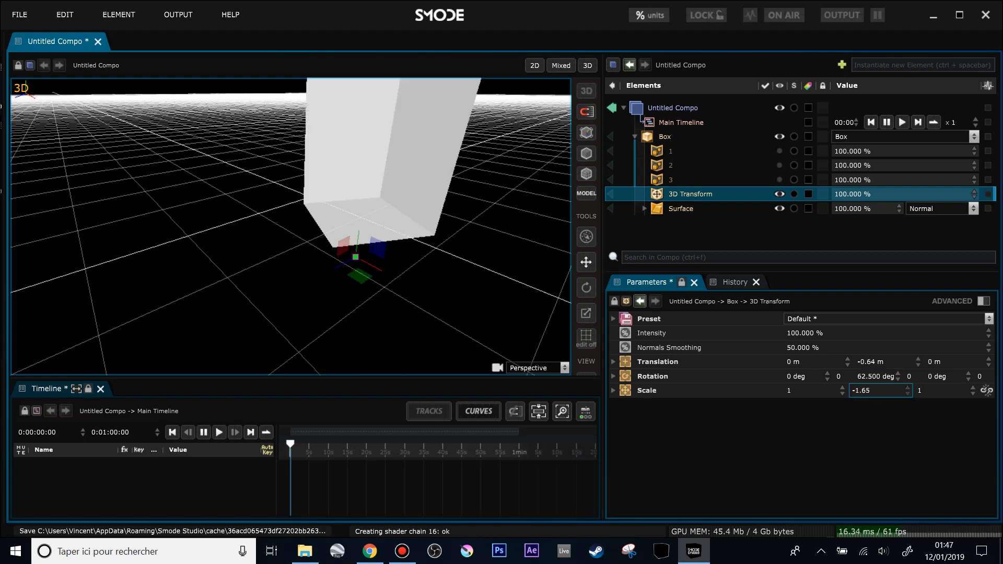
{"action": "key", "text": "ctrl+z"}
{"action": "key", "text": "ctrl+z"}
{"action": "key", "text": "ctrl+z"}
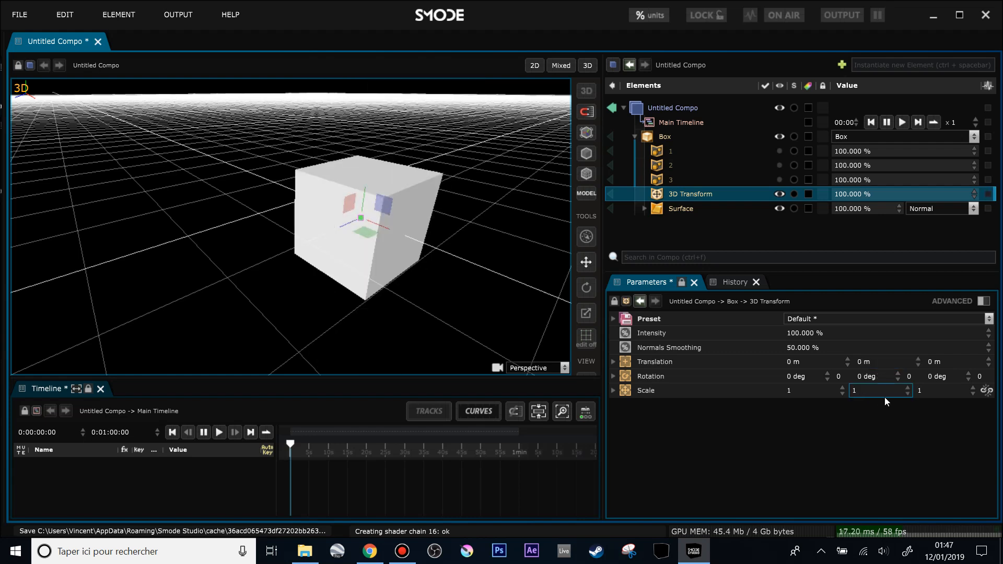
Enable Repeat modifiers 1, 2 and 3 again and inspect the whole repeated structure.
{"action": "left_click", "coordinate": [675, 179]}
{"action": "left_click", "coordinate": [668, 149], "text": "shift"}
{"action": "key", "text": "h"}
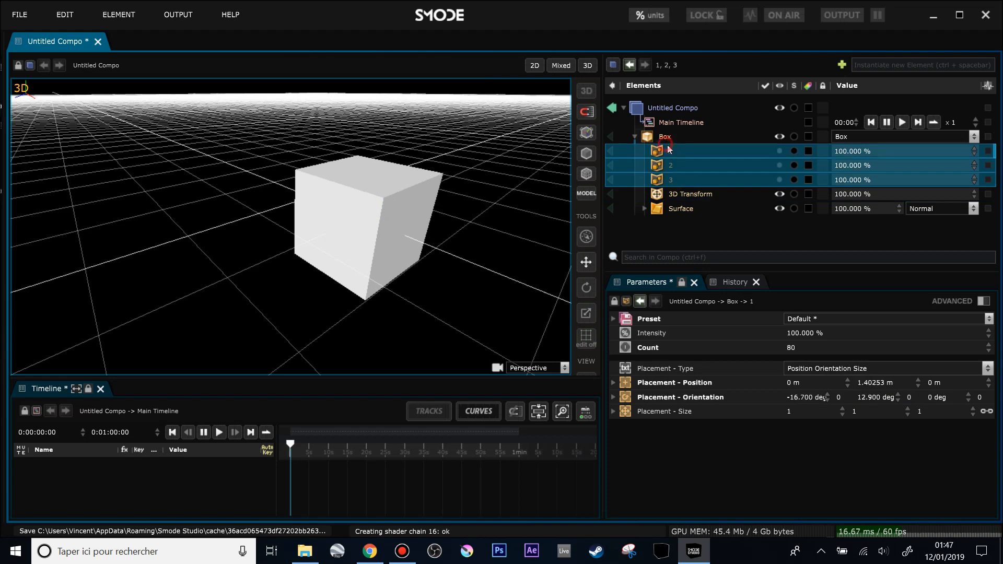
{"action": "scroll", "coordinate": [393, 229], "scroll_direction": "down", "scroll_amount": 3}
{"action": "scroll", "coordinate": [395, 232], "scroll_direction": "down", "scroll_amount": 5}
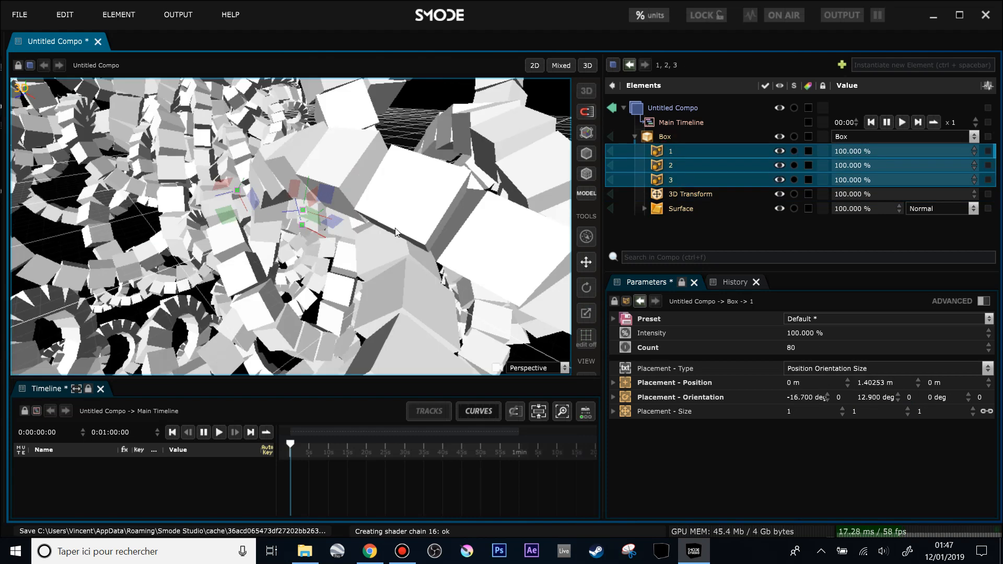
{"action": "left_click_drag", "start_coordinate": [405, 246], "coordinate": [354, 206]}
{"action": "scroll", "coordinate": [355, 206], "scroll_direction": "down", "scroll_amount": 6}
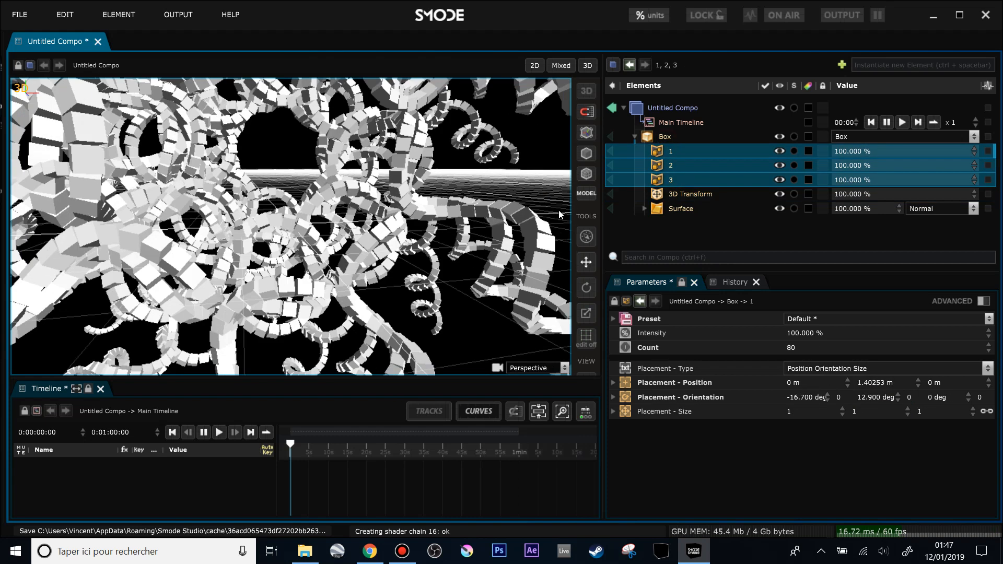
{"action": "scroll", "coordinate": [360, 231], "scroll_direction": "up", "scroll_amount": 3}
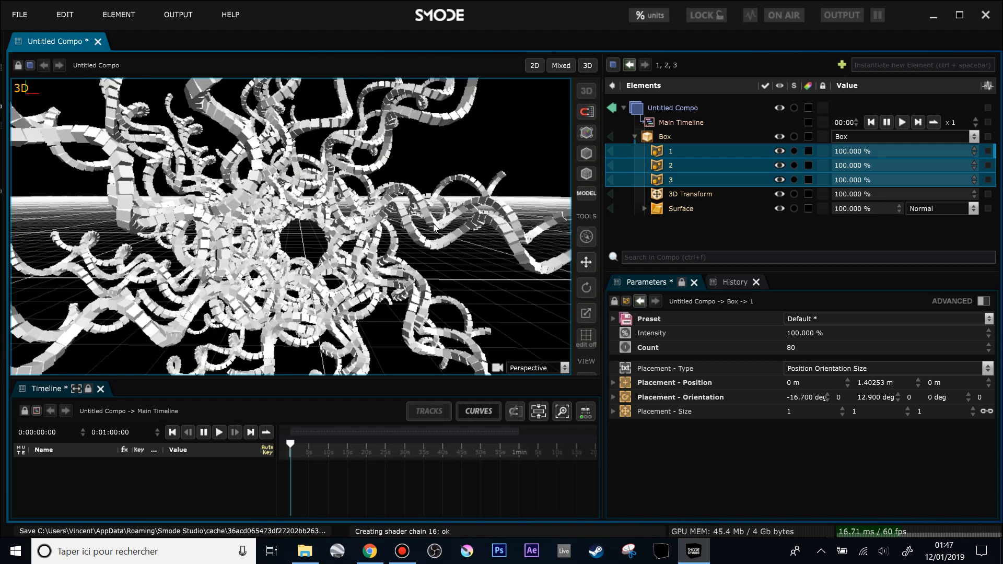
Move the 3D Transform before Repeat modifier 1 and set its Y rotation to 174.4 degrees.
{"action": "left_click", "coordinate": [667, 157]}
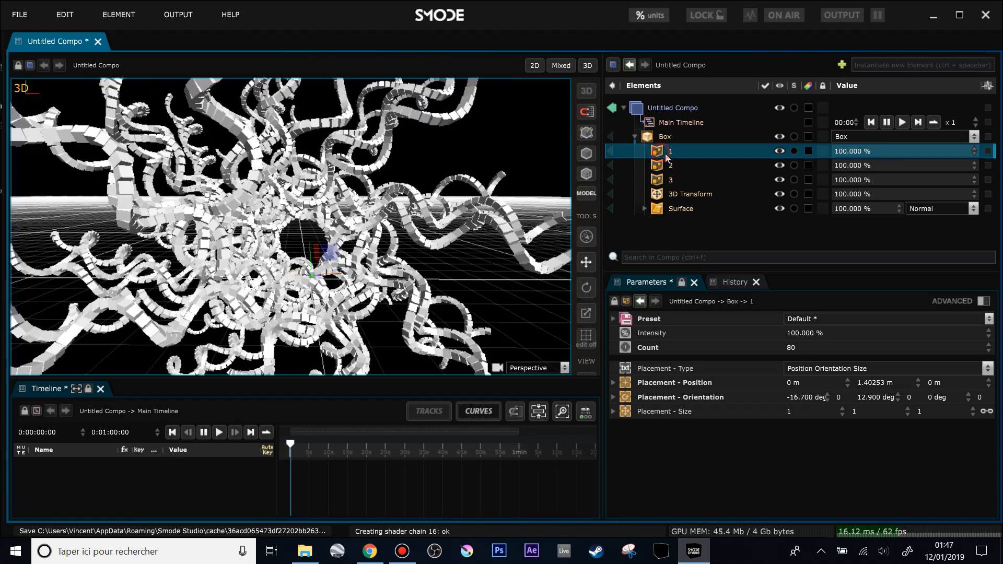
{"action": "left_click", "coordinate": [673, 180]}
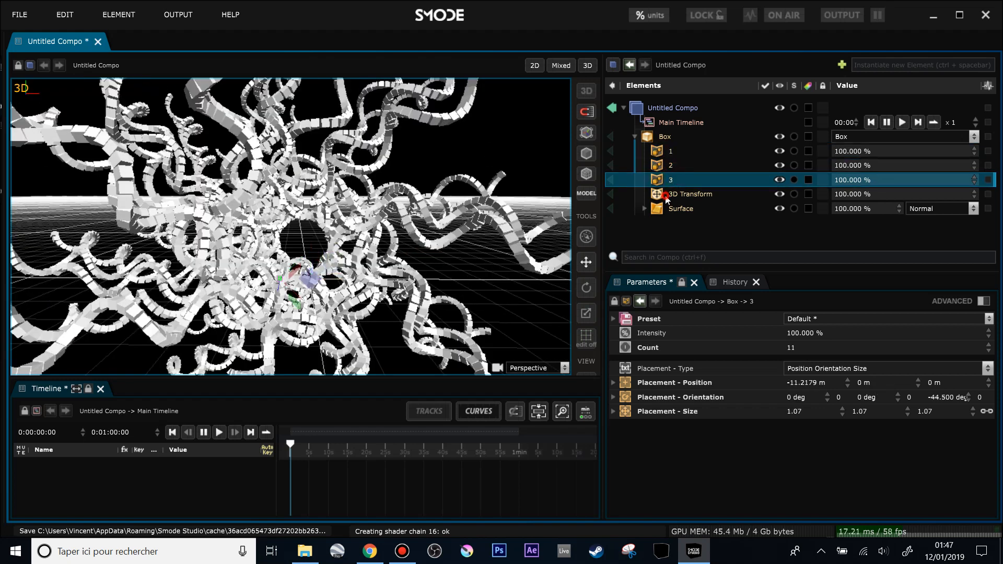
{"action": "left_click", "coordinate": [667, 198]}
{"action": "left_click_drag", "start_coordinate": [666, 199], "coordinate": [660, 145]}
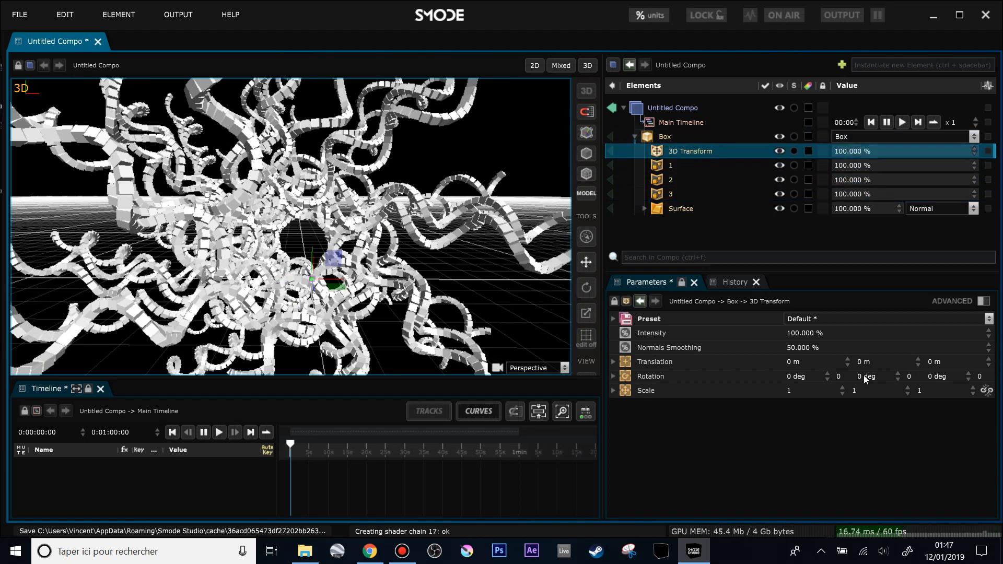
{"action": "left_click_drag", "start_coordinate": [899, 376], "coordinate": [787, 409]}
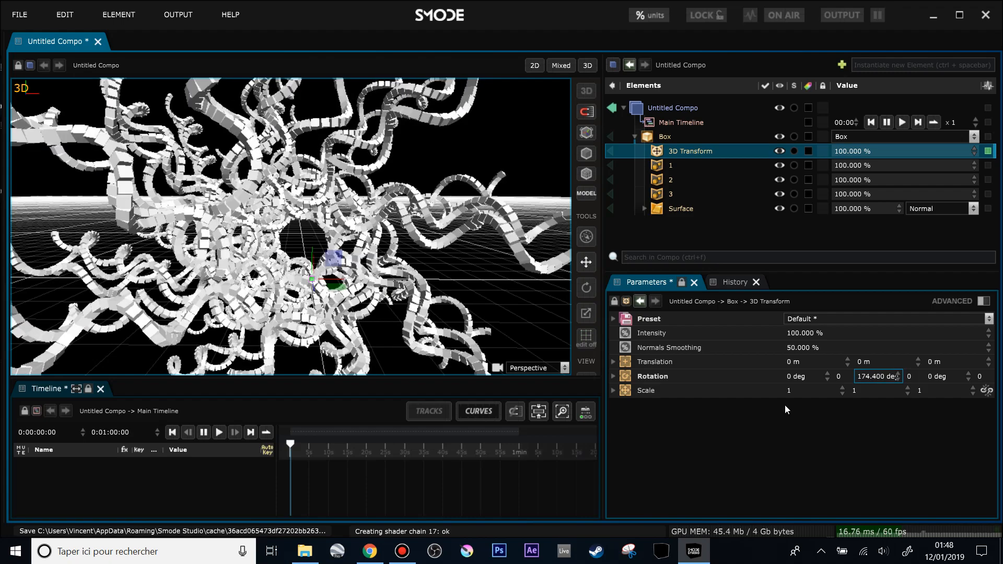
{"action": "left_click_drag", "start_coordinate": [485, 282], "coordinate": [496, 307]}
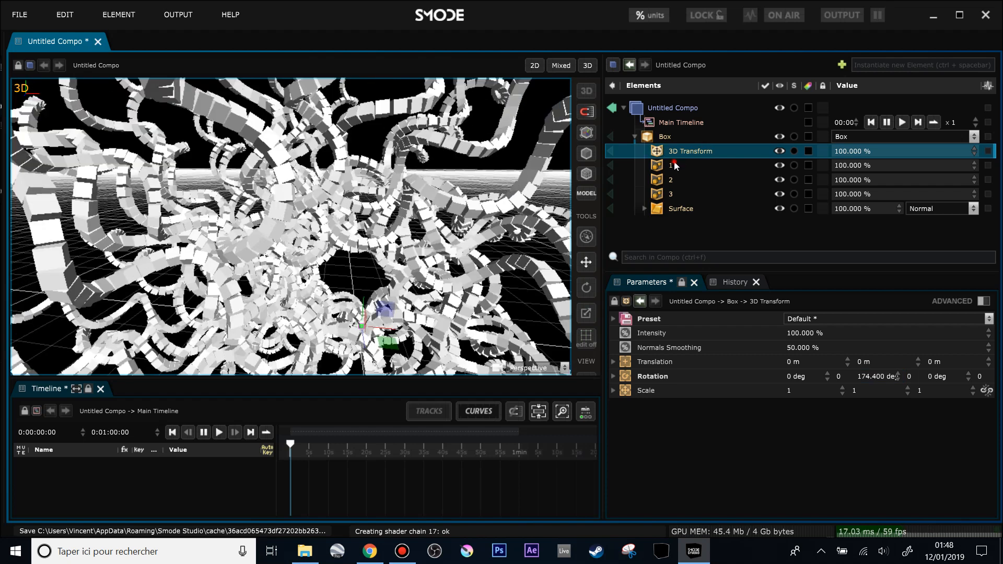
Disable Repeat modifiers 1, 2 and 3 together and select the Box.
{"action": "left_click", "coordinate": [674, 164]}
{"action": "left_click", "coordinate": [675, 194], "text": "shift"}
{"action": "key", "text": "d"}
{"action": "left_click", "coordinate": [664, 139]}
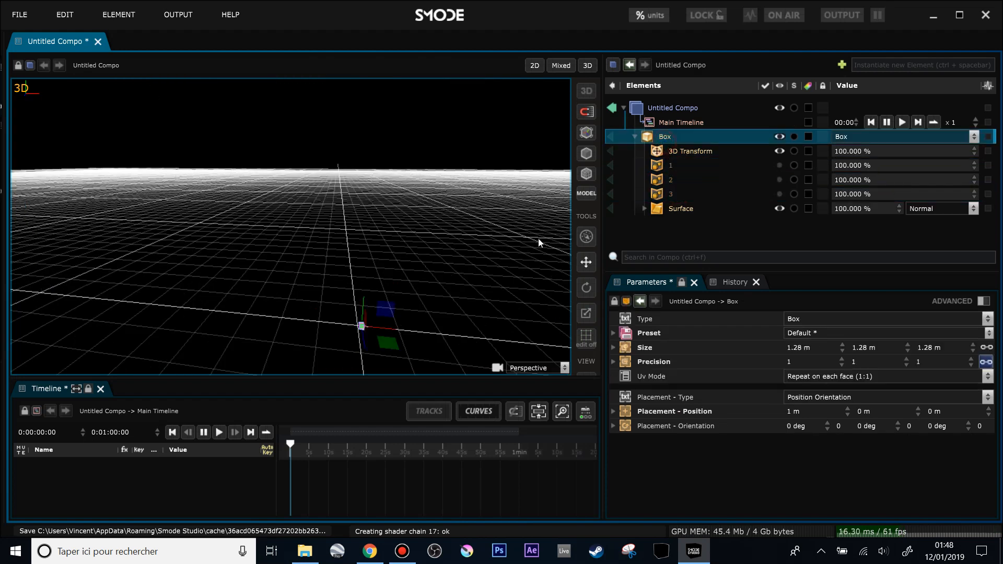
Frame the Box in the viewport and enable Repeat modifier 1.
{"action": "key", "text": "f"}
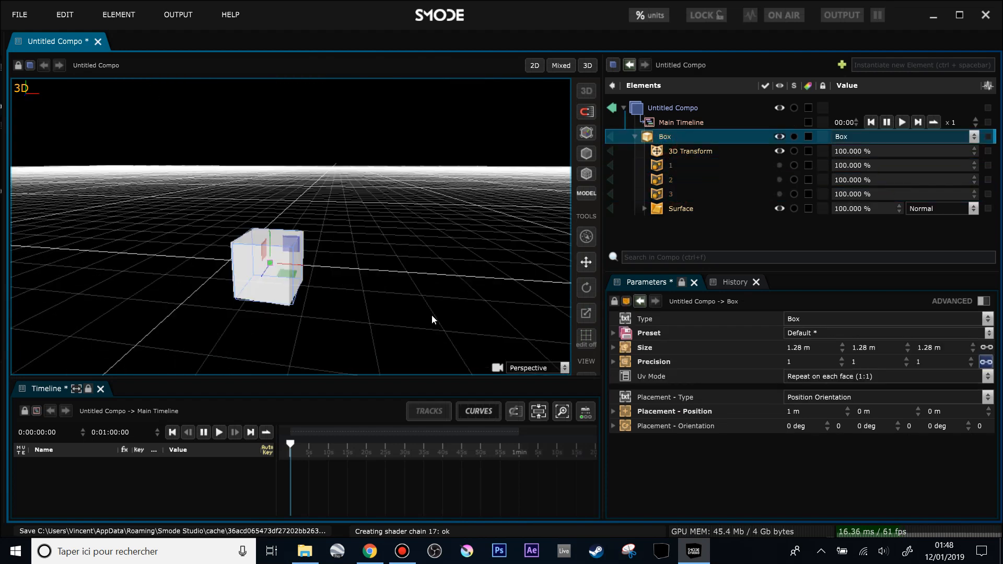
{"action": "left_click", "coordinate": [676, 152]}
{"action": "left_click", "coordinate": [671, 169]}
{"action": "key", "text": "d"}
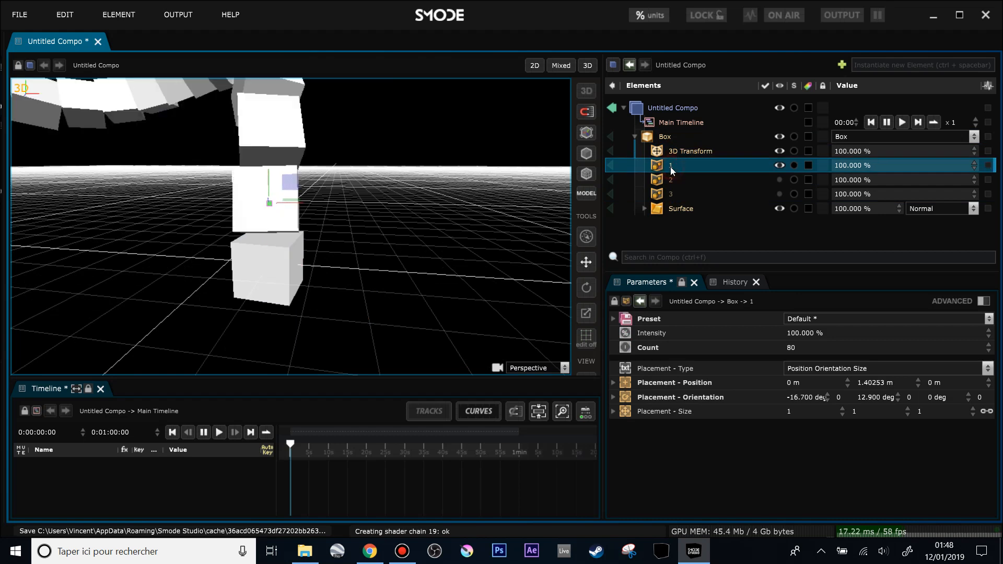
Toggle the 3D Transform off and on to compare its effect on the chain of repeated boxes.
{"action": "left_click", "coordinate": [678, 152]}
{"action": "key", "text": "d"}
{"action": "key", "text": "d"}
{"action": "key", "text": "d"}
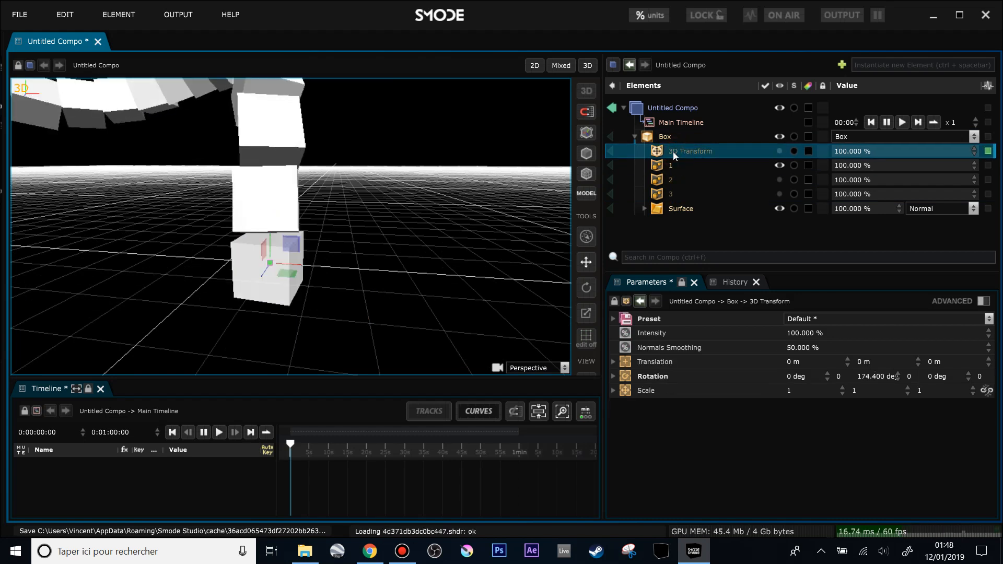
{"action": "key", "text": "d"}
{"action": "key", "text": "d"}
{"action": "left_click_drag", "start_coordinate": [416, 181], "coordinate": [210, 165]}
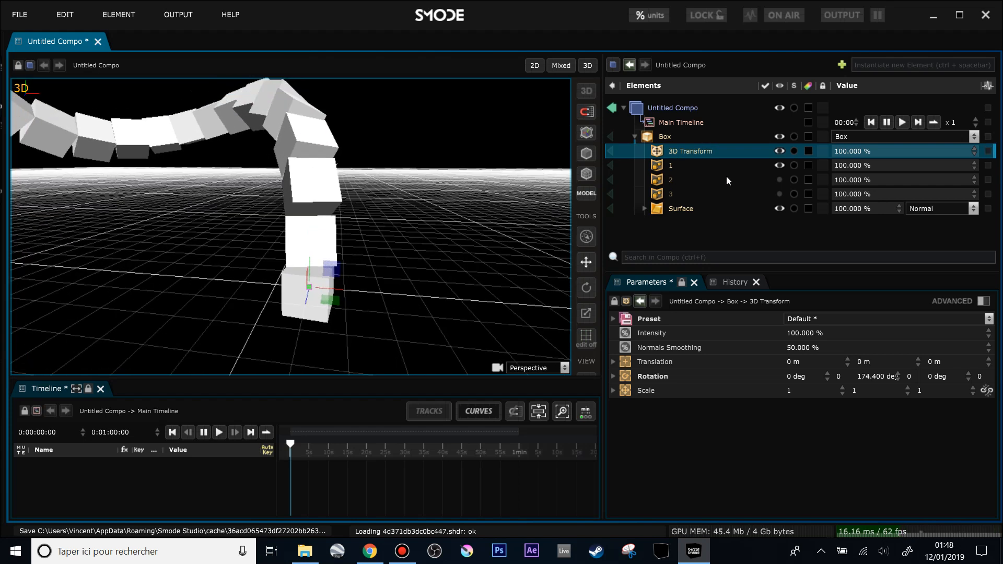
Enable Repeat modifiers 2 and 3 and view the whole repeated structure from farther away.
{"action": "left_click", "coordinate": [676, 163]}
{"action": "left_click", "coordinate": [674, 182]}
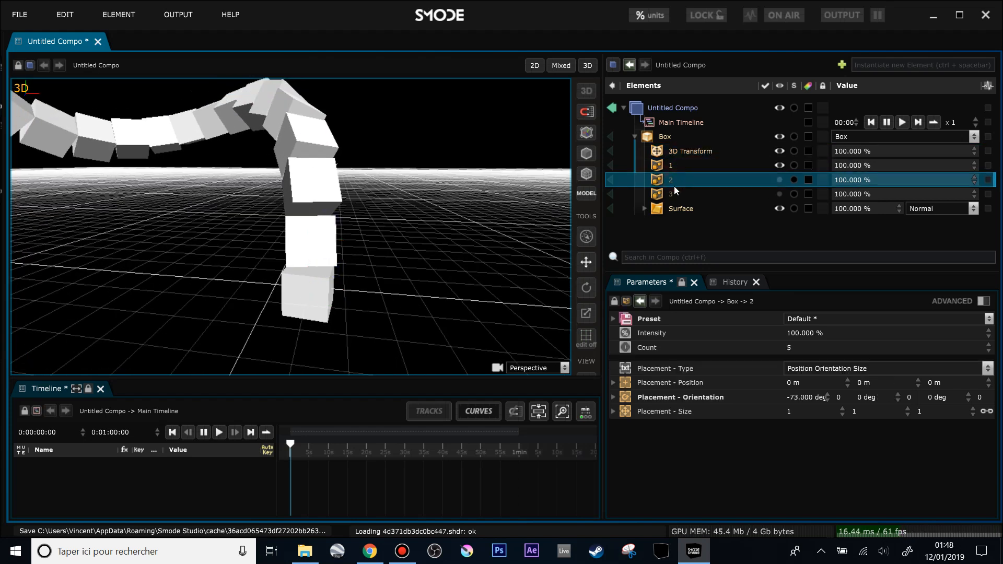
{"action": "key", "text": "d"}
{"action": "left_click", "coordinate": [675, 194]}
{"action": "key", "text": "d"}
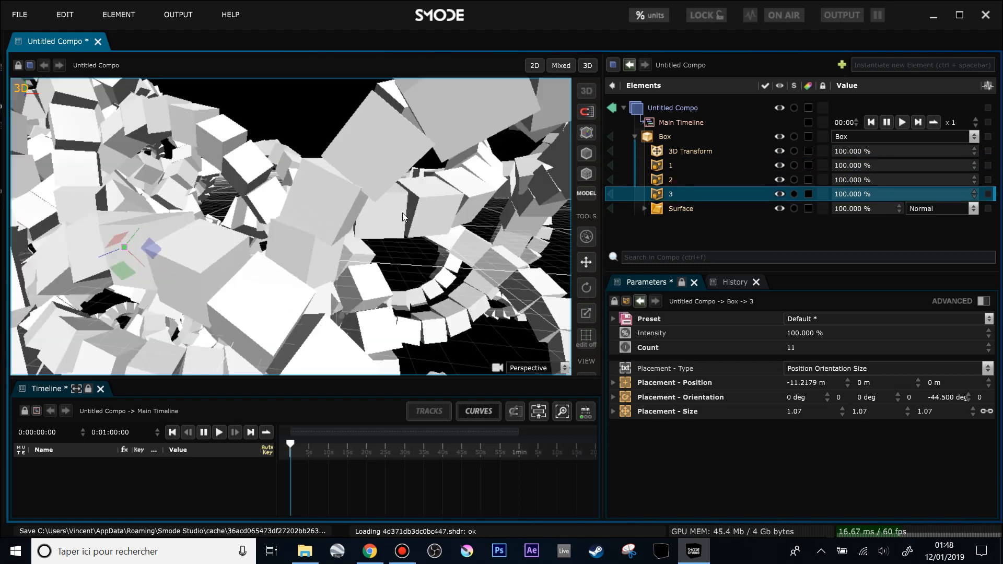
{"action": "scroll", "coordinate": [403, 213], "scroll_direction": "down", "scroll_amount": 12}
{"action": "left_click_drag", "start_coordinate": [343, 200], "coordinate": [347, 251]}
Add a 3-second looping animation to the Y rotation of the 3D Transform.
{"action": "left_click", "coordinate": [678, 152]}
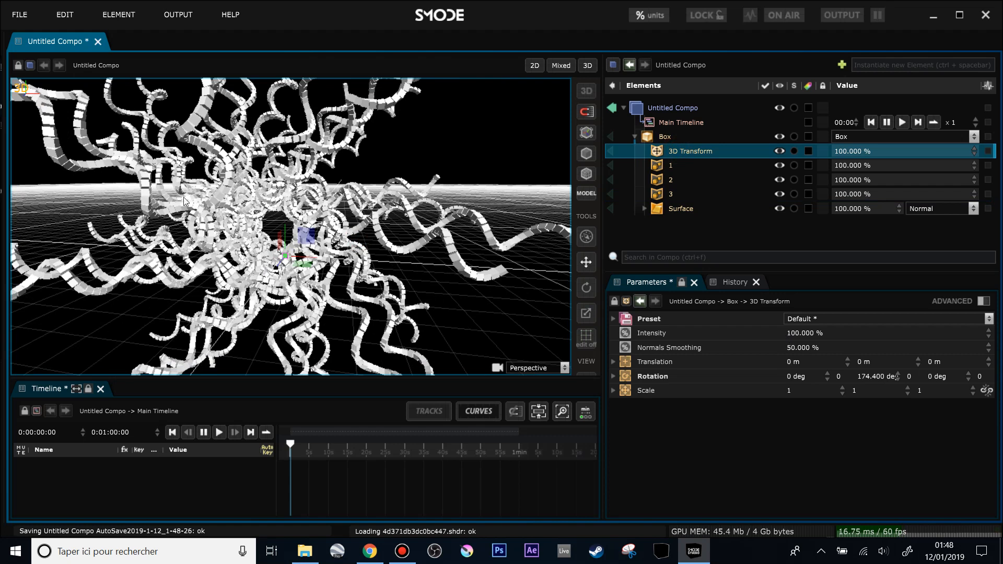
{"action": "left_click_drag", "start_coordinate": [263, 221], "coordinate": [275, 220]}
{"action": "scroll", "coordinate": [277, 220], "scroll_direction": "up", "scroll_amount": 3}
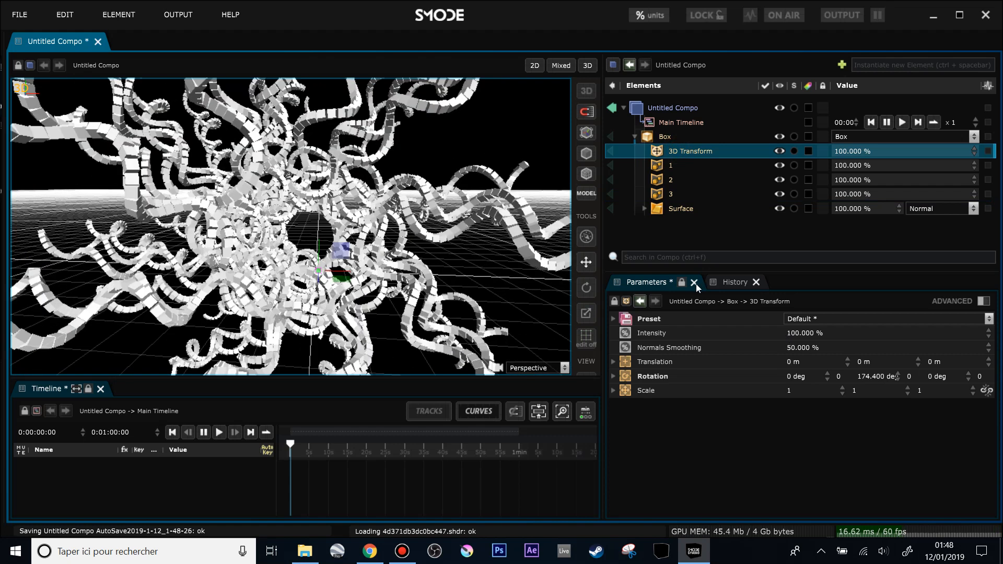
{"action": "right_click", "coordinate": [872, 378]}
{"action": "left_click", "coordinate": [783, 360]}
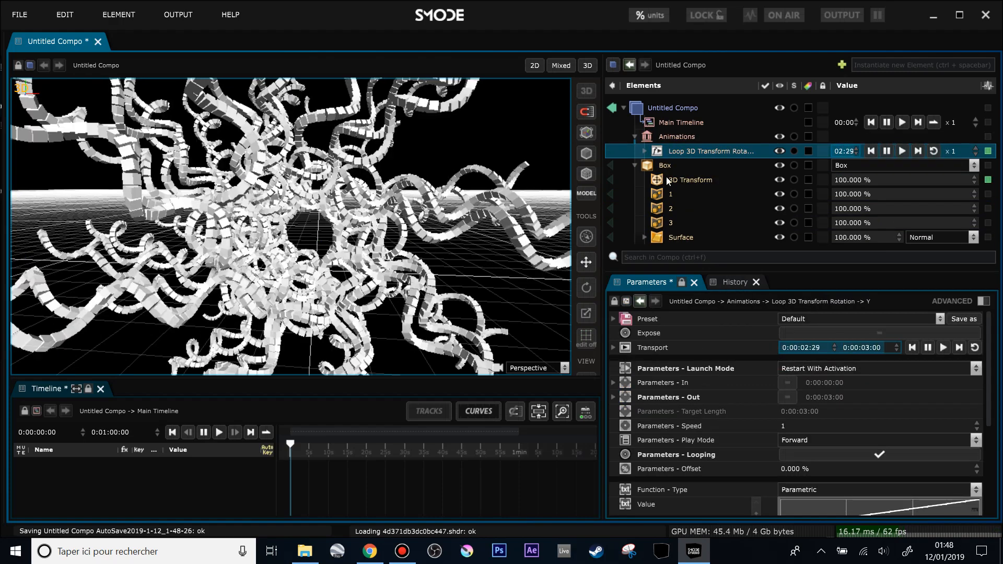
Rename the animated 3D Transform as "anim rotation".
{"action": "left_click", "coordinate": [727, 181]}
{"action": "double_click", "coordinate": [696, 181]}
{"action": "type", "text": "anim rotation"}
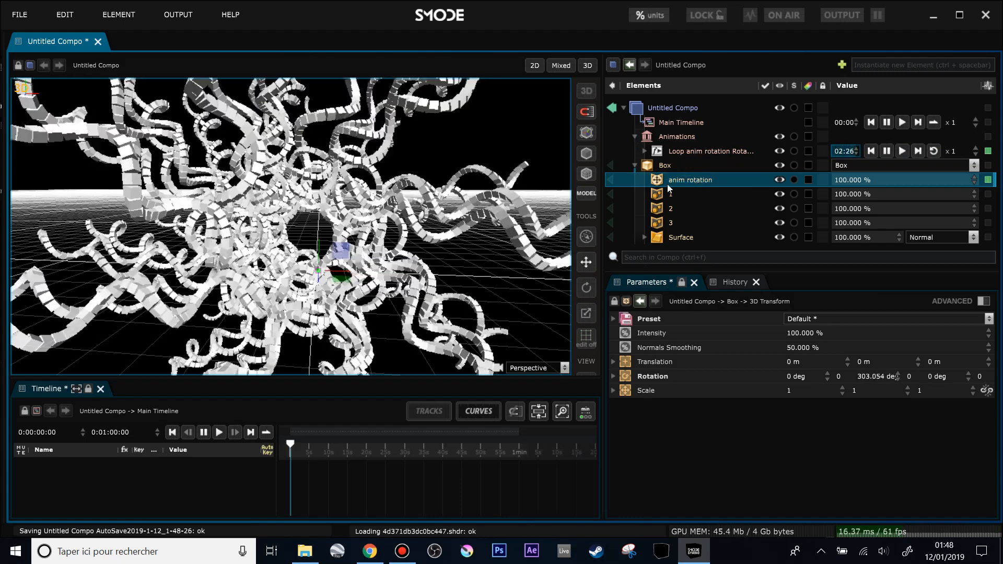
Try placing the anim rotation transform after Repeat modifier 1, and move it back before that modifier.
{"action": "left_click_drag", "start_coordinate": [675, 188], "coordinate": [668, 209]}
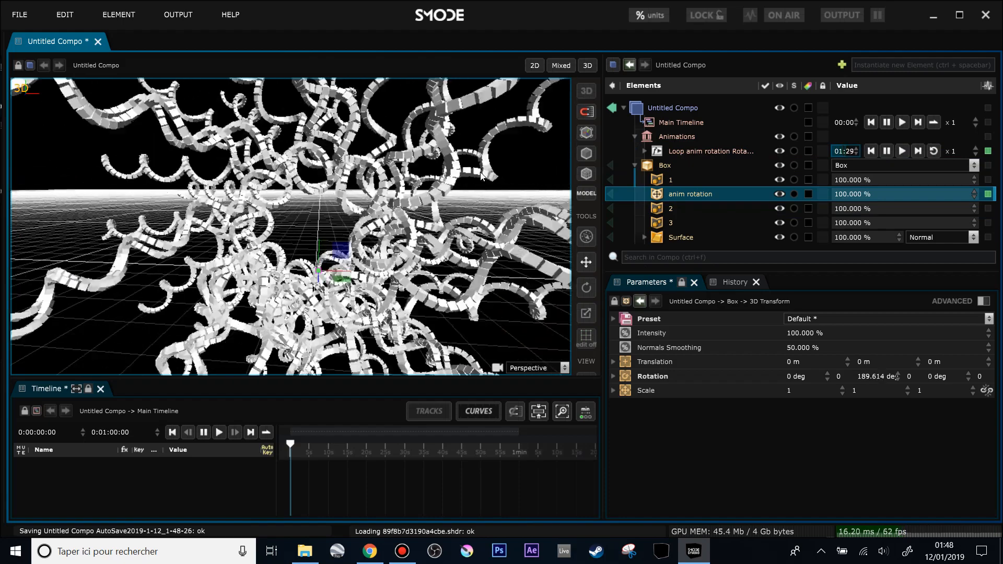
{"action": "mouse_move", "coordinate": [664, 195]}
{"action": "left_mouse_down"}
{"action": "mouse_move", "coordinate": [672, 230]}
{"action": "mouse_move", "coordinate": [663, 180]}
{"action": "left_mouse_up"}
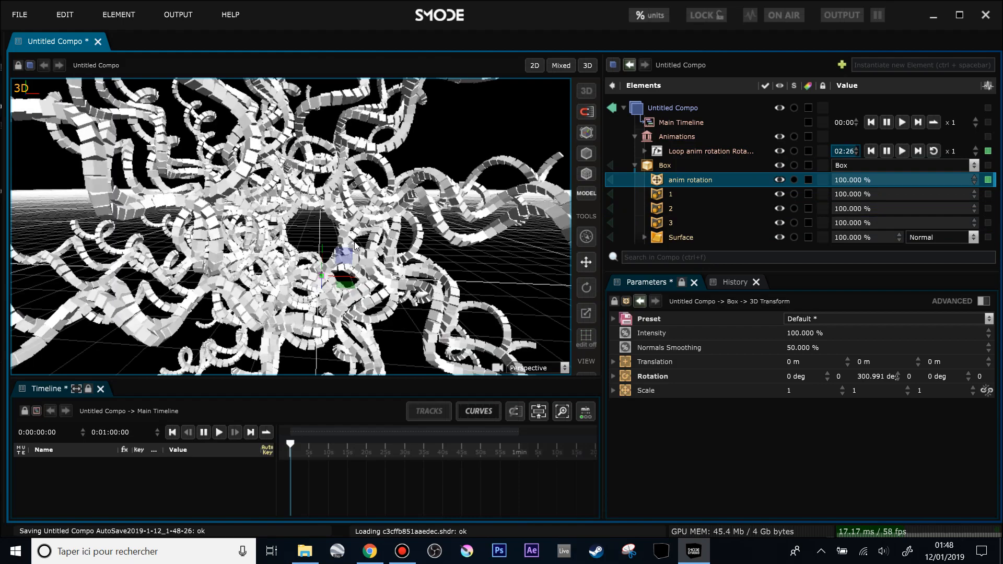
{"action": "left_click", "coordinate": [671, 211]}
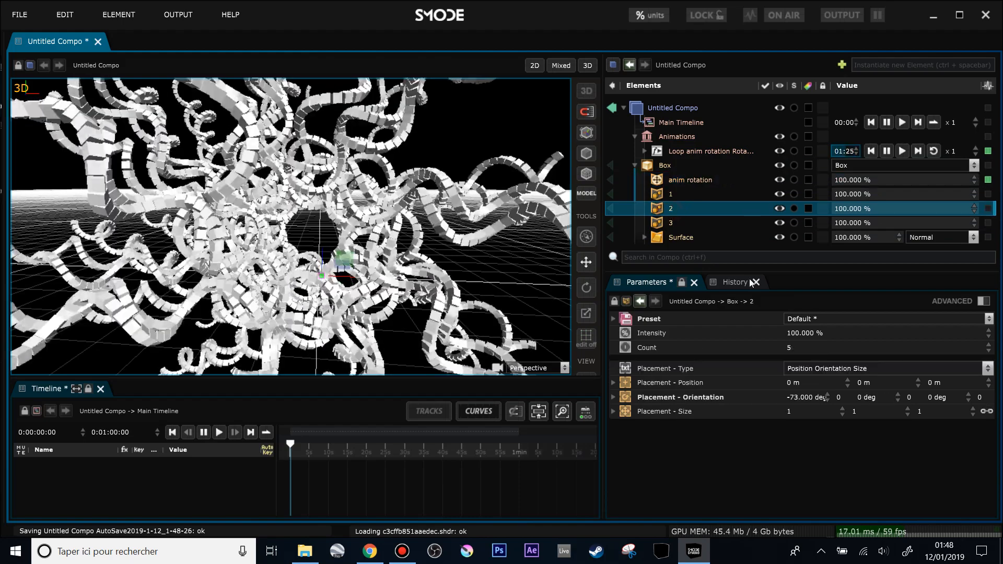
Add a second 3D Transform to the Box and place it between Repeat modifiers 1 and 2.
{"action": "left_click", "coordinate": [661, 166]}
{"action": "right_click", "coordinate": [659, 166]}
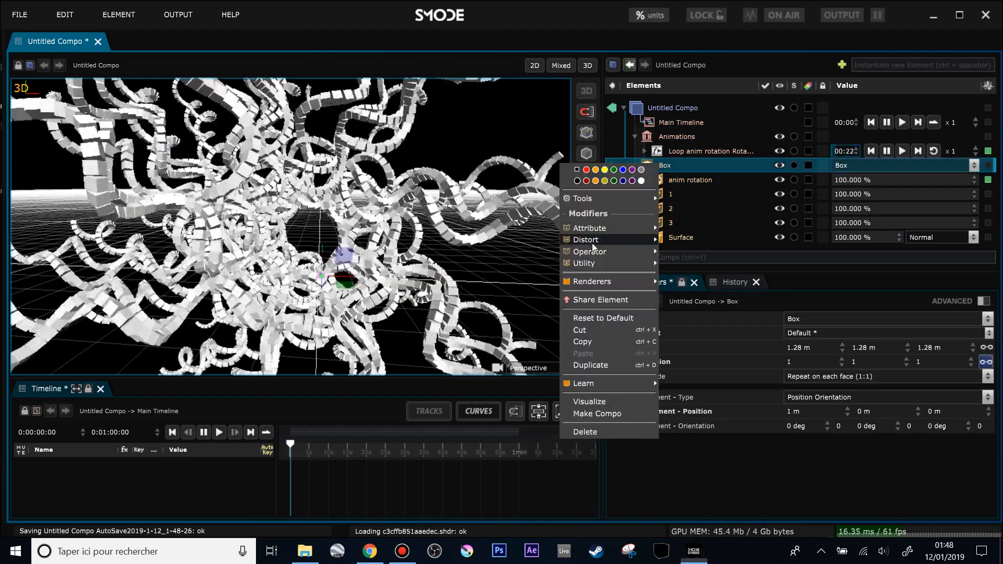
{"action": "mouse_move", "coordinate": [591, 242]}
{"action": "left_click", "coordinate": [689, 240]}
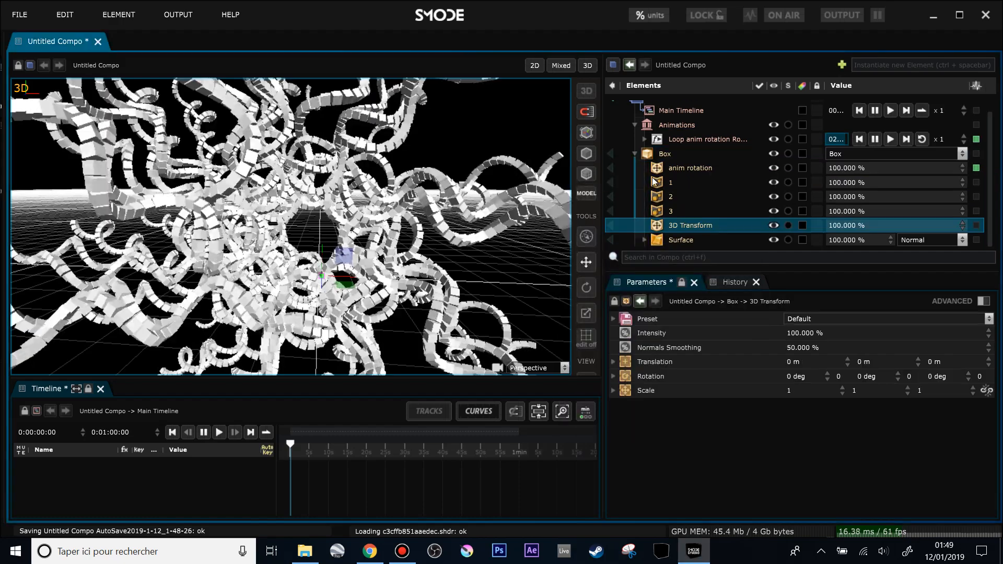
{"action": "left_click_drag", "start_coordinate": [679, 226], "coordinate": [674, 194]}
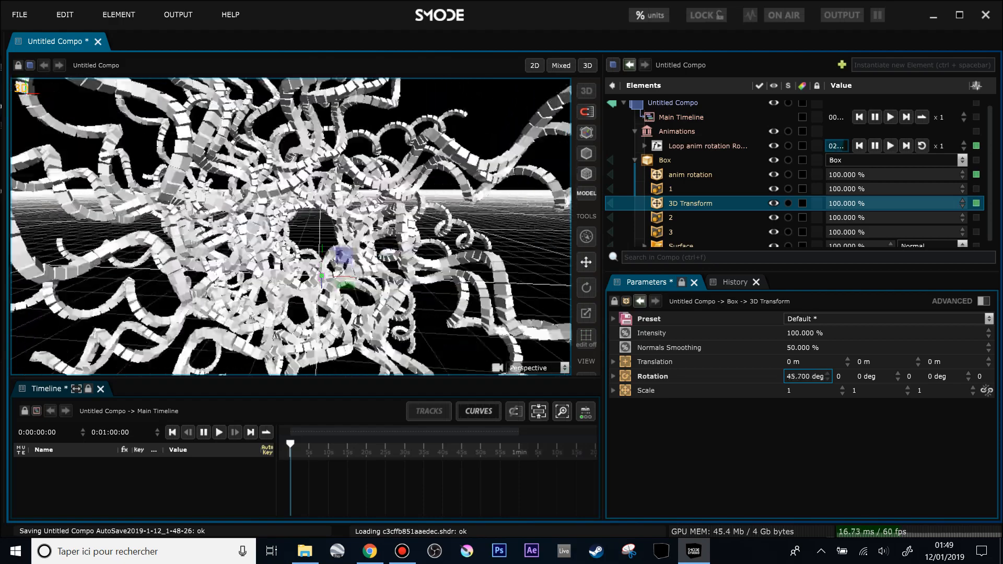
Add a 5-second sine loop animation to the second 3D Transform's X rotation and set its speed to 0.1.
{"action": "right_click", "coordinate": [806, 373]}
{"action": "right_click", "coordinate": [807, 382]}
{"action": "left_click", "coordinate": [772, 368]}
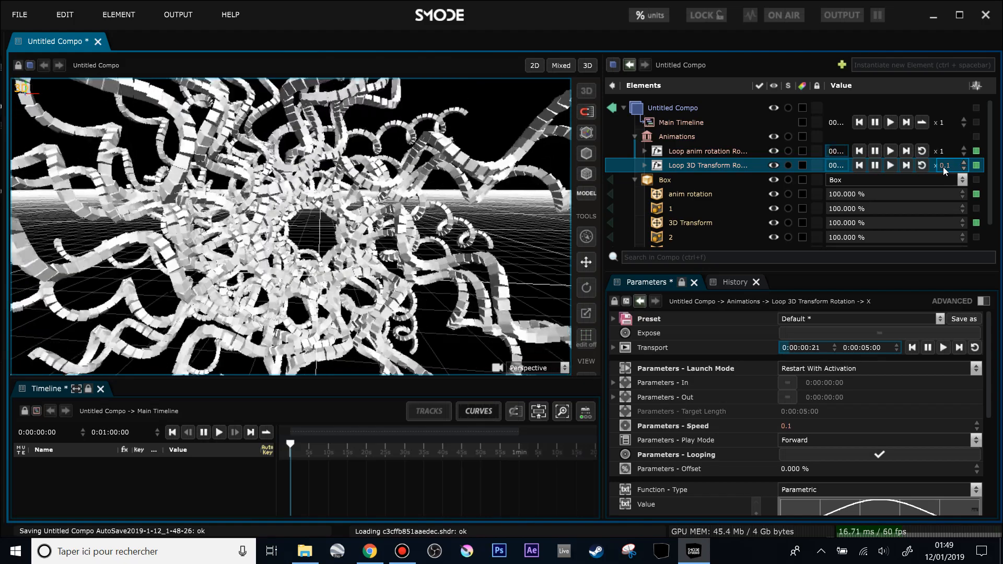
{"action": "scroll", "coordinate": [916, 482], "scroll_direction": "down", "scroll_amount": 3}
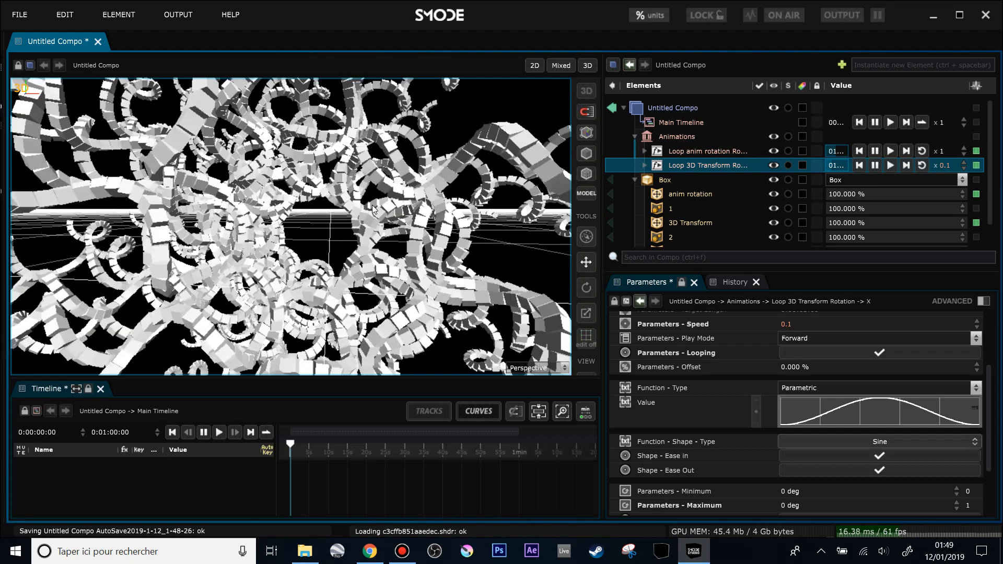
Switch the viewport to 2D, collapse the Box and Animations, and add a Camera to Untitled Compo.
{"action": "left_click", "coordinate": [535, 66]}
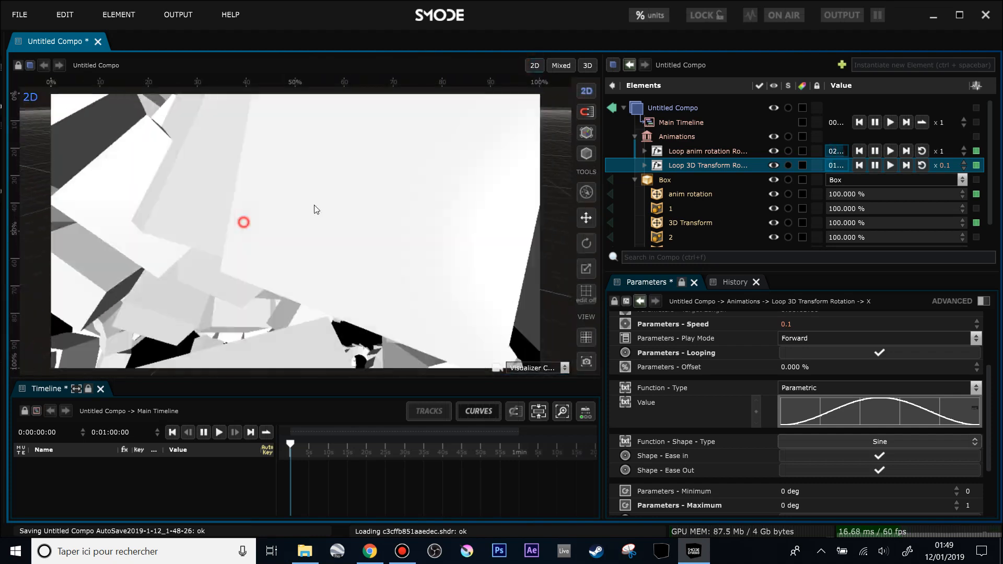
{"action": "left_click", "coordinate": [635, 180]}
{"action": "left_click", "coordinate": [634, 136]}
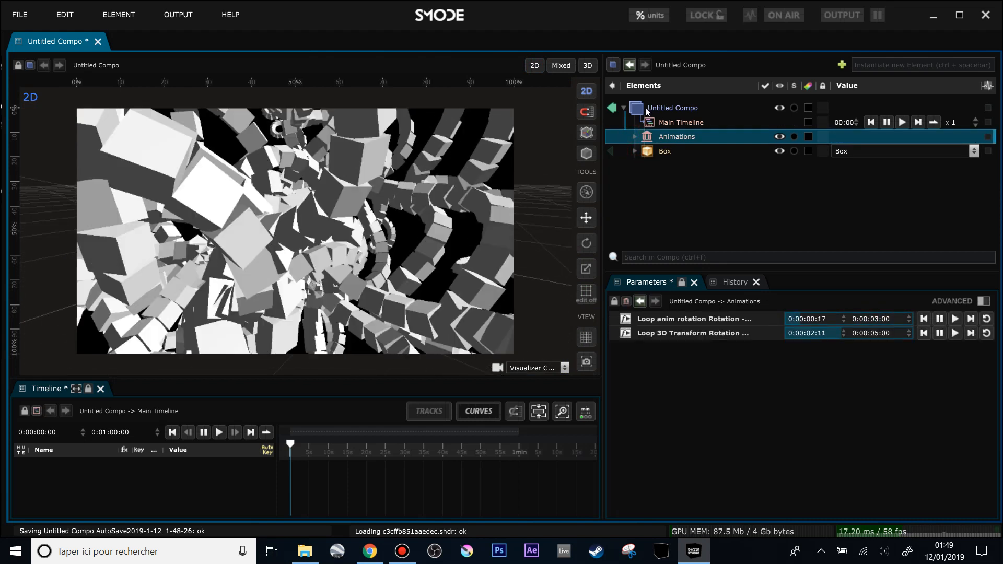
{"action": "left_click", "coordinate": [645, 107]}
{"action": "right_click", "coordinate": [645, 108]}
{"action": "mouse_move", "coordinate": [629, 127]}
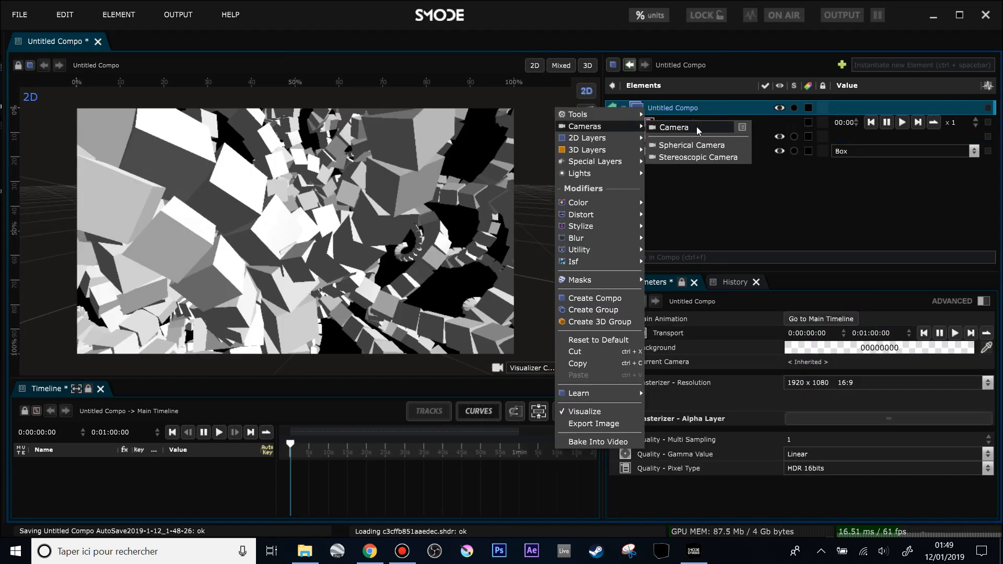
{"action": "left_click", "coordinate": [671, 127]}
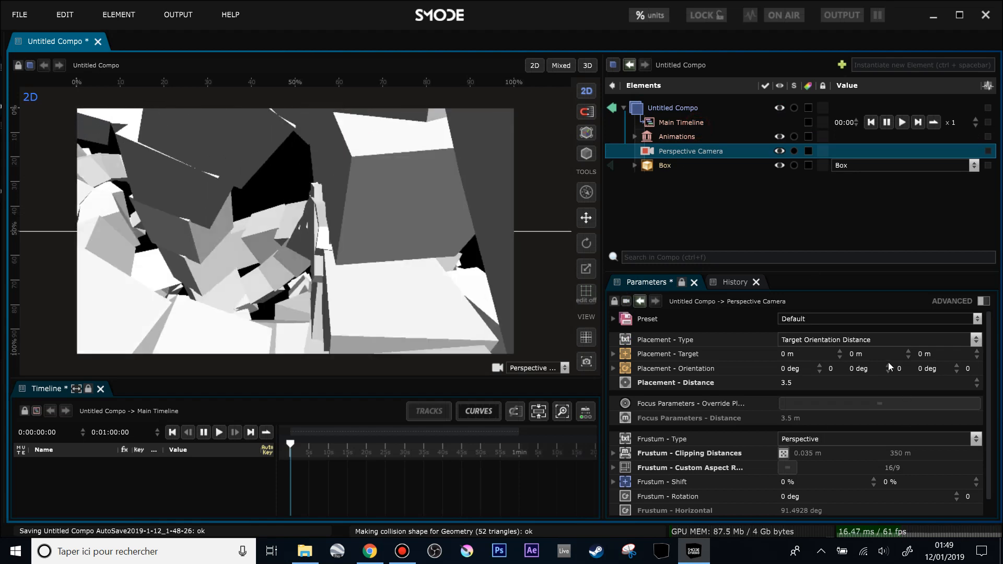
Pull the Perspective Camera back to a distance of about 96 and frame the whole tentacle structure.
{"action": "mouse_move", "coordinate": [333, 232]}
{"action": "left_mouse_down"}
{"action": "mouse_move", "coordinate": [203, 251]}
{"action": "mouse_move", "coordinate": [342, 225]}
{"action": "left_mouse_up"}
{"action": "scroll", "coordinate": [283, 236], "scroll_direction": "down", "scroll_amount": 10}
{"action": "scroll", "coordinate": [203, 251], "scroll_direction": "down", "scroll_amount": 10}
{"action": "left_click_drag", "start_coordinate": [186, 275], "coordinate": [219, 264]}
{"action": "scroll", "coordinate": [179, 211], "scroll_direction": "up", "scroll_amount": 2}
{"action": "left_click_drag", "start_coordinate": [304, 242], "coordinate": [316, 243]}
{"action": "left_click_drag", "start_coordinate": [317, 233], "coordinate": [301, 202]}
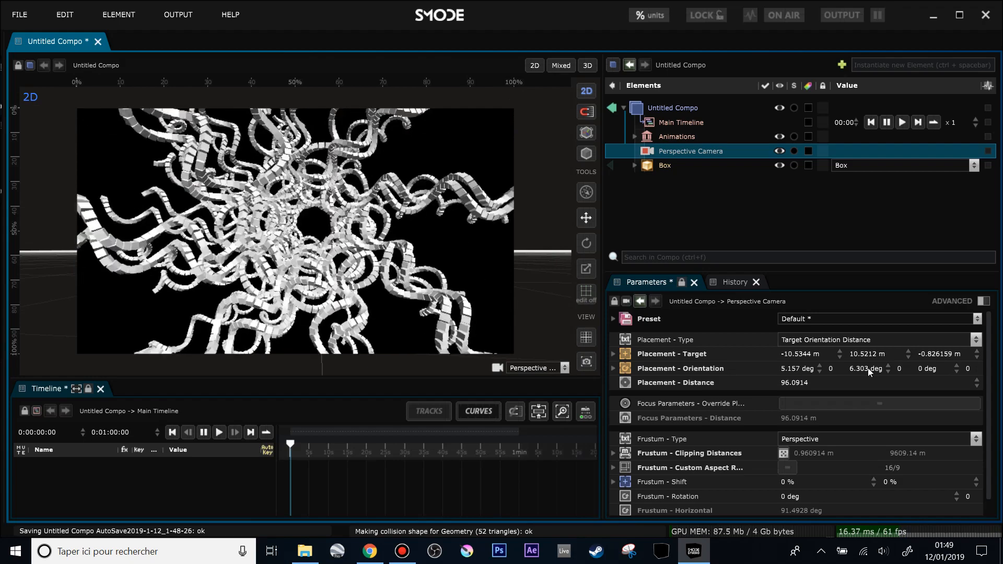
Set the camera's X and Y orientation to 0 degrees and shift its target to about X -2.25 m, Y 11.02 m.
{"action": "double_click", "coordinate": [867, 368]}
{"action": "type", "text": "0"}
{"action": "key", "text": "Return"}
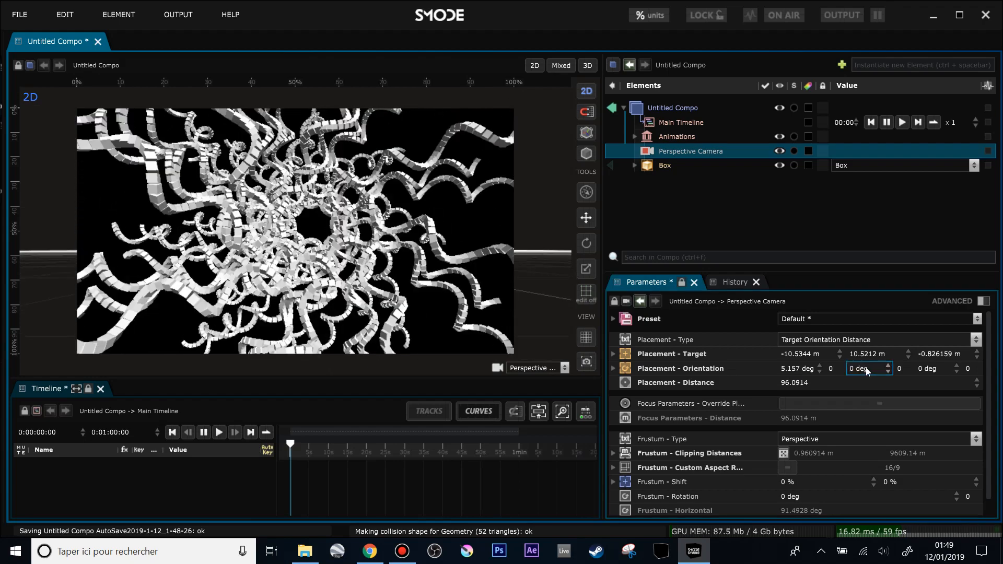
{"action": "double_click", "coordinate": [804, 367]}
{"action": "type", "text": "0"}
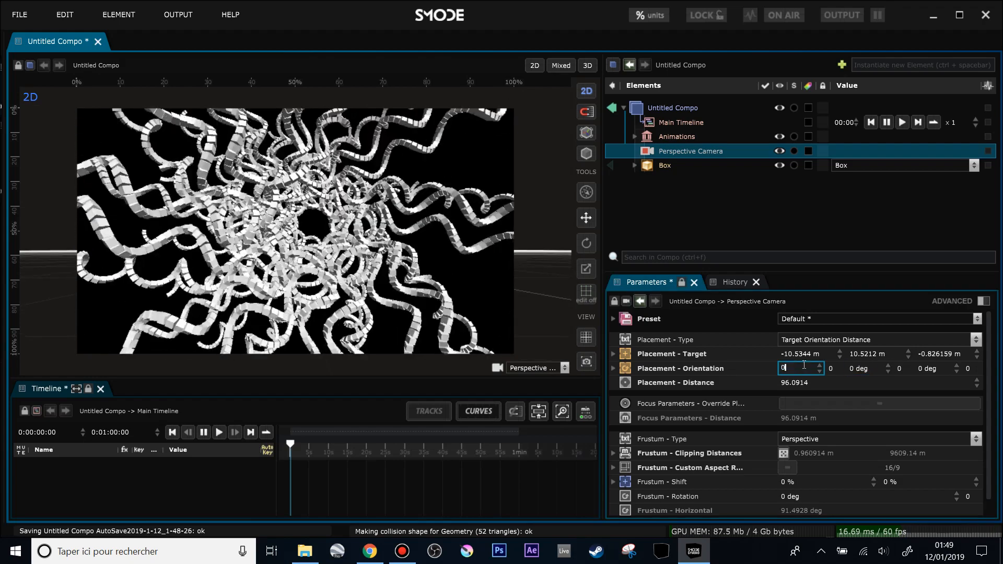
{"action": "key", "text": "Return"}
{"action": "left_click_drag", "start_coordinate": [355, 268], "coordinate": [337, 269]}
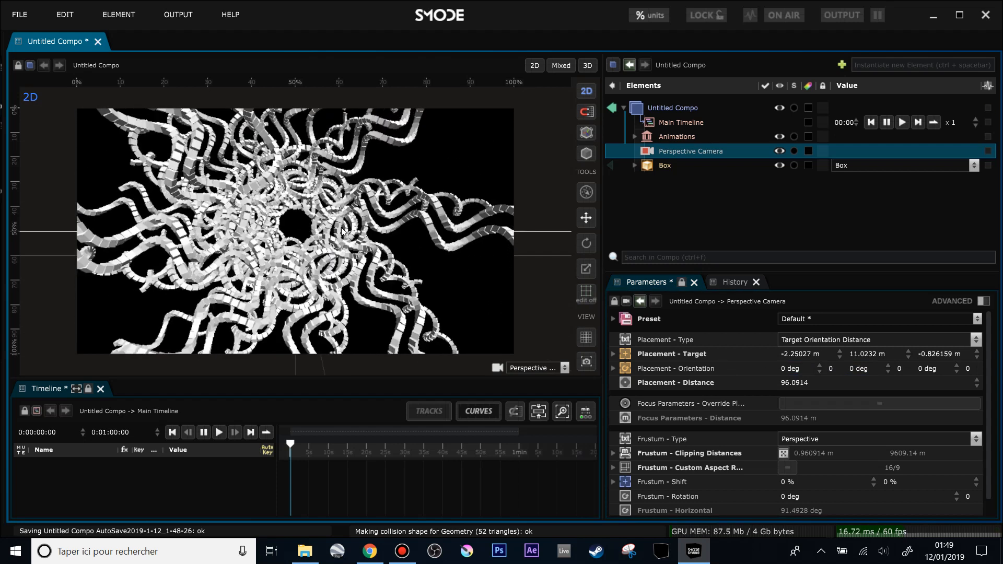
Save the composition in Documents as motion2.
{"action": "key", "text": "ctrl+shift+s"}
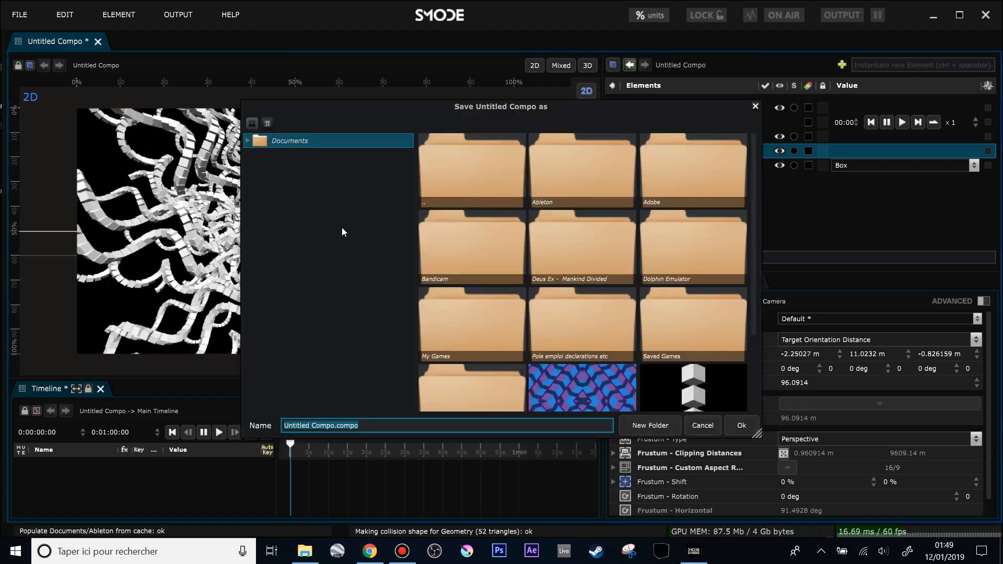
{"action": "type", "text": "motio"}
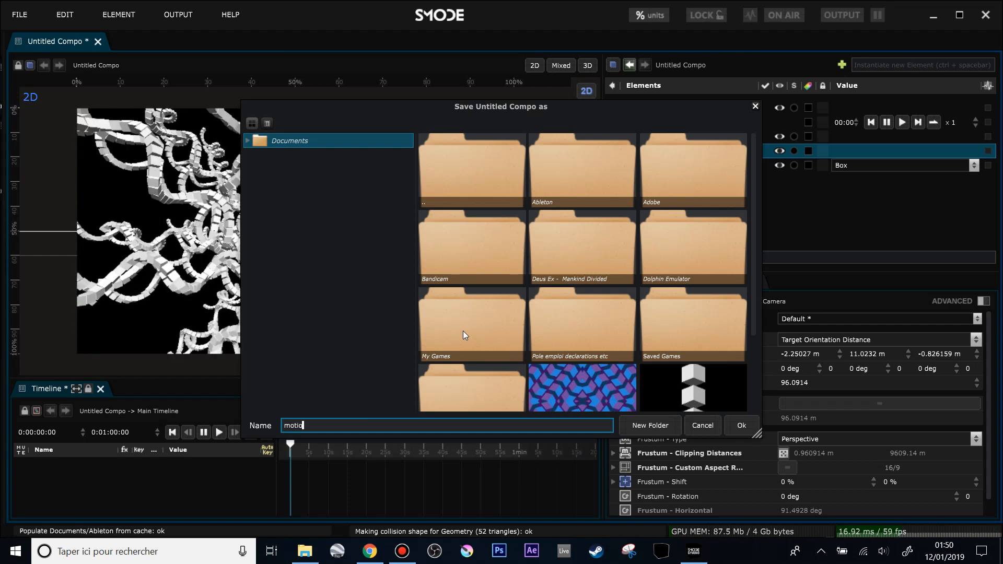
{"action": "type", "text": "n2"}
{"action": "key", "text": "Return"}
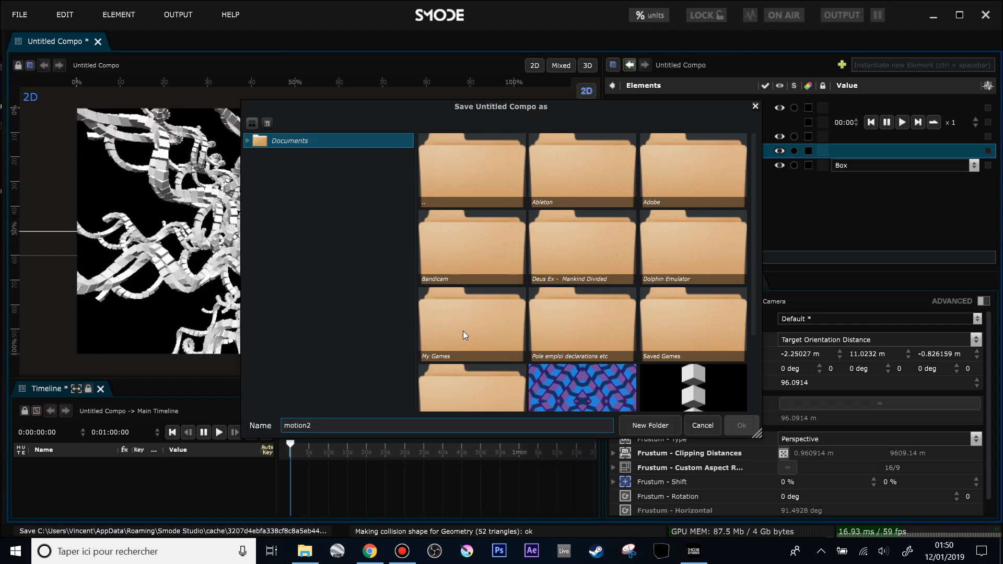
Recentre the camera target at about X -6.27 m, Y 10.77 m and enlarge the 2D view.
{"action": "left_click_drag", "start_coordinate": [359, 278], "coordinate": [368, 278]}
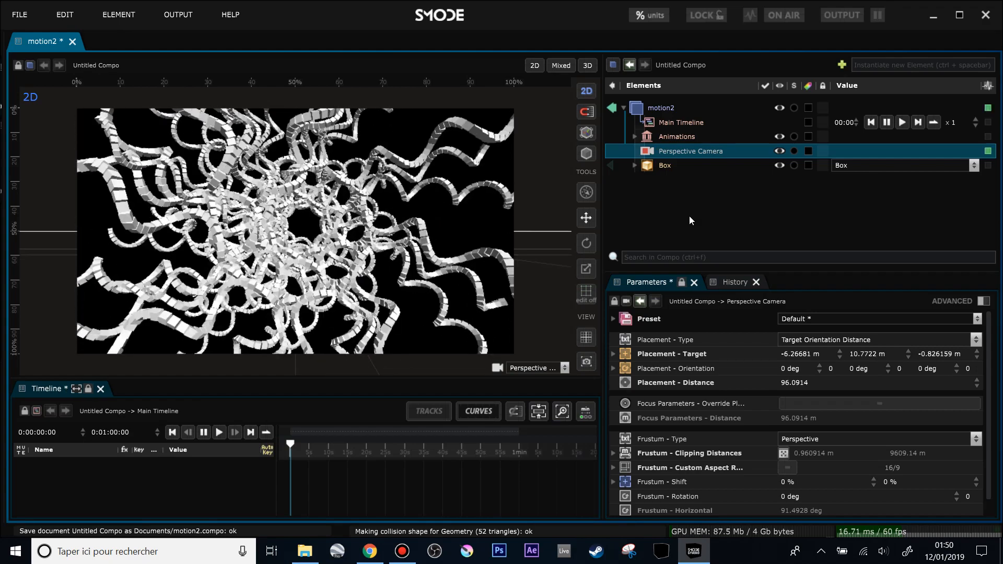
{"action": "scroll", "coordinate": [371, 222], "scroll_direction": "up", "scroll_amount": 3}
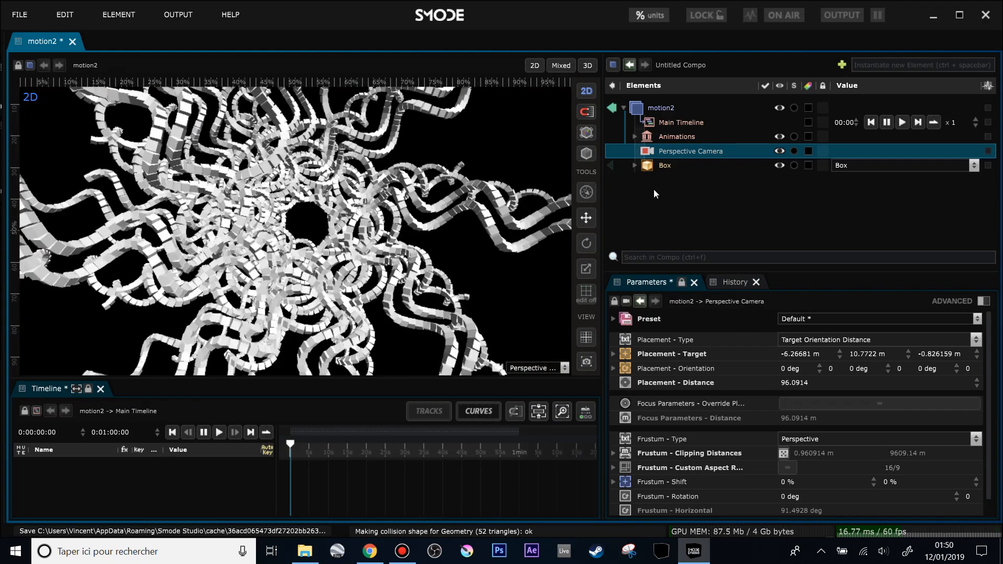
Add a Point Light to the motion2 composition.
{"action": "right_click", "coordinate": [653, 189]}
{"action": "left_click", "coordinate": [635, 165]}
{"action": "left_click", "coordinate": [635, 165]}
{"action": "left_click", "coordinate": [635, 165]}
{"action": "scroll", "coordinate": [773, 240], "scroll_direction": "down", "scroll_amount": 3}
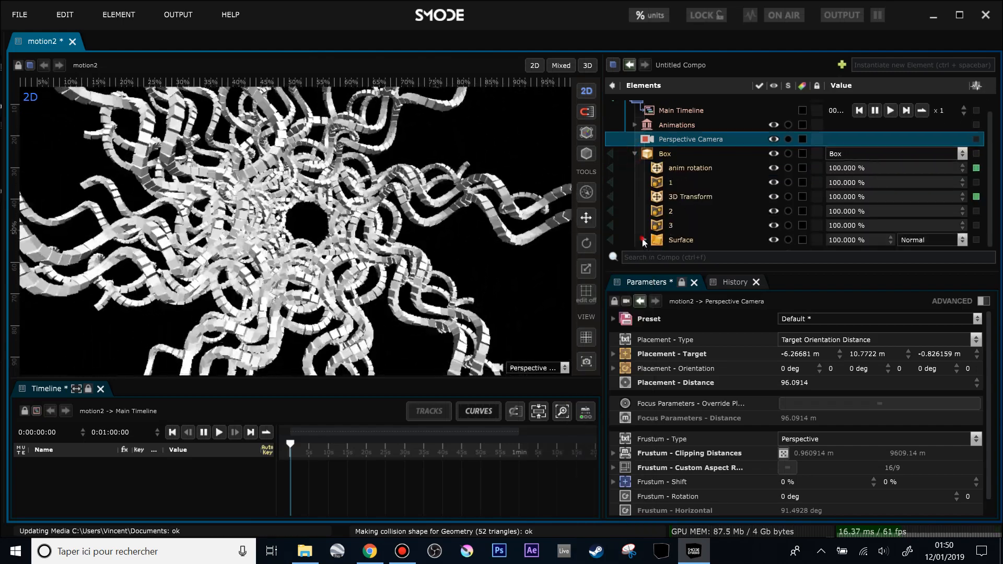
{"action": "scroll", "coordinate": [679, 177], "scroll_direction": "up", "scroll_amount": 3}
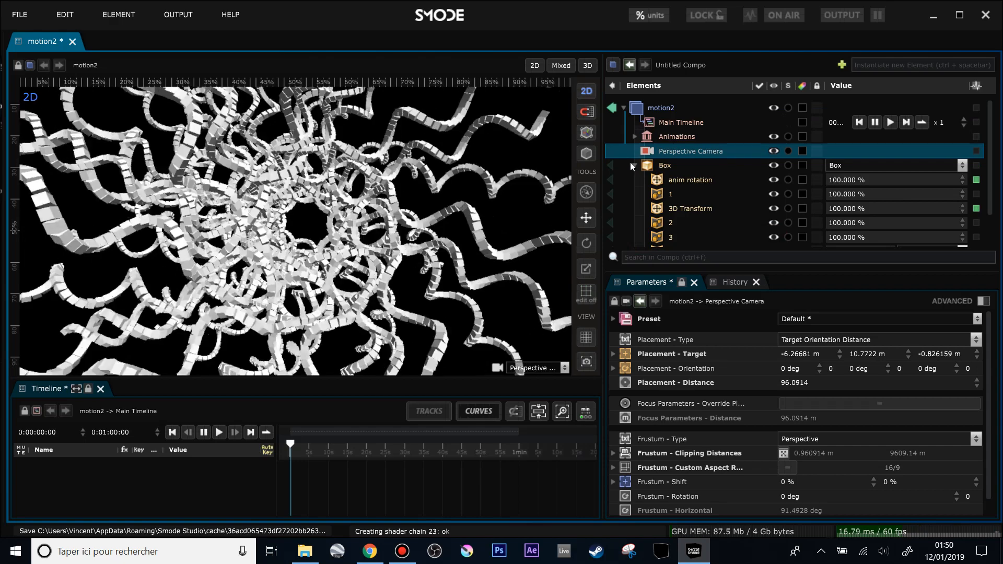
{"action": "left_click", "coordinate": [634, 165]}
{"action": "right_click", "coordinate": [664, 199]}
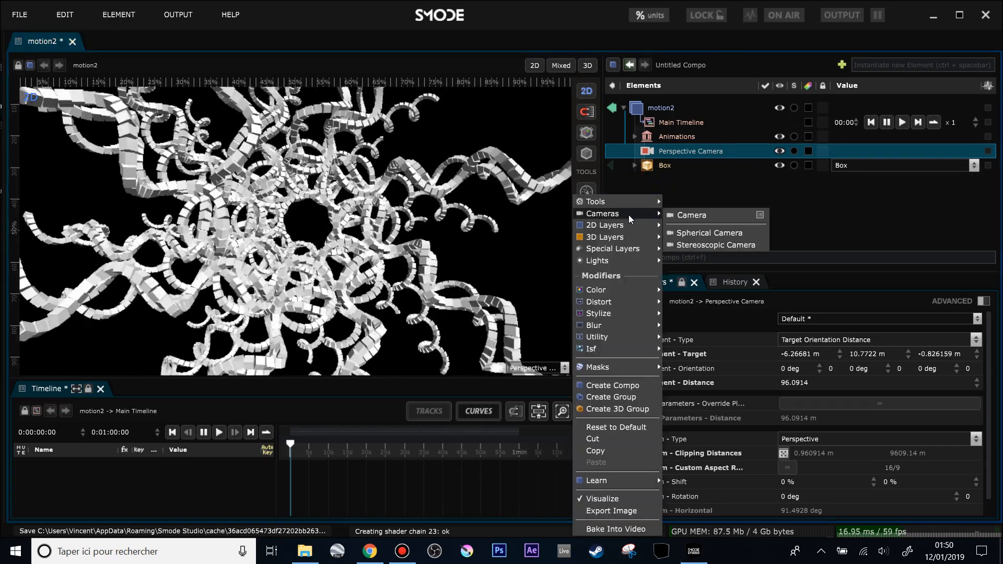
{"action": "mouse_move", "coordinate": [642, 263]}
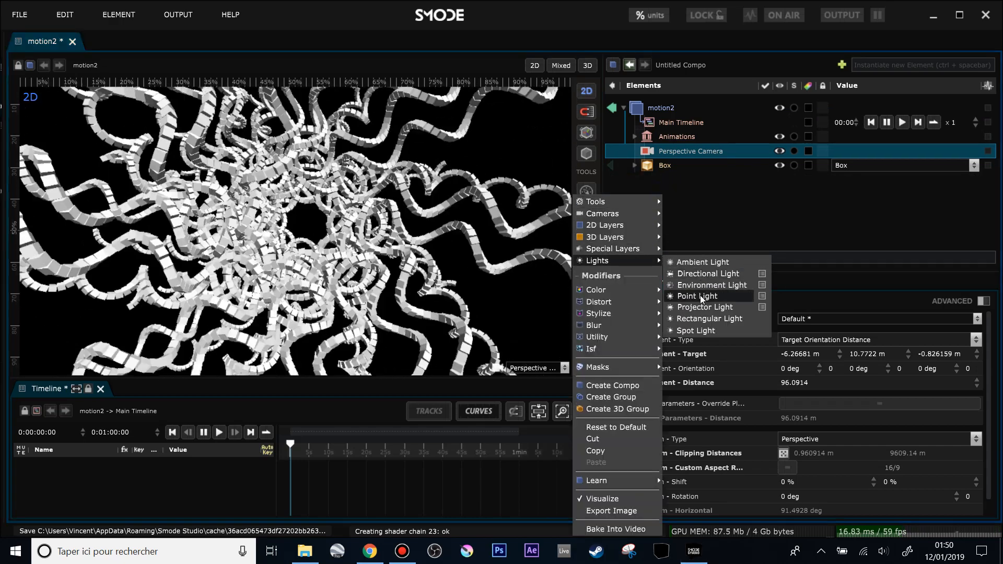
{"action": "left_click", "coordinate": [698, 296]}
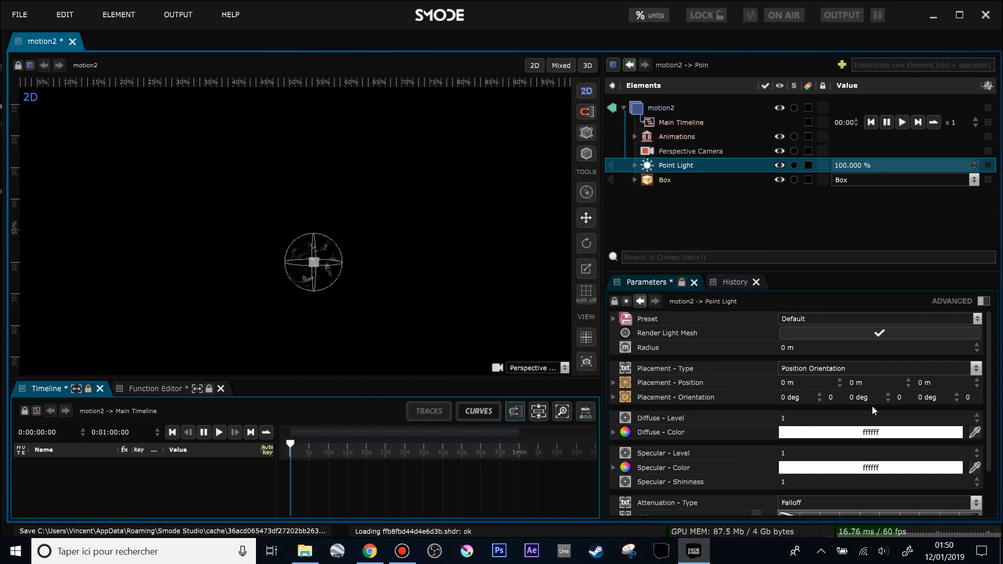
Extend the Point Light's maximum attenuation interval to about 148.2 m and move it to about X -1.72 m, Y 12.38 m.
{"action": "scroll", "coordinate": [811, 441], "scroll_direction": "down", "scroll_amount": 2}
{"action": "left_click_drag", "start_coordinate": [918, 511], "coordinate": [956, 511]}
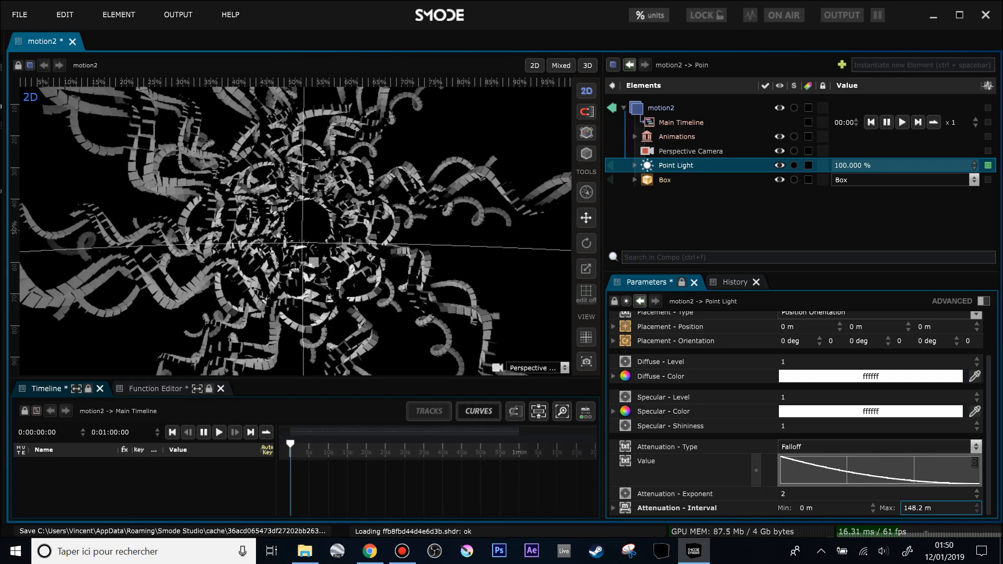
{"action": "scroll", "coordinate": [870, 463], "scroll_direction": "up", "scroll_amount": 3}
{"action": "left_click_drag", "start_coordinate": [857, 390], "coordinate": [808, 397]}
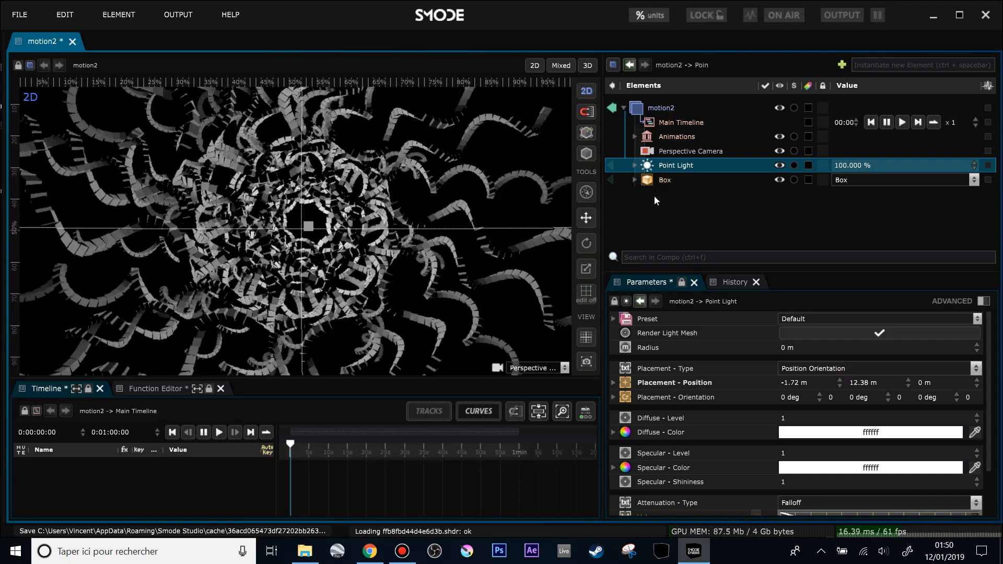
Add a Directional Light to the composition.
{"action": "right_click", "coordinate": [654, 195]}
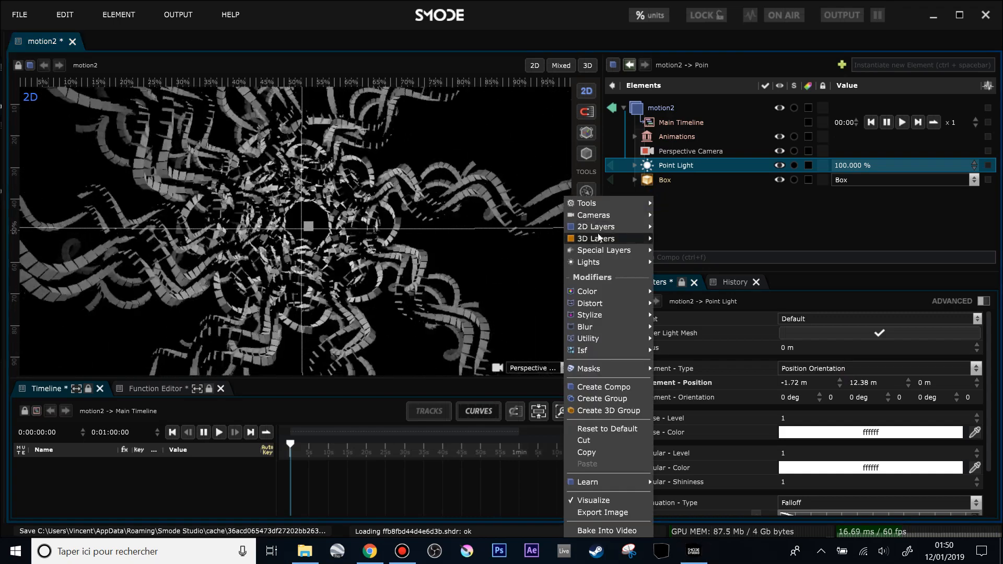
{"action": "mouse_move", "coordinate": [606, 263]}
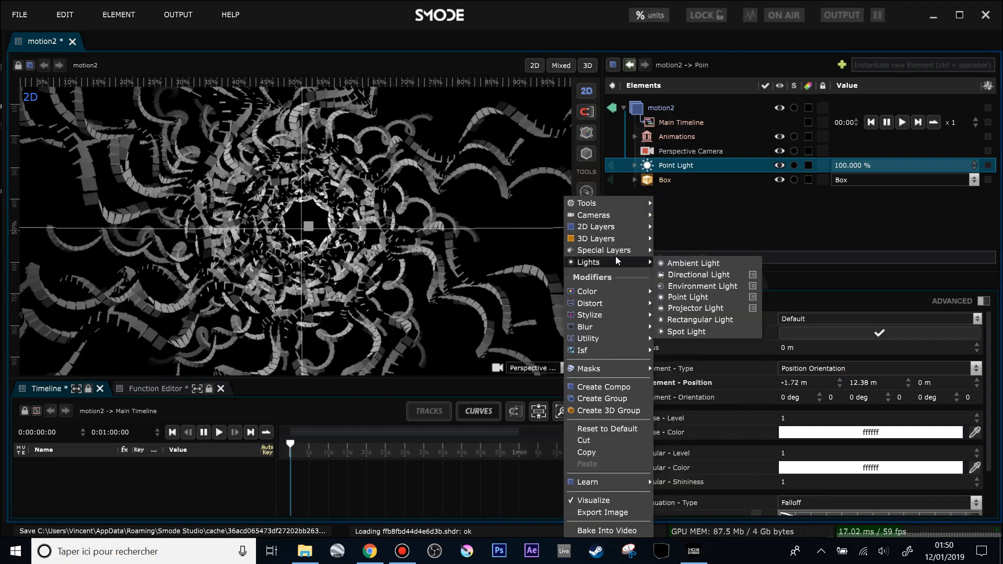
{"action": "left_click", "coordinate": [701, 276]}
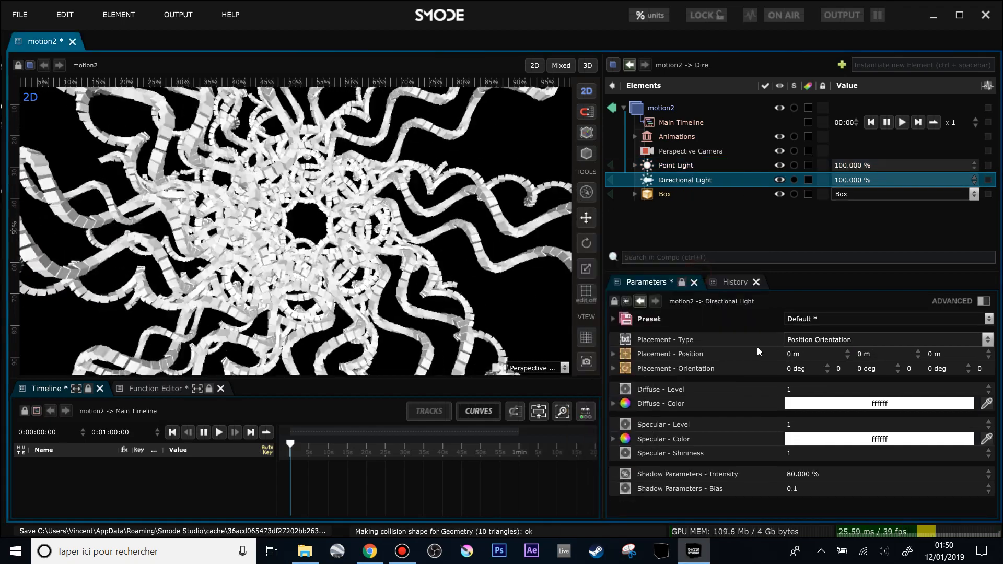
Rotate the Directional Light to about X -84.8, Z -171.5 degrees and give it the light orange diffuse color F8BE86.
{"action": "left_click_drag", "start_coordinate": [804, 368], "coordinate": [748, 369]}
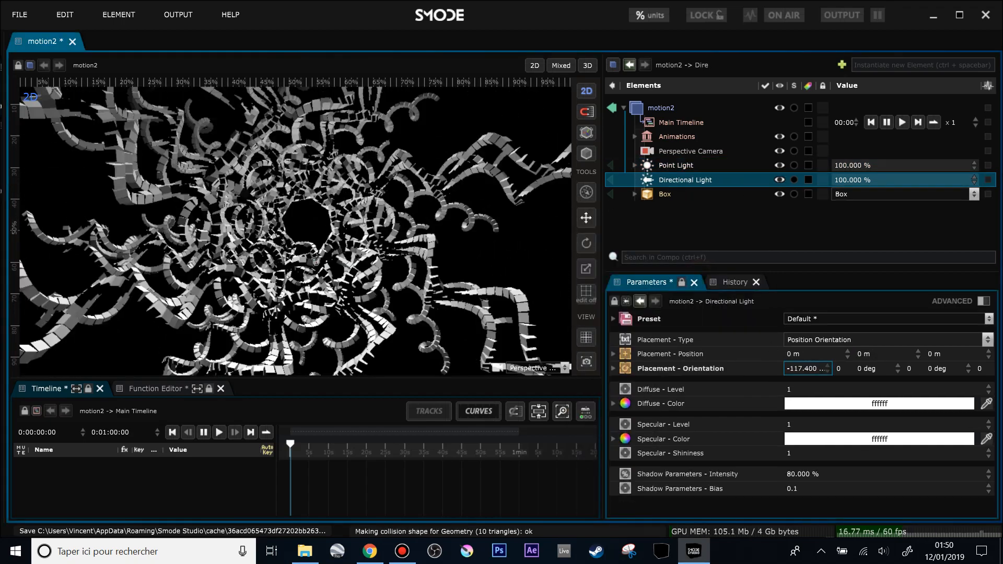
{"action": "left_click_drag", "start_coordinate": [828, 412], "coordinate": [829, 404]}
{"action": "mouse_move", "coordinate": [968, 369]}
{"action": "left_mouse_down"}
{"action": "mouse_move", "coordinate": [968, 455]}
{"action": "mouse_move", "coordinate": [968, 437]}
{"action": "mouse_move", "coordinate": [914, 454]}
{"action": "mouse_move", "coordinate": [906, 423]}
{"action": "mouse_move", "coordinate": [897, 456]}
{"action": "mouse_move", "coordinate": [896, 442]}
{"action": "mouse_move", "coordinate": [934, 447]}
{"action": "mouse_move", "coordinate": [929, 397]}
{"action": "mouse_move", "coordinate": [935, 408]}
{"action": "mouse_move", "coordinate": [847, 401]}
{"action": "left_mouse_up"}
{"action": "left_click", "coordinate": [828, 405]}
{"action": "left_click", "coordinate": [931, 435]}
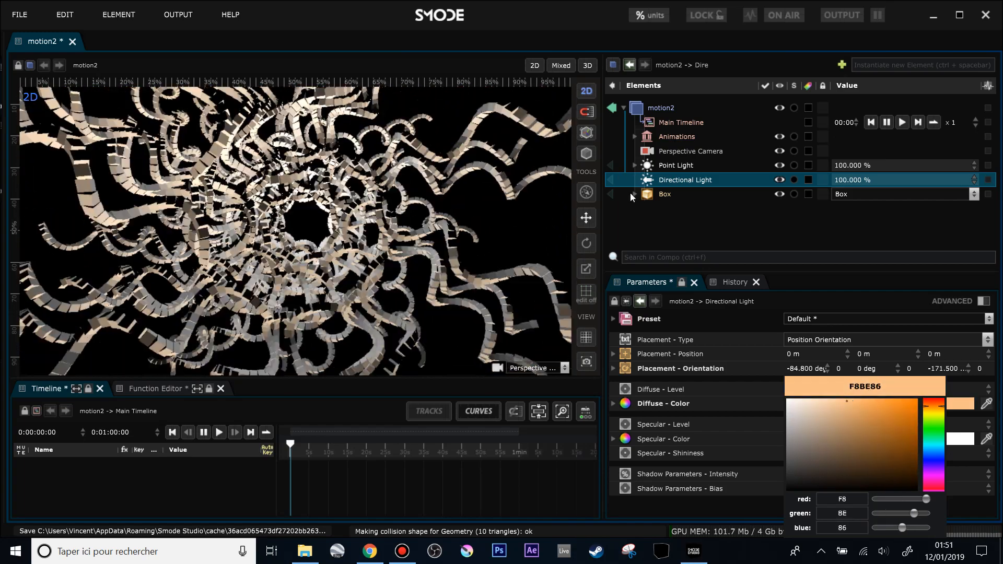
Set the Auto Illuminate of the Box's Surface to about 4.6 %.
{"action": "left_click", "coordinate": [634, 194]}
{"action": "scroll", "coordinate": [666, 222], "scroll_direction": "down", "scroll_amount": 3}
{"action": "left_click", "coordinate": [674, 213]}
{"action": "left_click_drag", "start_coordinate": [795, 347], "coordinate": [795, 325]}
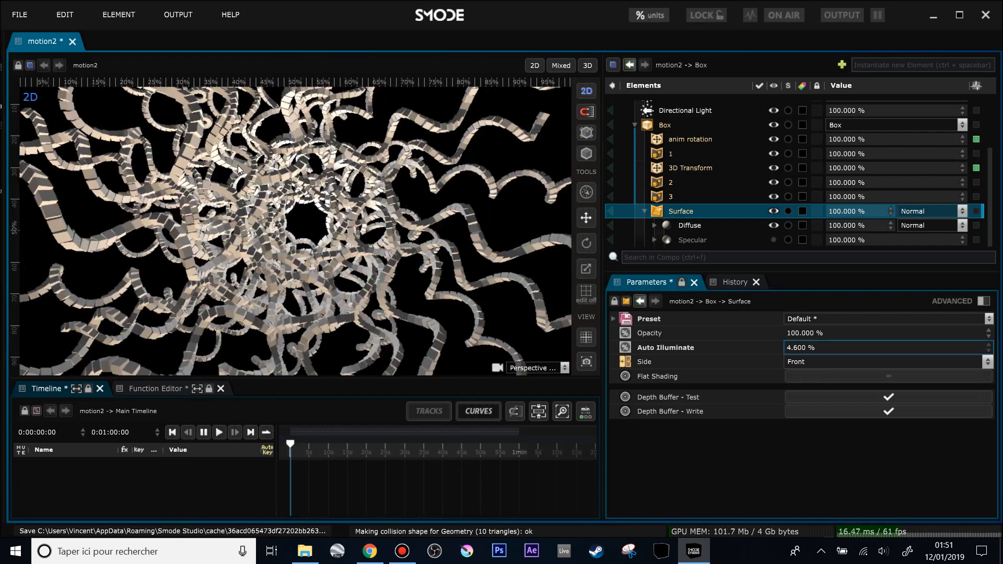
{"action": "scroll", "coordinate": [329, 158], "scroll_direction": "up", "scroll_amount": 5}
{"action": "scroll", "coordinate": [329, 162], "scroll_direction": "down", "scroll_amount": 5}
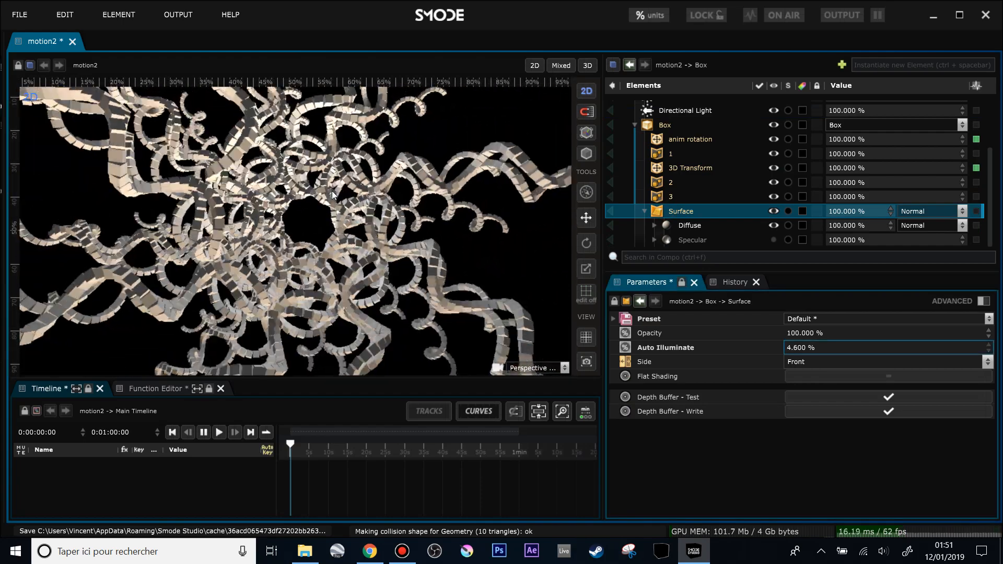
{"action": "scroll", "coordinate": [281, 182], "scroll_direction": "down", "scroll_amount": 2}
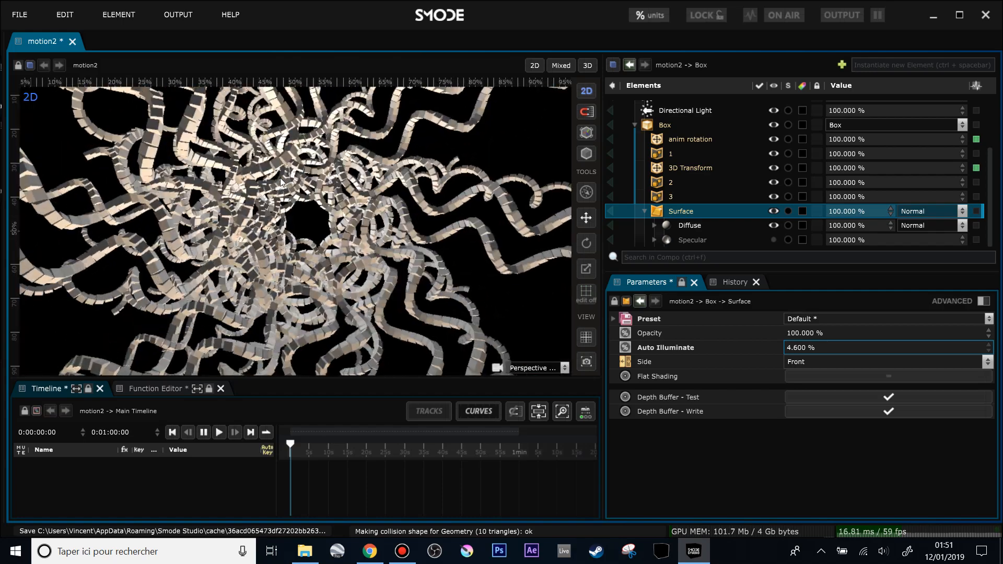
Try enlarging the uniform placement size of repeat modifier 3 to about 1.87, and undo the change.
{"action": "left_click", "coordinate": [671, 197]}
{"action": "left_click_drag", "start_coordinate": [938, 411], "coordinate": [973, 382]}
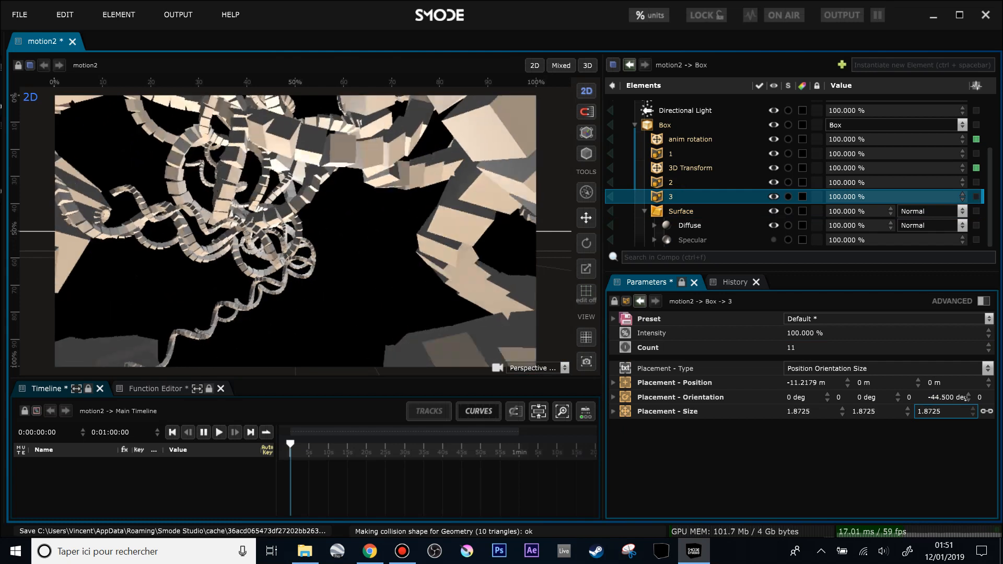
{"action": "key", "text": "ctrl+z"}
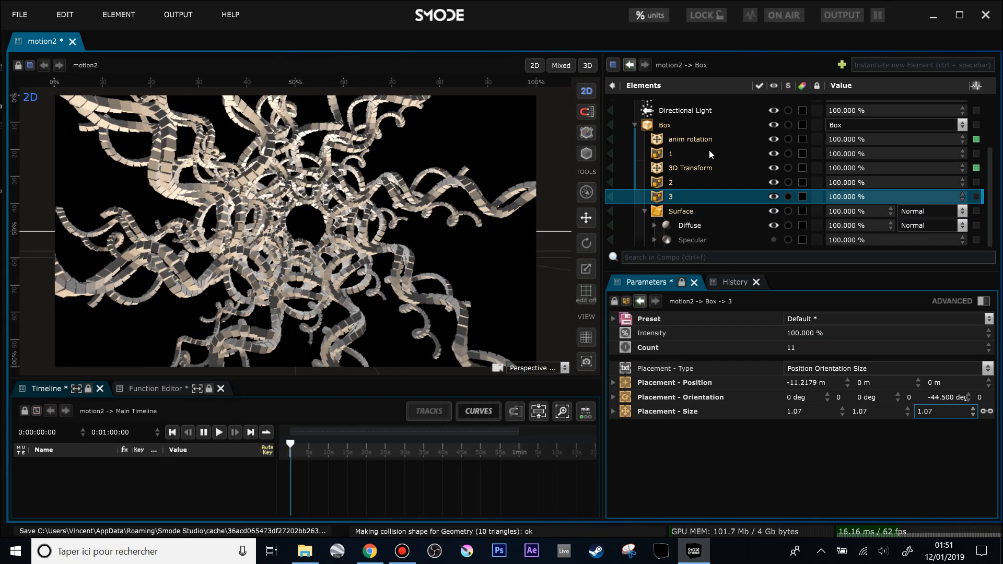
Set the uniform placement size of repeat modifier 2 to about 0.96 and save the composition.
{"action": "left_click", "coordinate": [670, 155]}
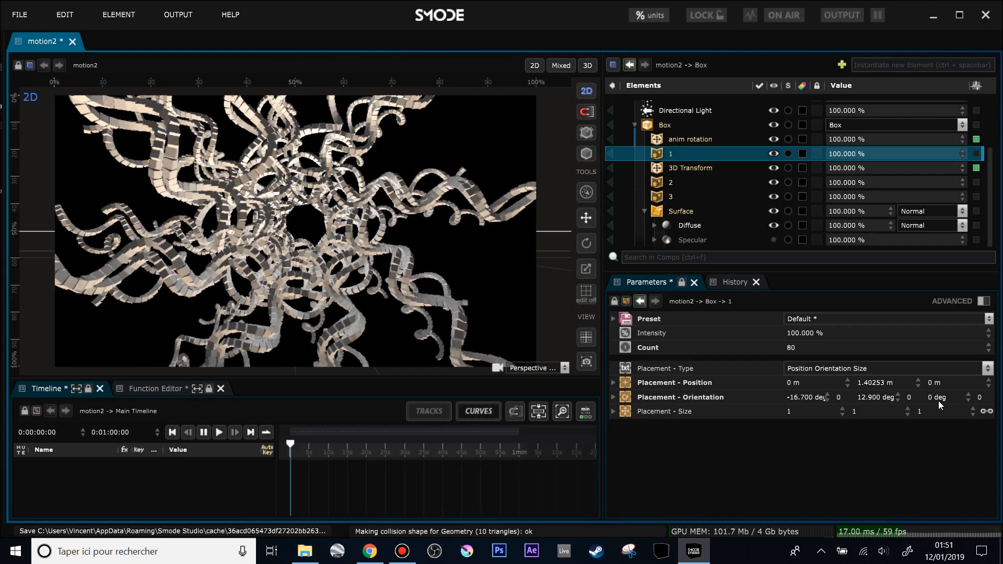
{"action": "left_click_drag", "start_coordinate": [973, 411], "coordinate": [973, 411]}
{"action": "left_click", "coordinate": [671, 181]}
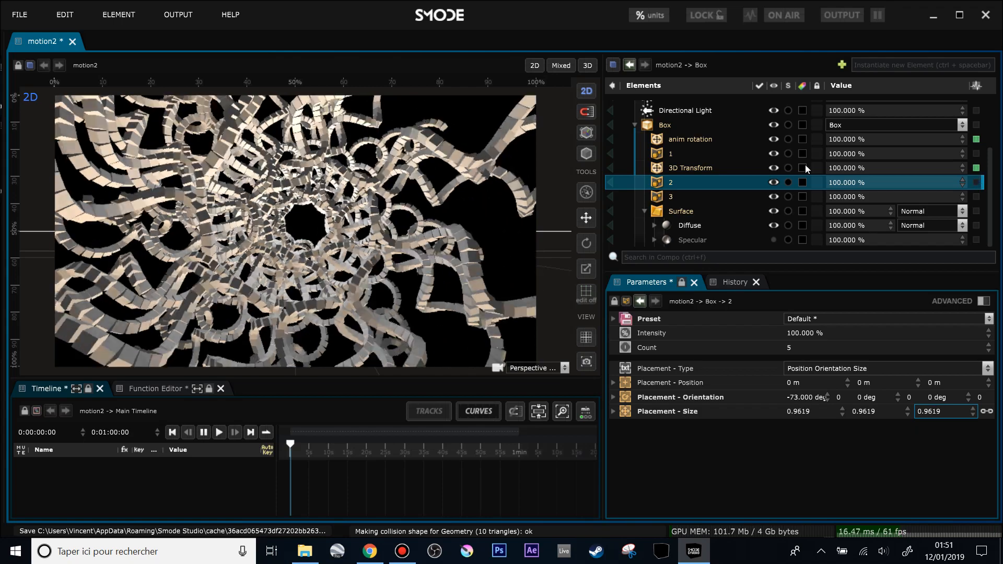
{"action": "key", "text": "ctrl+s"}
Set the playback speed of the anim rotation loop to about -0.88.
{"action": "scroll", "coordinate": [659, 134], "scroll_direction": "up", "scroll_amount": 3}
{"action": "left_click", "coordinate": [635, 137]}
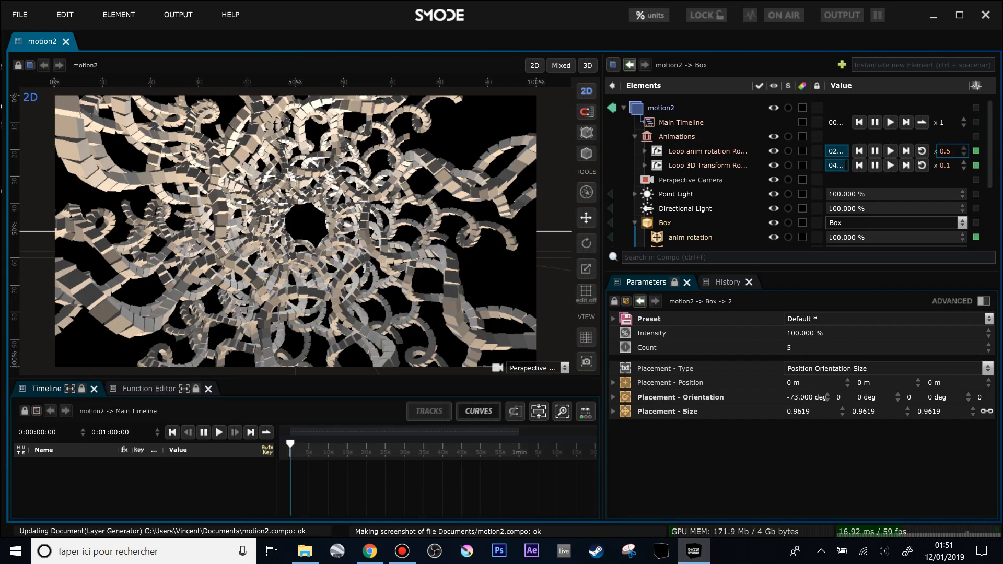
{"action": "left_click_drag", "start_coordinate": [964, 151], "coordinate": [962, 183]}
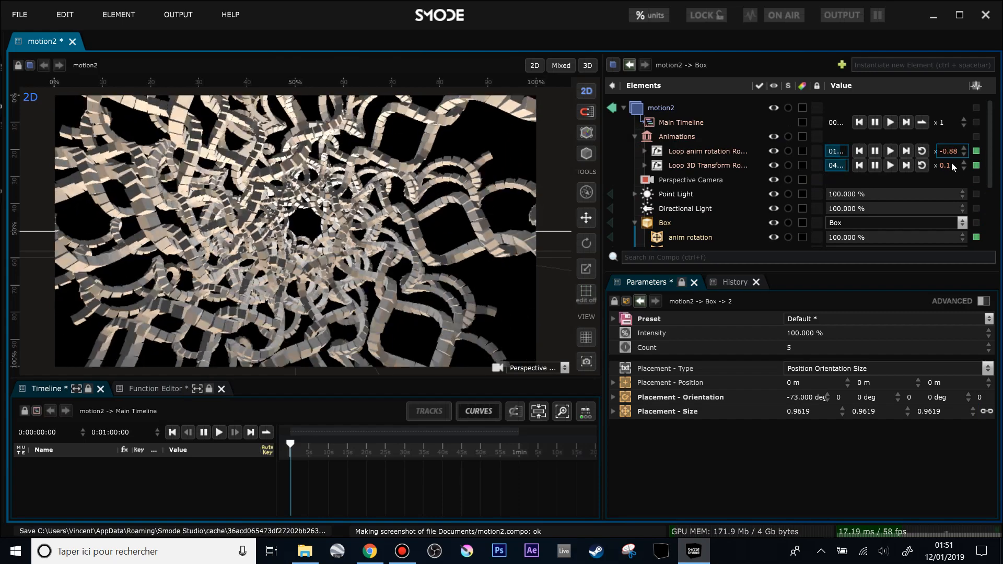
Set the 3D Transform rotation loop's length to 20 seconds and its speed to 0.3.
{"action": "left_click", "coordinate": [669, 165]}
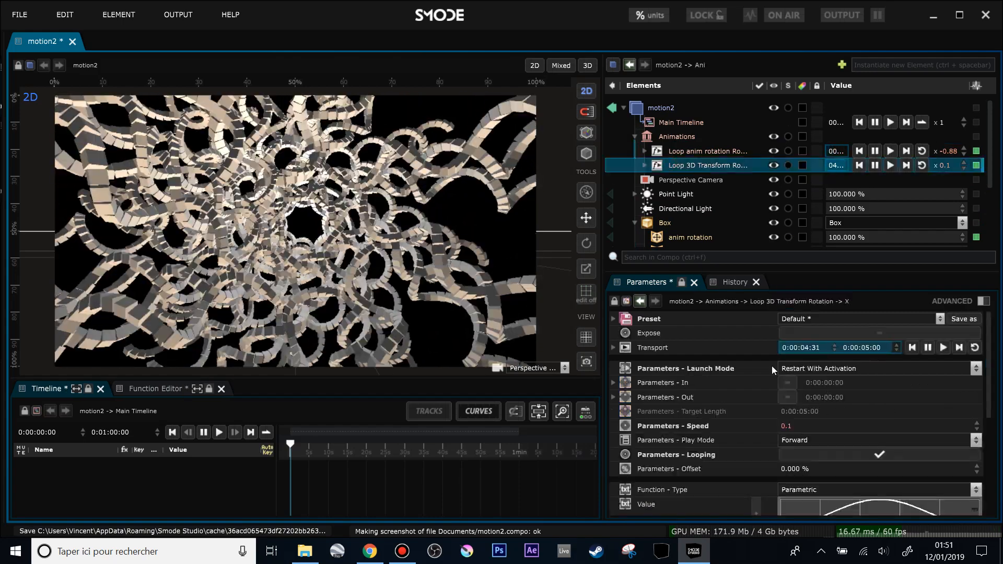
{"action": "left_click", "coordinate": [887, 347]}
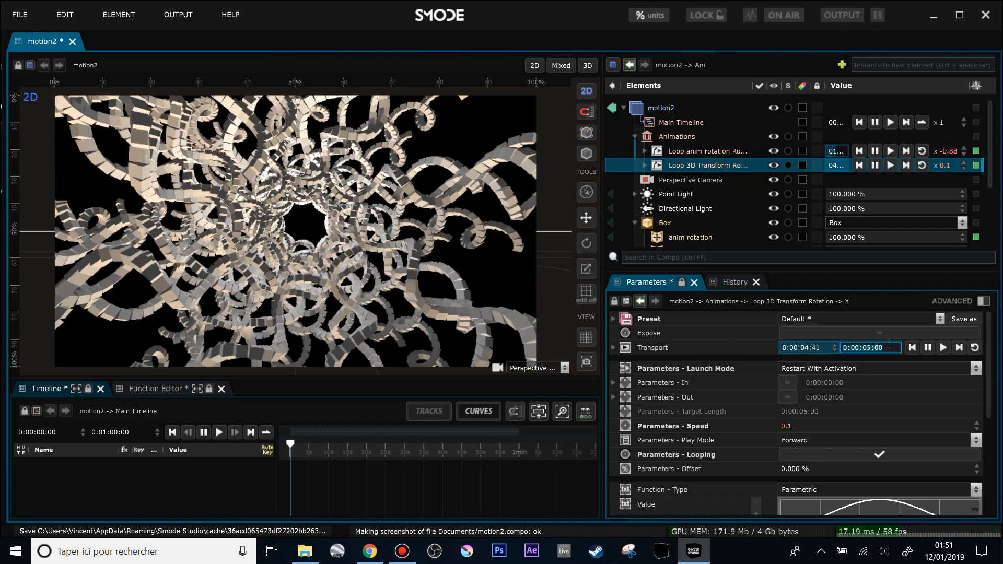
{"action": "key", "text": "Return"}
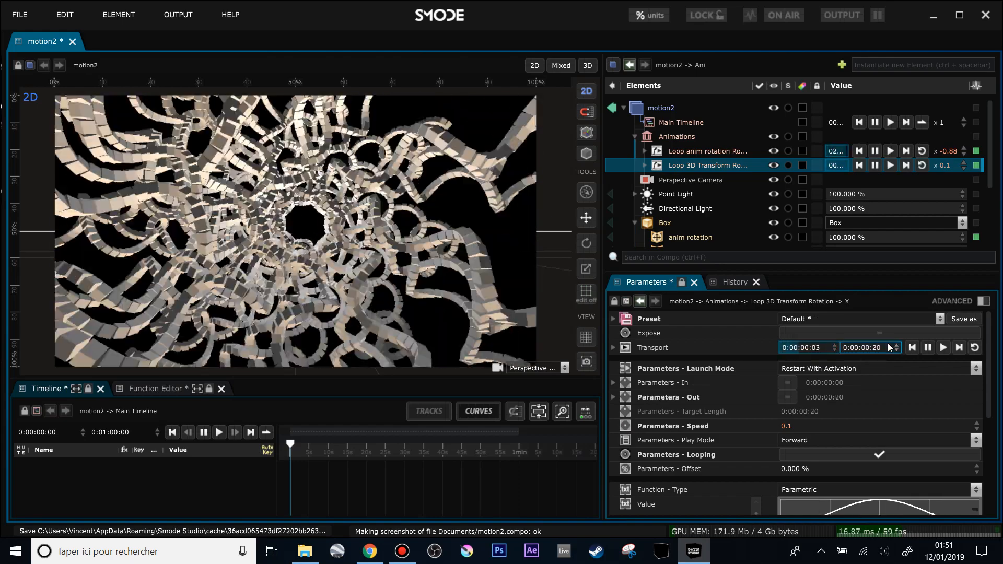
{"action": "left_click", "coordinate": [889, 346]}
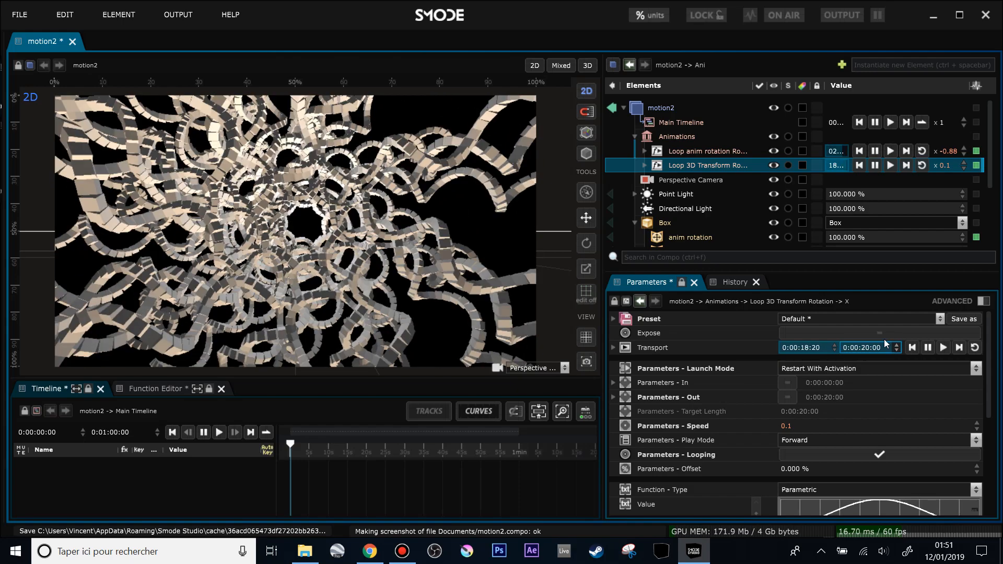
{"action": "left_click", "coordinate": [951, 168]}
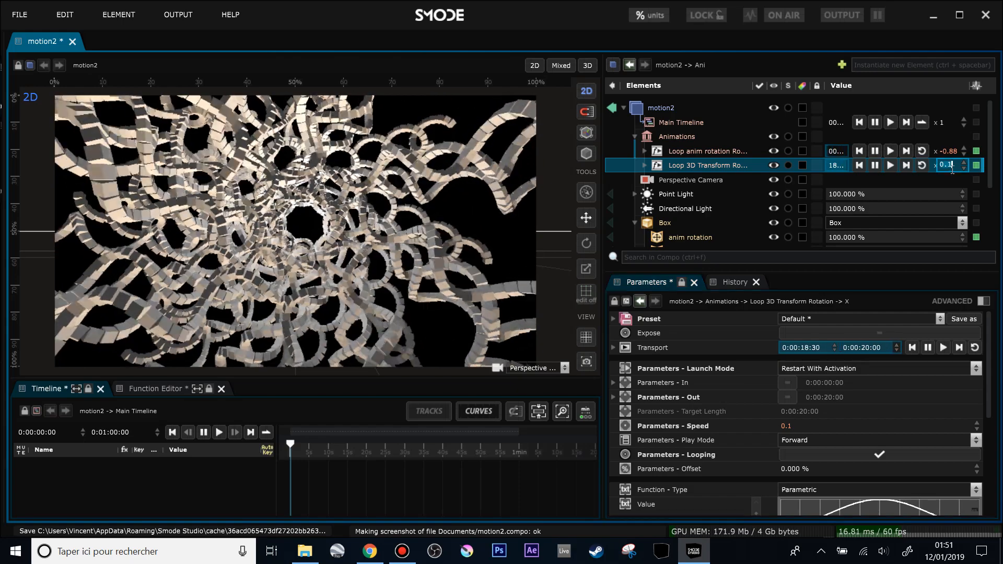
{"action": "type", "text": ".3"}
{"action": "key", "text": "Return"}
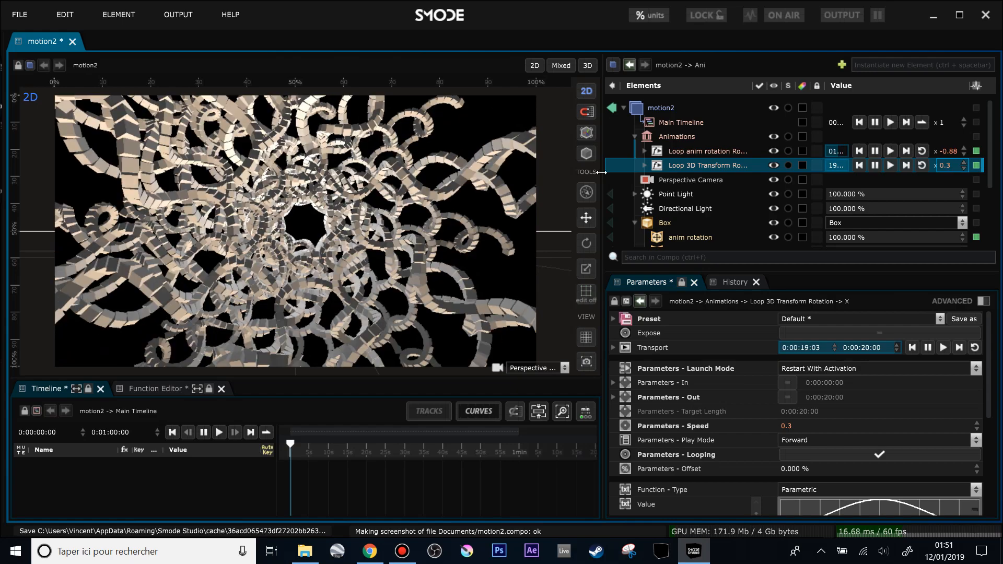
Enlarge the Box to a uniform size of about 2.16 m.
{"action": "left_click", "coordinate": [664, 224]}
{"action": "left_click_drag", "start_coordinate": [939, 349], "coordinate": [939, 339]}
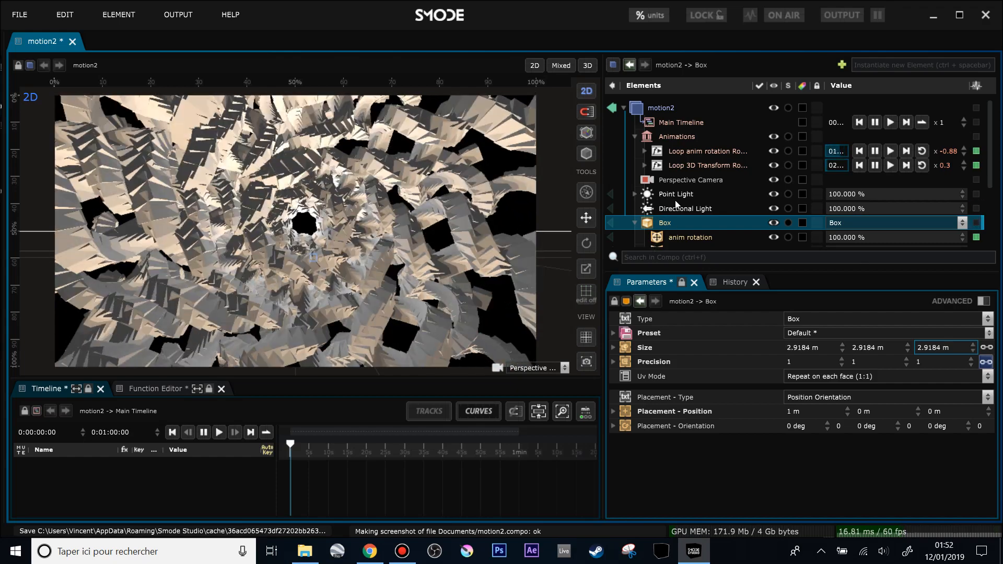
{"action": "scroll", "coordinate": [393, 215], "scroll_direction": "down", "scroll_amount": 1}
{"action": "scroll", "coordinate": [683, 173], "scroll_direction": "down", "scroll_amount": 3}
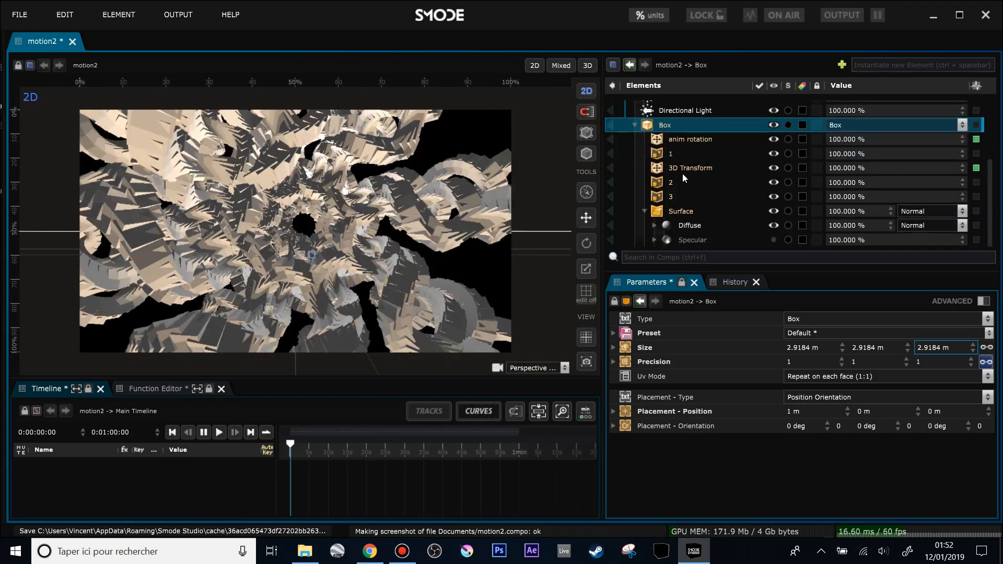
{"action": "left_click", "coordinate": [677, 157]}
{"action": "mouse_move", "coordinate": [802, 345]}
{"action": "left_mouse_down"}
{"action": "mouse_move", "coordinate": [801, 361]}
{"action": "mouse_move", "coordinate": [802, 324]}
{"action": "mouse_move", "coordinate": [802, 346]}
{"action": "left_mouse_up"}
{"action": "left_click", "coordinate": [666, 125]}
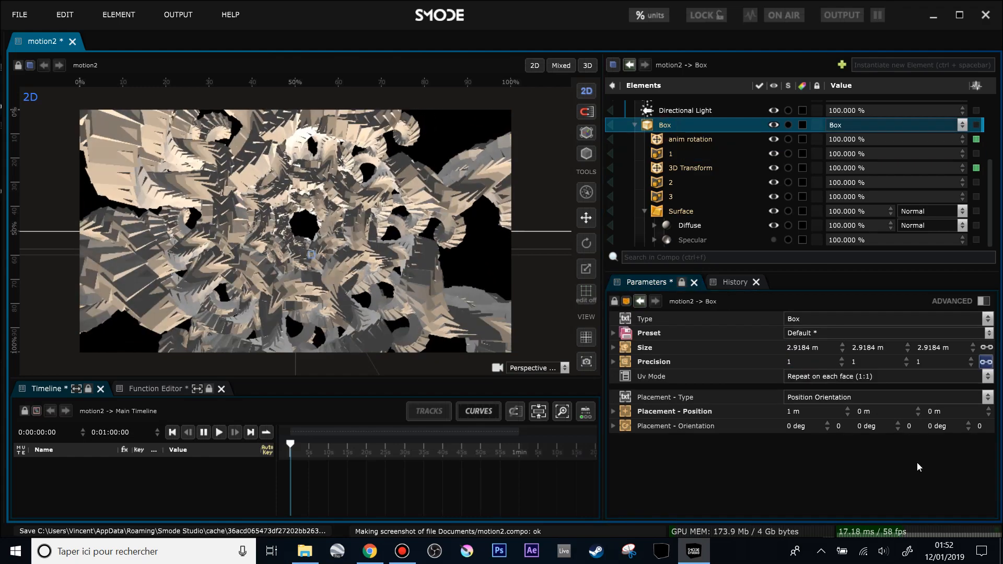
{"action": "mouse_move", "coordinate": [973, 348]}
{"action": "left_mouse_down"}
{"action": "mouse_move", "coordinate": [973, 374]}
{"action": "mouse_move", "coordinate": [974, 359]}
{"action": "left_mouse_up"}
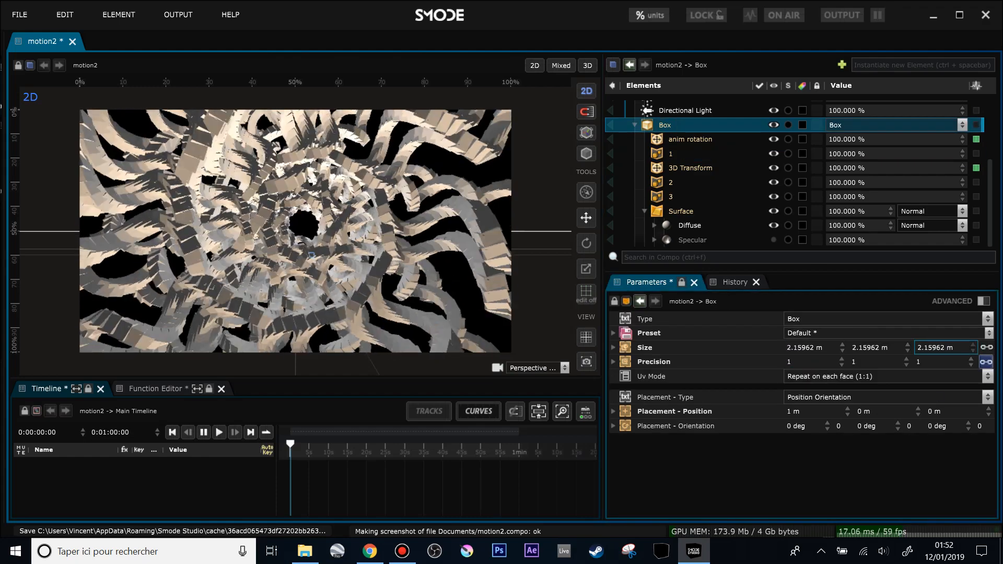
Collapse the Box and Animations groups and disable Animations to freeze the motion.
{"action": "scroll", "coordinate": [649, 153], "scroll_direction": "up", "scroll_amount": 1}
{"action": "left_click", "coordinate": [635, 170]}
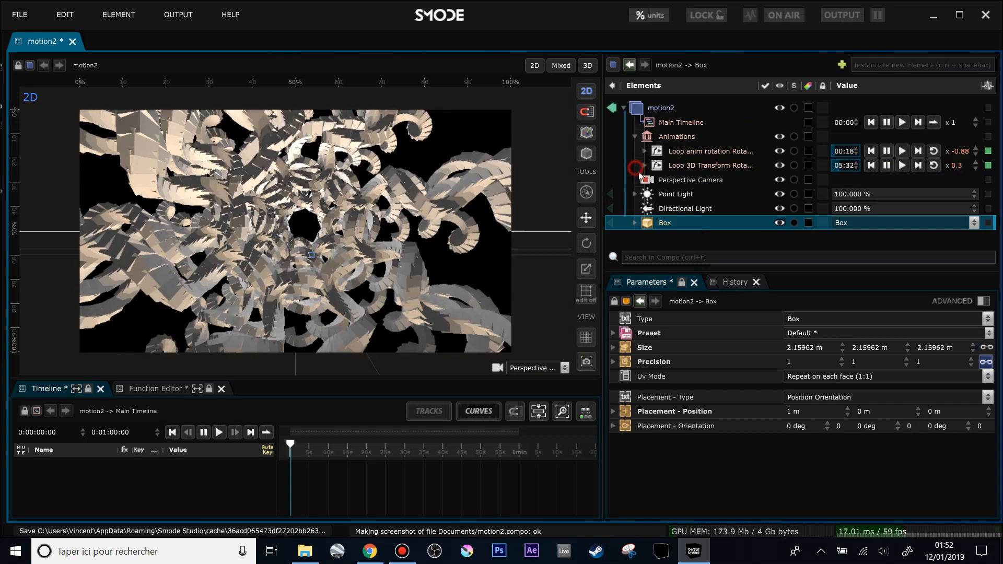
{"action": "left_click", "coordinate": [635, 136]}
{"action": "left_click", "coordinate": [780, 137]}
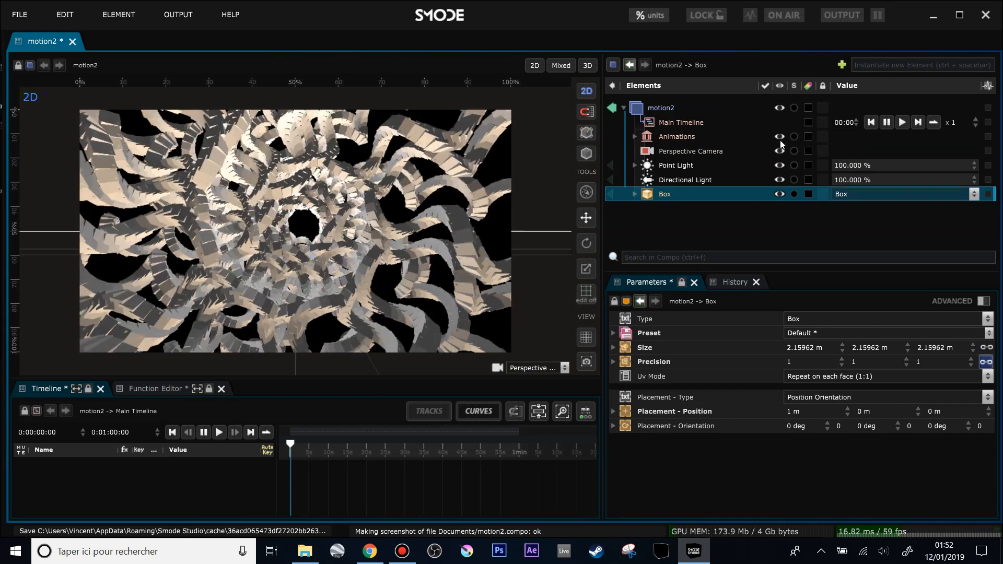
Add an Anti Aliasing modifier to the motion2 composition.
{"action": "scroll", "coordinate": [299, 236], "scroll_direction": "up", "scroll_amount": 8}
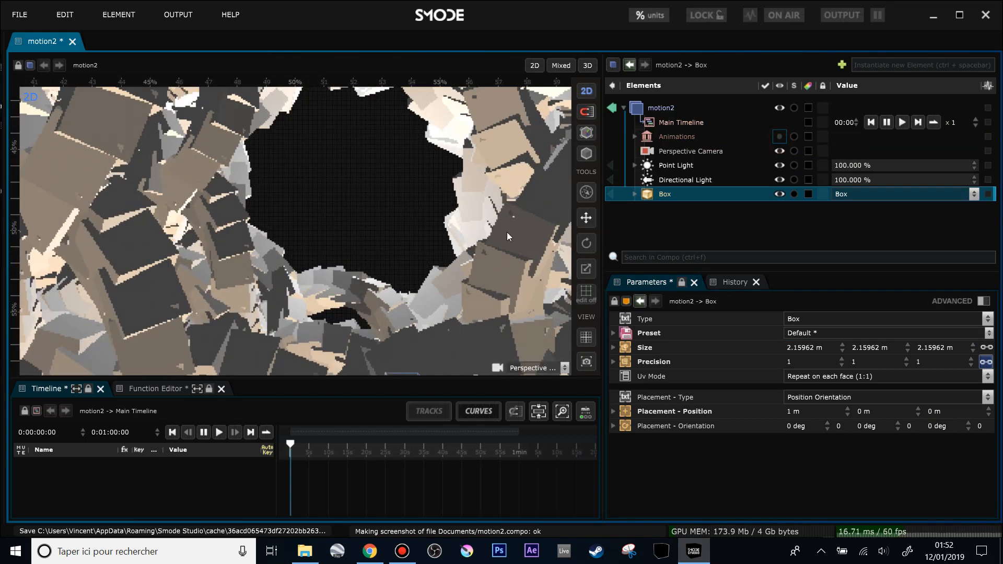
{"action": "right_click", "coordinate": [668, 224]}
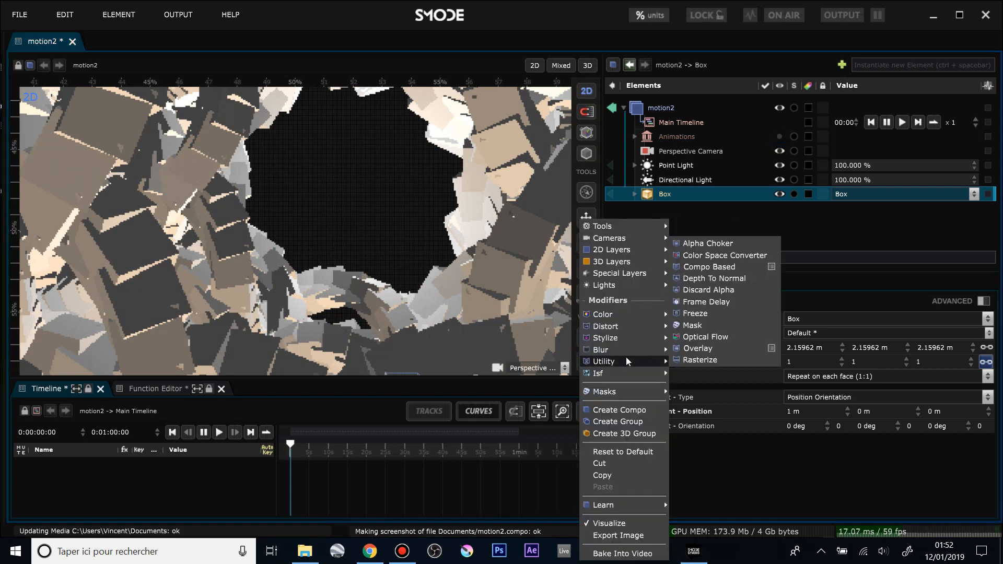
{"action": "mouse_move", "coordinate": [617, 350]}
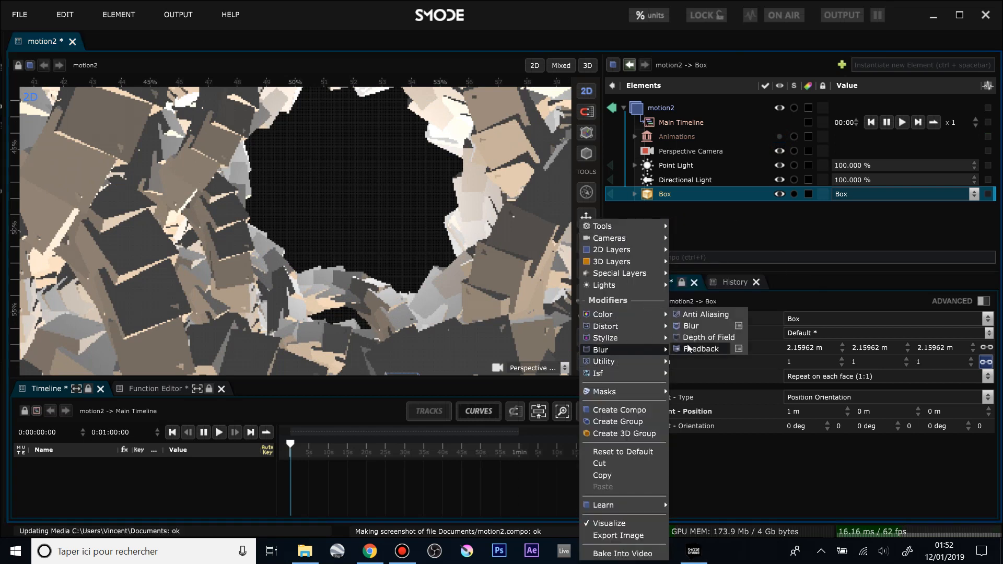
{"action": "left_click", "coordinate": [701, 315]}
{"action": "scroll", "coordinate": [311, 190], "scroll_direction": "down", "scroll_amount": 10}
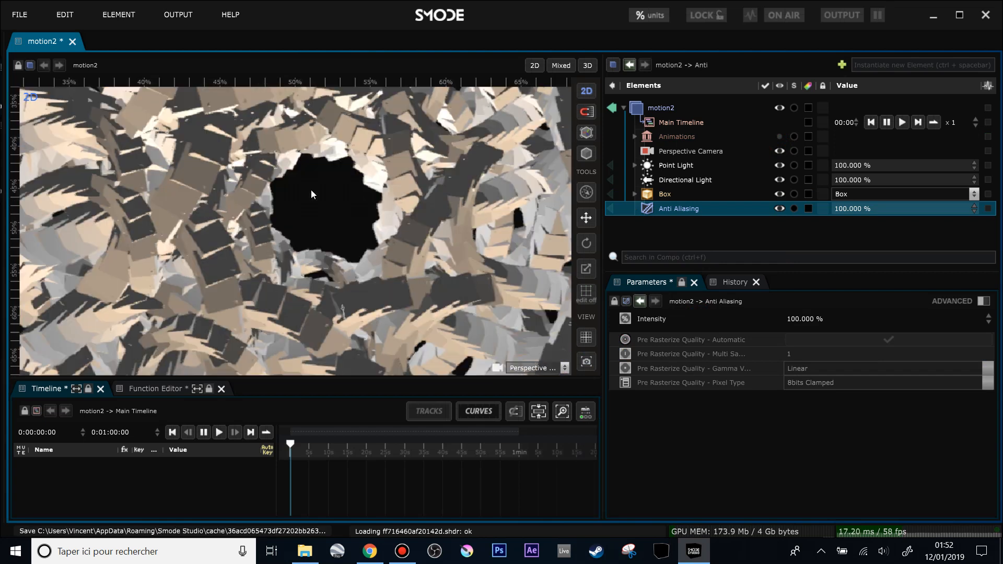
Set the motion2 composition's multi sampling quality to 8.
{"action": "left_click", "coordinate": [649, 110]}
{"action": "scroll", "coordinate": [328, 228], "scroll_direction": "up", "scroll_amount": 10}
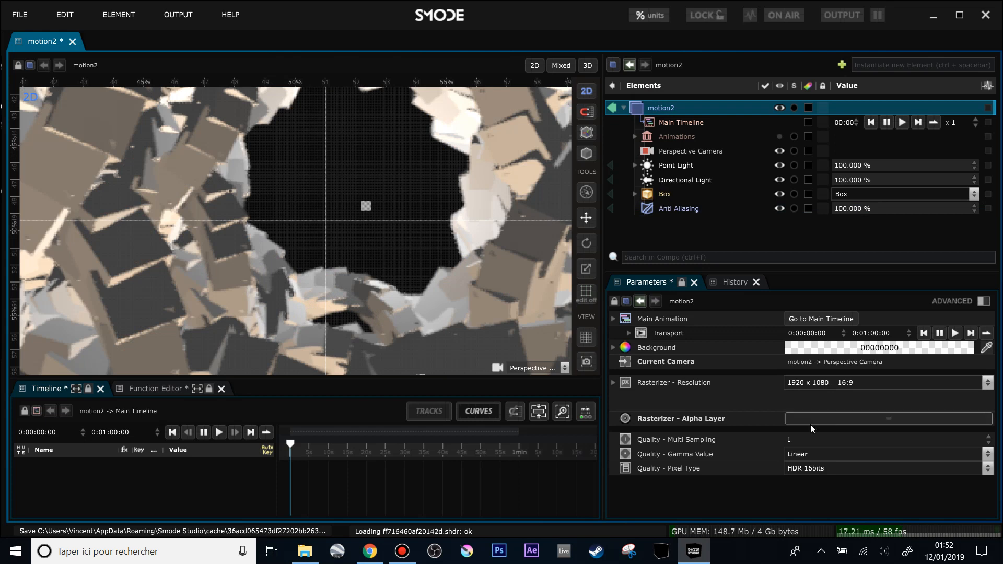
{"action": "left_click", "coordinate": [833, 443]}
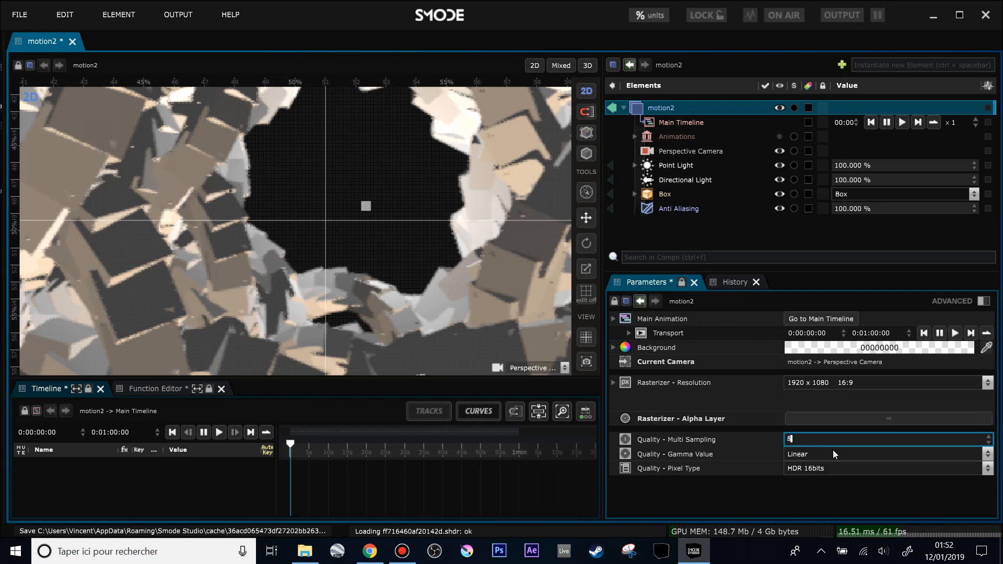
{"action": "type", "text": "8"}
{"action": "key", "text": "Return"}
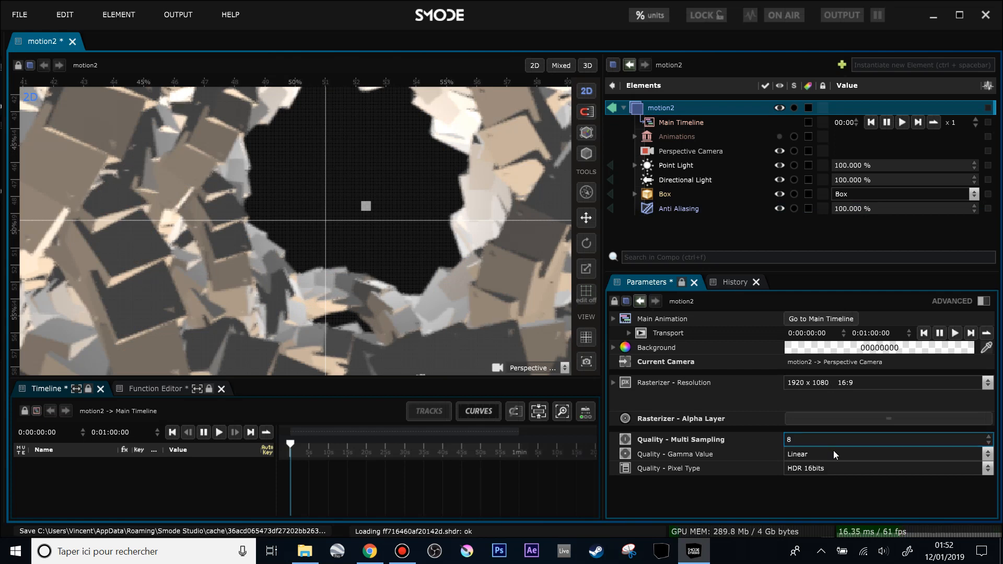
Disable and re-enable the Anti Aliasing modifier to compare the box edges with and without it.
{"action": "left_click", "coordinate": [780, 209]}
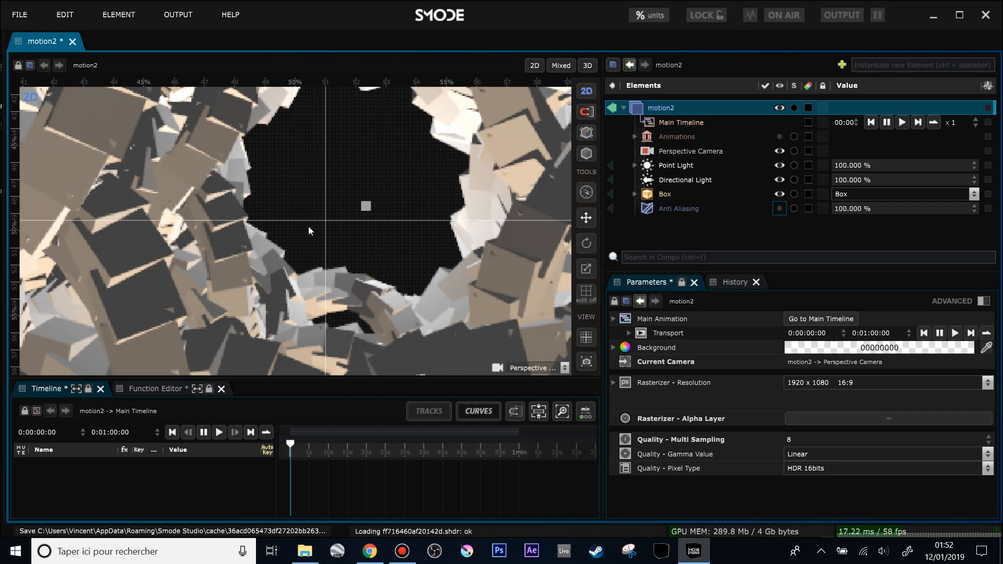
{"action": "scroll", "coordinate": [308, 230], "scroll_direction": "up", "scroll_amount": 4}
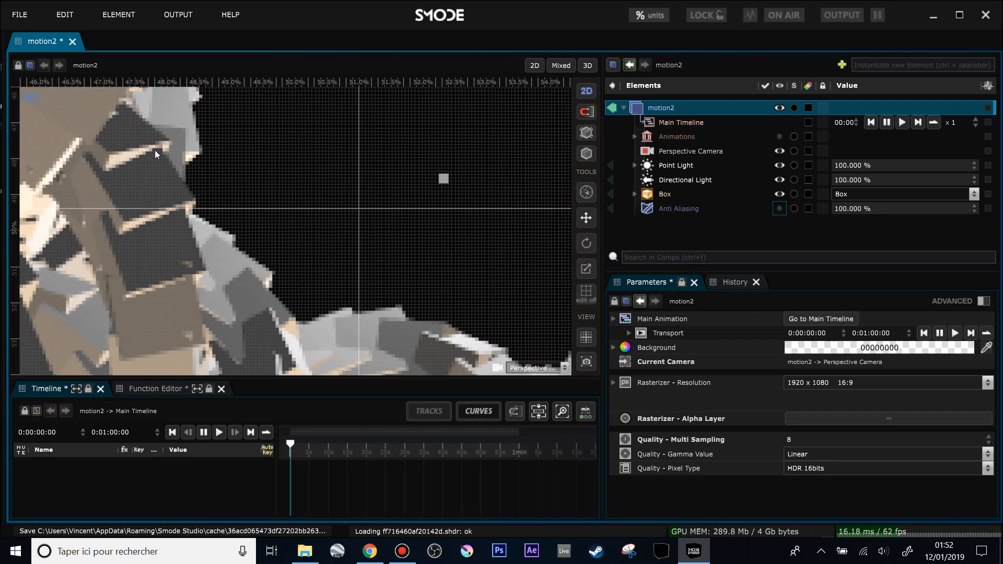
{"action": "scroll", "coordinate": [223, 215], "scroll_direction": "down", "scroll_amount": 10}
{"action": "left_click", "coordinate": [805, 211]}
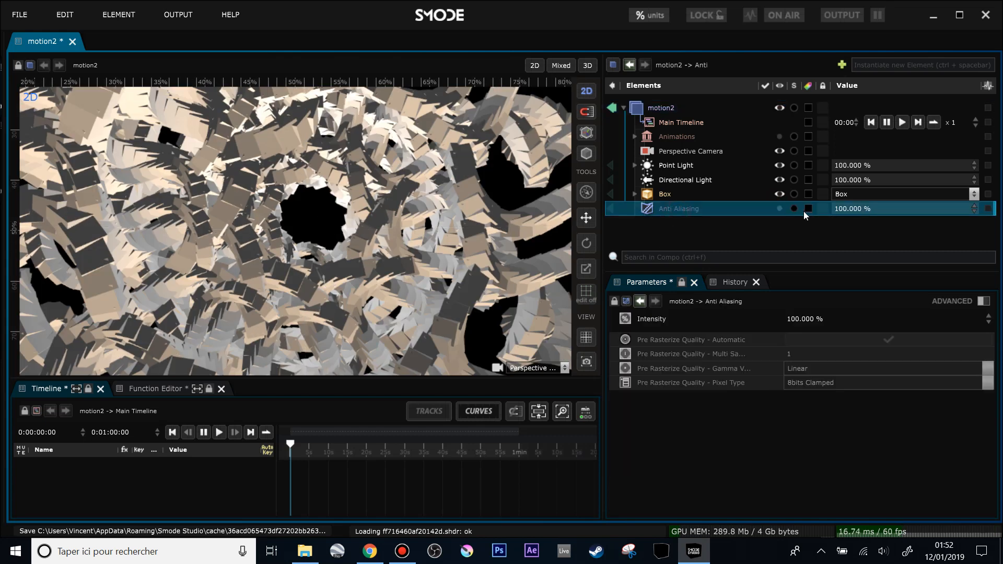
{"action": "left_click", "coordinate": [780, 208]}
{"action": "scroll", "coordinate": [335, 272], "scroll_direction": "down", "scroll_amount": 5}
{"action": "scroll", "coordinate": [336, 272], "scroll_direction": "up", "scroll_amount": 3}
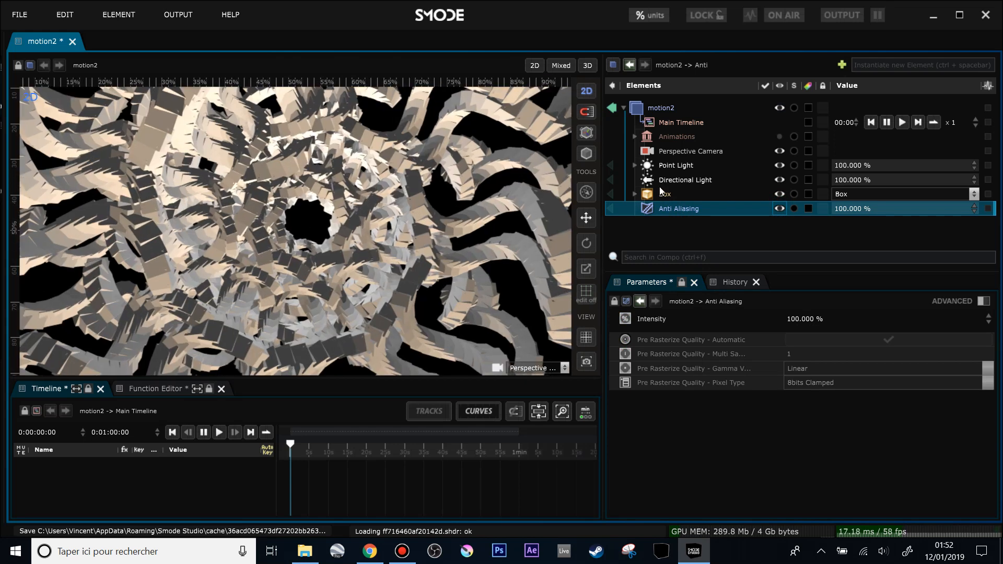
Reduce the Box to a uniform size of about 1.81 m and check the full frame.
{"action": "left_click", "coordinate": [660, 194]}
{"action": "left_click", "coordinate": [933, 348]}
{"action": "mouse_move", "coordinate": [933, 348]}
{"action": "left_mouse_down"}
{"action": "mouse_move", "coordinate": [933, 367]}
{"action": "mouse_move", "coordinate": [933, 359]}
{"action": "left_mouse_up"}
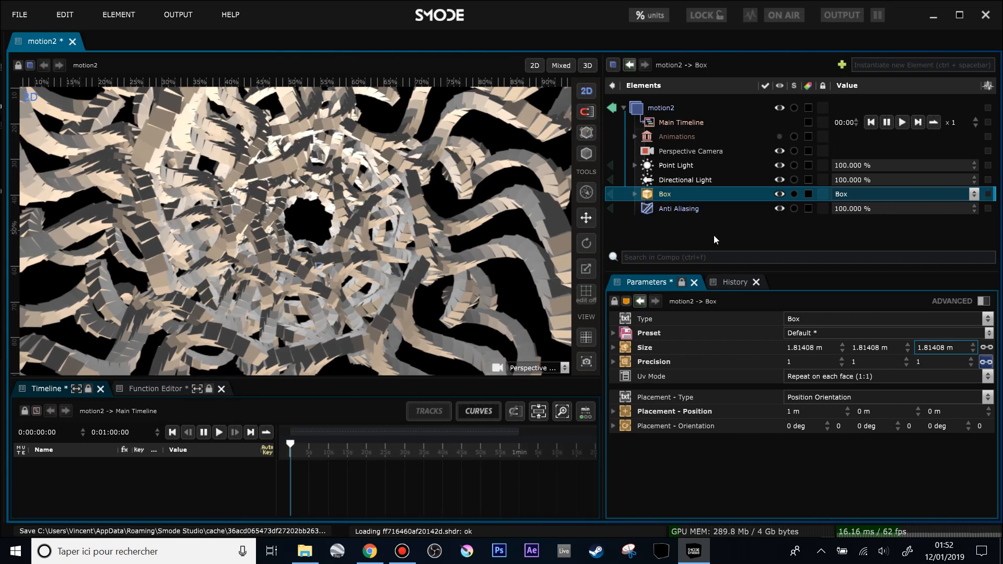
{"action": "left_click", "coordinate": [669, 209]}
{"action": "scroll", "coordinate": [394, 242], "scroll_direction": "down", "scroll_amount": 4}
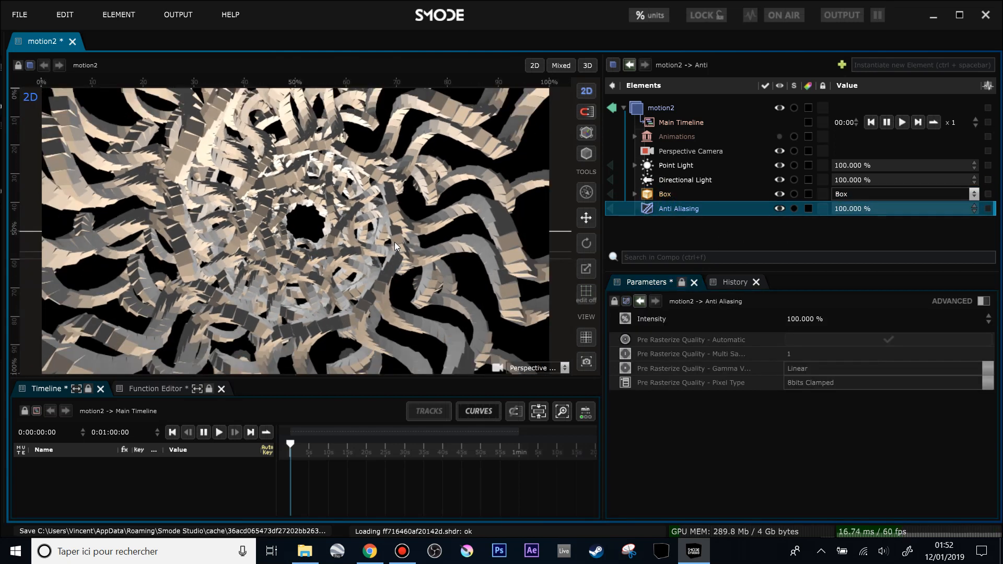
{"action": "scroll", "coordinate": [395, 243], "scroll_direction": "up", "scroll_amount": 2}
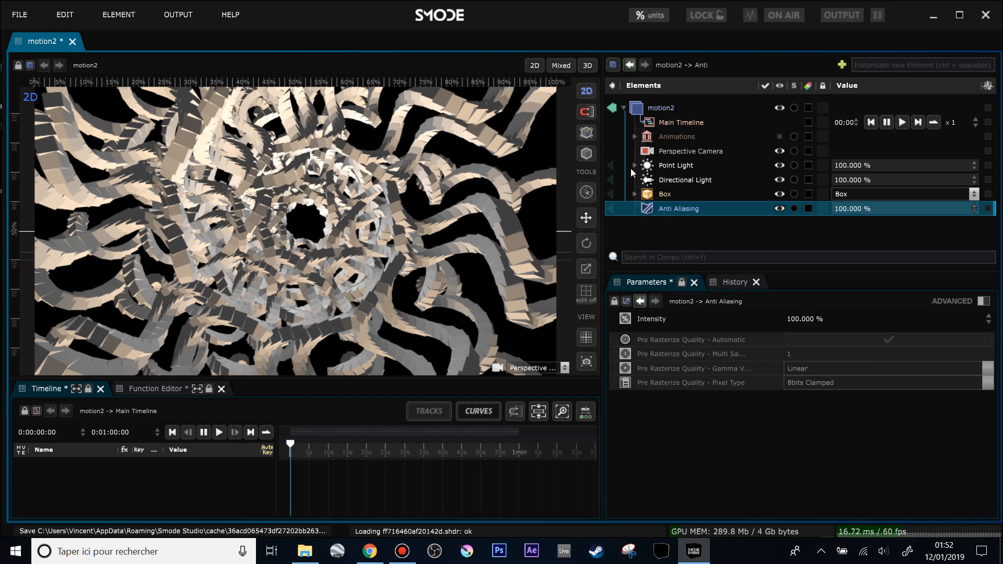
{"action": "scroll", "coordinate": [306, 244], "scroll_direction": "down", "scroll_amount": 2}
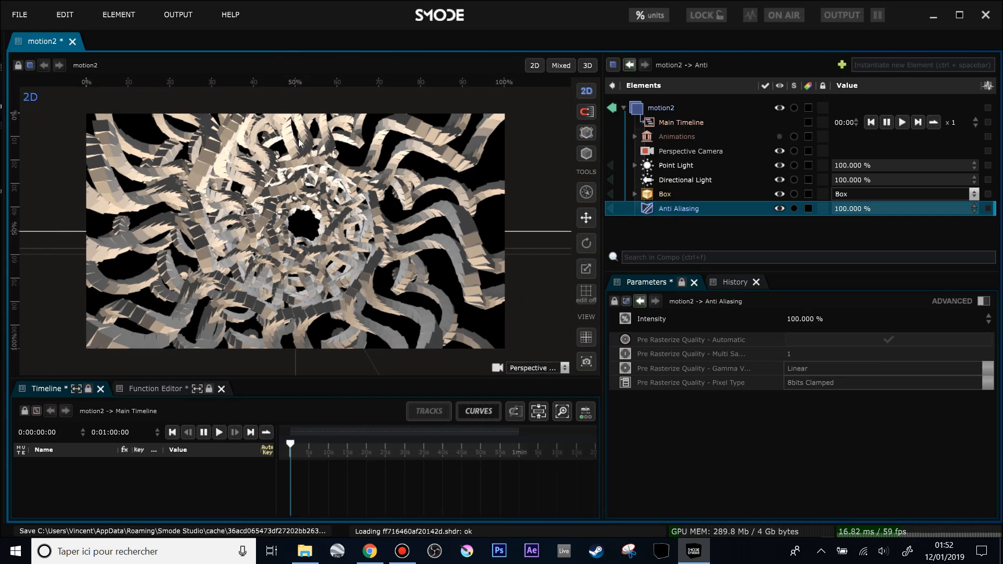
Try the default Kaleidoscope distortion on the composition and remove it again.
{"action": "right_click", "coordinate": [640, 233]}
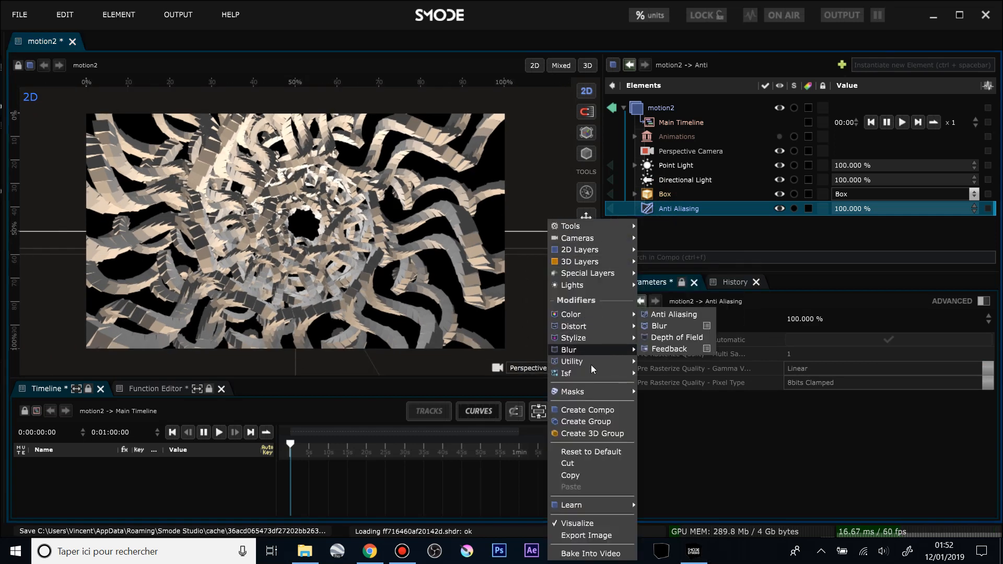
{"action": "mouse_move", "coordinate": [585, 326]}
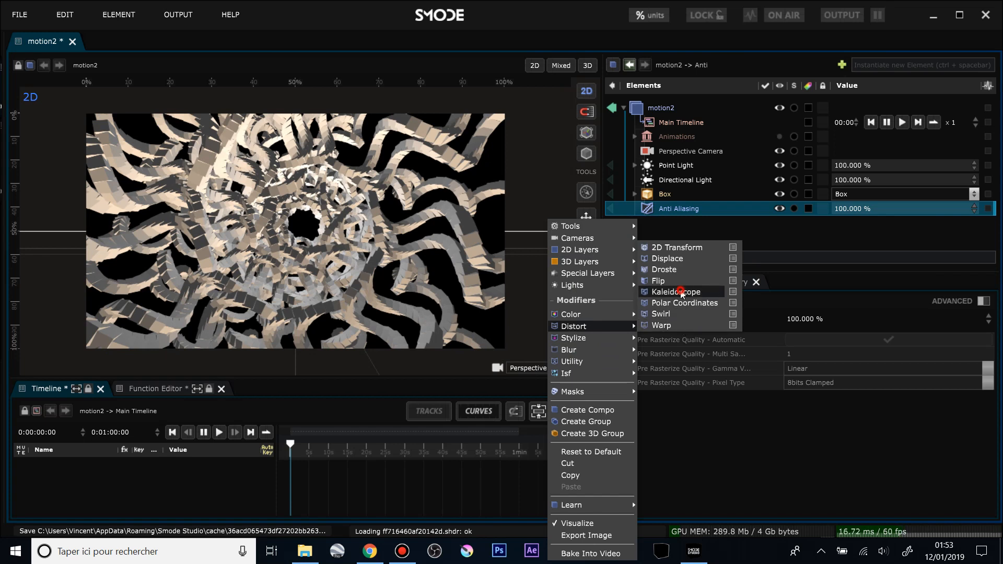
{"action": "left_click", "coordinate": [680, 291]}
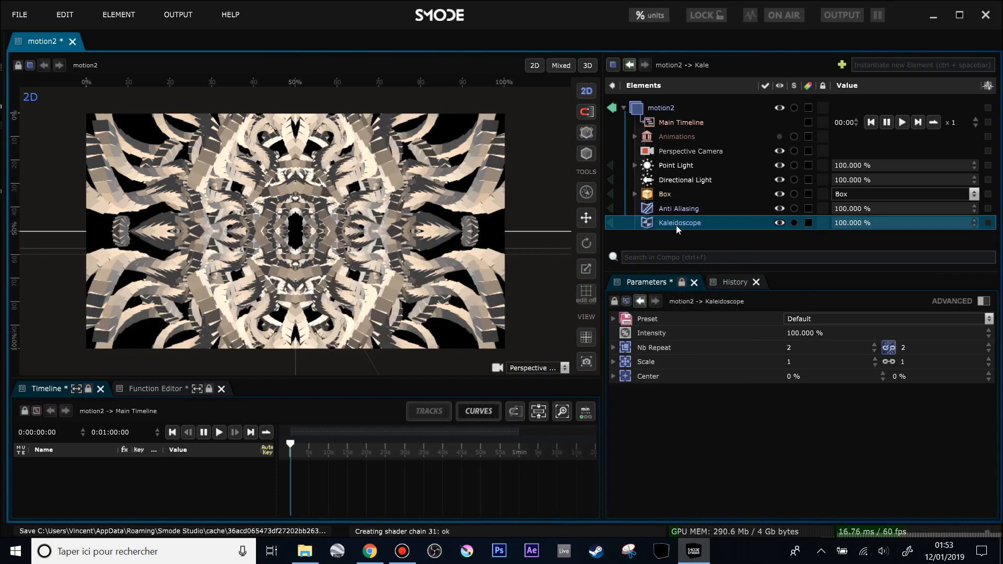
{"action": "key", "text": "Delete"}
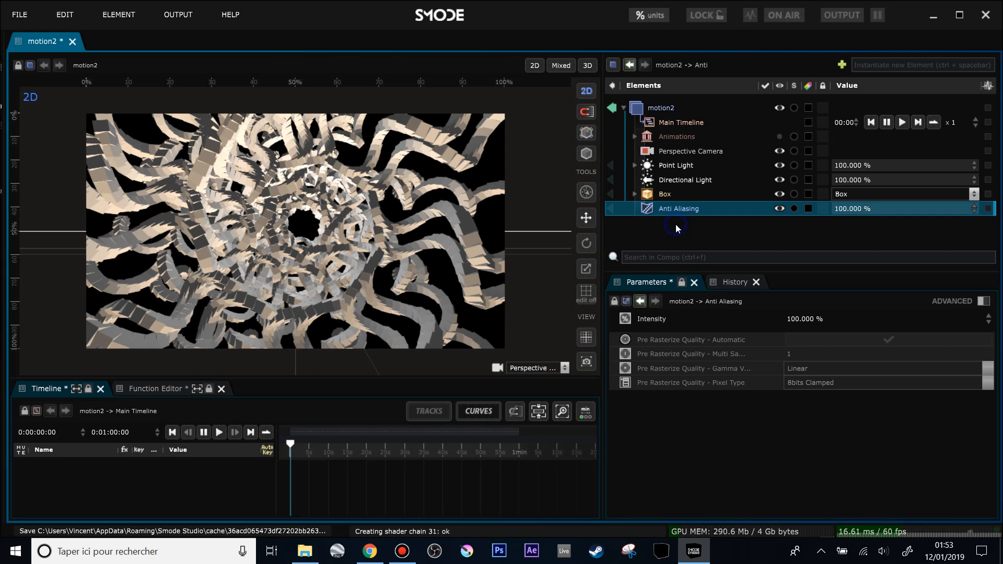
Add a Kaleidoscope modifier with the Vertical Mirror Right preset and re-enable Animations.
{"action": "right_click", "coordinate": [676, 226]}
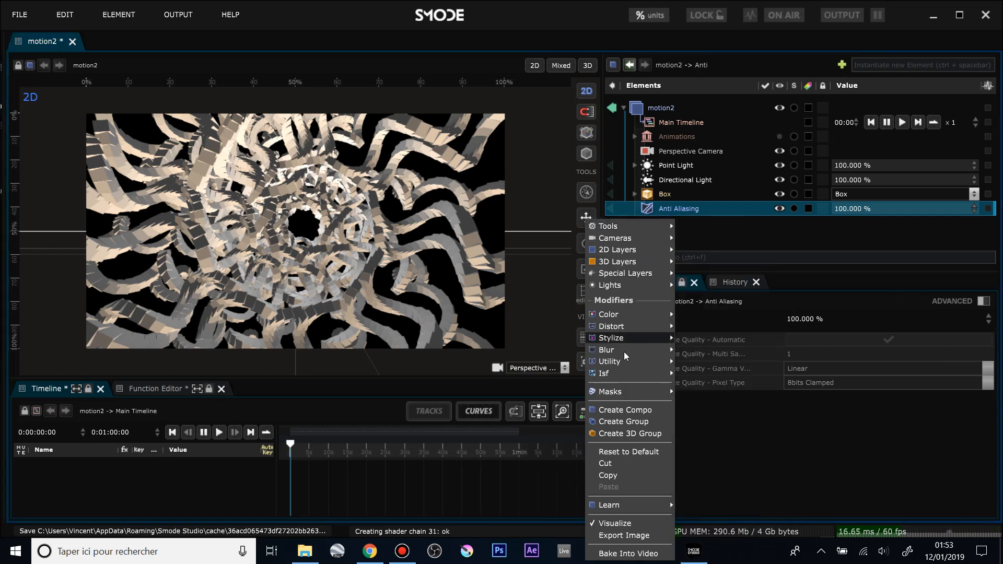
{"action": "mouse_move", "coordinate": [614, 326]}
{"action": "mouse_move", "coordinate": [732, 292]}
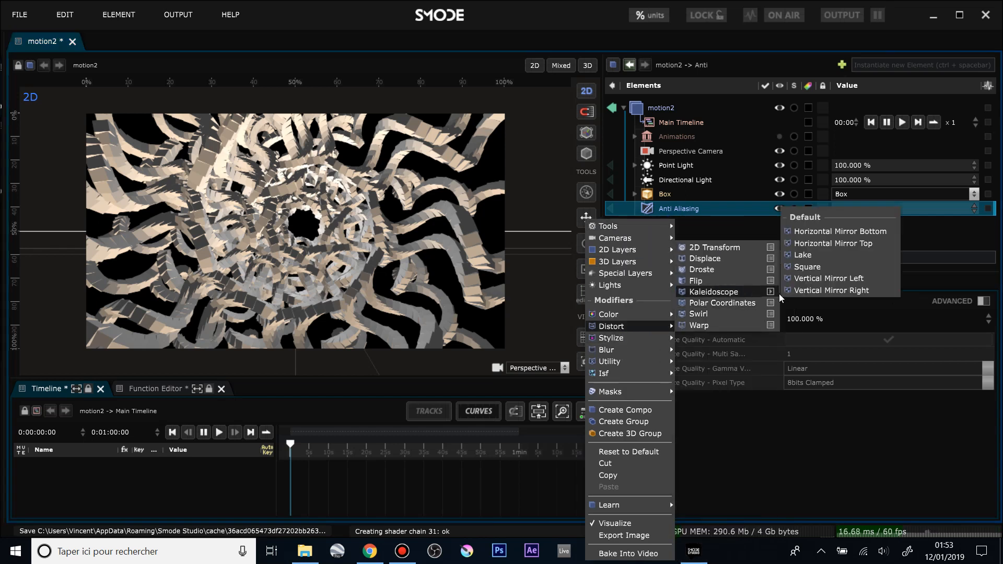
{"action": "left_click", "coordinate": [841, 290]}
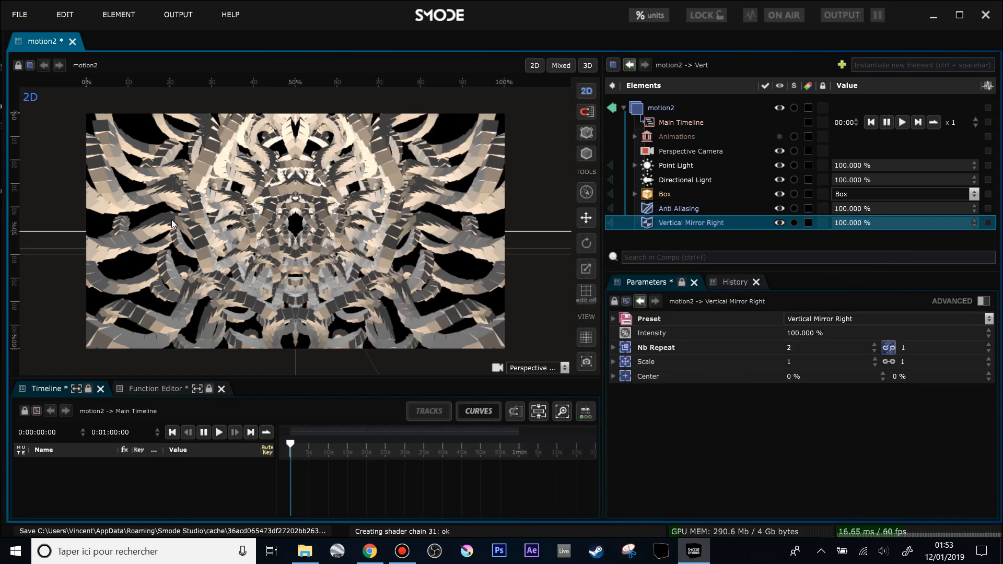
{"action": "left_click", "coordinate": [779, 137]}
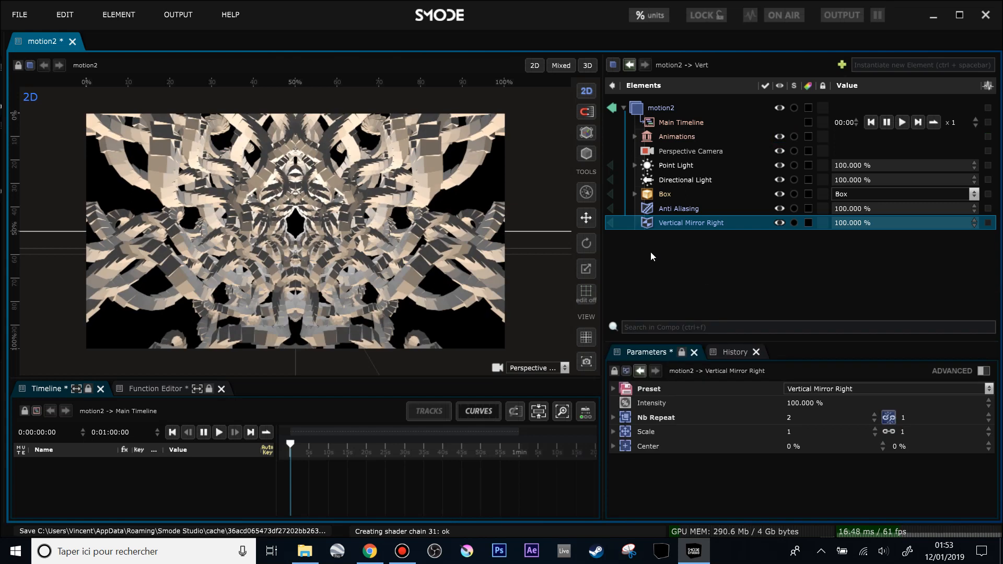
Add a black Uniform 2D layer and cut a circular opening in it with an inverted Radial Mask.
{"action": "right_click", "coordinate": [652, 256]}
{"action": "mouse_move", "coordinate": [617, 250]}
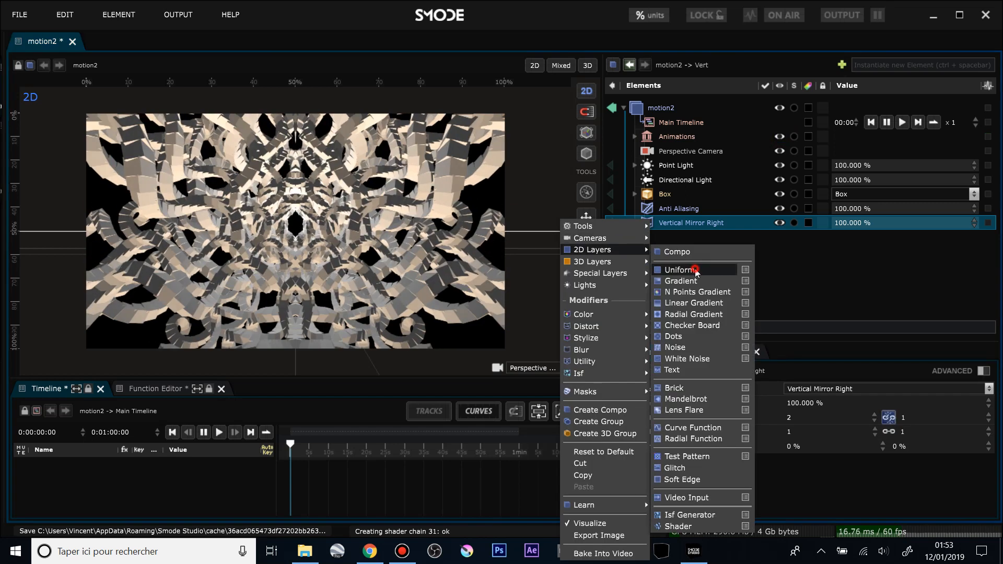
{"action": "left_click", "coordinate": [696, 271]}
{"action": "right_click", "coordinate": [661, 210]}
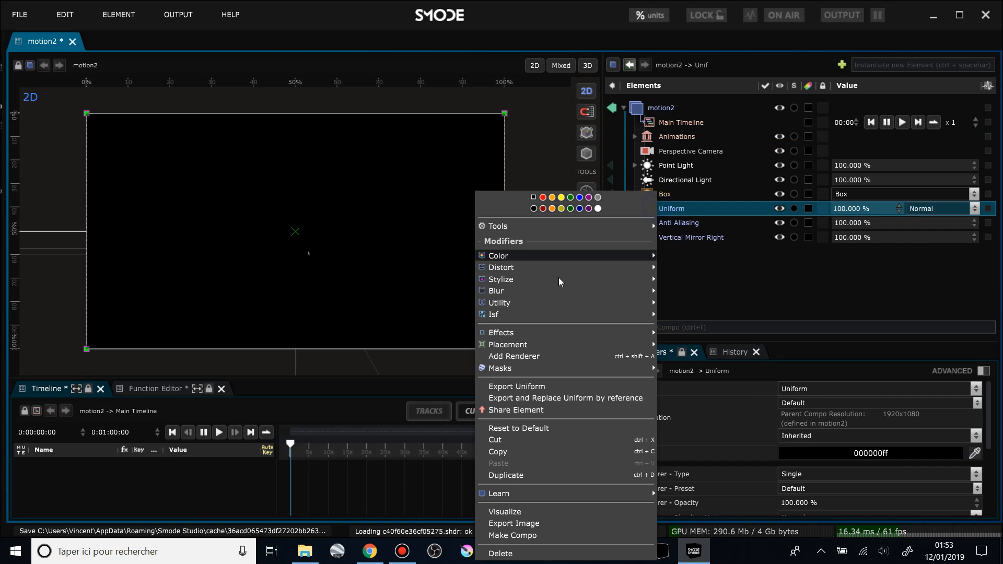
{"action": "mouse_move", "coordinate": [538, 370]}
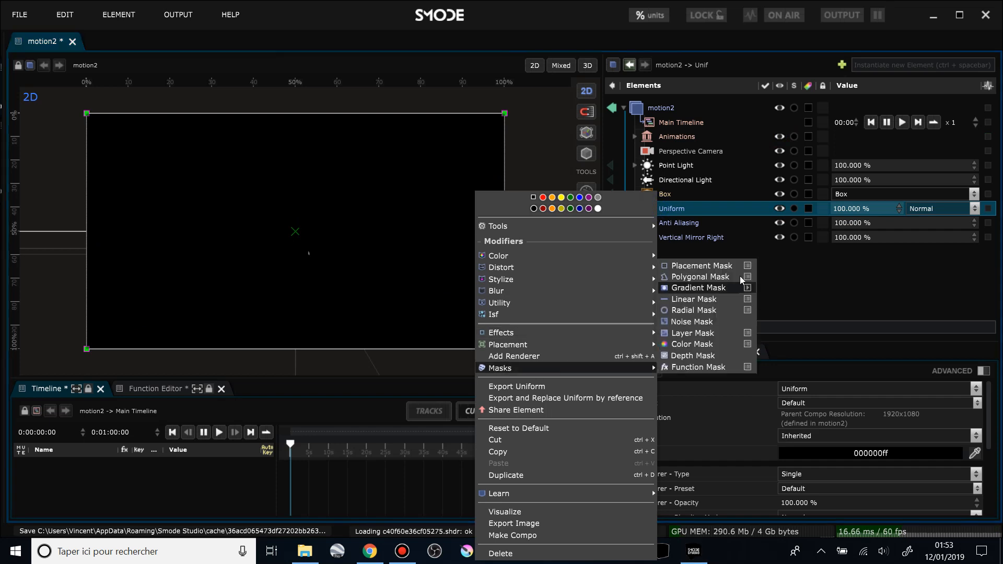
{"action": "left_click", "coordinate": [712, 312]}
{"action": "left_click", "coordinate": [882, 422]}
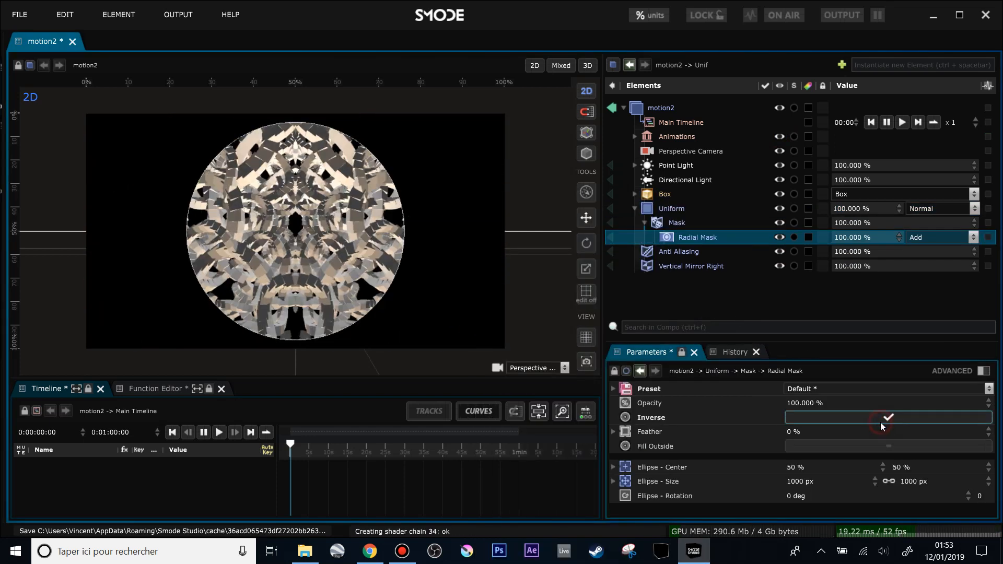
{"action": "mouse_move", "coordinate": [912, 481]}
{"action": "left_mouse_down"}
{"action": "mouse_move", "coordinate": [964, 481]}
{"action": "mouse_move", "coordinate": [929, 482]}
{"action": "left_mouse_up"}
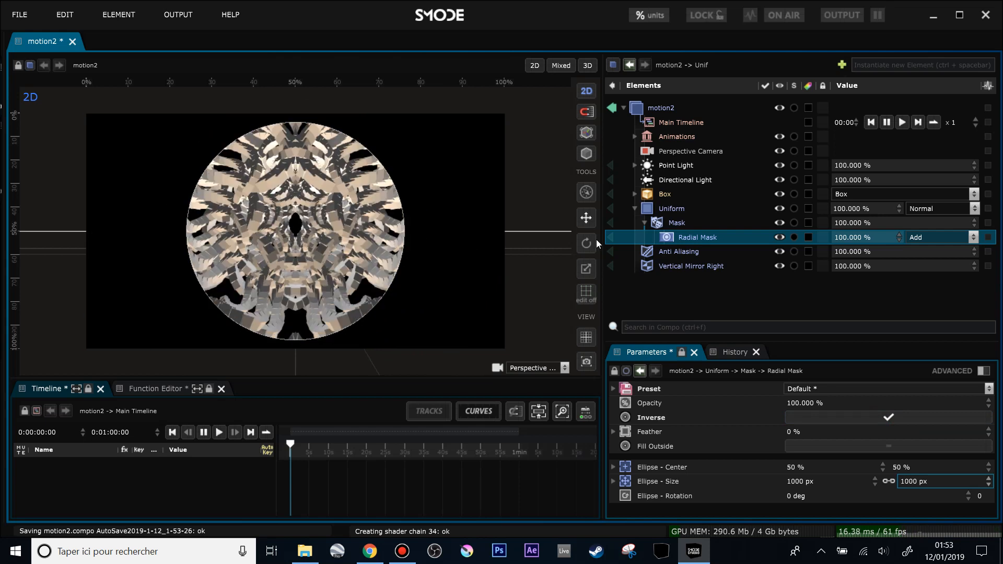
Increase the Perspective Camera's placement distance to about 359.38 m and collapse the Uniform layer.
{"action": "left_click", "coordinate": [667, 153]}
{"action": "left_click_drag", "start_coordinate": [801, 455], "coordinate": [913, 455]}
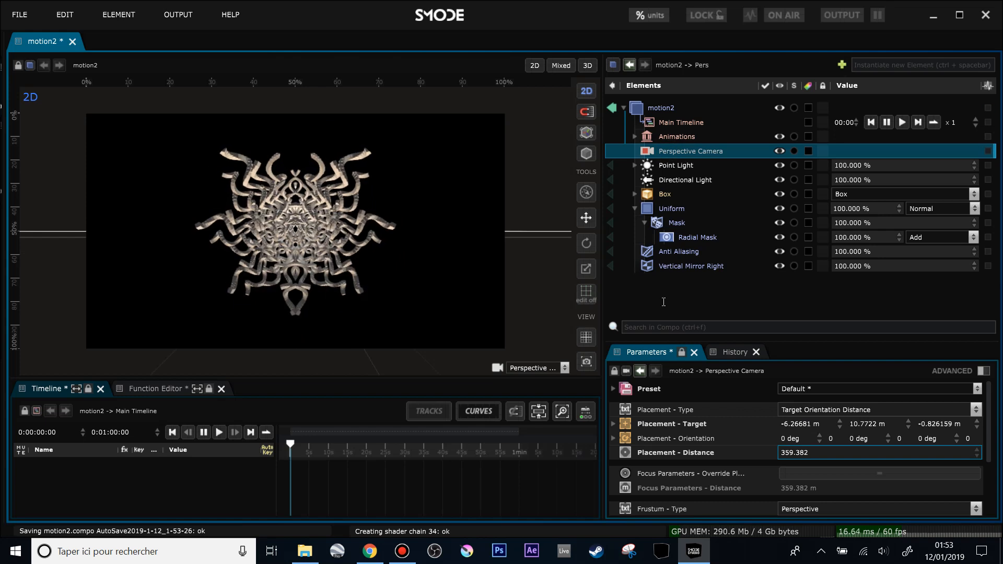
{"action": "left_click", "coordinate": [636, 208]}
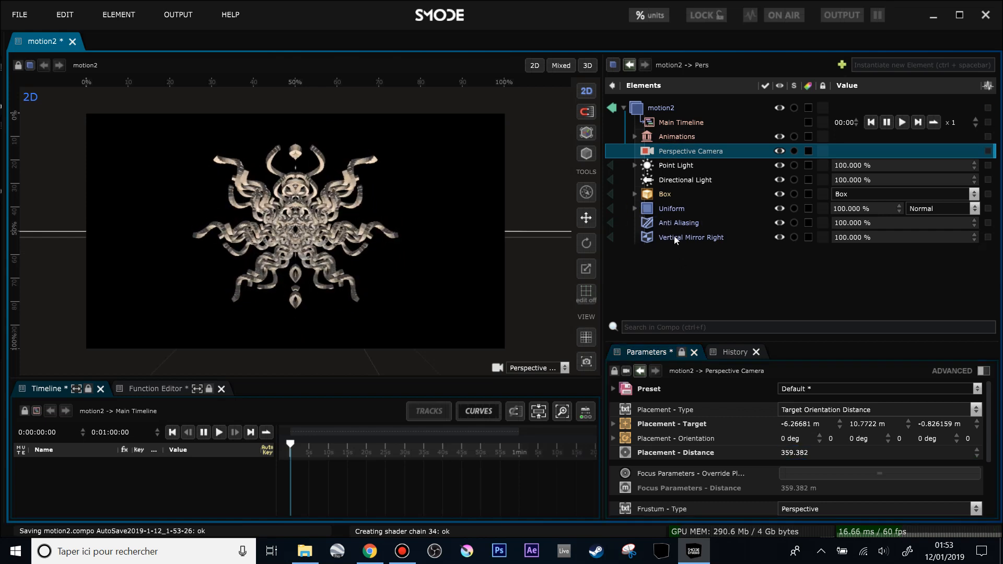
Add a Radial Gradient 2D layer and move it between the Perspective Camera and the Point Light as a background.
{"action": "right_click", "coordinate": [658, 266]}
{"action": "mouse_move", "coordinate": [601, 249]}
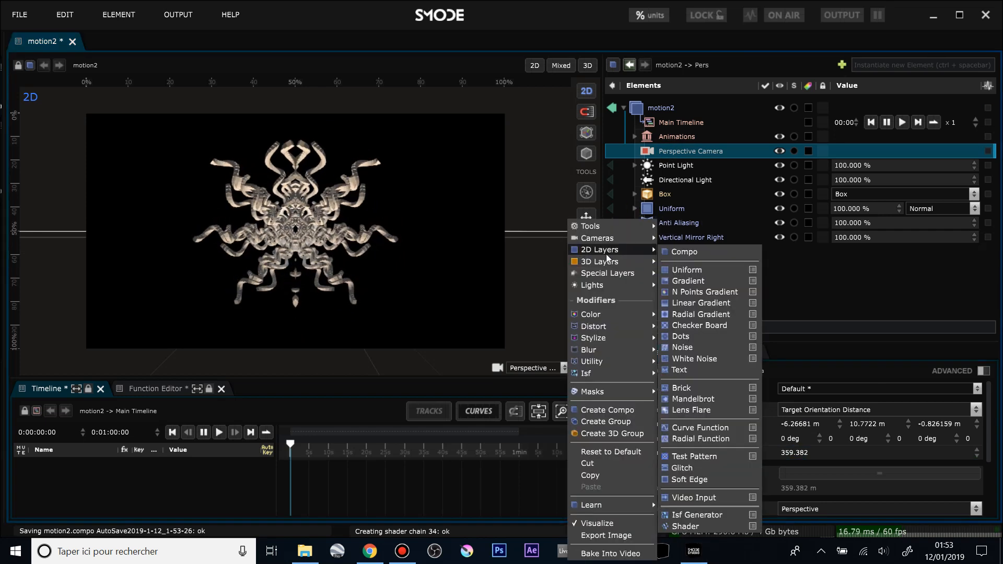
{"action": "left_click", "coordinate": [704, 315]}
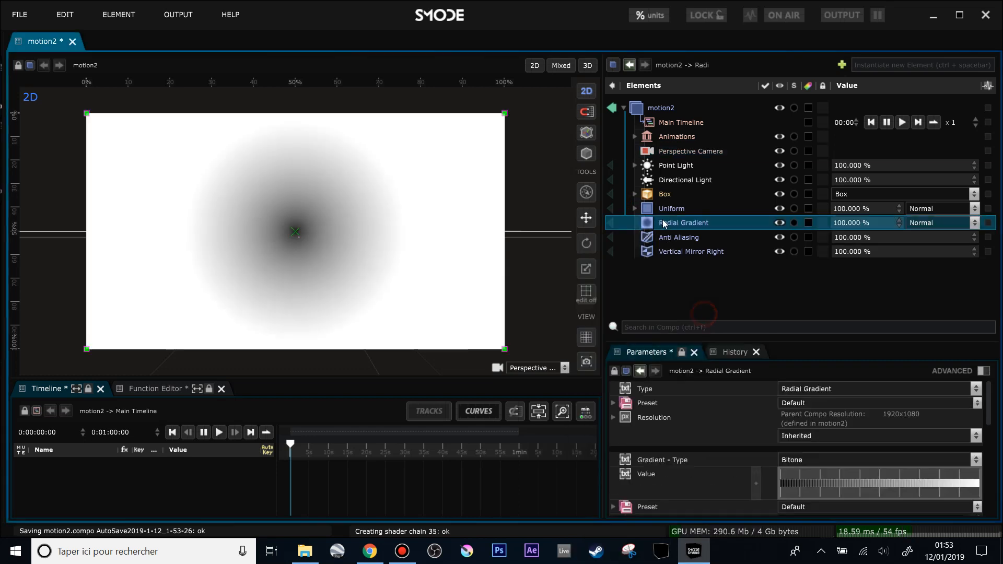
{"action": "left_click_drag", "start_coordinate": [654, 221], "coordinate": [658, 155]}
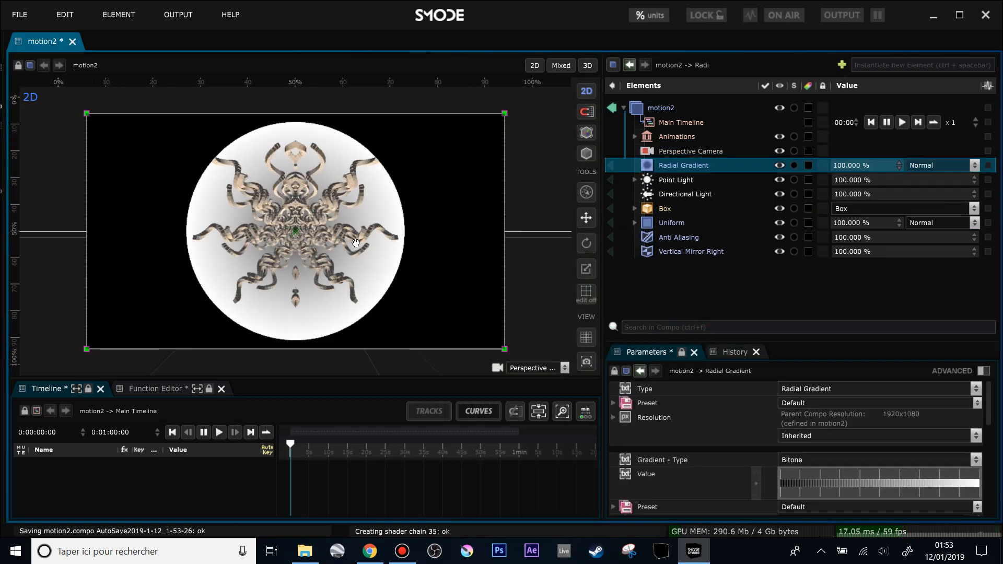
Set the Radial Gradient's begin color to dark red 710101 and its end color to dark blue 001124.
{"action": "scroll", "coordinate": [356, 243], "scroll_direction": "up", "scroll_amount": 2}
{"action": "scroll", "coordinate": [880, 479], "scroll_direction": "down", "scroll_amount": 5}
{"action": "scroll", "coordinate": [904, 432], "scroll_direction": "up", "scroll_amount": 2}
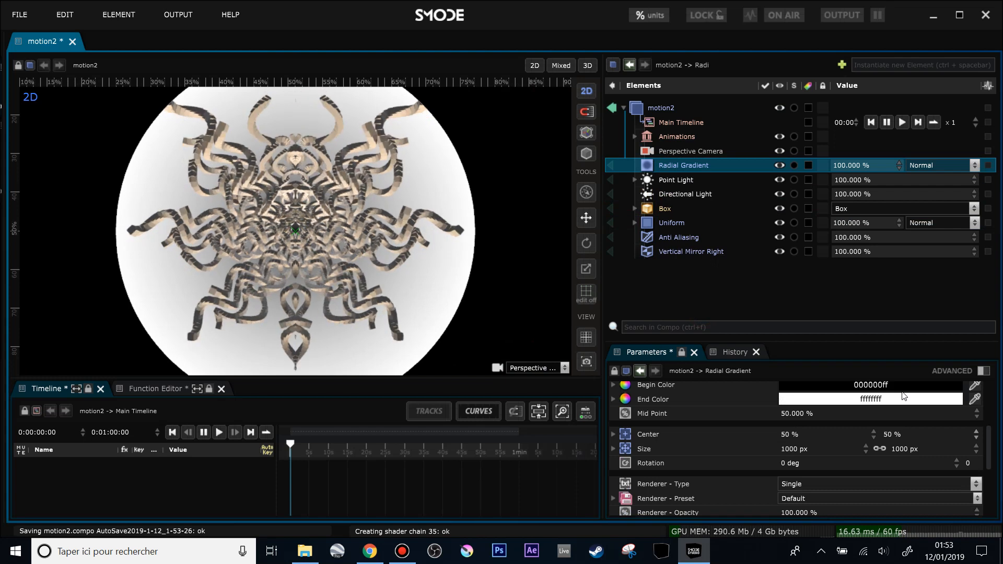
{"action": "left_click", "coordinate": [903, 391]}
{"action": "left_click", "coordinate": [914, 482]}
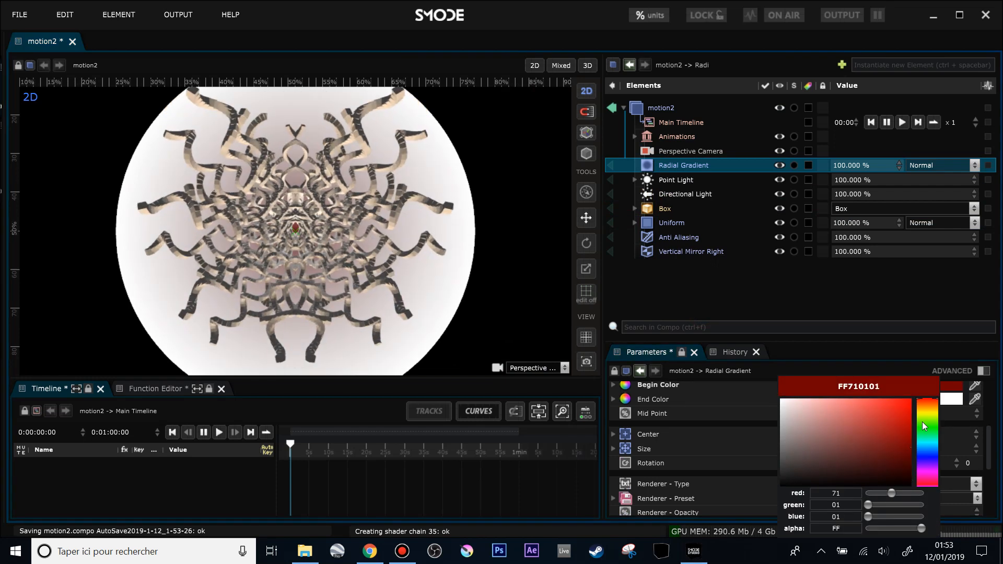
{"action": "left_click", "coordinate": [951, 400]}
{"action": "left_click", "coordinate": [902, 438]}
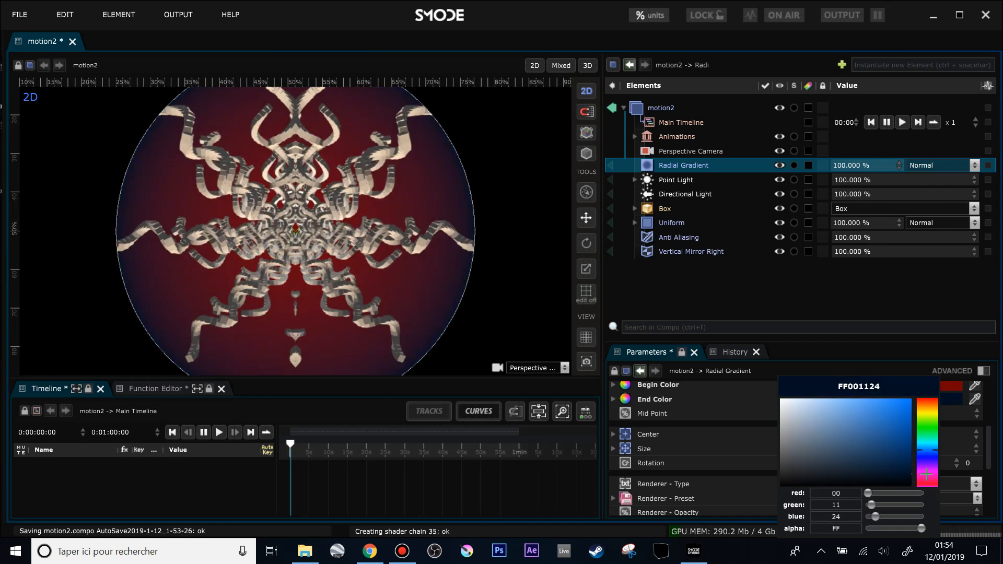
{"action": "left_click", "coordinate": [777, 315]}
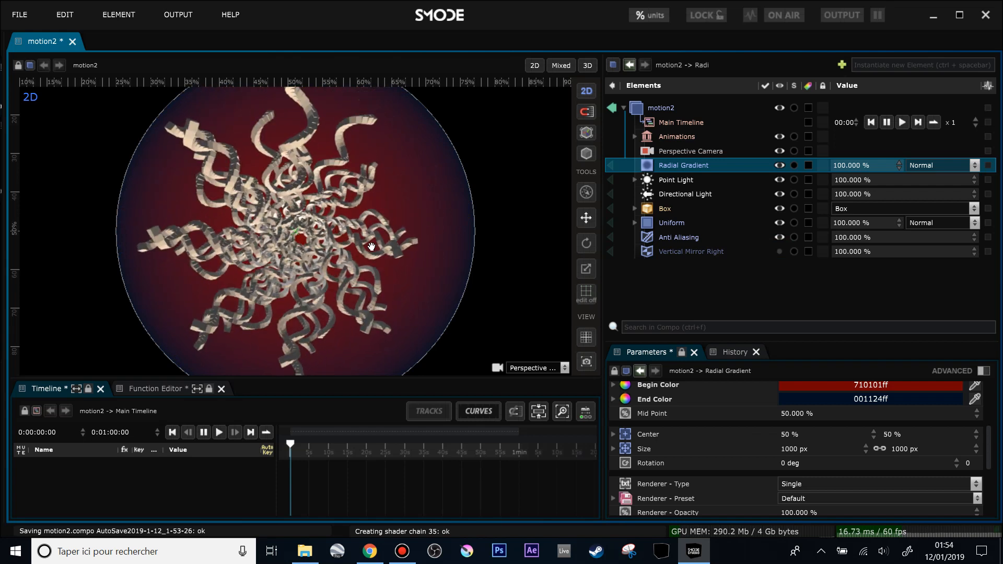
Reset the Perspective Camera's placement orientation to 0 deg with the Vertical Mirror Right switched off, and switch the mirror back on.
{"action": "left_click", "coordinate": [682, 151]}
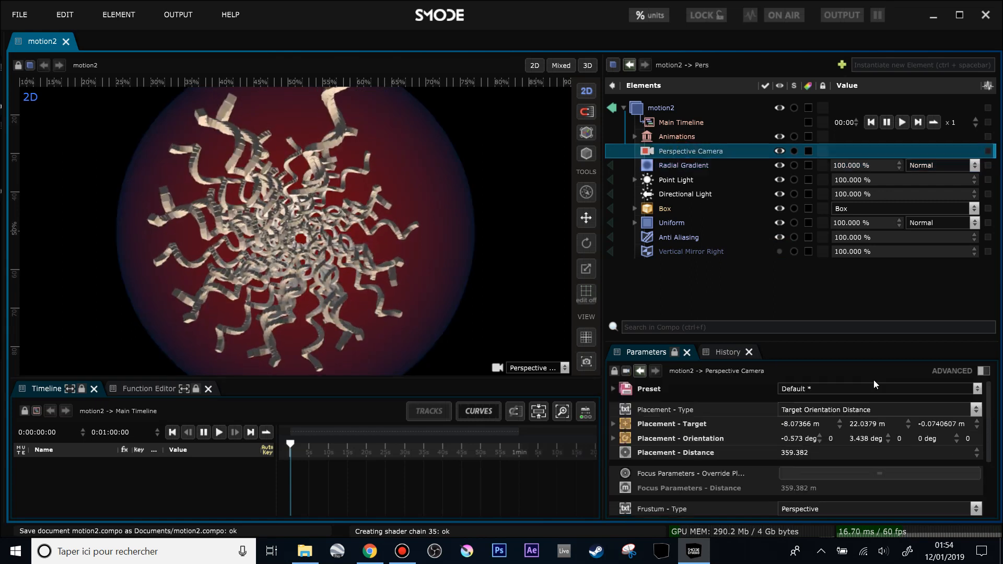
{"action": "scroll", "coordinate": [889, 426], "scroll_direction": "down", "scroll_amount": 2}
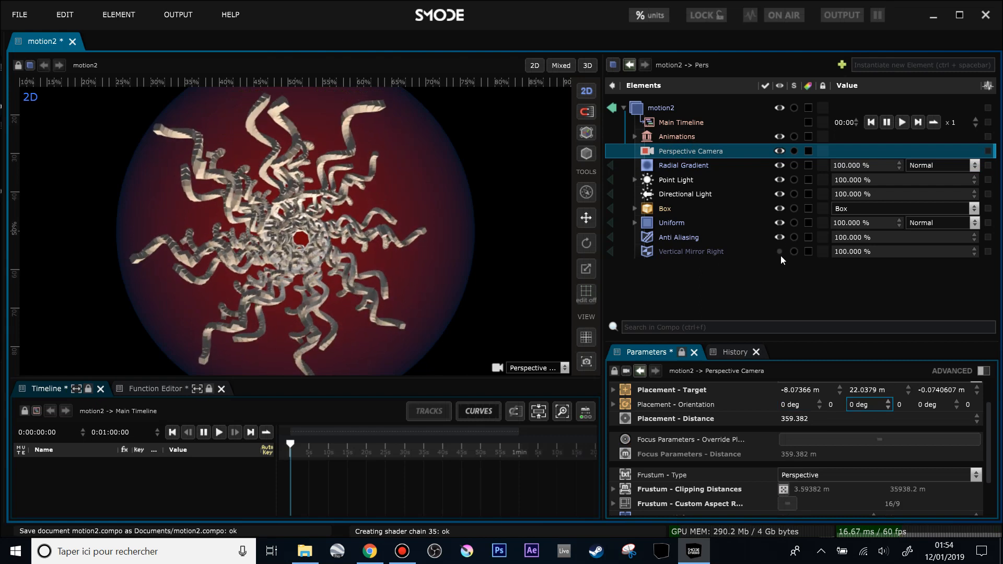
{"action": "left_click", "coordinate": [688, 252]}
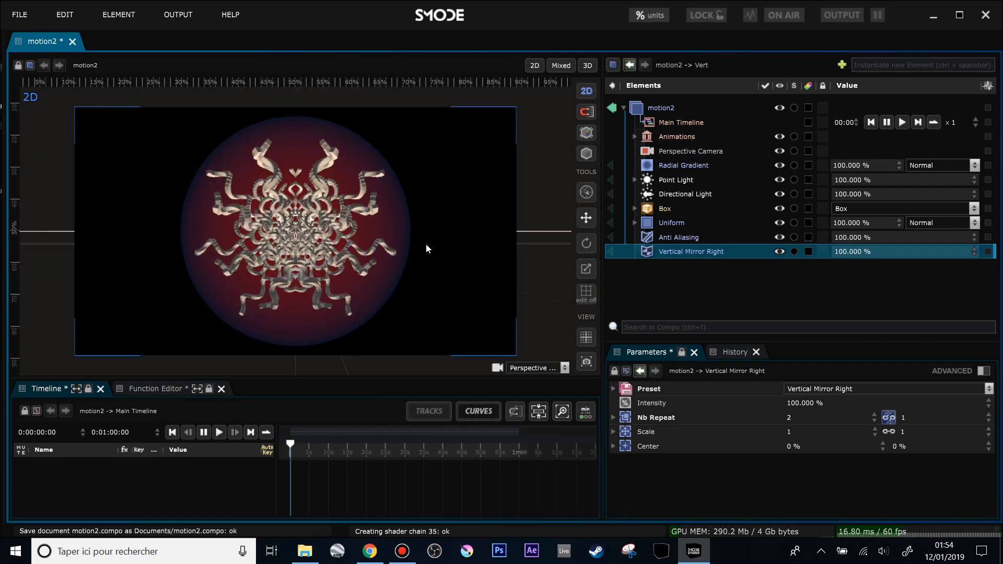
{"action": "scroll", "coordinate": [426, 244], "scroll_direction": "up", "scroll_amount": 5}
{"action": "scroll", "coordinate": [412, 234], "scroll_direction": "down", "scroll_amount": 6}
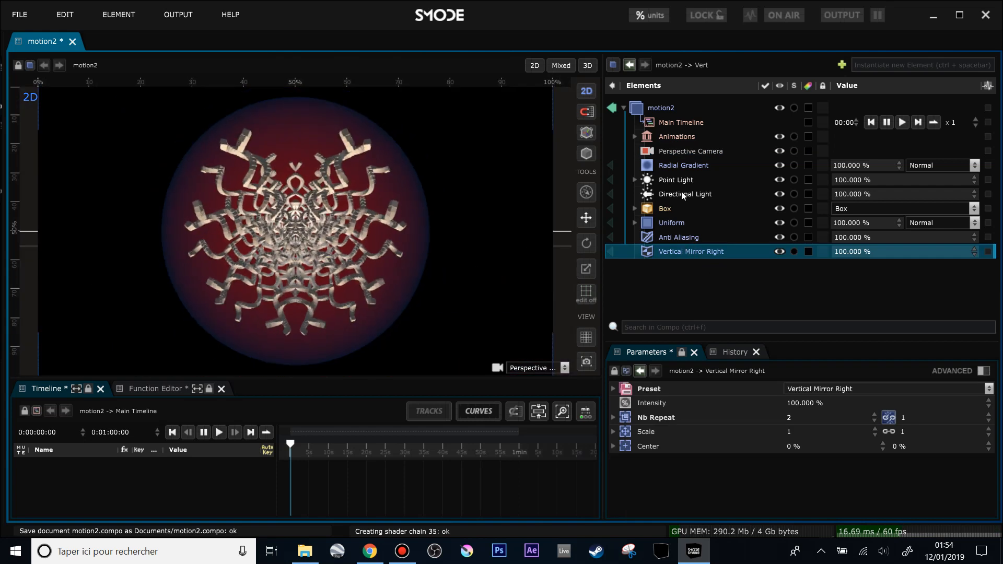
{"action": "right_click", "coordinate": [662, 236]}
{"action": "left_click", "coordinate": [674, 278]}
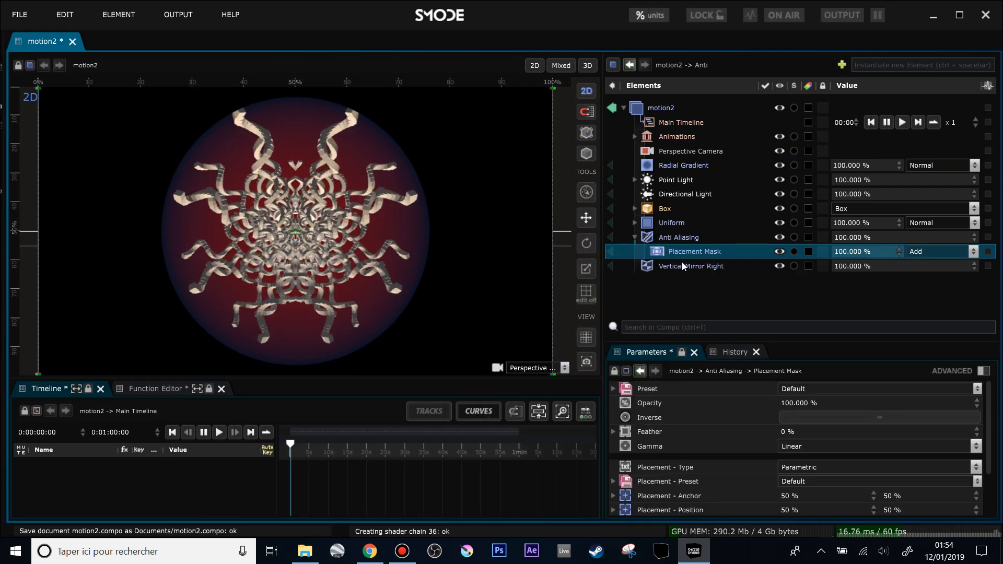
{"action": "key", "text": "Delete"}
{"action": "key", "text": "Return"}
Add a Lookup Table color modifier after Vertical Mirror Right and show its LUT files in an enlarged file browser.
{"action": "right_click", "coordinate": [664, 264]}
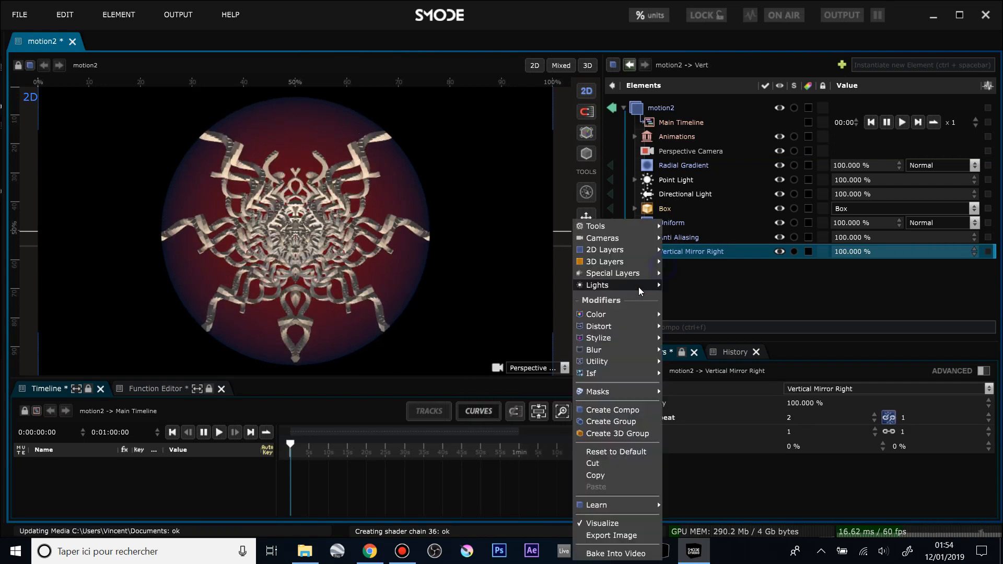
{"action": "mouse_move", "coordinate": [636, 313]}
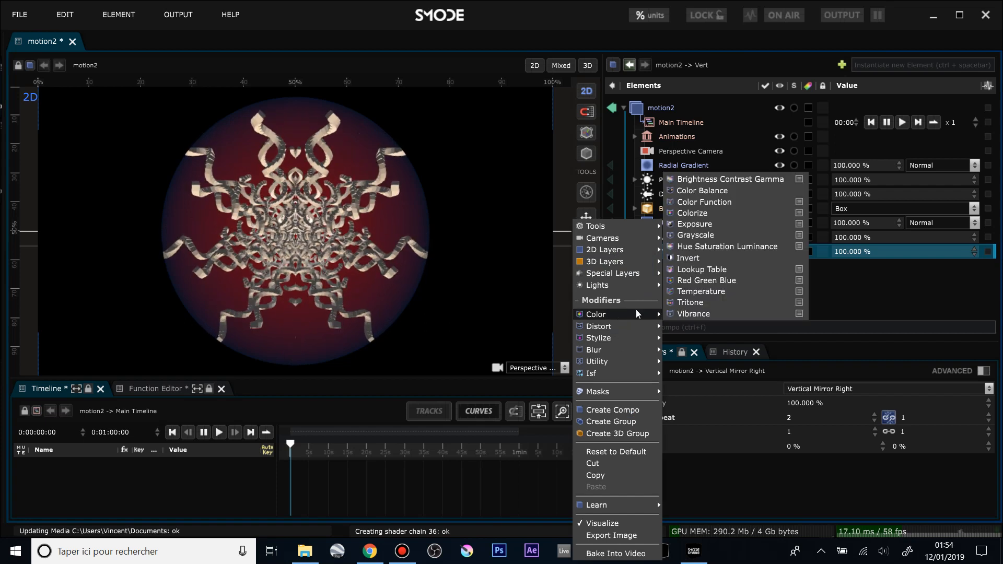
{"action": "left_click", "coordinate": [666, 270]}
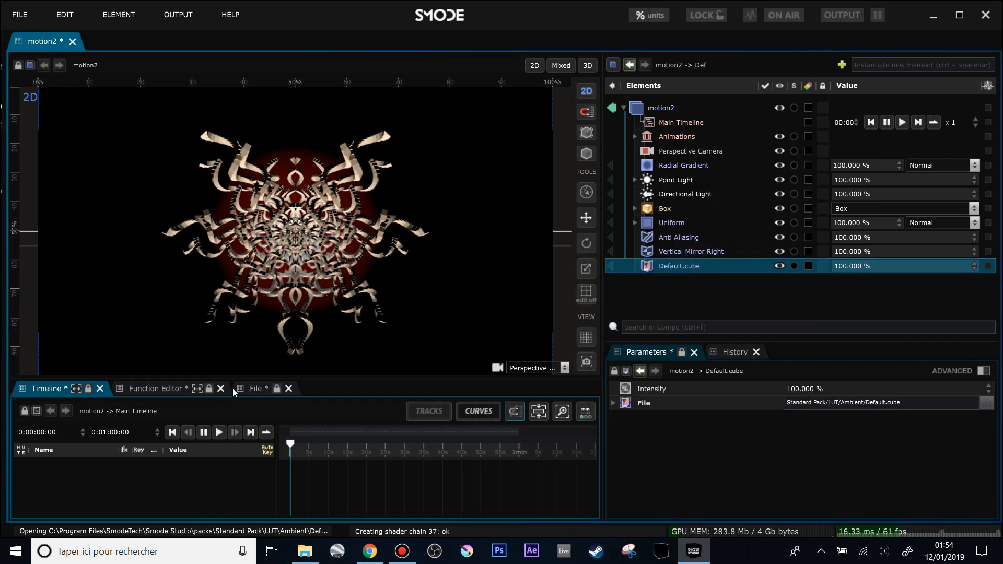
{"action": "left_click", "coordinate": [258, 389]}
{"action": "left_click_drag", "start_coordinate": [304, 378], "coordinate": [305, 318]}
{"action": "left_click", "coordinate": [667, 253]}
{"action": "left_click", "coordinate": [664, 267]}
{"action": "scroll", "coordinate": [277, 427], "scroll_direction": "up", "scroll_amount": 2}
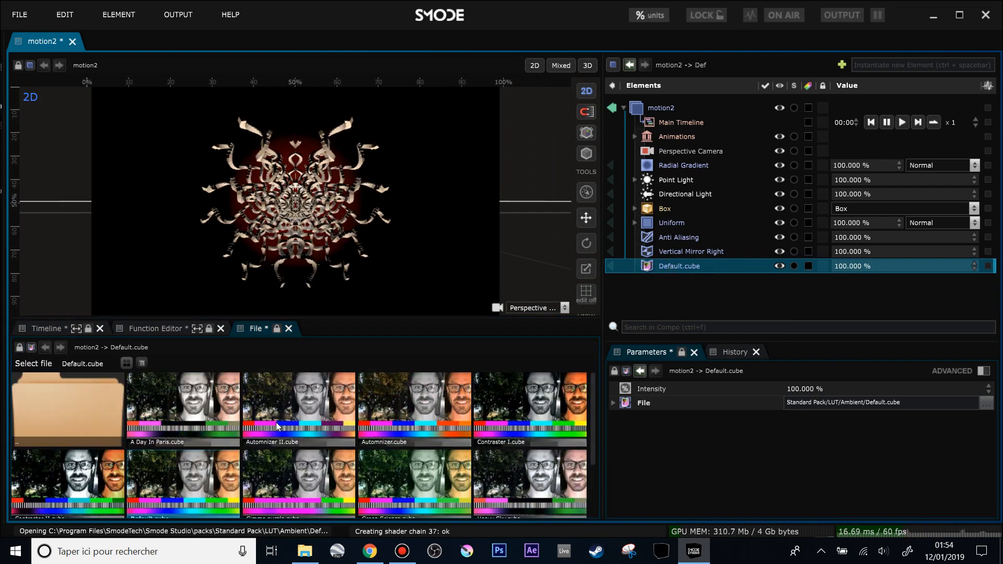
Try the Blue Force, Blue is the new Black, Blue Style and Chrome skin LUTs from the Stylize folder.
{"action": "double_click", "coordinate": [84, 401]}
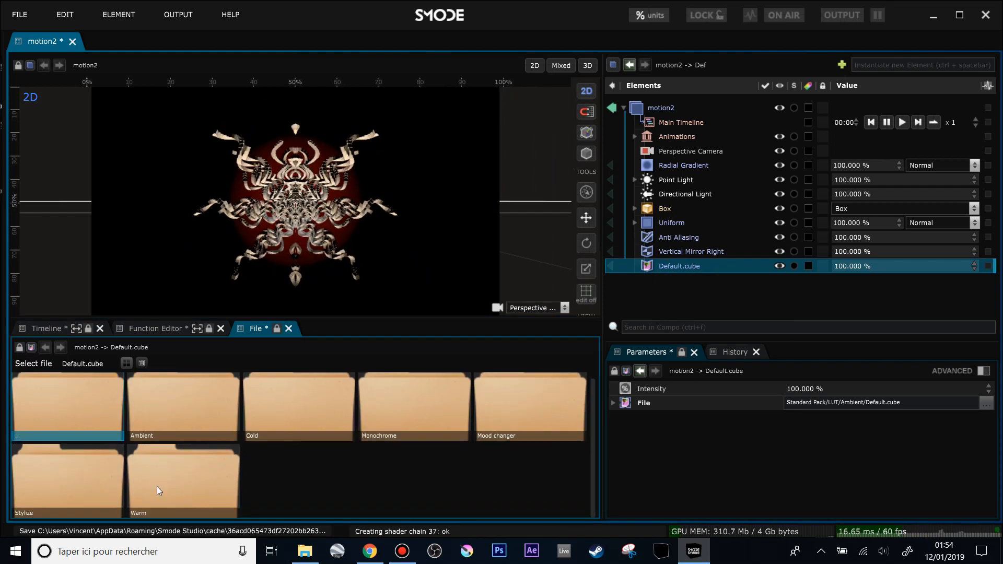
{"action": "double_click", "coordinate": [64, 497]}
{"action": "left_click", "coordinate": [195, 413]}
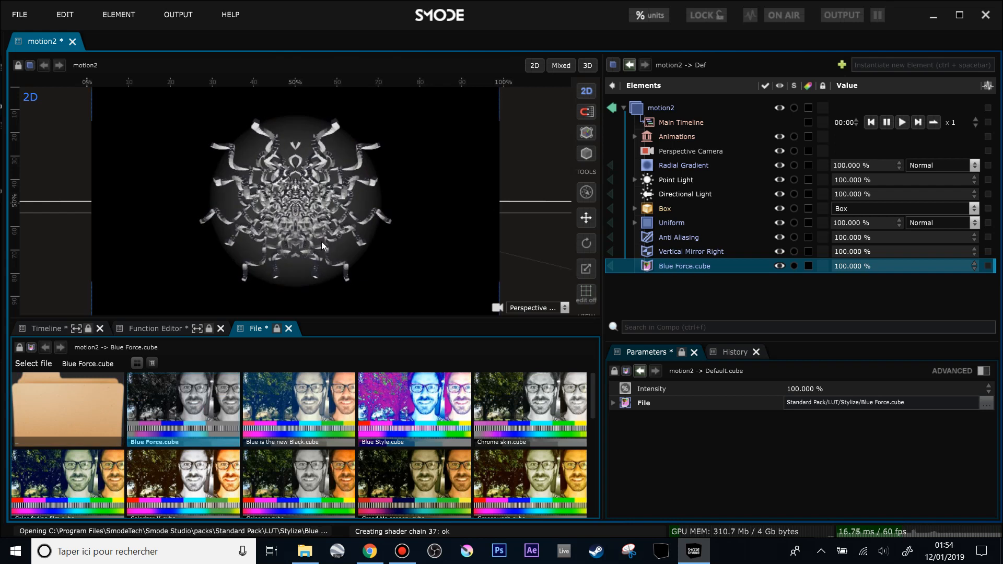
{"action": "scroll", "coordinate": [322, 243], "scroll_direction": "up", "scroll_amount": 3}
{"action": "scroll", "coordinate": [327, 277], "scroll_direction": "up", "scroll_amount": 2}
{"action": "left_click", "coordinate": [299, 407]}
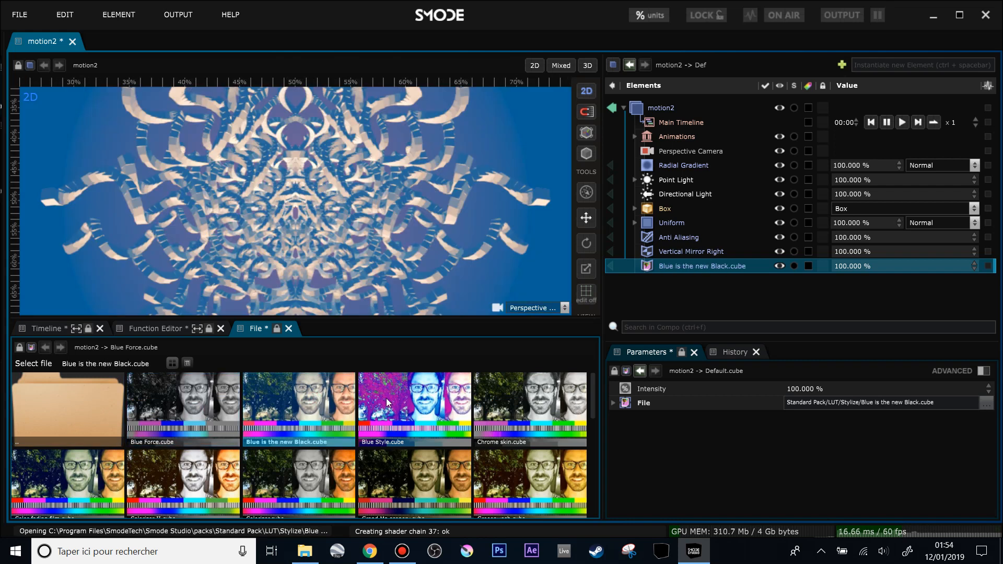
{"action": "left_click", "coordinate": [414, 407]}
{"action": "left_click", "coordinate": [521, 407]}
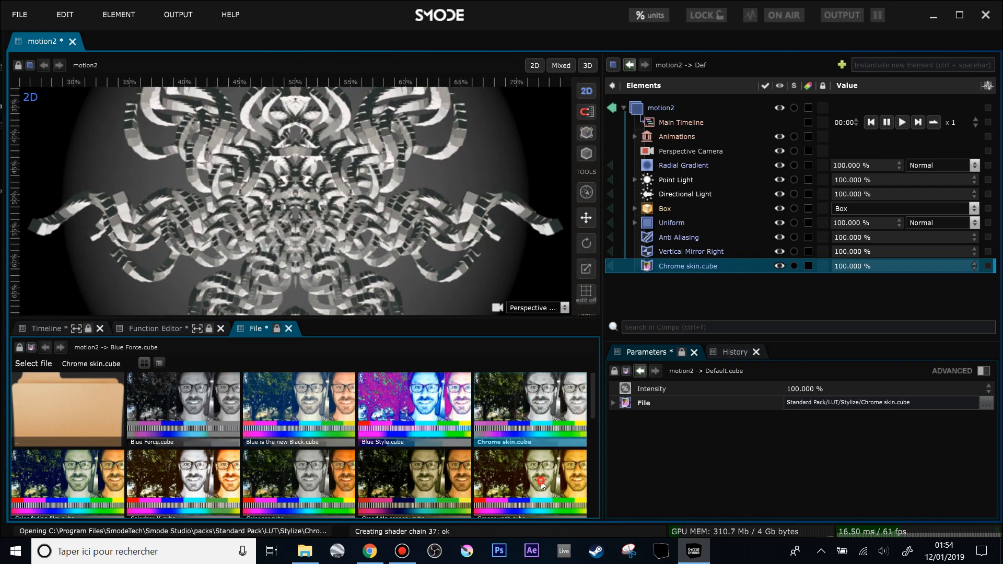
Try the Greeenwash, Grand Ma scenery and Colorizer LUTs on the composition, ending with Grand Ma scenery.
{"action": "scroll", "coordinate": [530, 481], "scroll_direction": "down", "scroll_amount": 1}
{"action": "left_click", "coordinate": [530, 482]}
{"action": "left_click", "coordinate": [404, 484]}
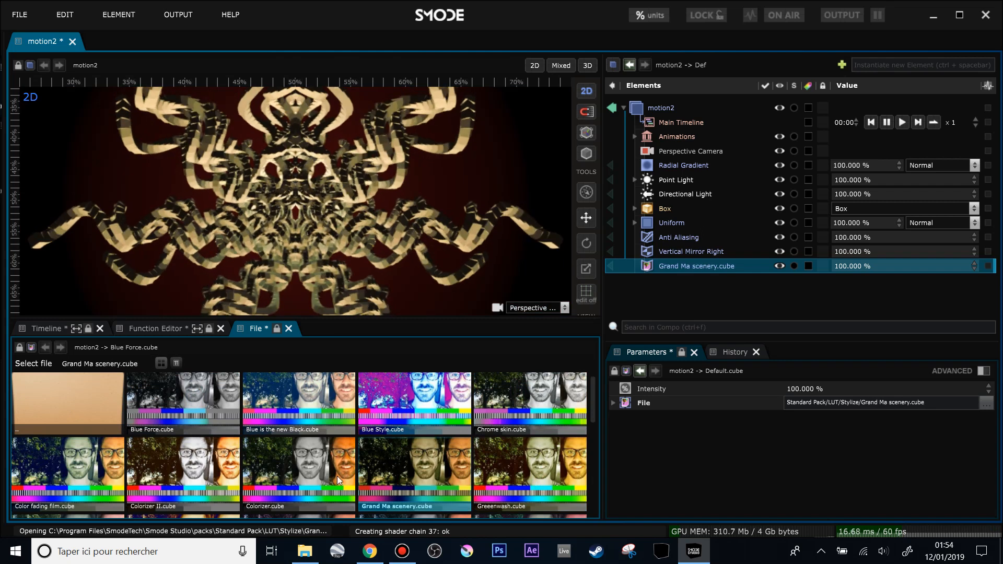
{"action": "left_click", "coordinate": [301, 479]}
{"action": "left_click", "coordinate": [431, 479]}
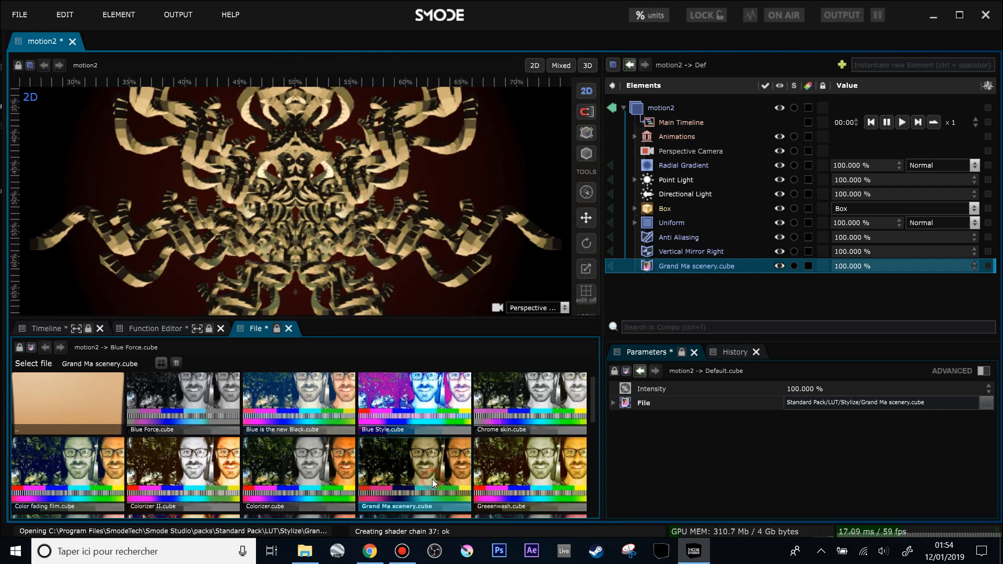
Enlarge the LUT file browser and try the Posterize Softer, Old VideoGame, Green Experiment and Red Force LUTs.
{"action": "left_click_drag", "start_coordinate": [307, 320], "coordinate": [351, 396]}
{"action": "left_click_drag", "start_coordinate": [353, 361], "coordinate": [343, 295]}
{"action": "scroll", "coordinate": [251, 413], "scroll_direction": "down", "scroll_amount": 2}
{"action": "left_click", "coordinate": [179, 456]}
{"action": "left_click", "coordinate": [58, 453]}
{"action": "left_click", "coordinate": [65, 408]}
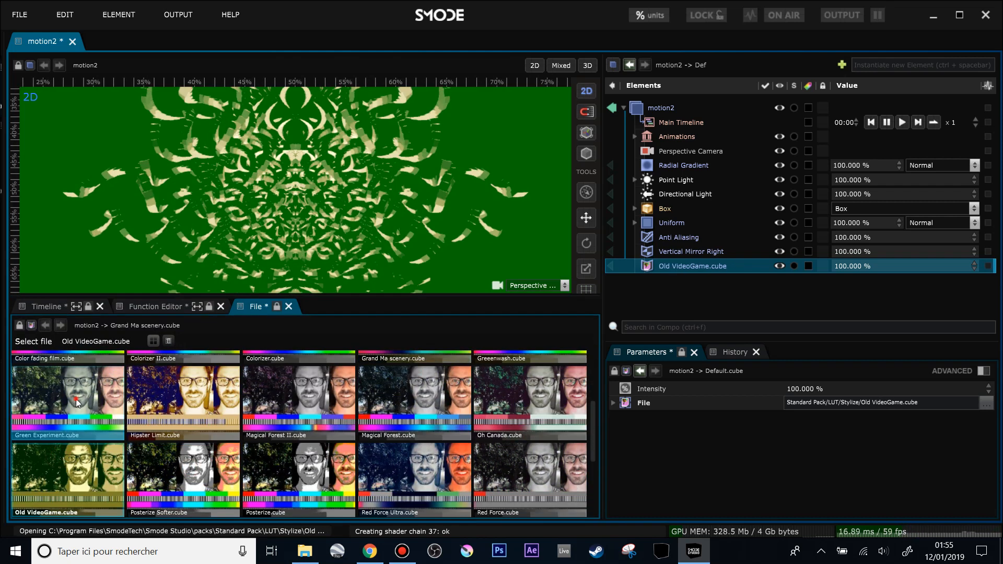
{"action": "left_click", "coordinate": [506, 471]}
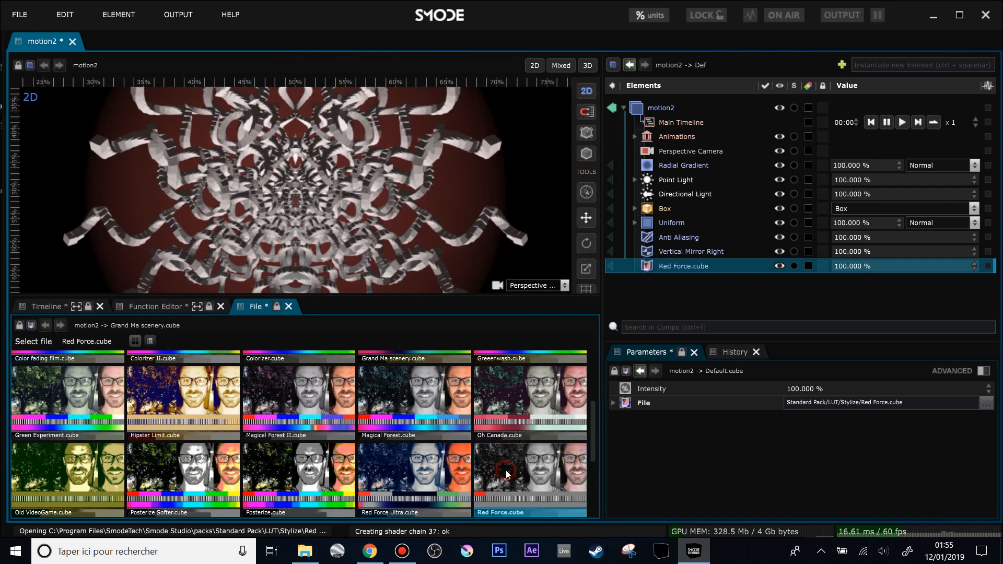
Try the Stylish Blue and WarmHipster LUTs, apply Magical Forest, and enlarge the viewport again.
{"action": "scroll", "coordinate": [506, 470], "scroll_direction": "down", "scroll_amount": 3}
{"action": "left_click", "coordinate": [524, 425]}
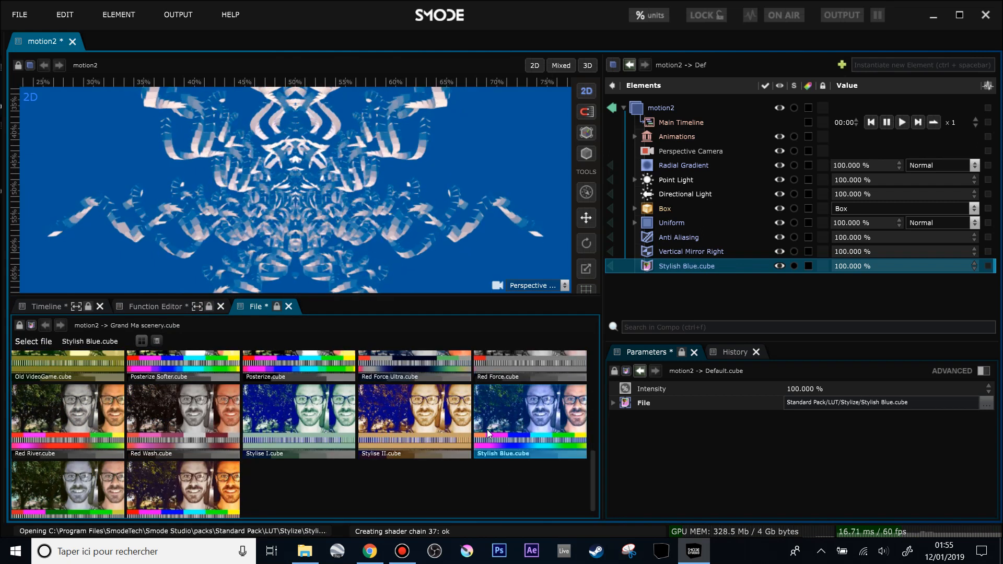
{"action": "scroll", "coordinate": [175, 478], "scroll_direction": "down", "scroll_amount": 1}
{"action": "left_click", "coordinate": [175, 477]}
{"action": "scroll", "coordinate": [177, 477], "scroll_direction": "up", "scroll_amount": 3}
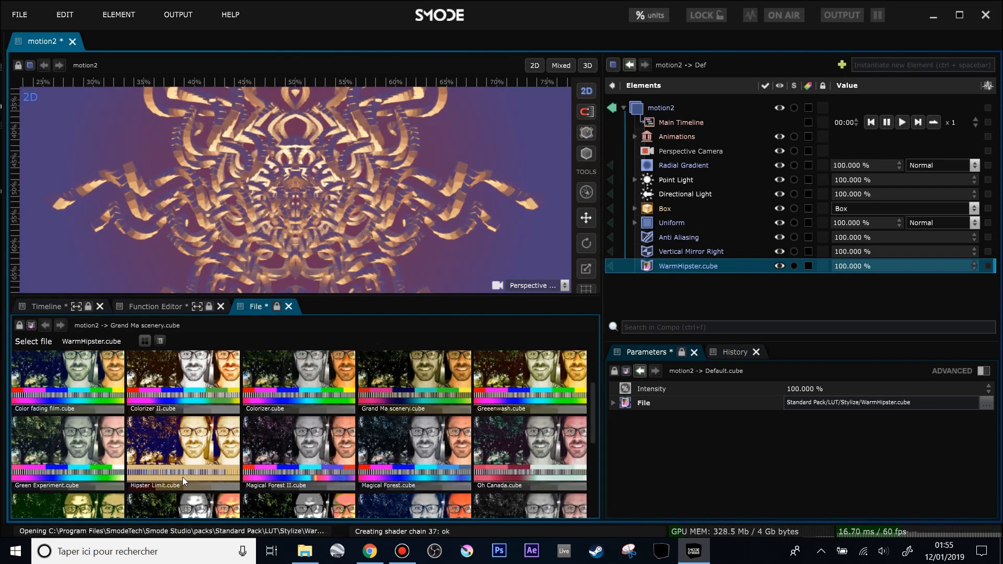
{"action": "left_click", "coordinate": [393, 439]}
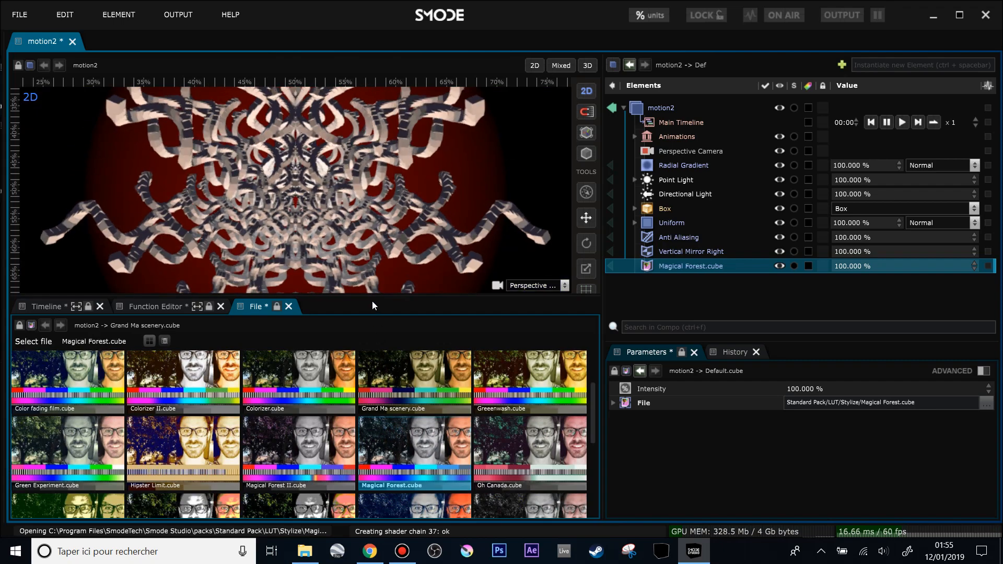
{"action": "left_click_drag", "start_coordinate": [372, 297], "coordinate": [396, 431]}
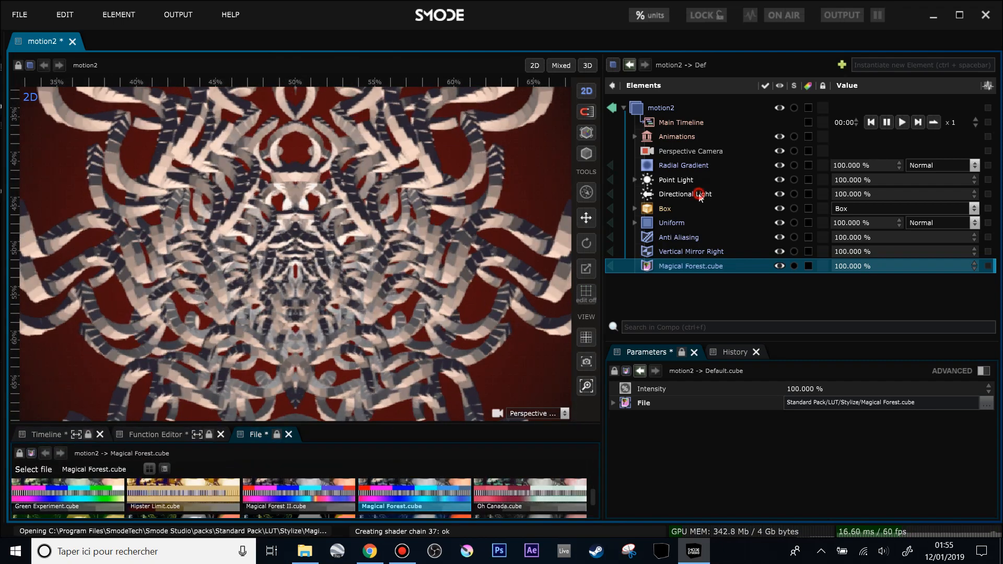
Disable the volumetric effect in the Directional Light's advanced parameters.
{"action": "left_click", "coordinate": [684, 194]}
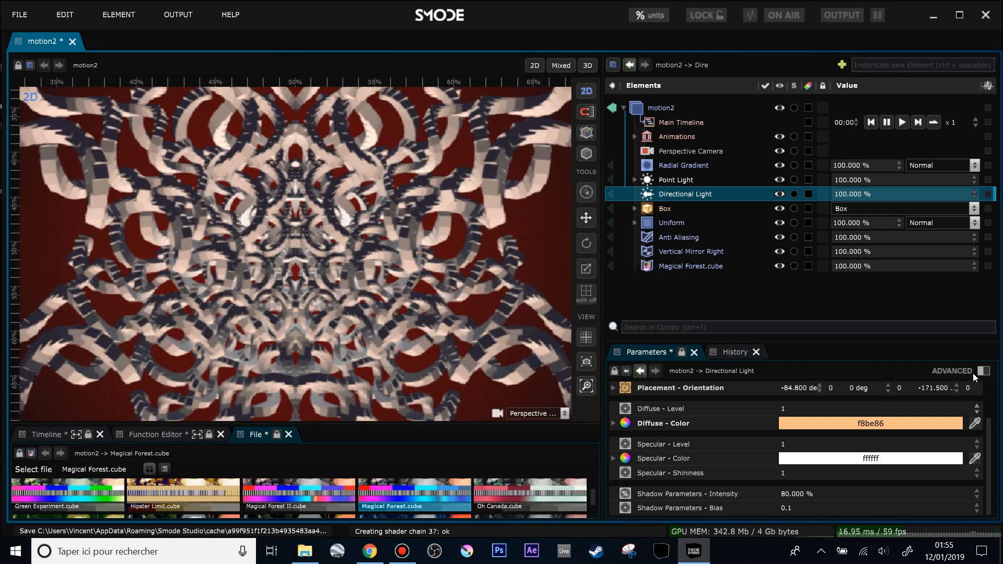
{"action": "left_click", "coordinate": [984, 371]}
{"action": "scroll", "coordinate": [787, 469], "scroll_direction": "down", "scroll_amount": 5}
{"action": "scroll", "coordinate": [786, 468], "scroll_direction": "down", "scroll_amount": 4}
{"action": "scroll", "coordinate": [815, 434], "scroll_direction": "up", "scroll_amount": 3}
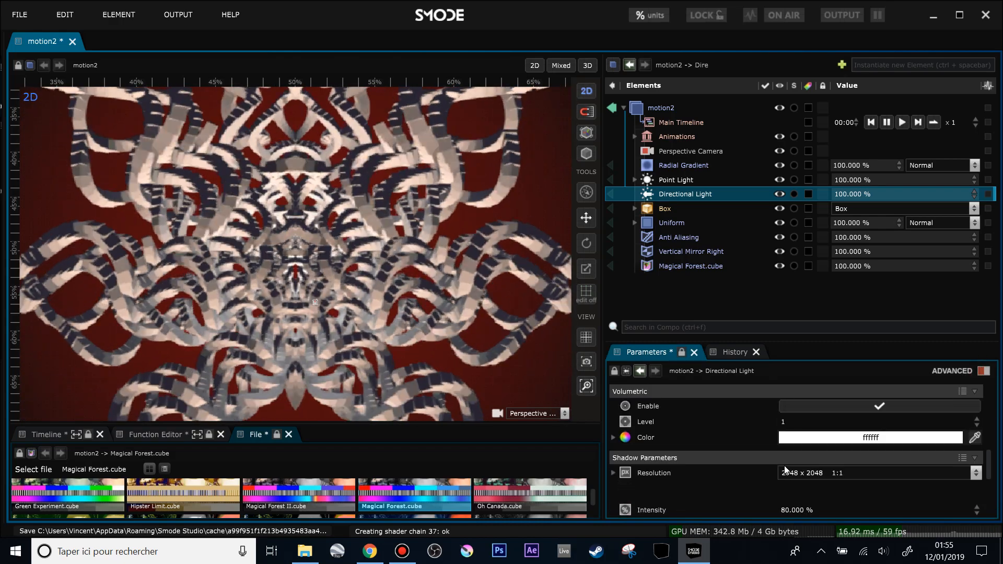
{"action": "left_click", "coordinate": [828, 413]}
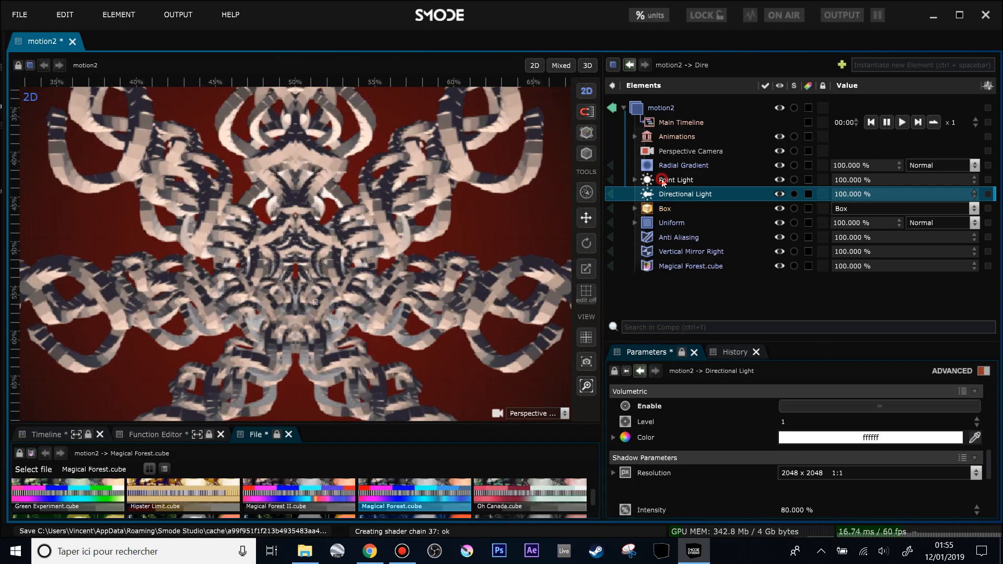
Examine the Point Light's advanced specular and volumetric parameters.
{"action": "left_click", "coordinate": [676, 179]}
{"action": "left_click", "coordinate": [985, 371]}
{"action": "scroll", "coordinate": [719, 470], "scroll_direction": "down", "scroll_amount": 6}
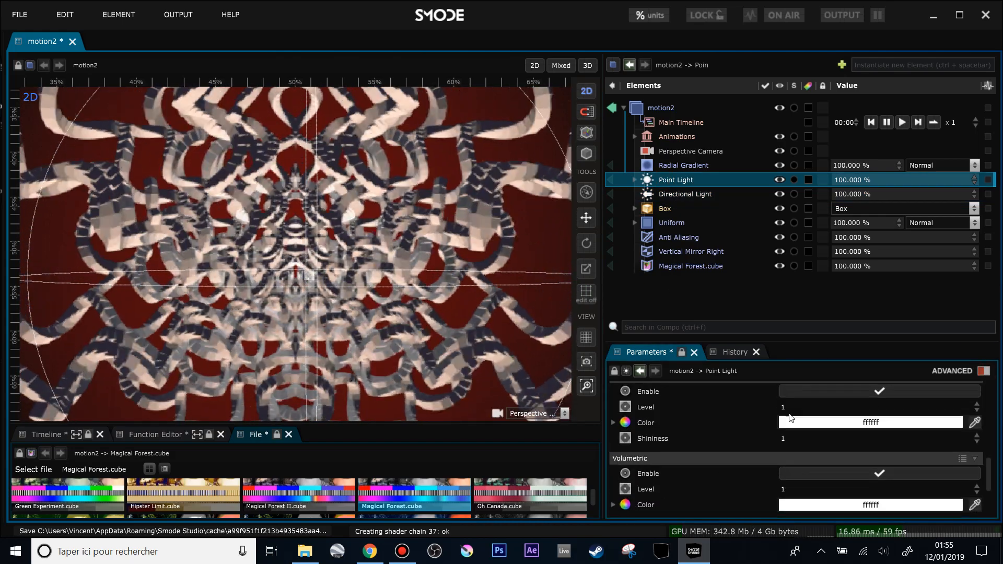
Delete the Magical Forest lookup table modifier from the composition.
{"action": "left_click", "coordinate": [701, 269]}
{"action": "key", "text": "Delete"}
{"action": "key", "text": "Return"}
{"action": "right_click", "coordinate": [667, 276]}
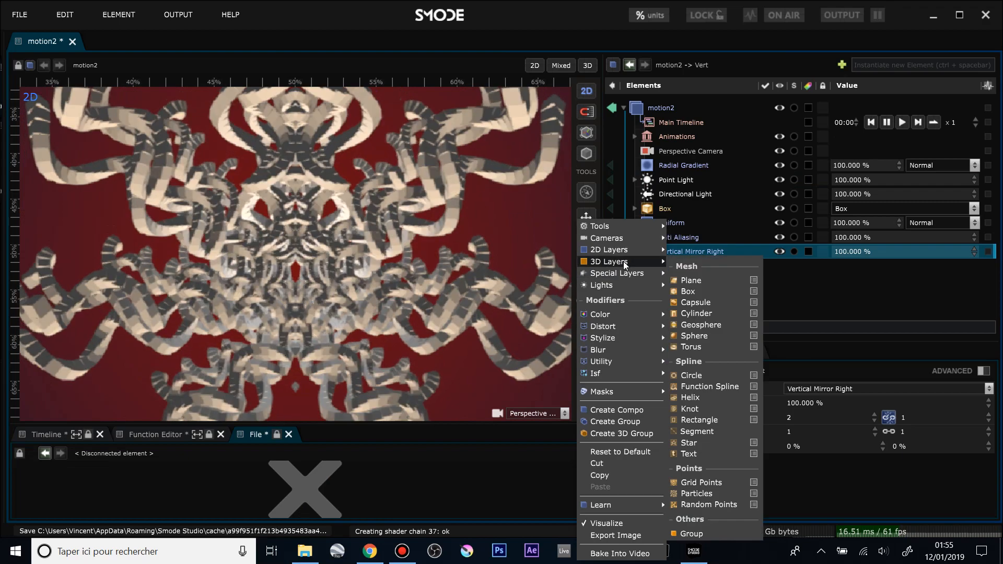
{"action": "left_click", "coordinate": [706, 237]}
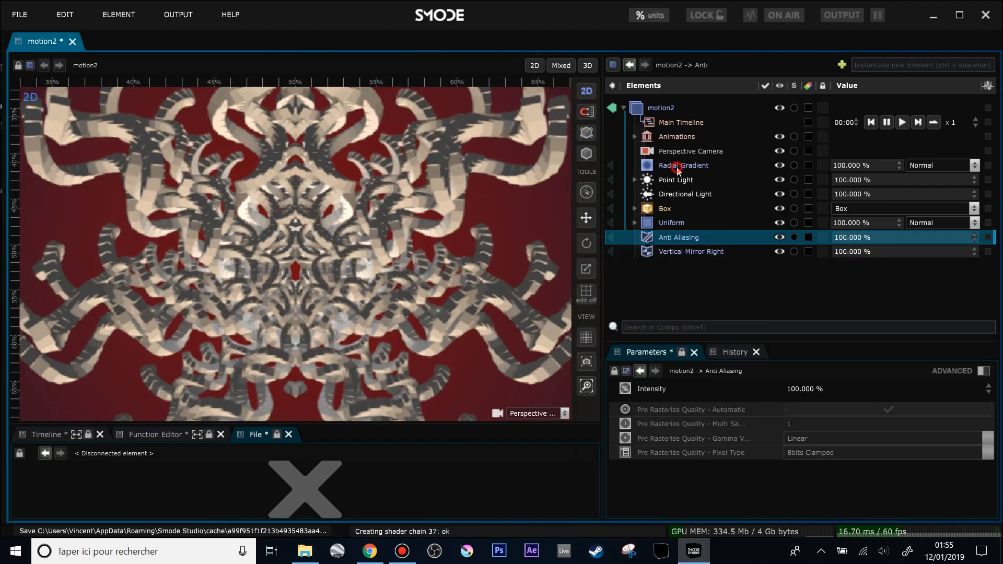
Recolor the Radial Gradient with a dark gray 3e3e3e begin color and a black 000000 end color.
{"action": "left_click", "coordinate": [678, 168]}
{"action": "left_click", "coordinate": [892, 469]}
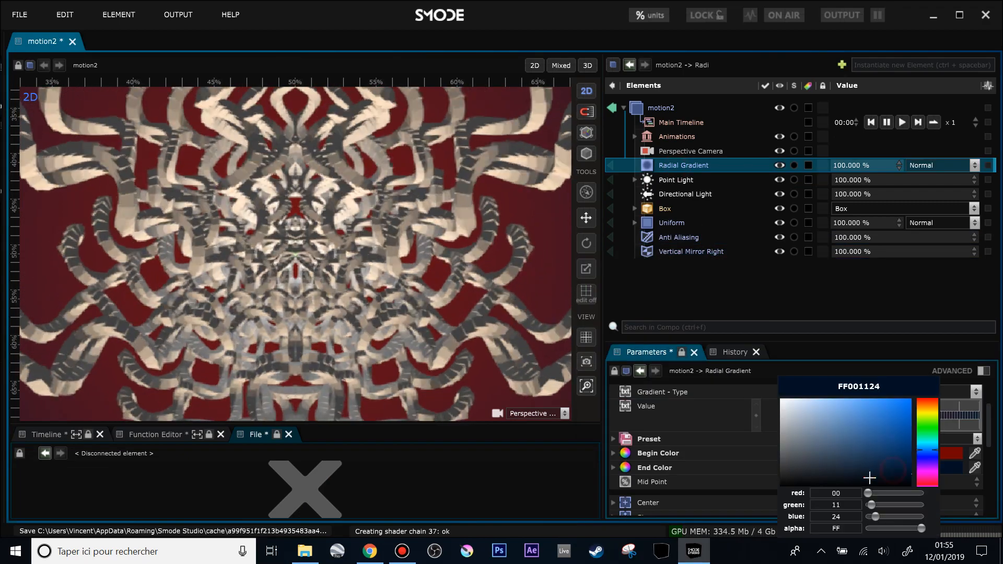
{"action": "left_click", "coordinate": [890, 468]}
{"action": "left_click", "coordinate": [947, 456]}
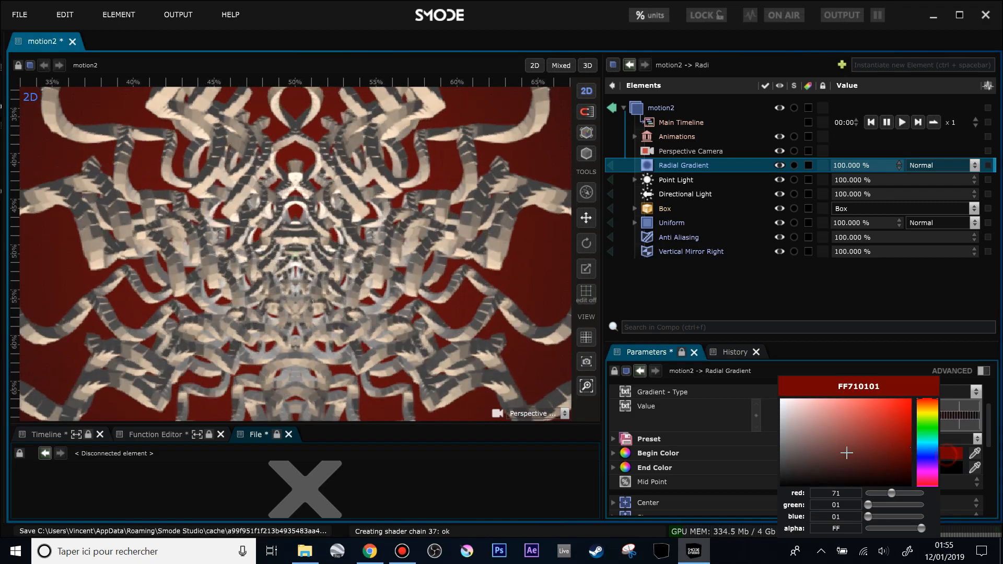
{"action": "left_click_drag", "start_coordinate": [846, 452], "coordinate": [847, 400]}
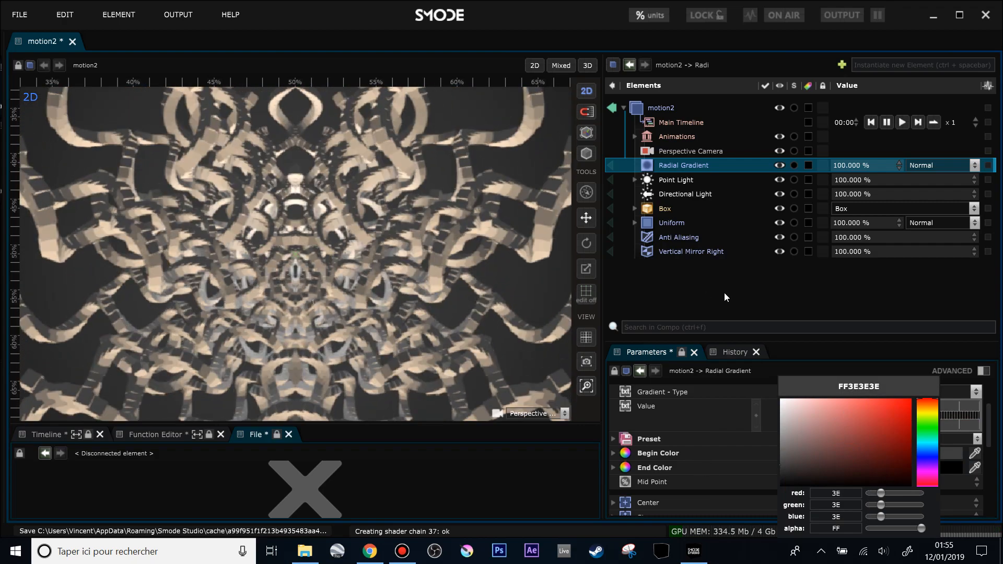
{"action": "left_click", "coordinate": [725, 298]}
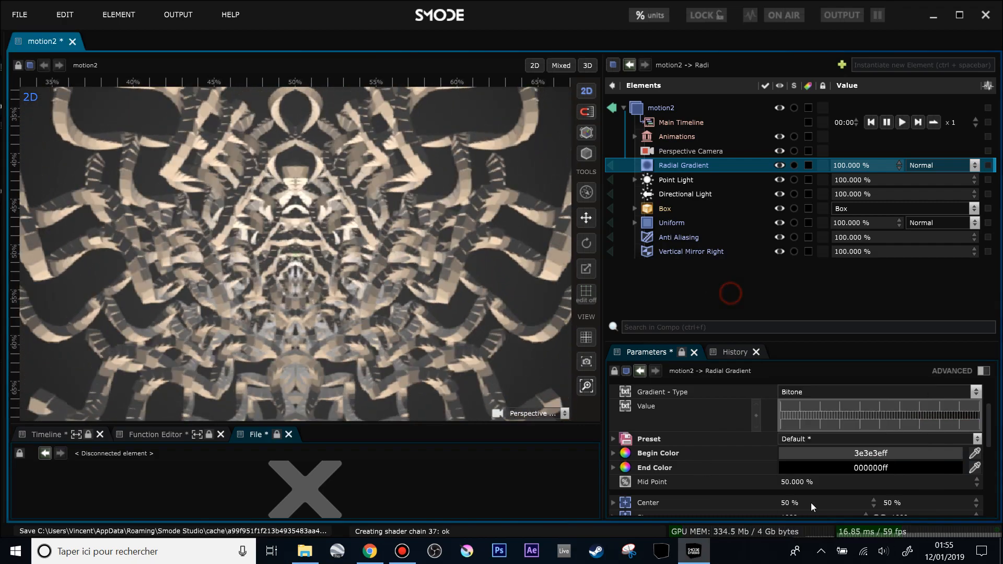
Set the Radial Gradient's mid point to 7.8 %.
{"action": "scroll", "coordinate": [817, 494], "scroll_direction": "down", "scroll_amount": 3}
{"action": "scroll", "coordinate": [800, 442], "scroll_direction": "up", "scroll_amount": 1}
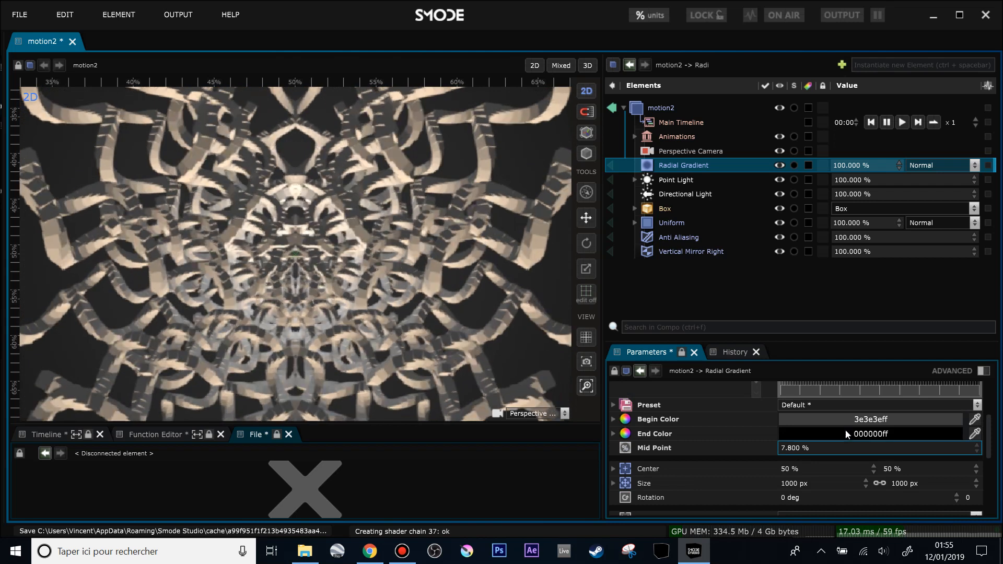
{"action": "left_click", "coordinate": [848, 435]}
{"action": "scroll", "coordinate": [421, 306], "scroll_direction": "down", "scroll_amount": 3}
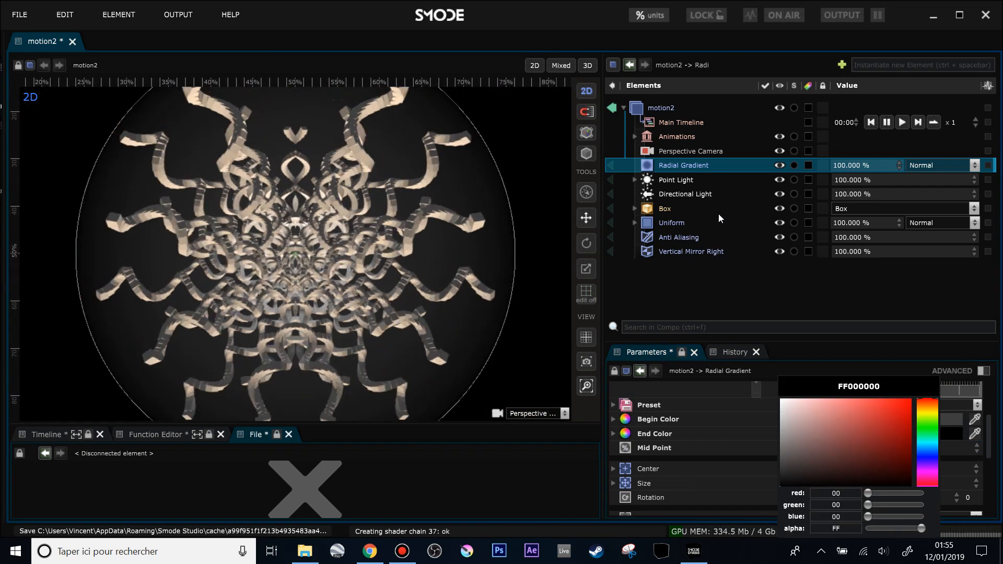
Change the diffuse color of the Directional Light to white.
{"action": "left_click", "coordinate": [674, 196]}
{"action": "scroll", "coordinate": [848, 456], "scroll_direction": "down", "scroll_amount": 4}
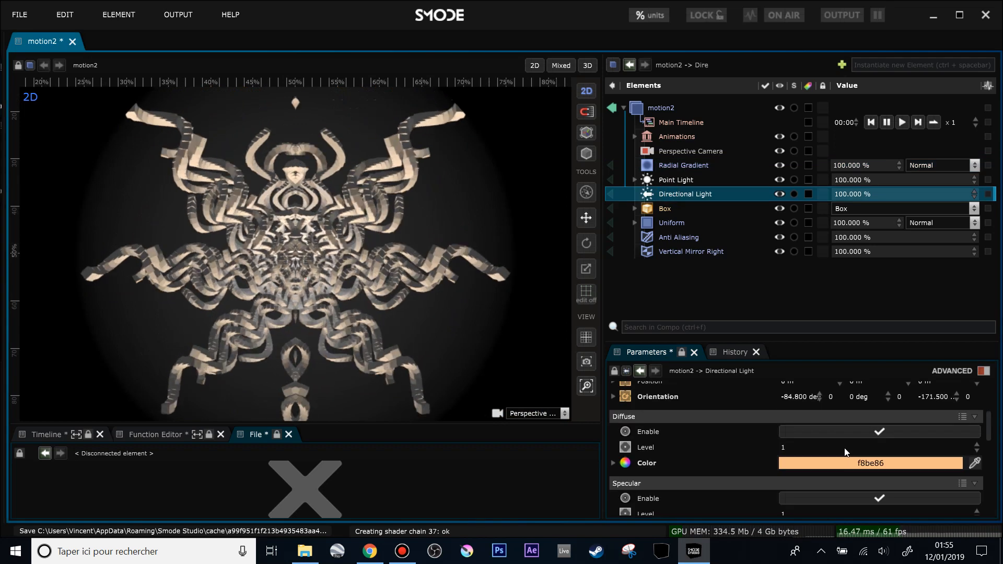
{"action": "left_click", "coordinate": [852, 475]}
{"action": "left_click_drag", "start_coordinate": [797, 449], "coordinate": [748, 365]}
Add a Volumetric Light special layer to the motion2 composition.
{"action": "left_click", "coordinate": [683, 182]}
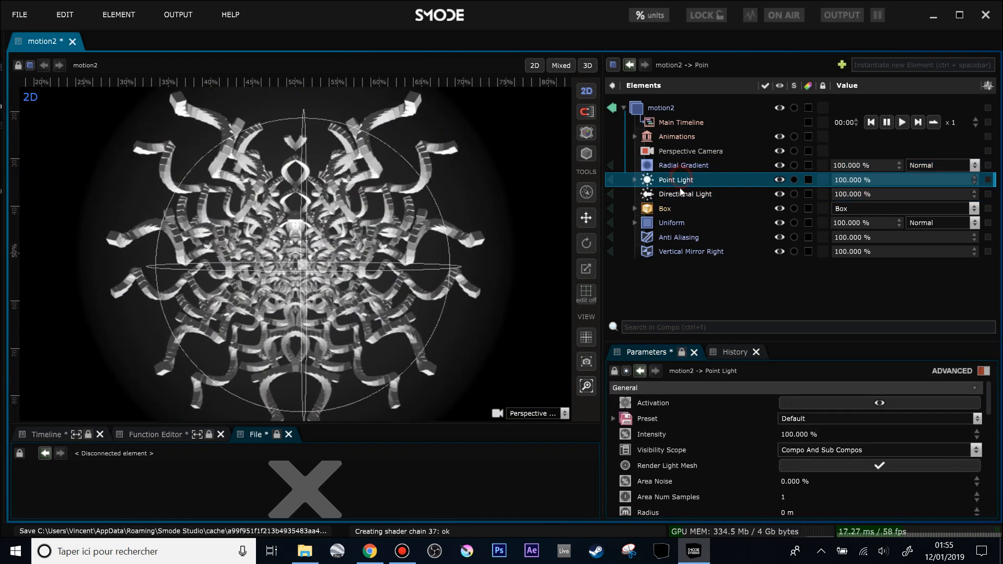
{"action": "left_click", "coordinate": [657, 109]}
{"action": "right_click", "coordinate": [658, 109]}
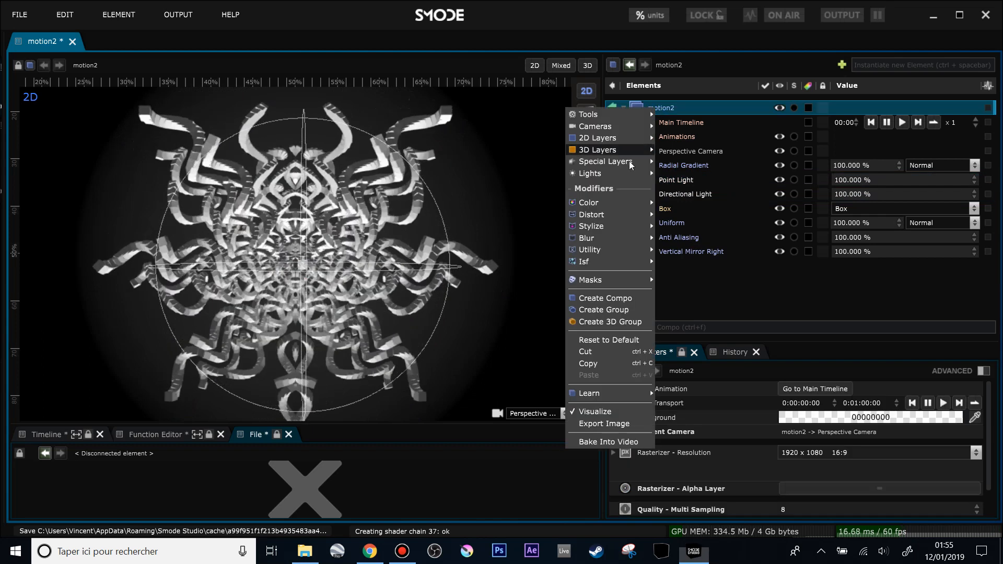
{"action": "mouse_move", "coordinate": [617, 162]}
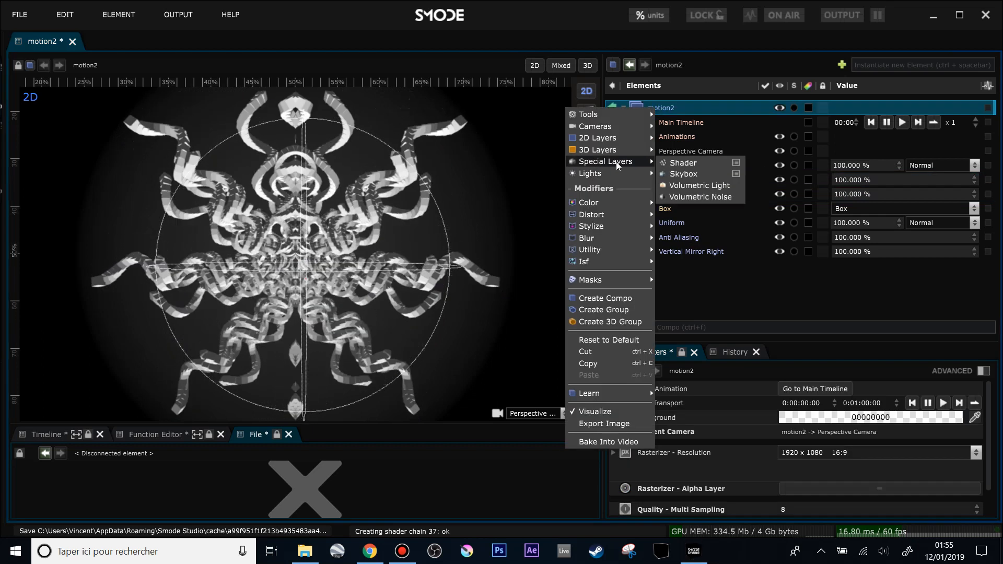
{"action": "left_click", "coordinate": [704, 184]}
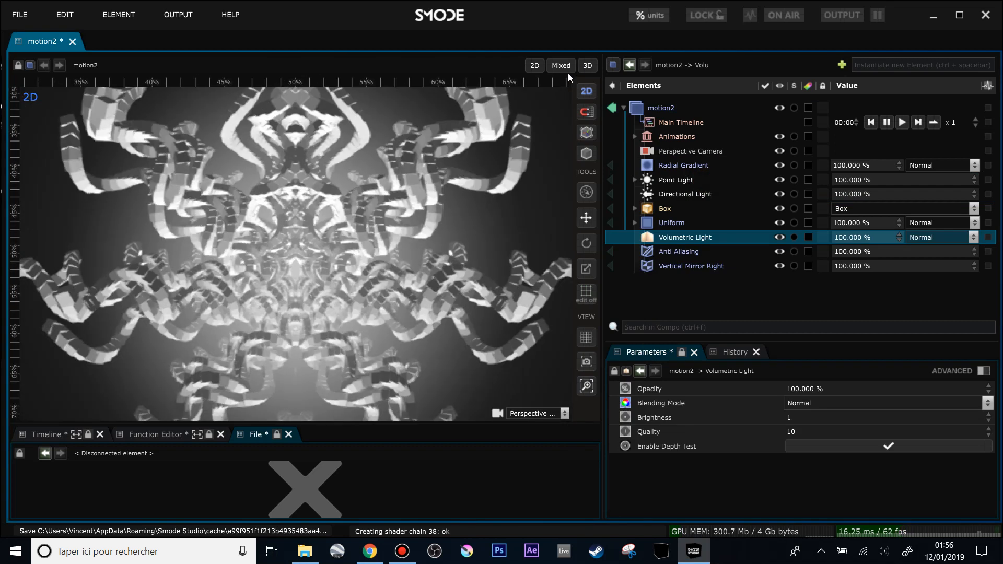
Lower the exponent of the Point Light's falloff attenuation to 1.76 while checking the structure in the 3D view.
{"action": "left_click", "coordinate": [584, 66]}
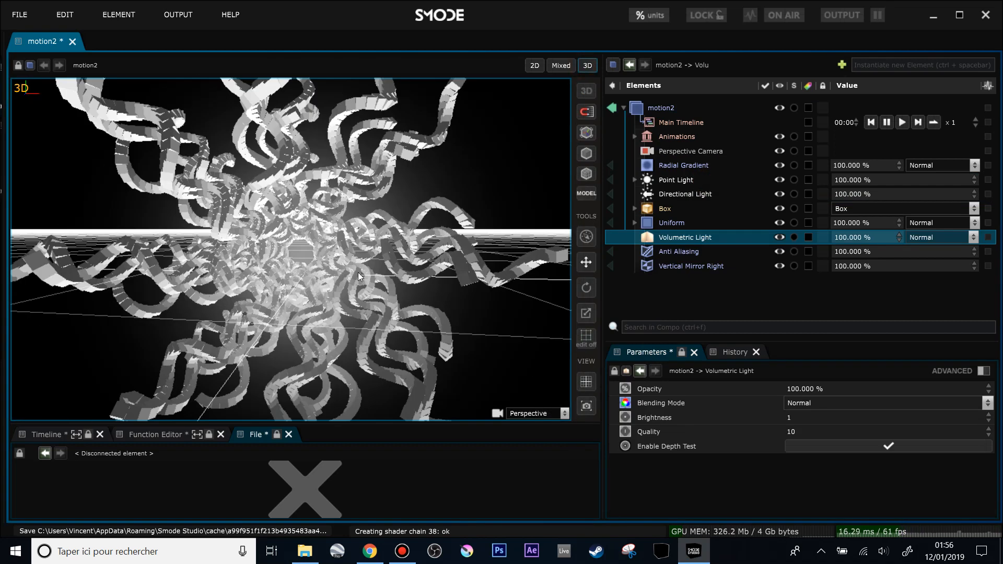
{"action": "left_click_drag", "start_coordinate": [333, 276], "coordinate": [340, 230]}
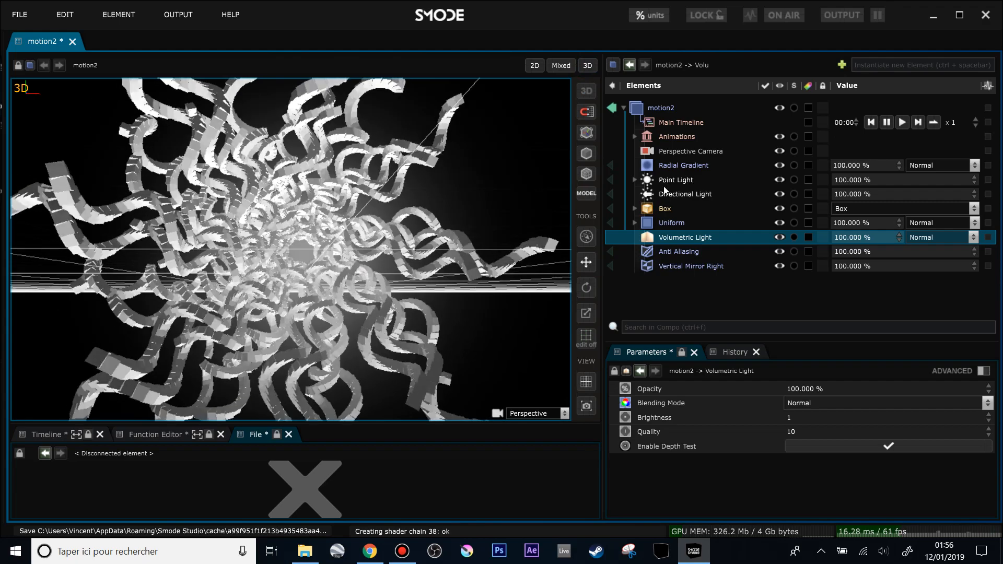
{"action": "left_click", "coordinate": [667, 180]}
{"action": "scroll", "coordinate": [855, 432], "scroll_direction": "down", "scroll_amount": 10}
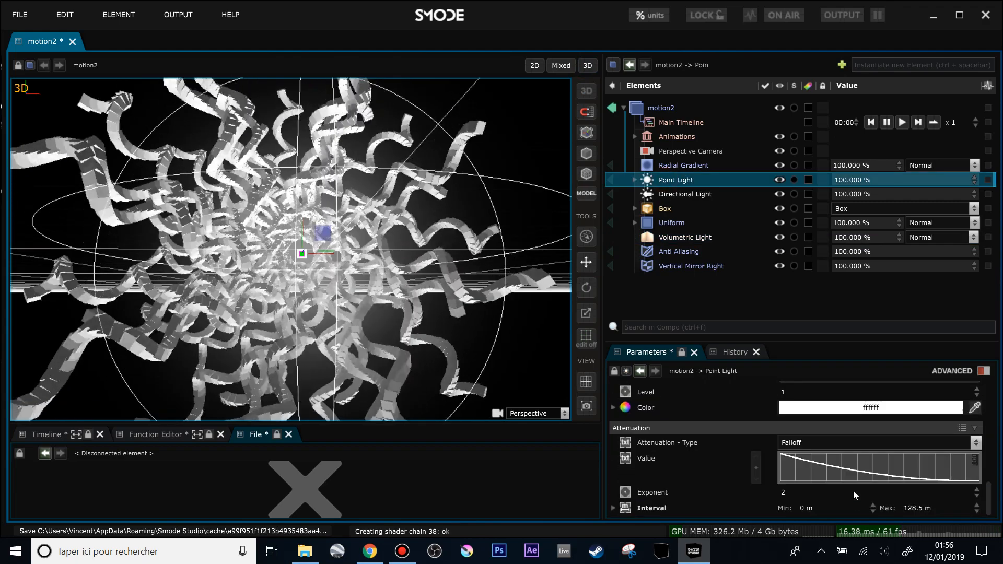
{"action": "mouse_move", "coordinate": [788, 494]}
{"action": "left_mouse_down"}
{"action": "mouse_move", "coordinate": [788, 527]}
{"action": "mouse_move", "coordinate": [788, 500]}
{"action": "left_mouse_up"}
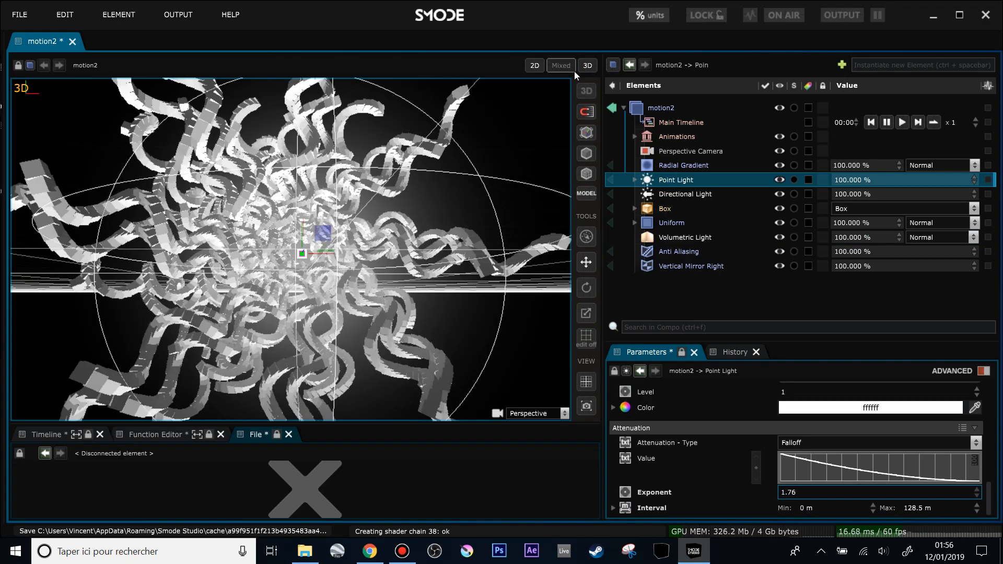
{"action": "left_click", "coordinate": [535, 66]}
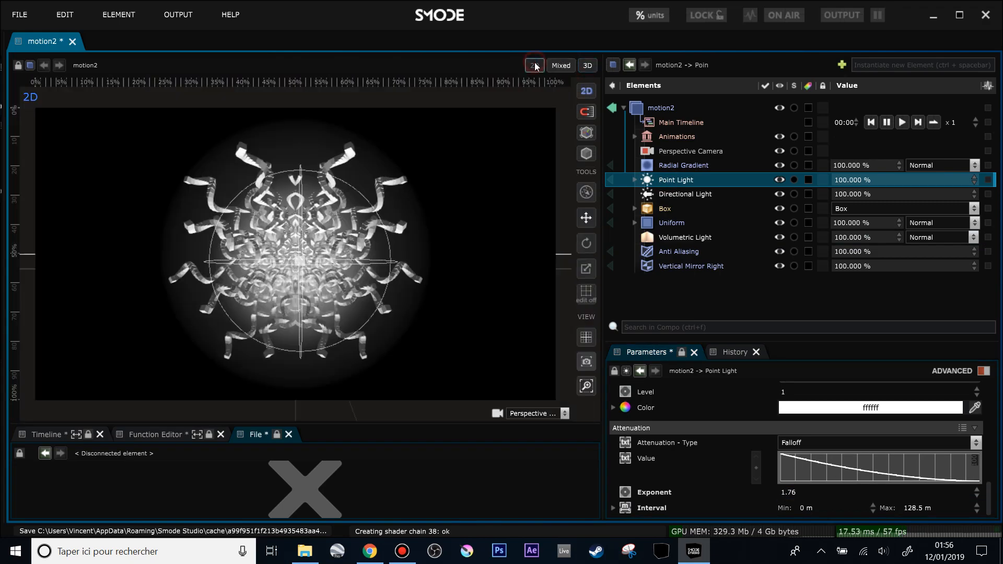
Group the Box with the Volumetric, Point and Directional Lights in a nested composition above the Radial Gradient and name it 3D.
{"action": "left_click", "coordinate": [724, 291]}
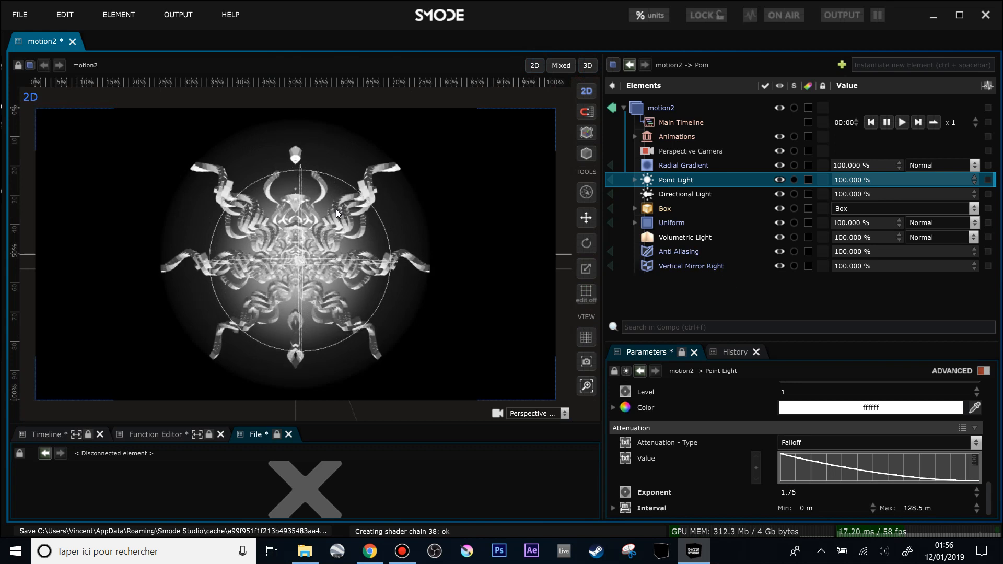
{"action": "left_click", "coordinate": [684, 209]}
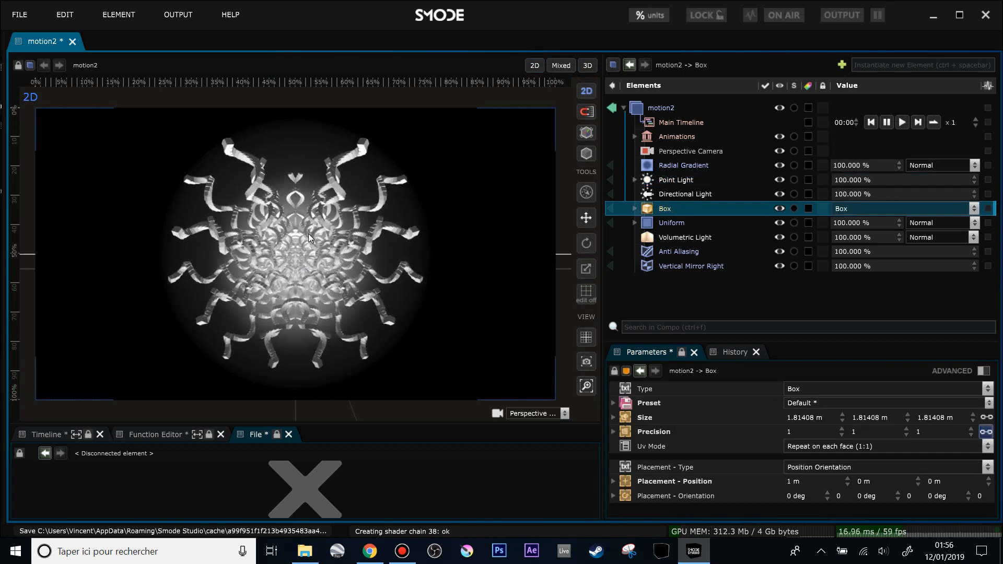
{"action": "scroll", "coordinate": [308, 238], "scroll_direction": "up", "scroll_amount": 1}
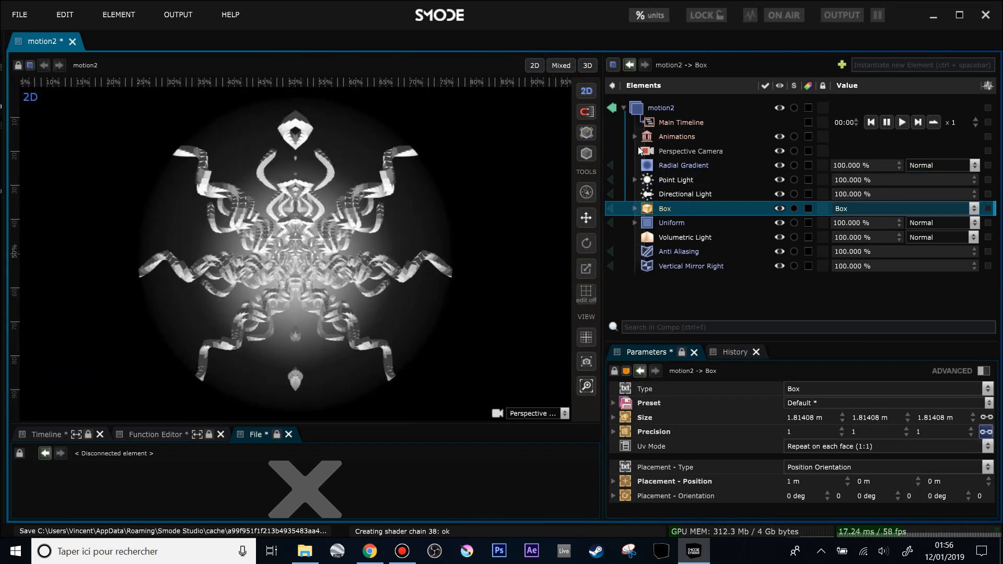
{"action": "scroll", "coordinate": [430, 241], "scroll_direction": "up", "scroll_amount": 1}
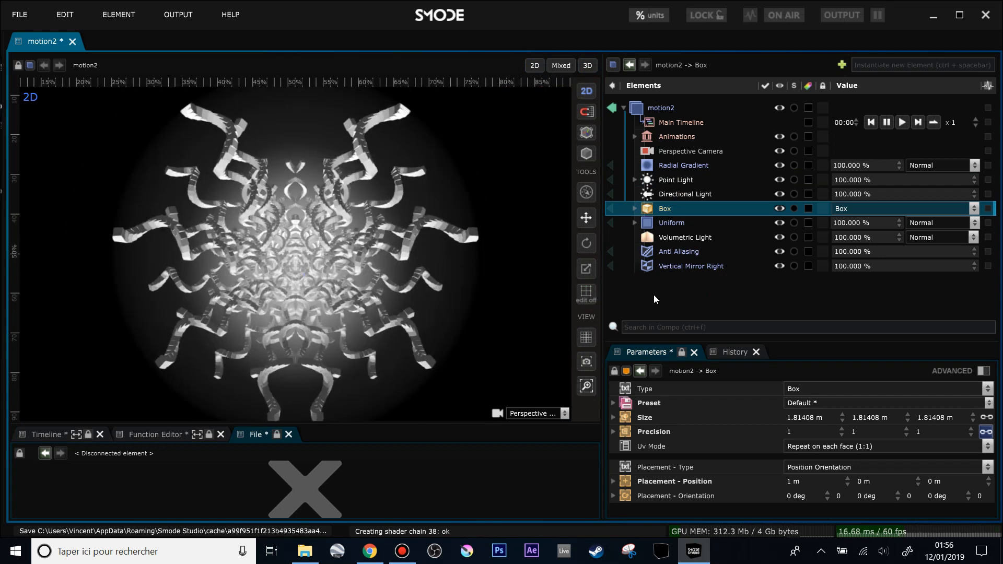
{"action": "right_click", "coordinate": [654, 296]}
{"action": "left_click", "coordinate": [685, 254]}
{"action": "left_click", "coordinate": [668, 209]}
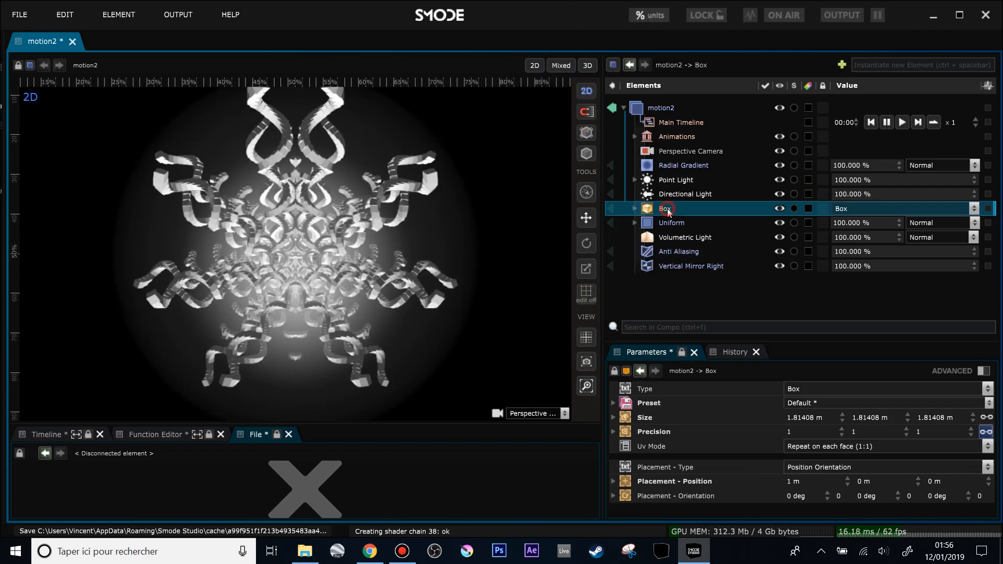
{"action": "key", "text": "ctrl+g"}
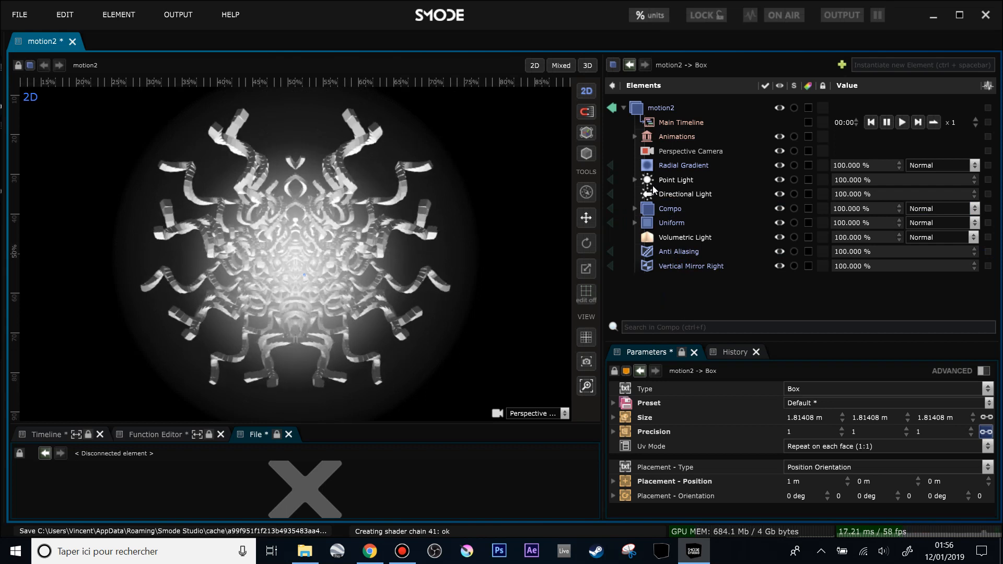
{"action": "left_click_drag", "start_coordinate": [656, 236], "coordinate": [669, 195]}
{"action": "double_click", "coordinate": [670, 179]}
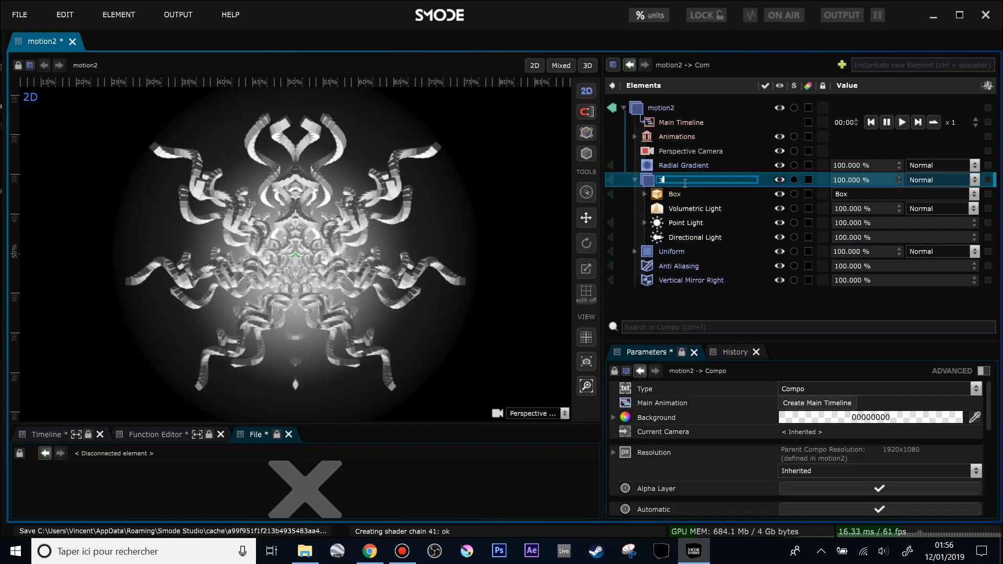
Add a Colorize color modifier to the 3D composition.
{"action": "scroll", "coordinate": [362, 302], "scroll_direction": "up", "scroll_amount": 3}
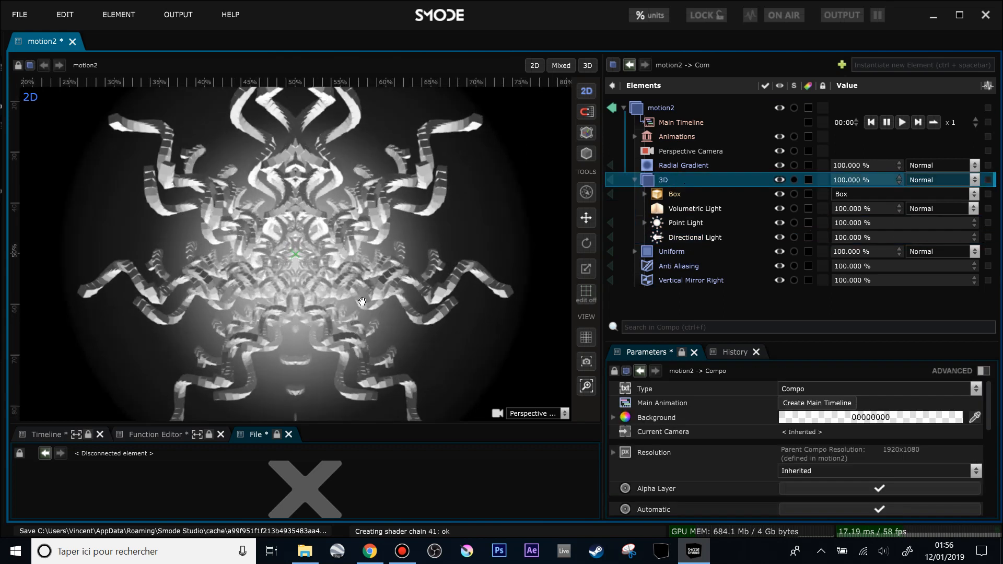
{"action": "scroll", "coordinate": [229, 254], "scroll_direction": "up", "scroll_amount": 3}
{"action": "left_click_drag", "start_coordinate": [145, 170], "coordinate": [184, 202]}
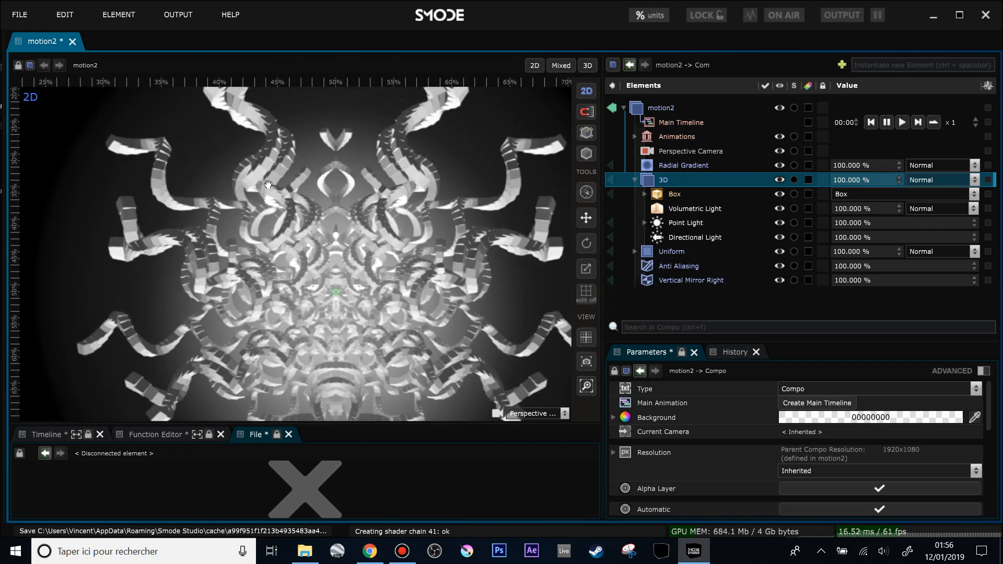
{"action": "left_click_drag", "start_coordinate": [353, 267], "coordinate": [328, 248]}
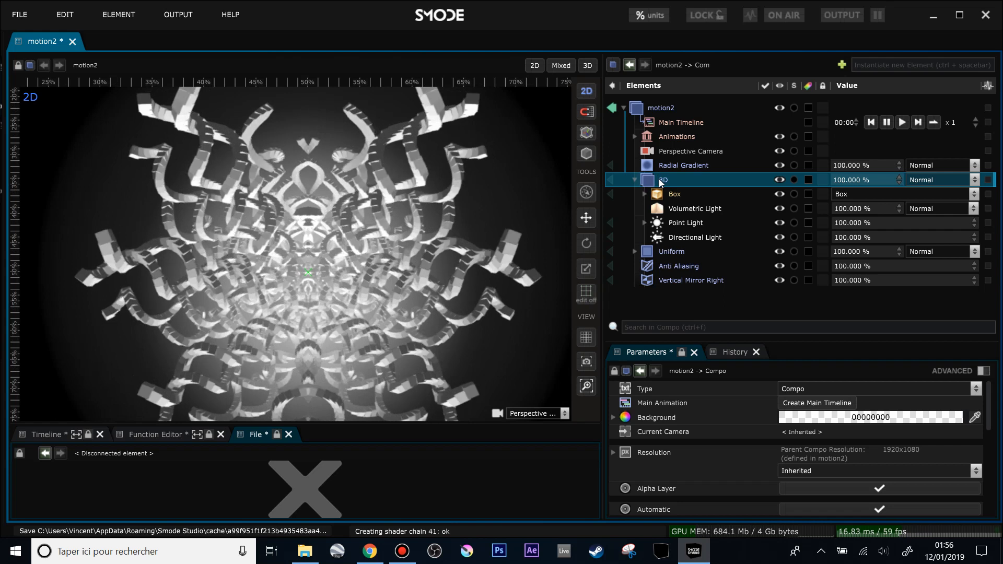
{"action": "right_click", "coordinate": [661, 181]}
{"action": "mouse_move", "coordinate": [601, 174]}
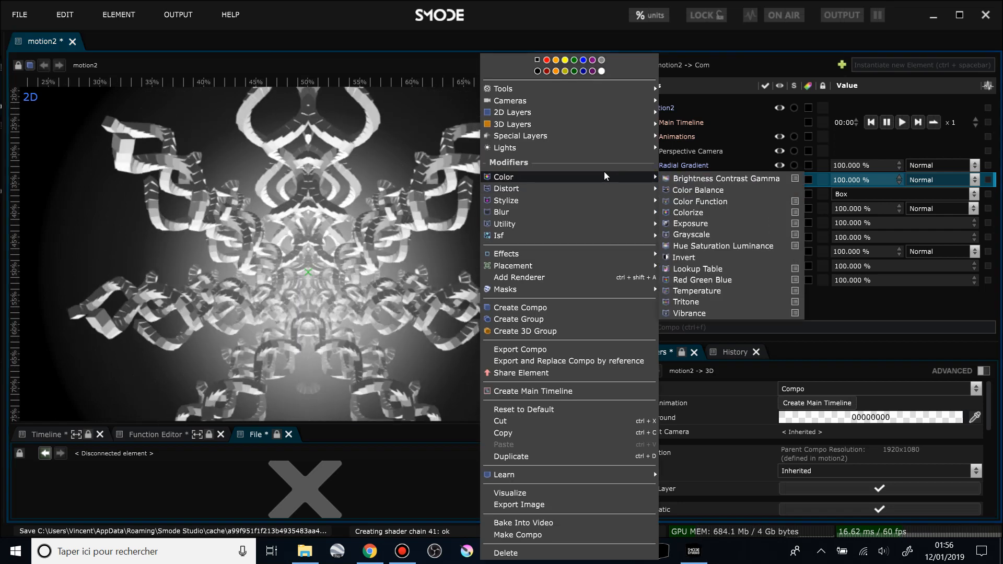
{"action": "left_click", "coordinate": [726, 214]}
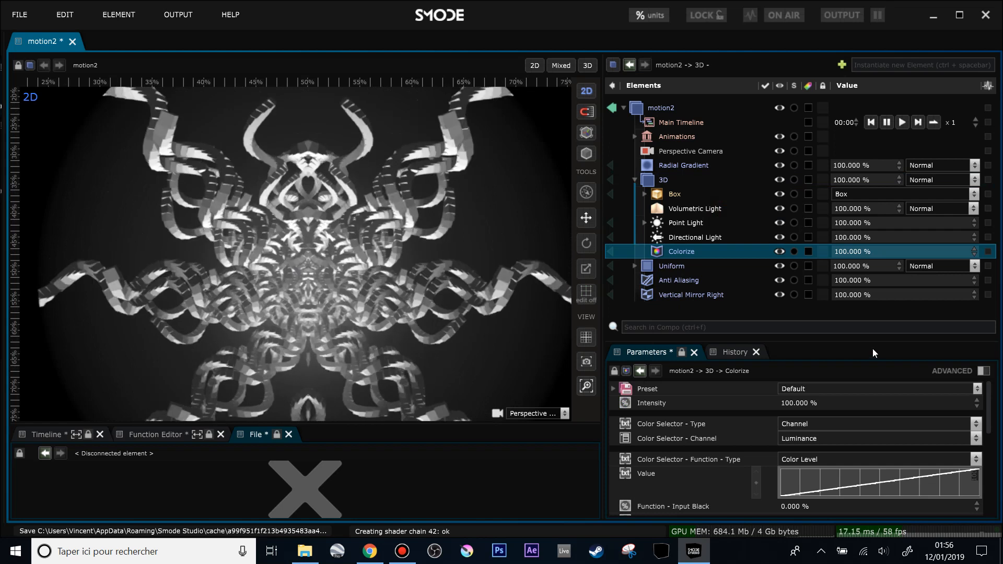
Show the Colorize modifier's advanced parameters and switch its gradient to Bitone, with quantize enabled and smoothing at 33.8 %.
{"action": "left_click_drag", "start_coordinate": [870, 337], "coordinate": [870, 227]}
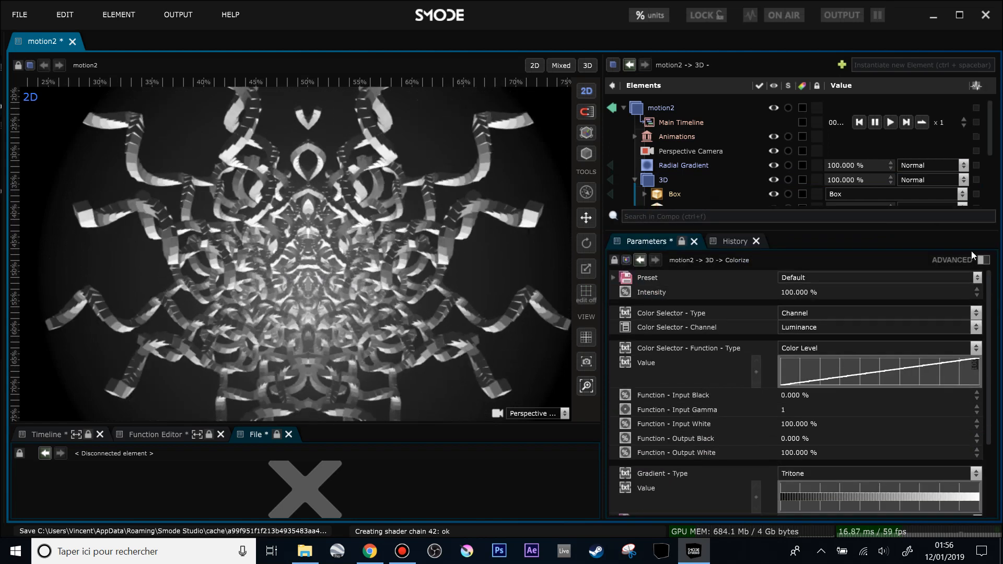
{"action": "left_click", "coordinate": [985, 260]}
{"action": "scroll", "coordinate": [851, 378], "scroll_direction": "down", "scroll_amount": 5}
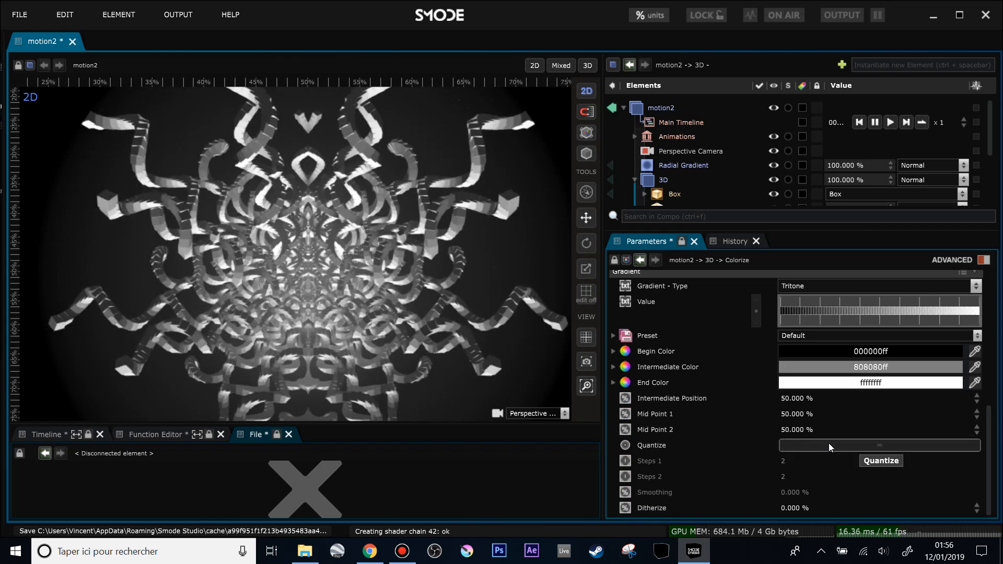
{"action": "left_click", "coordinate": [829, 443]}
{"action": "scroll", "coordinate": [865, 397], "scroll_direction": "up", "scroll_amount": 1}
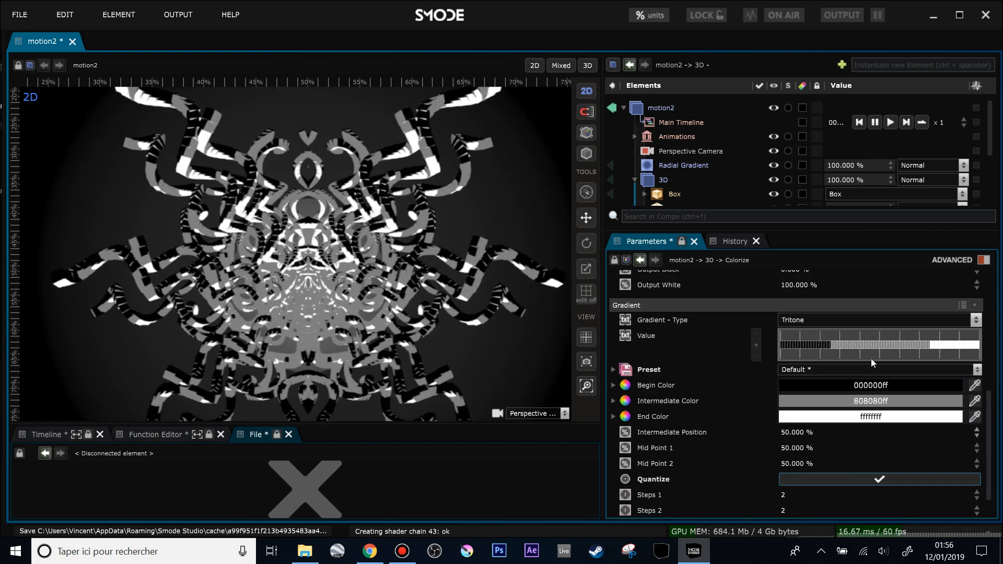
{"action": "left_click", "coordinate": [974, 319]}
{"action": "left_click", "coordinate": [858, 380]}
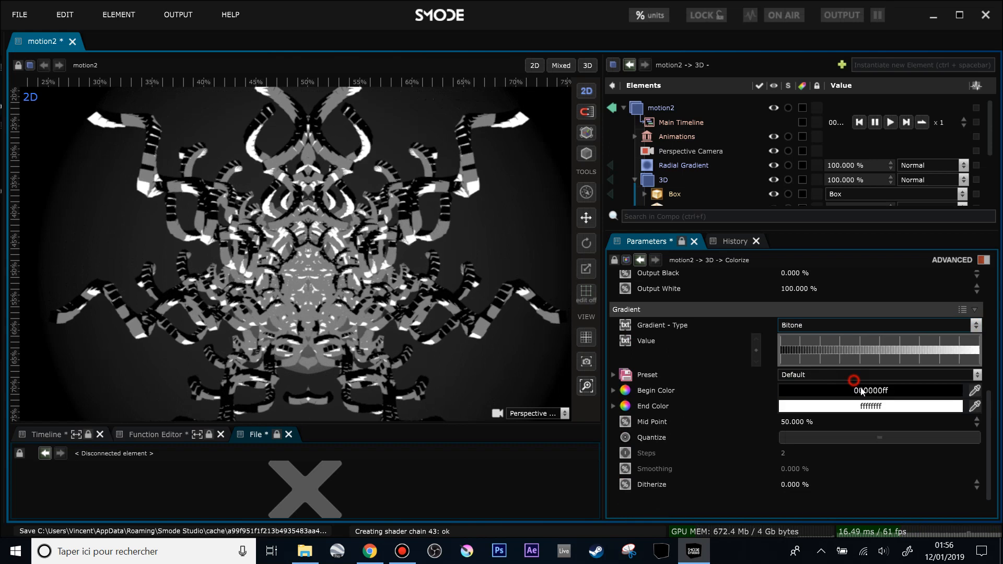
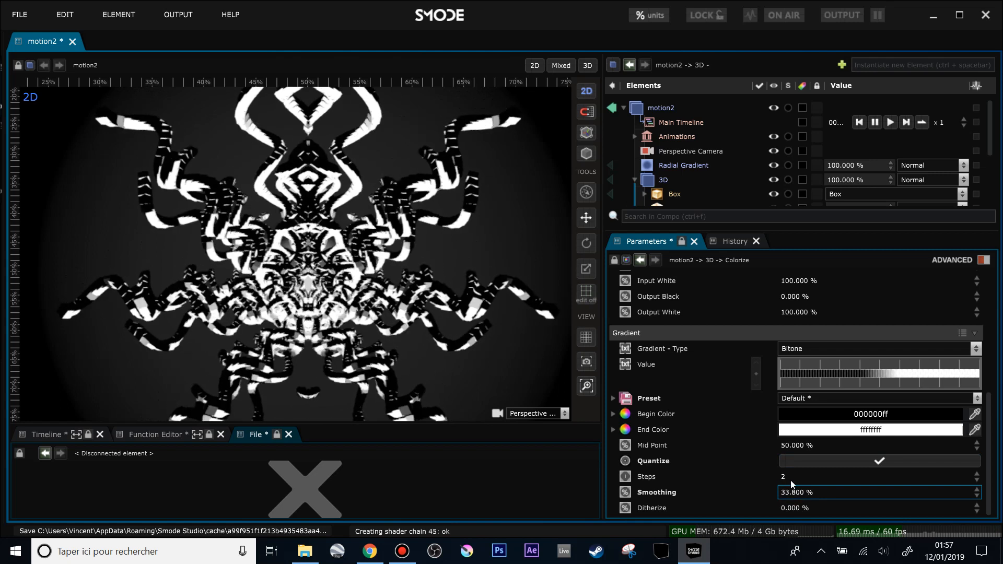
Set the Colorize gradient's mid point to 66.4 %, keeping its begin color black.
{"action": "left_click_drag", "start_coordinate": [806, 447], "coordinate": [806, 427]}
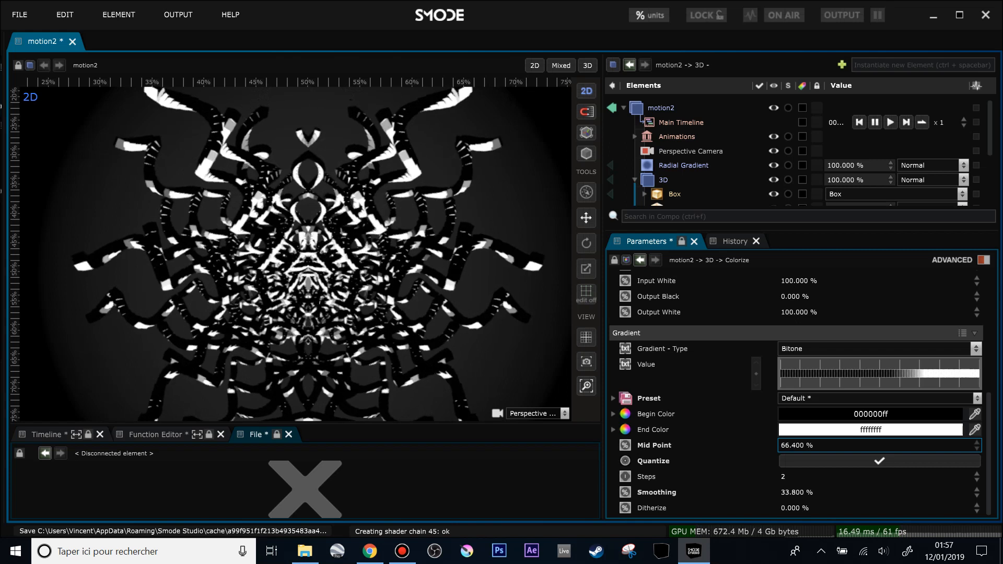
{"action": "left_click", "coordinate": [872, 413]}
{"action": "left_click_drag", "start_coordinate": [836, 433], "coordinate": [773, 494]}
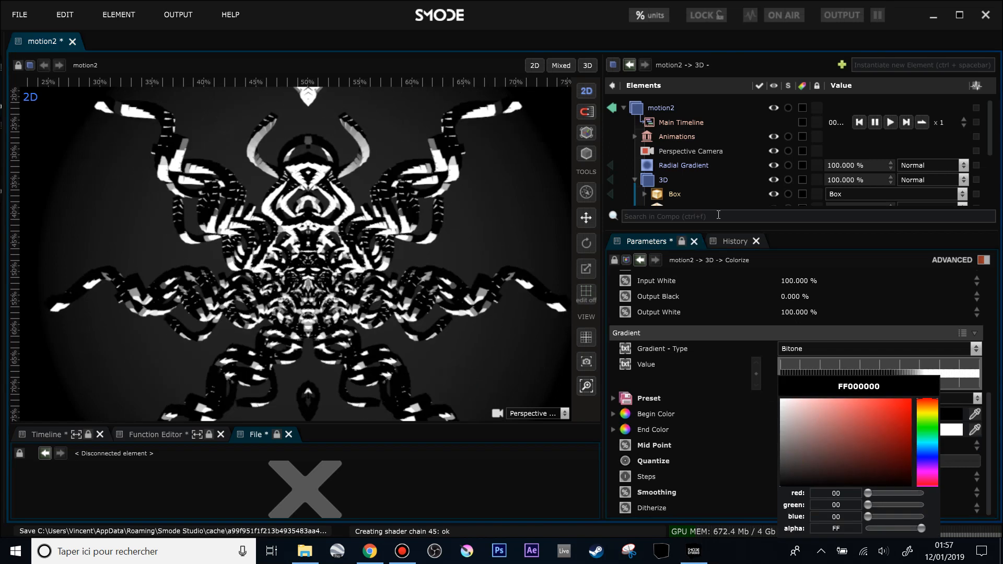
{"action": "left_click", "coordinate": [719, 215]}
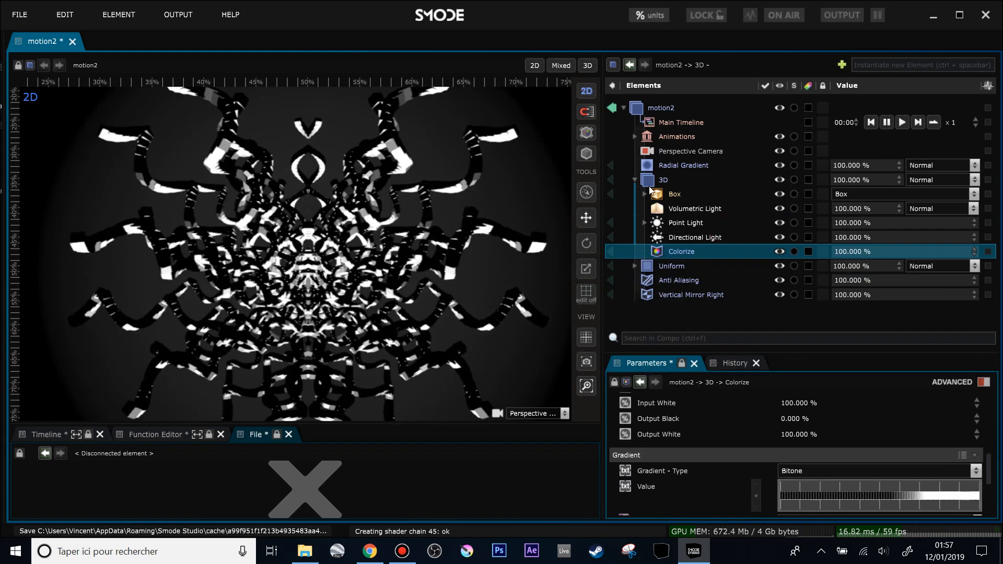
{"action": "scroll", "coordinate": [171, 284], "scroll_direction": "down", "scroll_amount": 2}
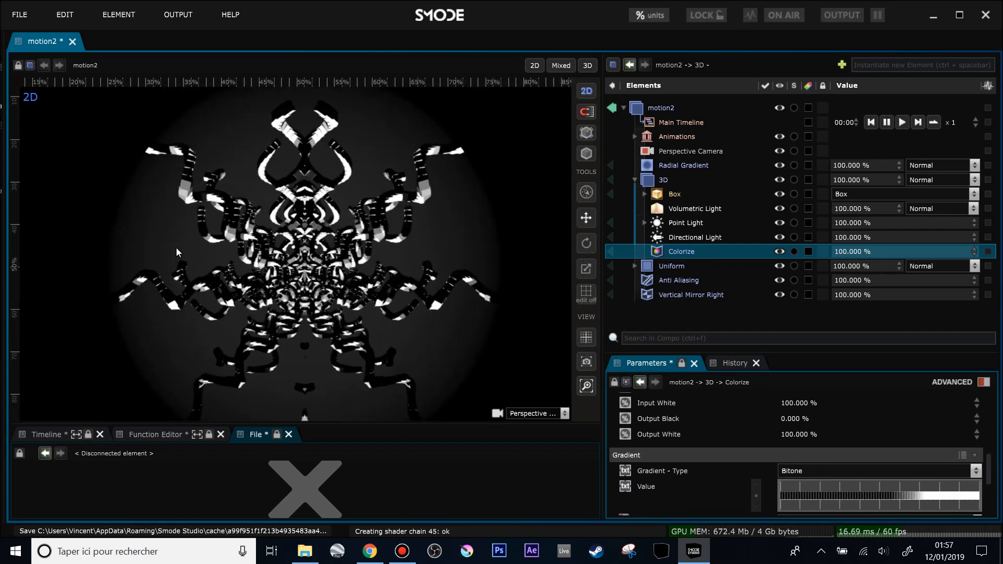
{"action": "scroll", "coordinate": [203, 258], "scroll_direction": "up", "scroll_amount": 3}
{"action": "scroll", "coordinate": [203, 259], "scroll_direction": "down", "scroll_amount": 1}
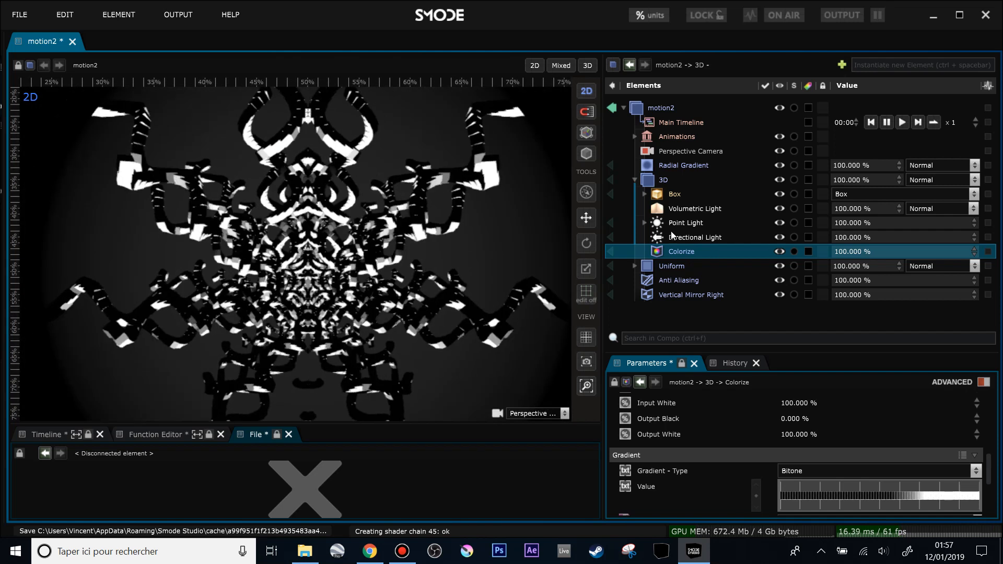
{"action": "left_click", "coordinate": [663, 180]}
{"action": "right_click", "coordinate": [662, 180]}
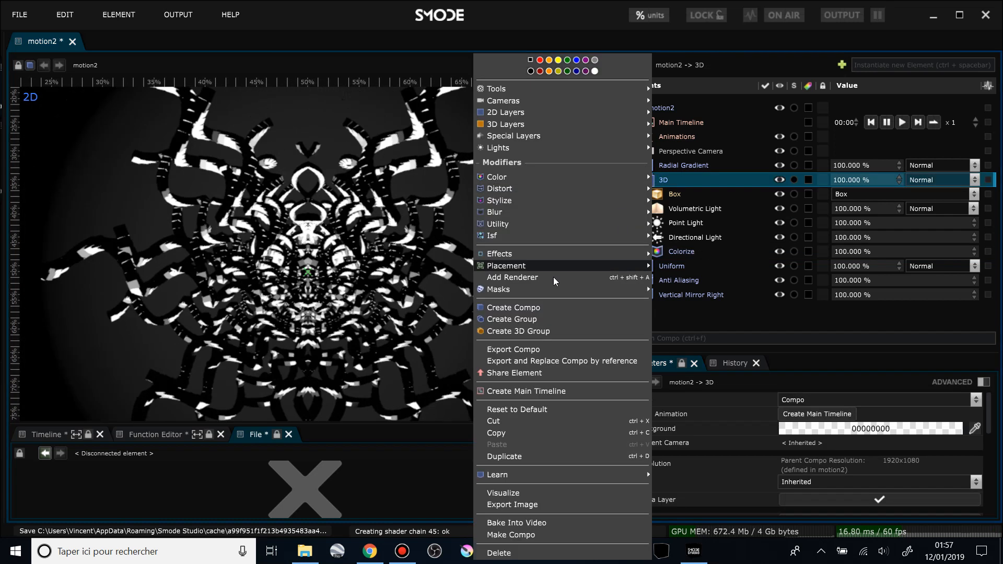
{"action": "mouse_move", "coordinate": [523, 177]}
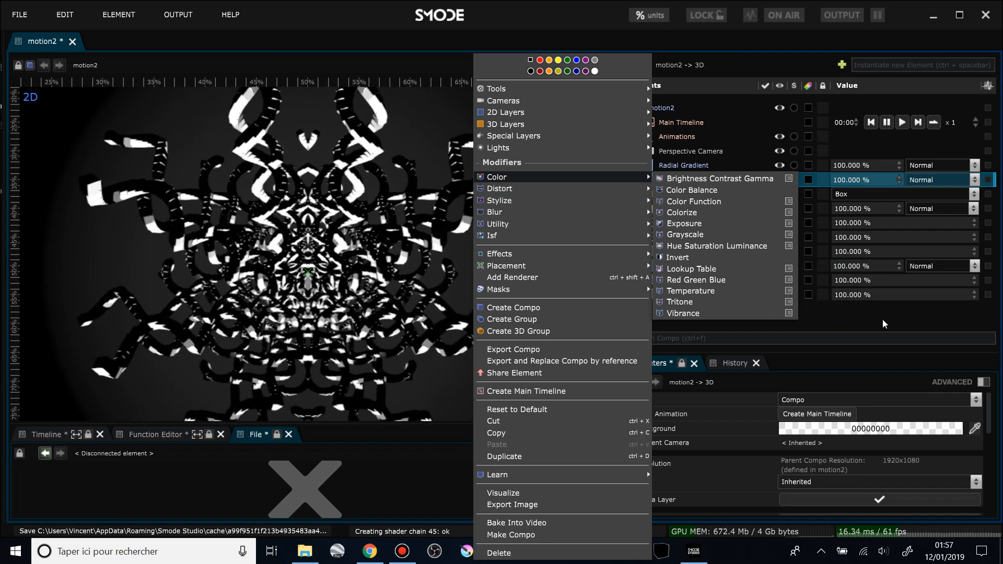
{"action": "left_click", "coordinate": [682, 212]}
{"action": "mouse_move", "coordinate": [878, 252]}
{"action": "left_mouse_down"}
{"action": "mouse_move", "coordinate": [813, 251]}
{"action": "mouse_move", "coordinate": [878, 251]}
{"action": "left_mouse_up"}
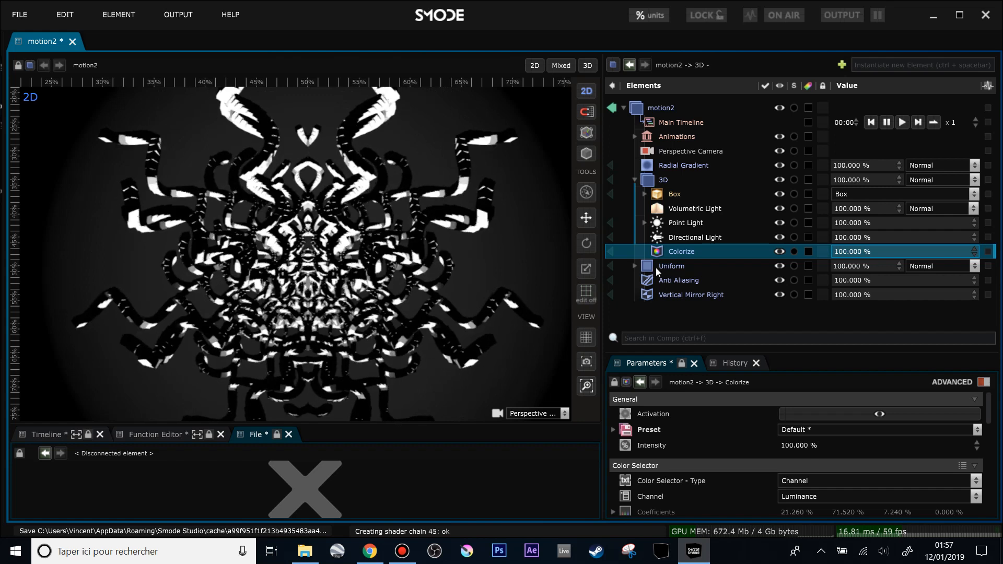
Toggle the visibility of the 3D composition and its Colorize modifier off and on to compare the look.
{"action": "left_click", "coordinate": [780, 180]}
{"action": "left_click", "coordinate": [780, 180]}
{"action": "left_click", "coordinate": [780, 251]}
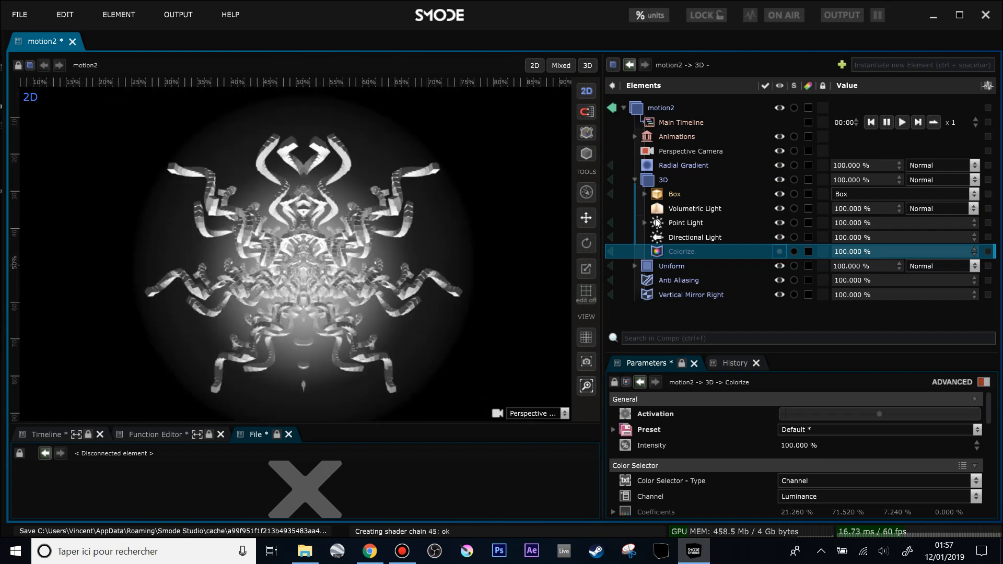
{"action": "left_click", "coordinate": [783, 249]}
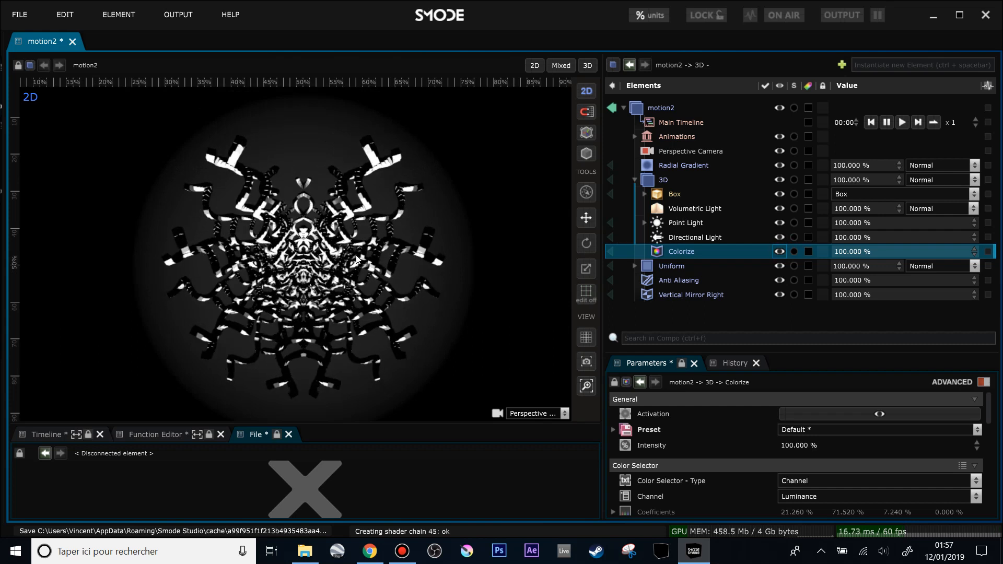
Add a Uniform 2D layer with the White preset above the existing Uniform layer.
{"action": "scroll", "coordinate": [357, 259], "scroll_direction": "down", "scroll_amount": 1}
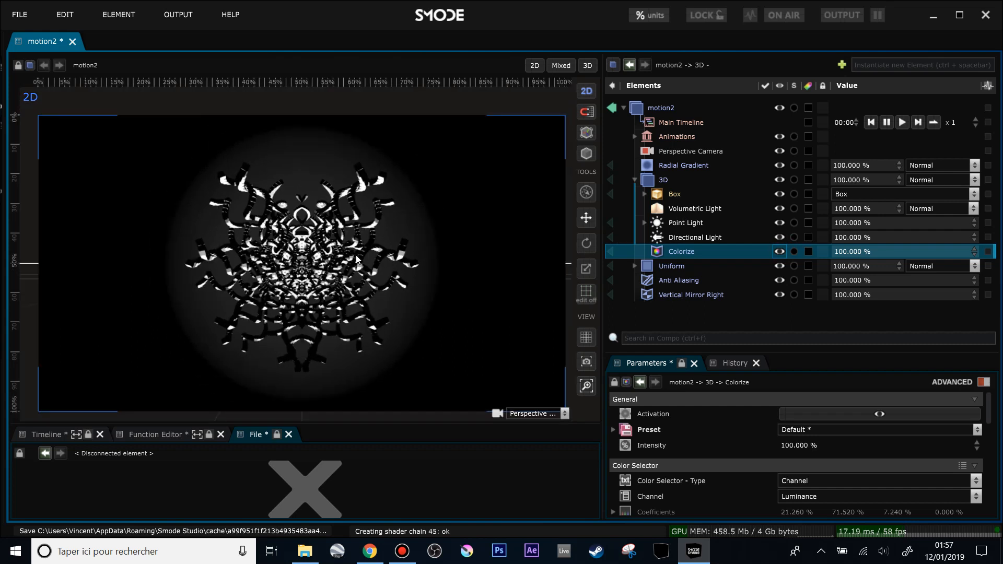
{"action": "right_click", "coordinate": [667, 309]}
{"action": "mouse_move", "coordinate": [649, 31]}
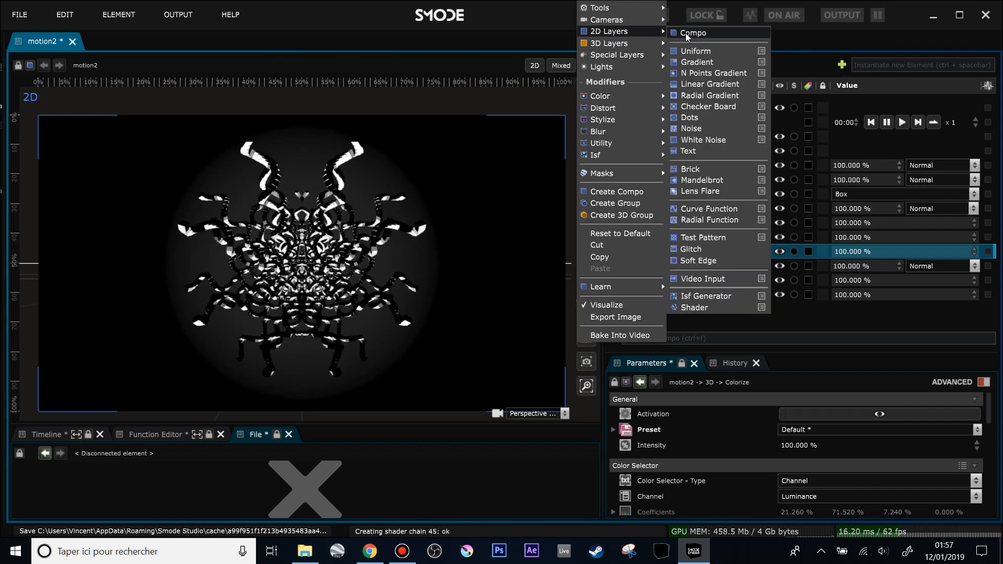
{"action": "mouse_move", "coordinate": [706, 51]}
{"action": "left_click", "coordinate": [801, 65]}
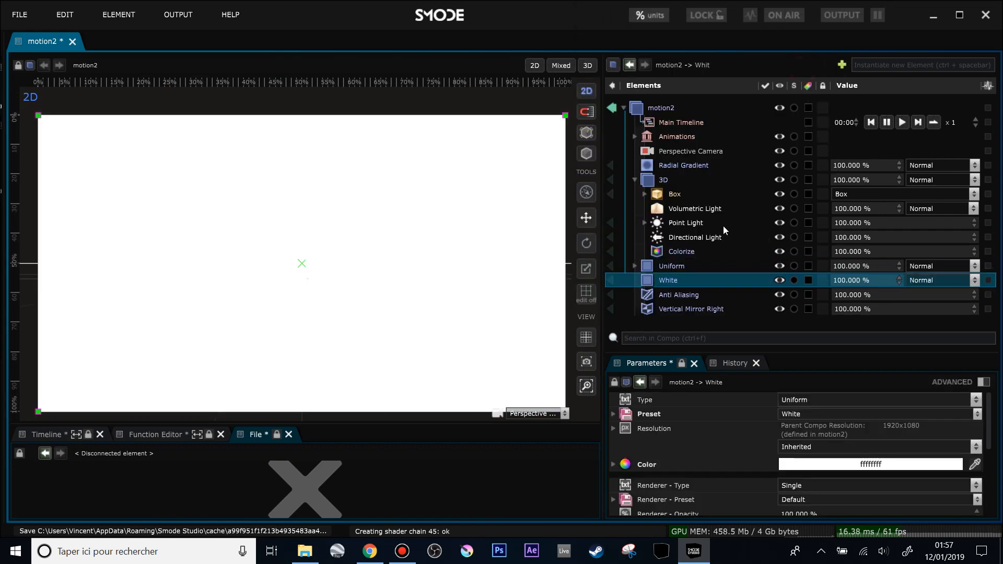
Add a Radial Mask to the White layer.
{"action": "right_click", "coordinate": [677, 277]}
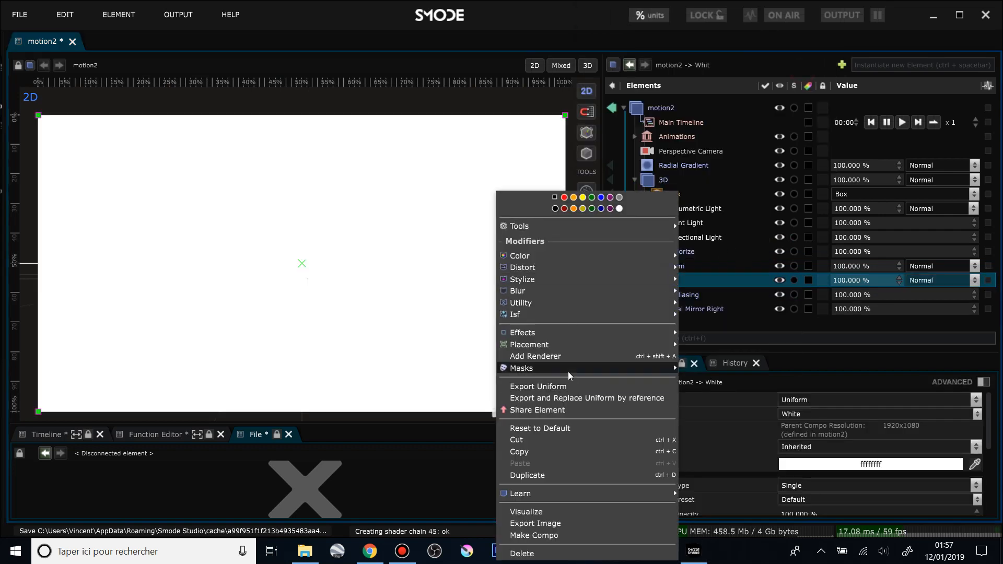
{"action": "mouse_move", "coordinate": [569, 367]}
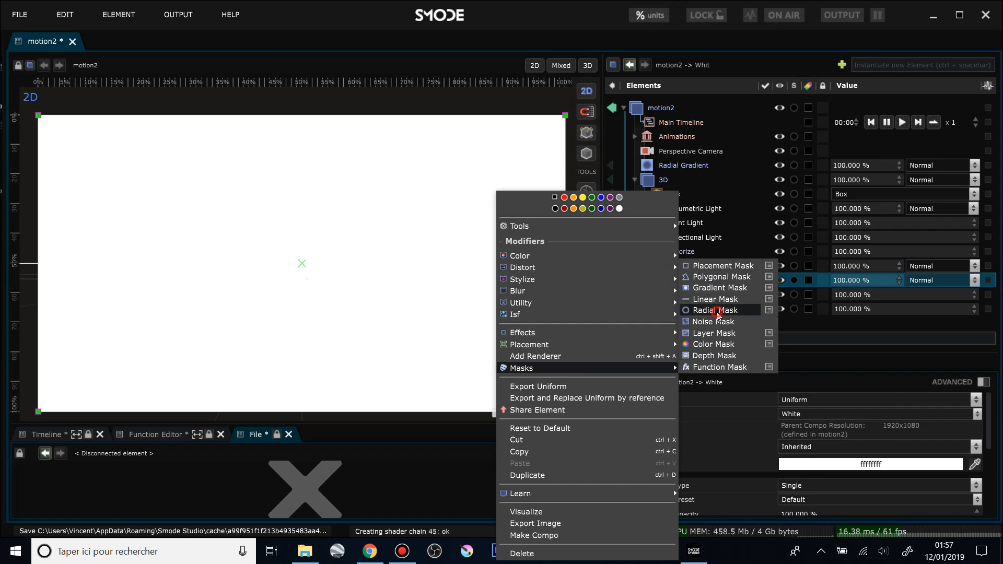
{"action": "left_click", "coordinate": [703, 310]}
Try to hollow the white disc with a duplicated Radial Mask, sized 996.7 px and inverted in the same mask, and delete the duplicate.
{"action": "left_click_drag", "start_coordinate": [673, 292], "coordinate": [675, 294]}
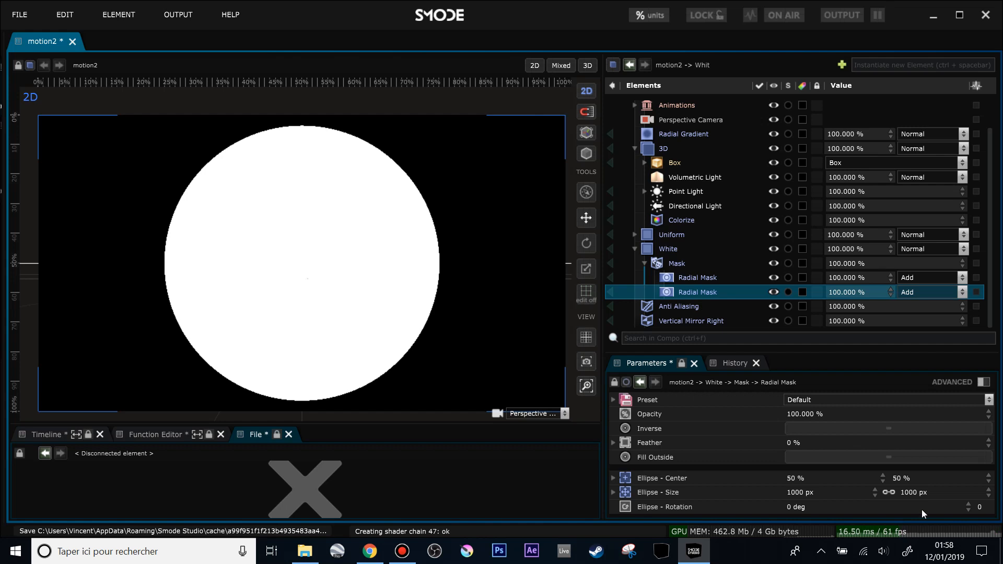
{"action": "left_click_drag", "start_coordinate": [916, 494], "coordinate": [914, 494]}
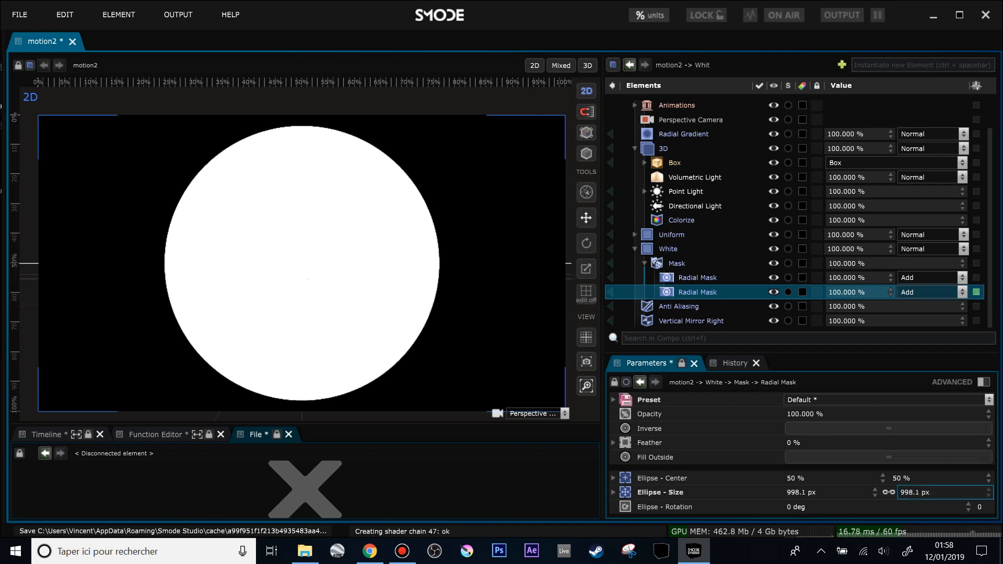
{"action": "left_click_drag", "start_coordinate": [673, 293], "coordinate": [677, 294]}
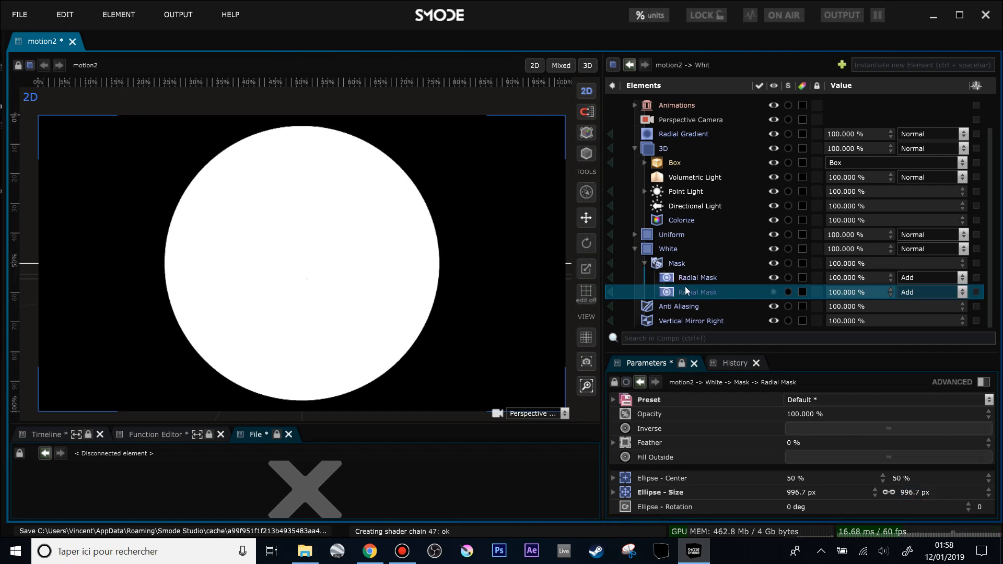
{"action": "left_click", "coordinate": [846, 428]}
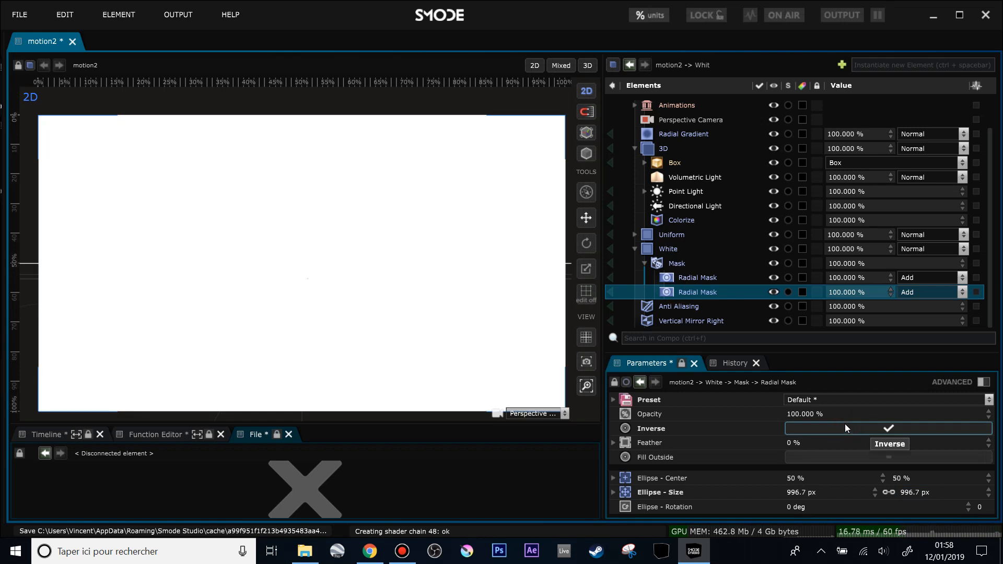
{"action": "left_click", "coordinate": [673, 290]}
{"action": "key", "text": "Delete"}
{"action": "key", "text": "Return"}
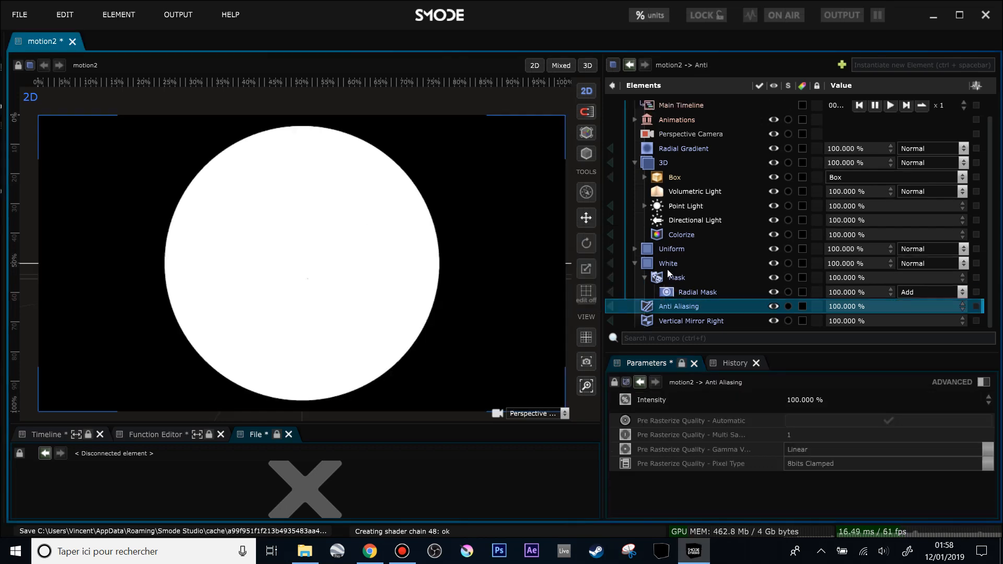
Duplicate the White layer's whole mask and invert the copy's Radial Mask, with its ellipse size set to 990 px.
{"action": "left_click", "coordinate": [666, 282]}
{"action": "key", "text": "ctrl+d"}
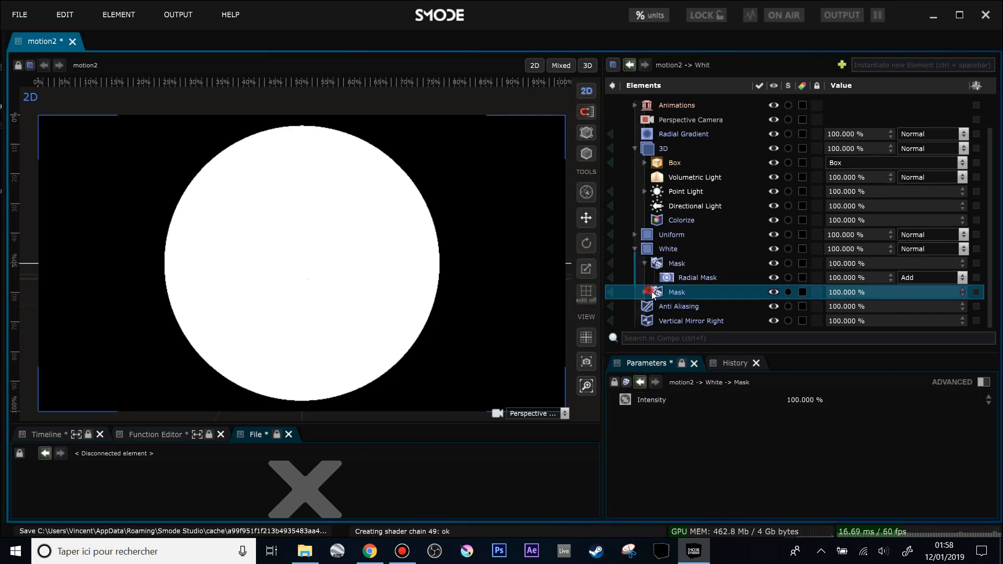
{"action": "left_click", "coordinate": [647, 293]}
{"action": "left_click", "coordinate": [674, 307]}
{"action": "left_click_drag", "start_coordinate": [918, 494], "coordinate": [918, 522]}
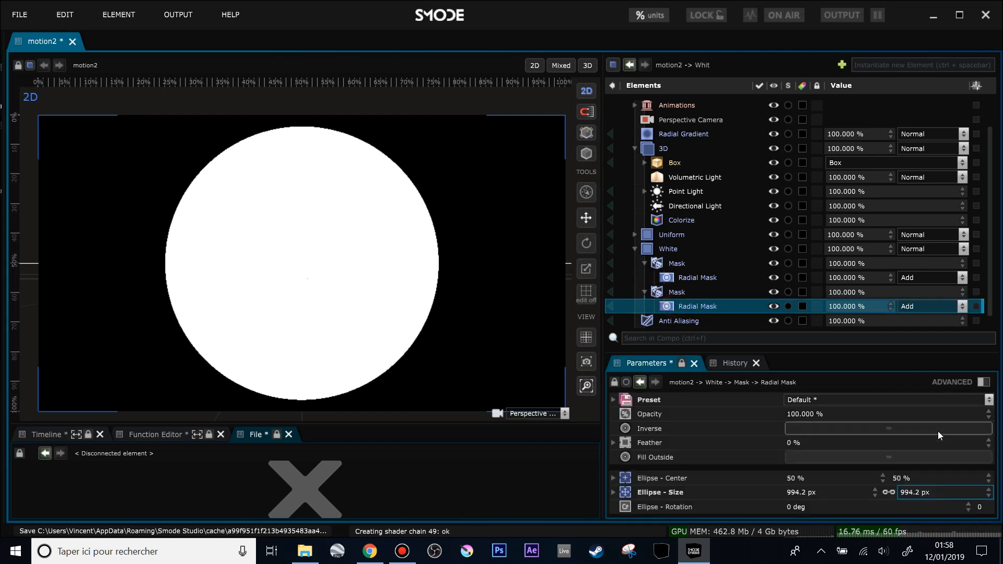
{"action": "left_click", "coordinate": [893, 427]}
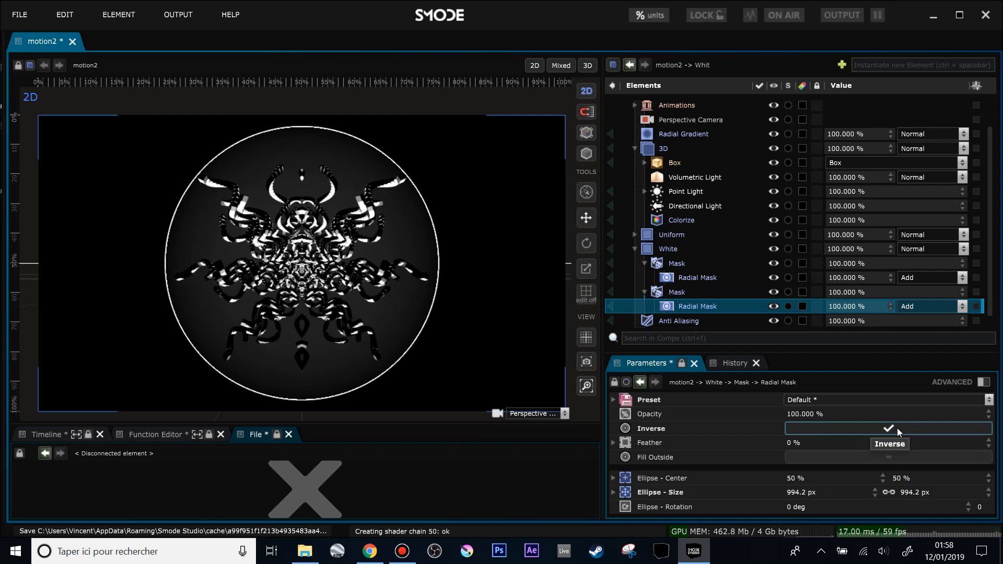
{"action": "mouse_move", "coordinate": [914, 496]}
{"action": "left_mouse_down"}
{"action": "mouse_move", "coordinate": [913, 478]}
{"action": "mouse_move", "coordinate": [914, 518]}
{"action": "mouse_move", "coordinate": [914, 496]}
{"action": "left_mouse_up"}
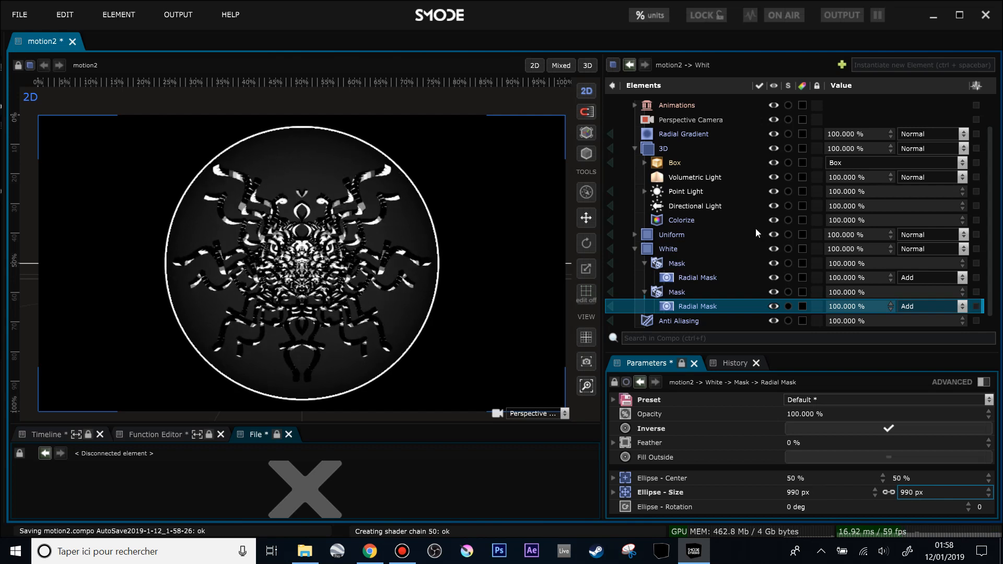
Disable the 3D composition's Colorize modifier and save the document with the Volumetric Light set to 7.7 %.
{"action": "left_click", "coordinate": [778, 220]}
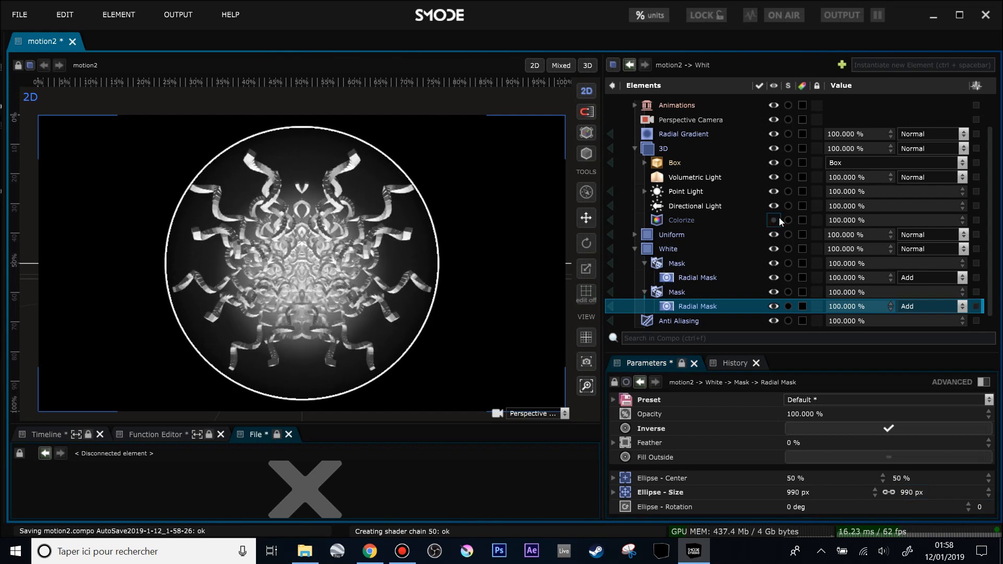
{"action": "left_click", "coordinate": [688, 193]}
{"action": "left_click_drag", "start_coordinate": [853, 181], "coordinate": [853, 204]}
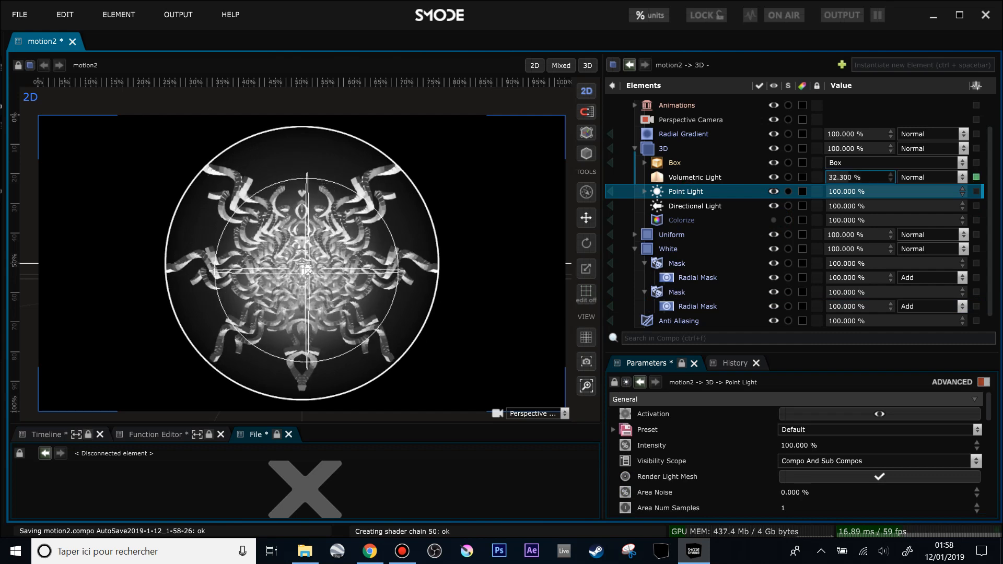
{"action": "key", "text": "ctrl+s"}
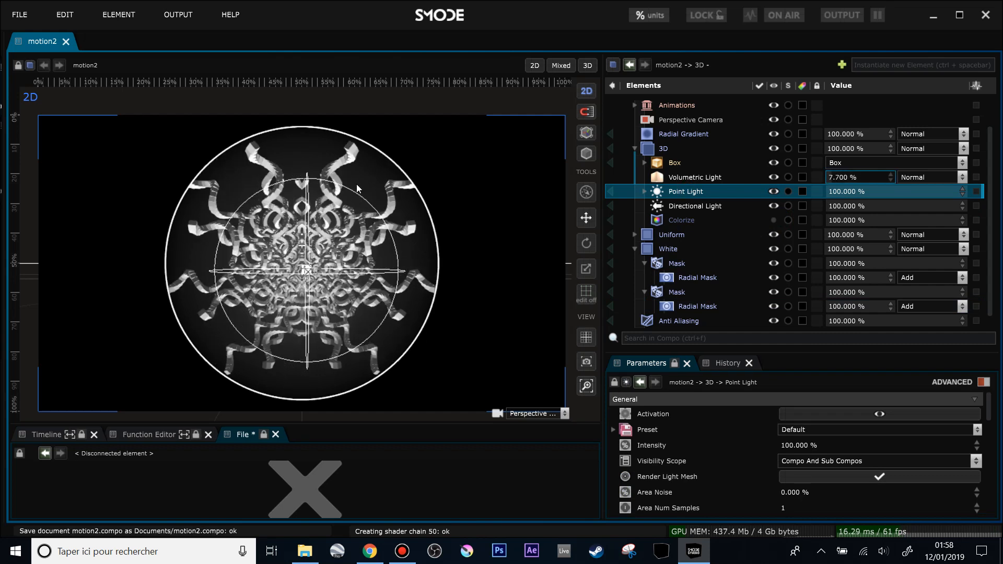
Collapse the 3D and White layers and add an Exposure color modifier to the motion2 composition.
{"action": "left_click", "coordinate": [636, 151]}
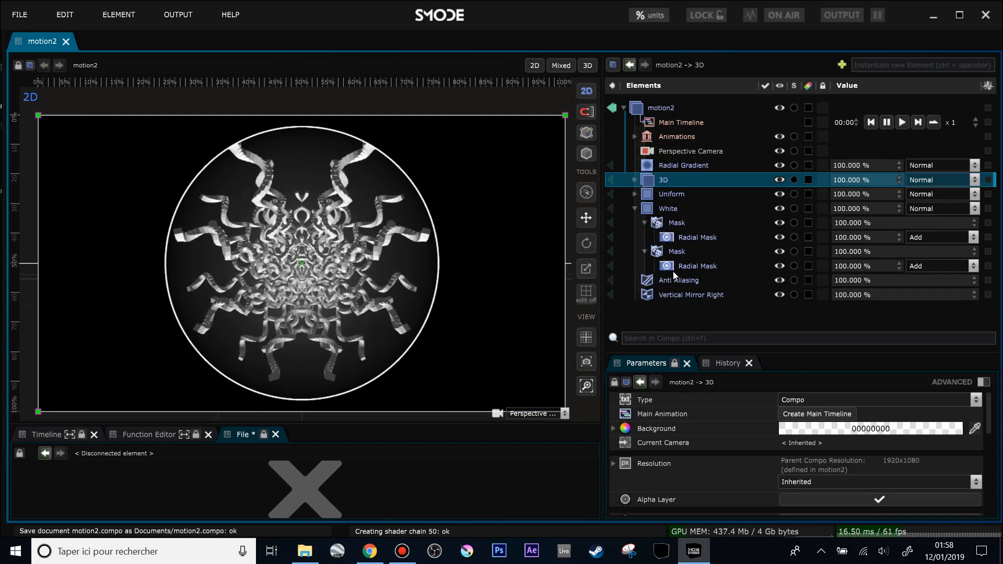
{"action": "scroll", "coordinate": [296, 259], "scroll_direction": "up", "scroll_amount": 2}
{"action": "left_click_drag", "start_coordinate": [296, 259], "coordinate": [299, 228]}
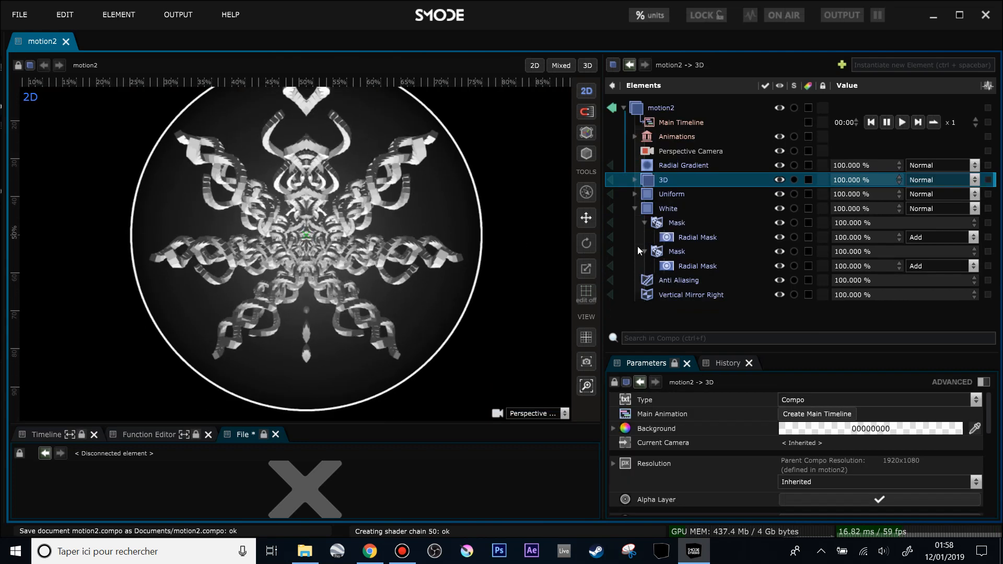
{"action": "left_click", "coordinate": [636, 209]}
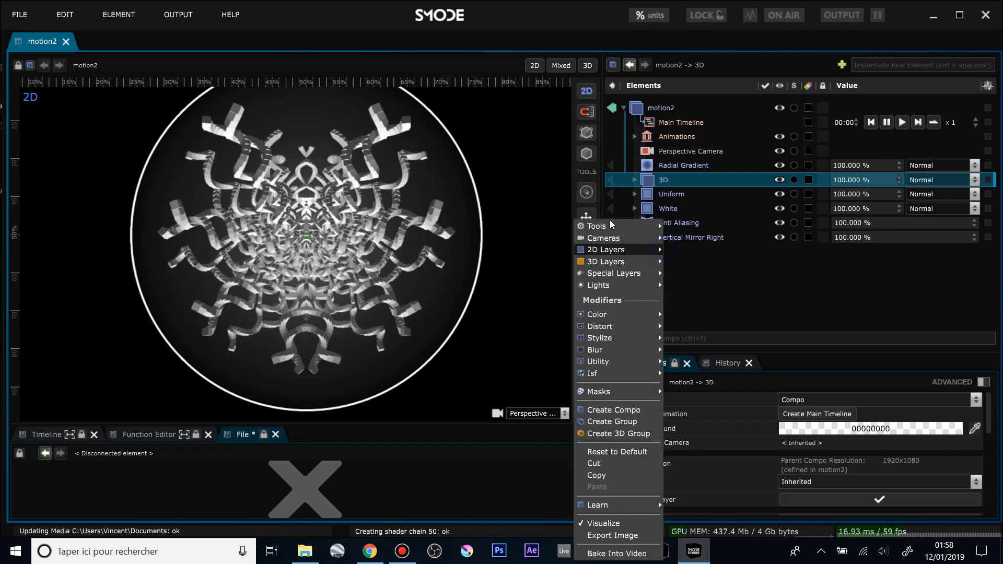
{"action": "right_click", "coordinate": [636, 219]}
{"action": "mouse_move", "coordinate": [615, 327]}
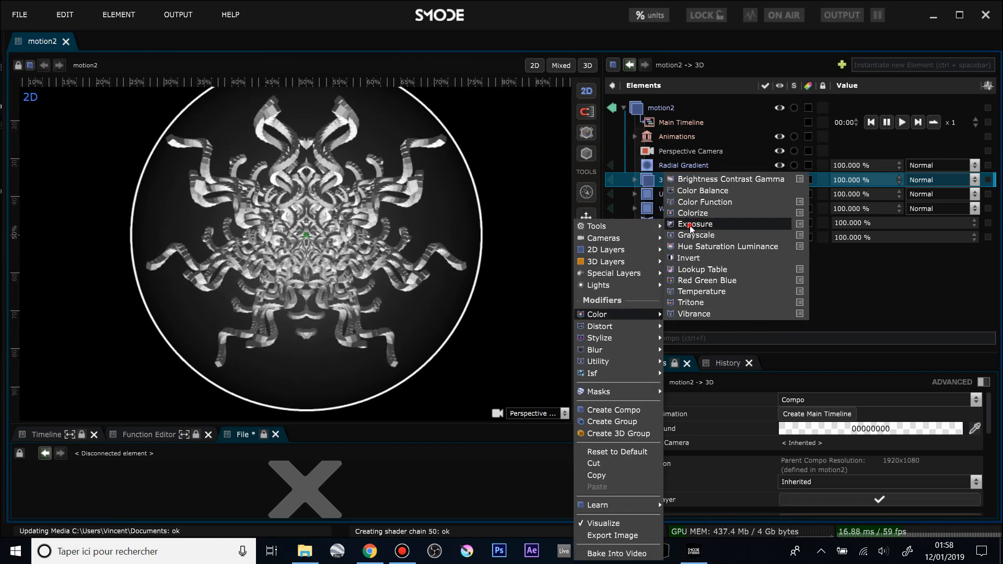
{"action": "left_click", "coordinate": [742, 224]}
Set the Exposure modifier's gamma to 0.7 and its exposure to 1.64.
{"action": "left_click_drag", "start_coordinate": [805, 460], "coordinate": [805, 470]}
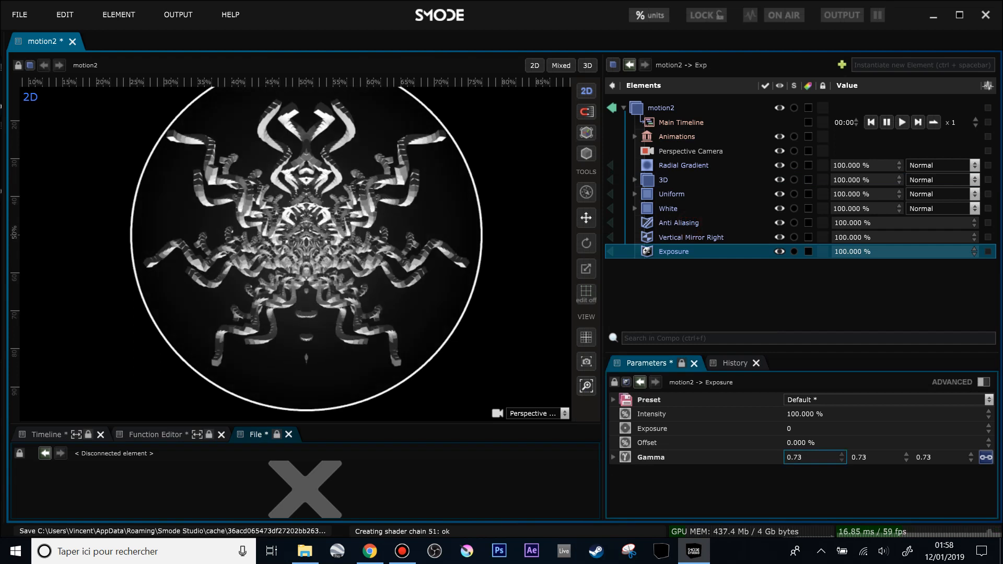
{"action": "left_click_drag", "start_coordinate": [807, 436], "coordinate": [807, 373]}
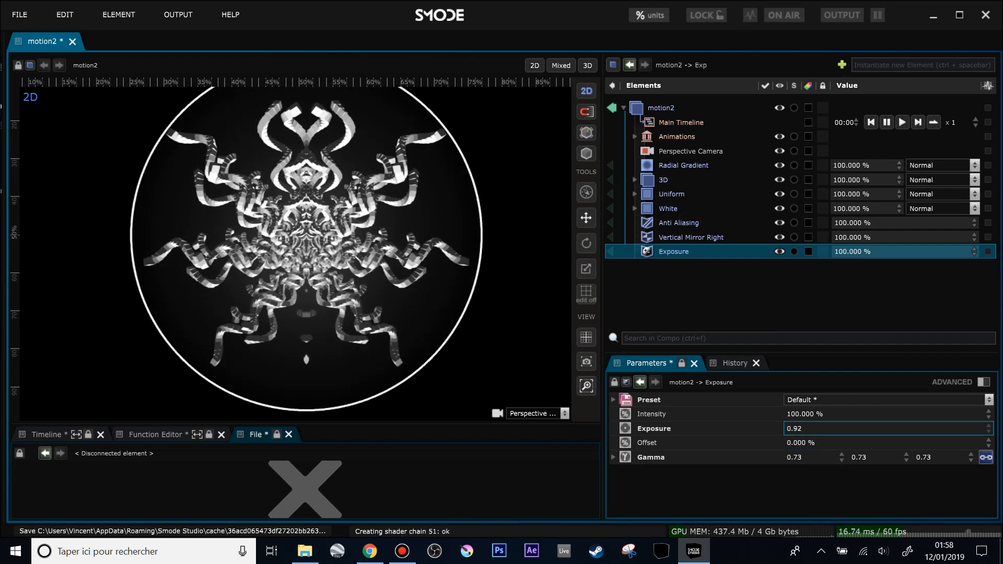
{"action": "left_click_drag", "start_coordinate": [806, 457], "coordinate": [805, 418]}
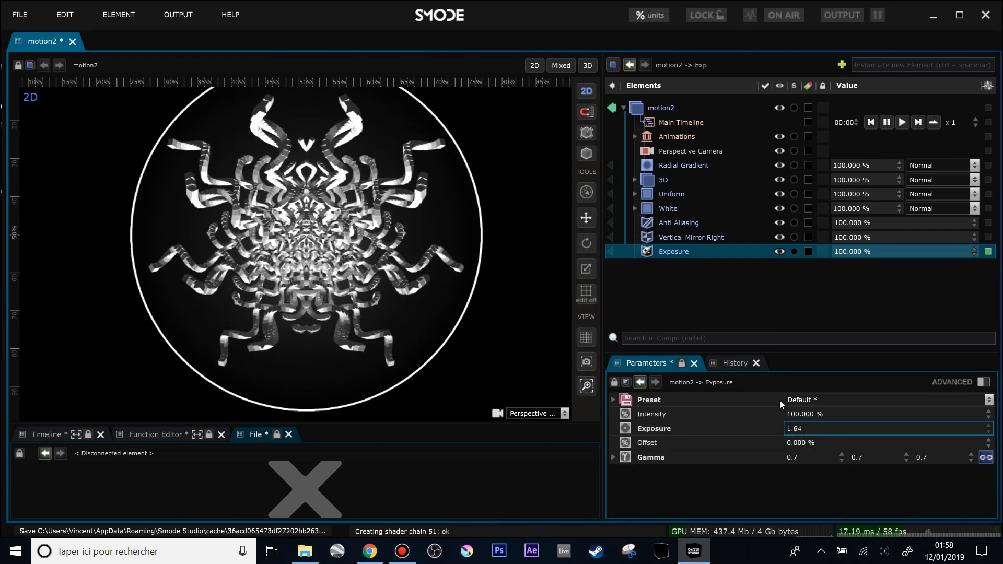
Add a default black Uniform 2D layer and place it between the Radial Gradient and the 3D composition.
{"action": "left_click_drag", "start_coordinate": [341, 245], "coordinate": [353, 275]}
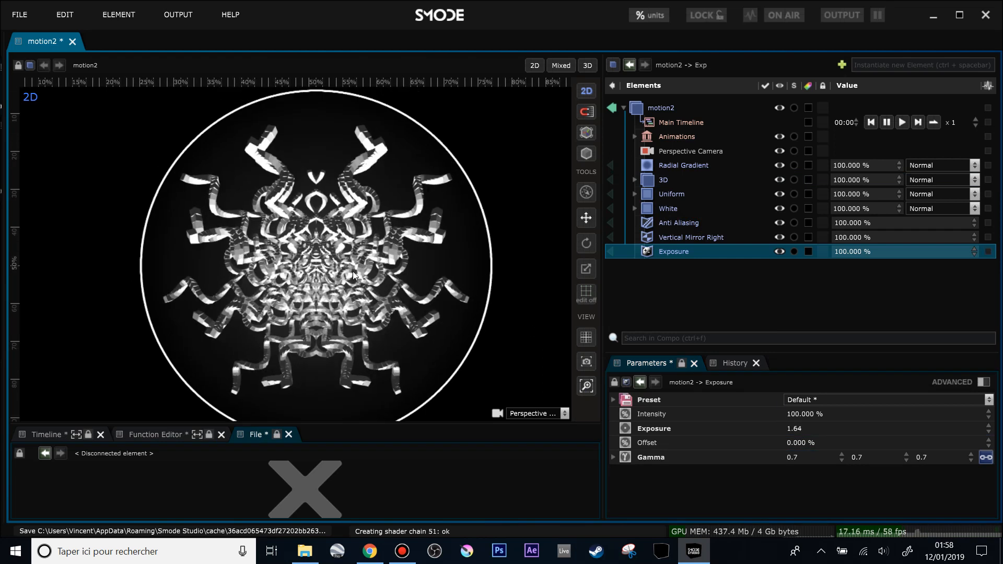
{"action": "left_click", "coordinate": [673, 165]}
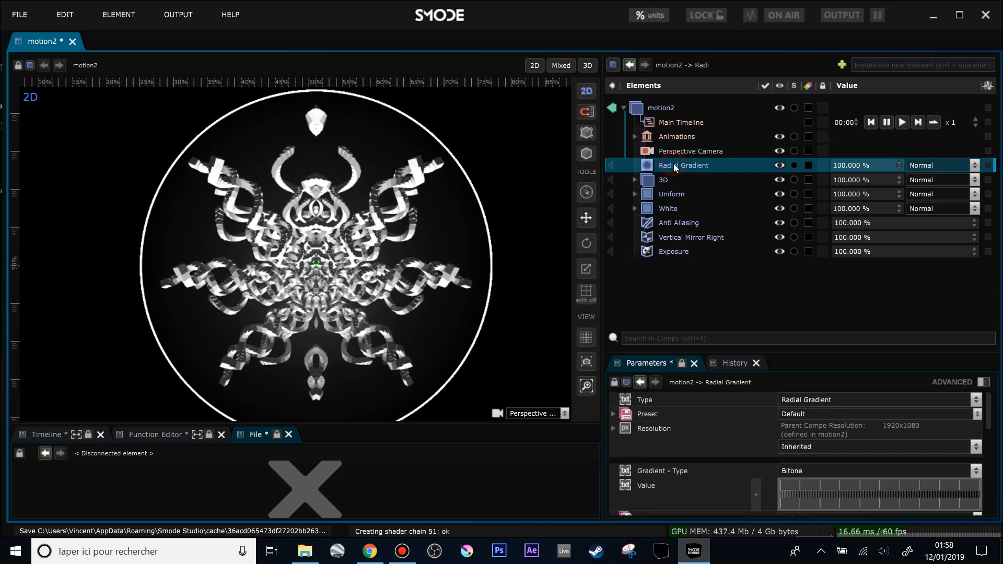
{"action": "right_click", "coordinate": [662, 277]}
{"action": "mouse_move", "coordinate": [602, 249]}
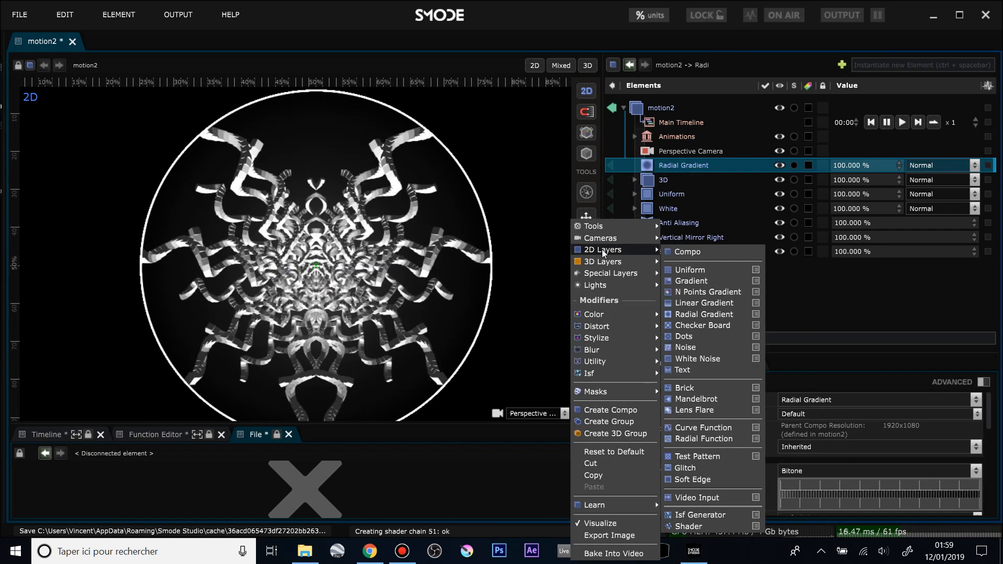
{"action": "left_click", "coordinate": [669, 270]}
{"action": "left_click_drag", "start_coordinate": [651, 221], "coordinate": [658, 183]}
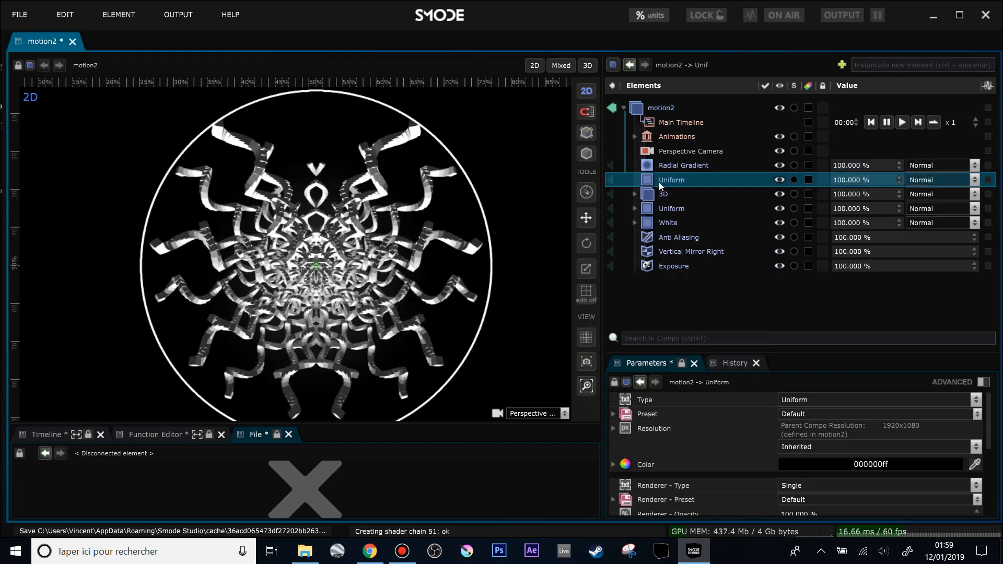
Wrap the black Uniform layer in a new composition named Background and show only that composition in the viewport.
{"action": "key", "text": "ctrl+g"}
{"action": "double_click", "coordinate": [667, 180]}
{"action": "type", "text": "Backg"}
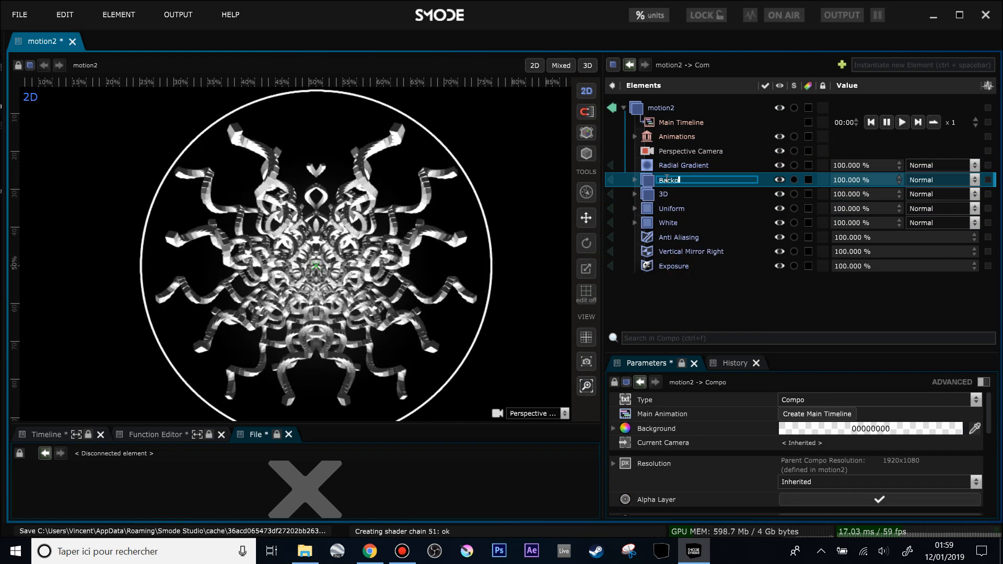
{"action": "type", "text": "round"}
{"action": "key", "text": "Return"}
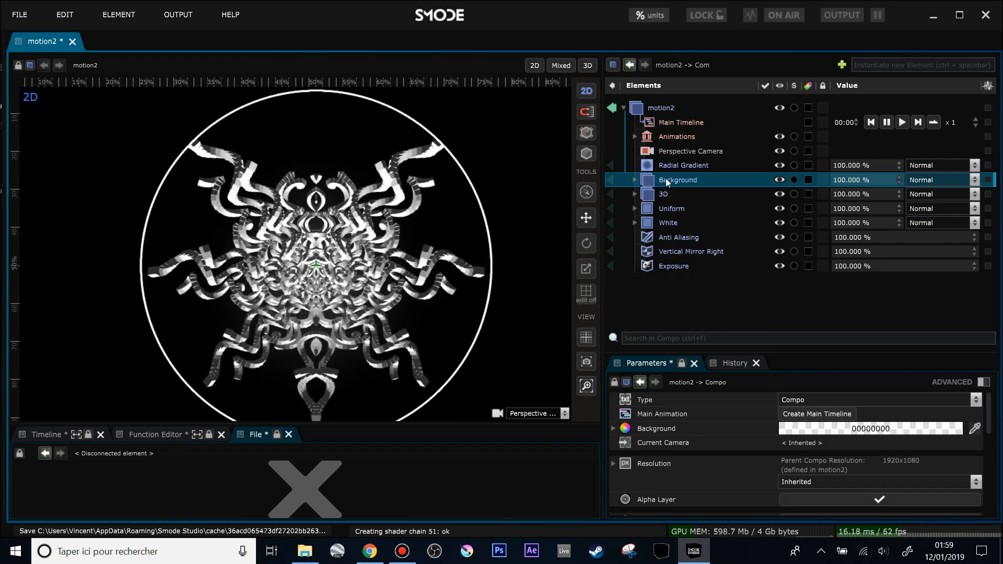
{"action": "left_click", "coordinate": [615, 178]}
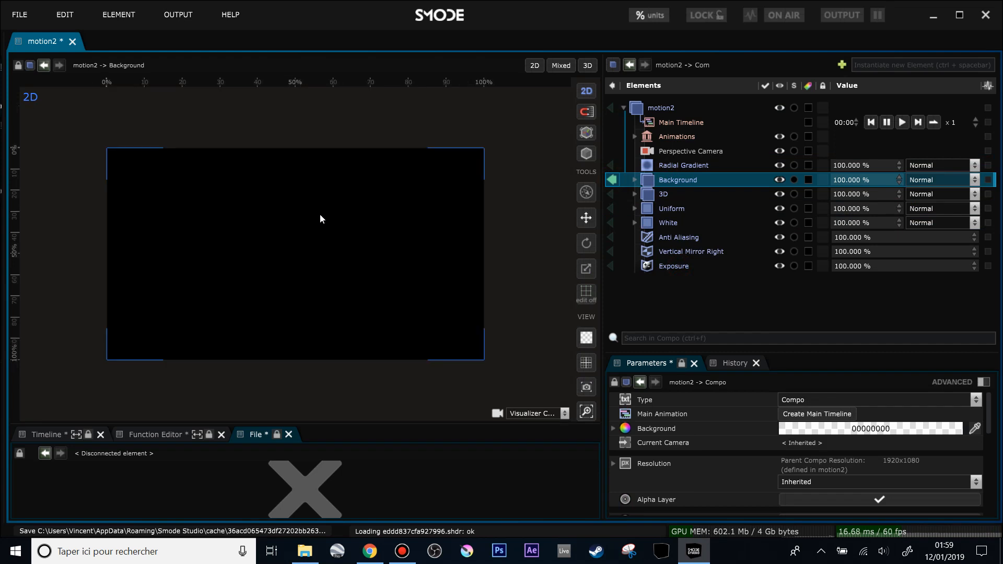
Add a second Uniform 2D layer inside the Background composition and set its color to white (FFFFFFFF).
{"action": "left_click", "coordinate": [669, 185]}
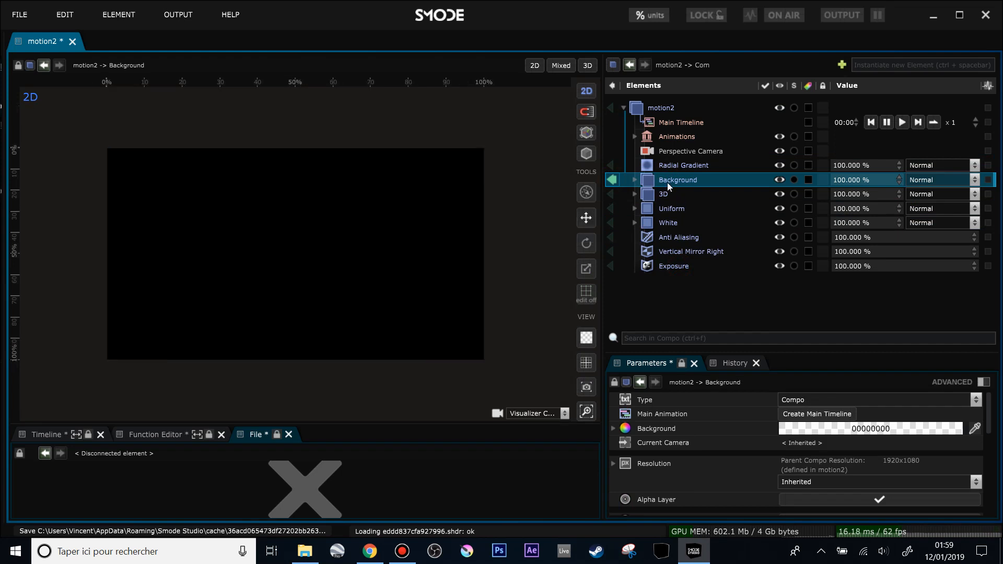
{"action": "right_click", "coordinate": [656, 183]}
{"action": "mouse_move", "coordinate": [627, 112]}
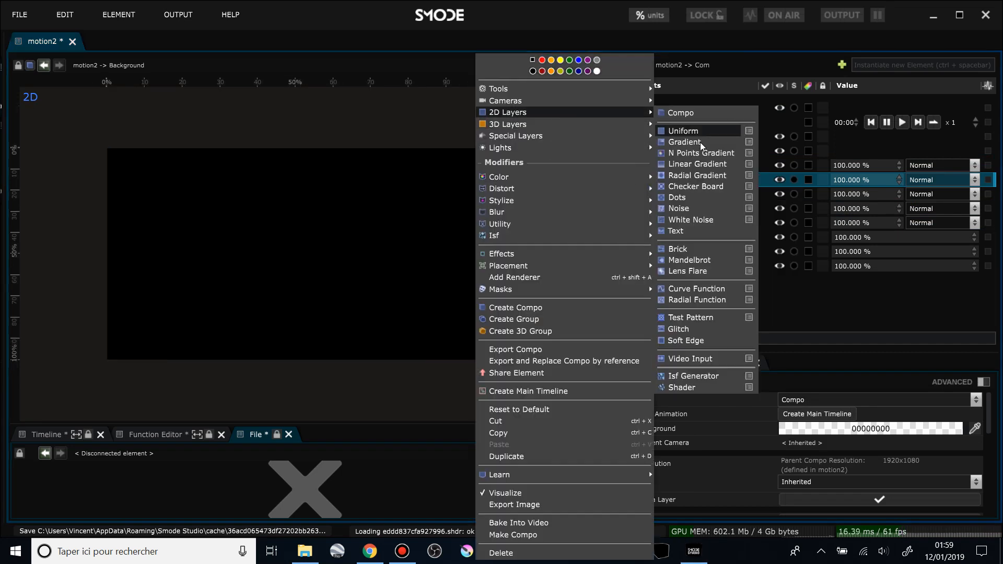
{"action": "left_click", "coordinate": [695, 132]}
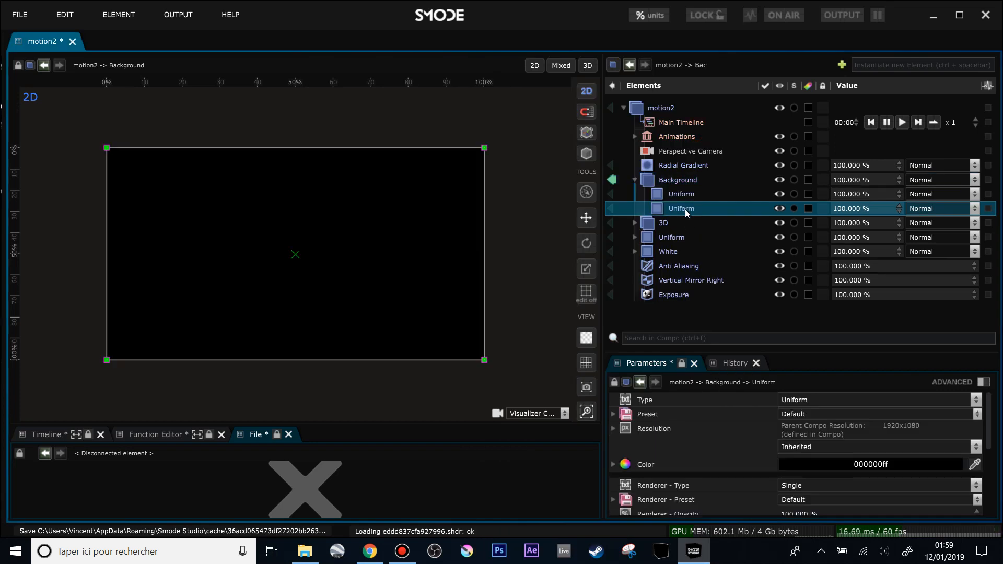
{"action": "left_click", "coordinate": [871, 463]}
{"action": "left_click_drag", "start_coordinate": [815, 459], "coordinate": [690, 293]}
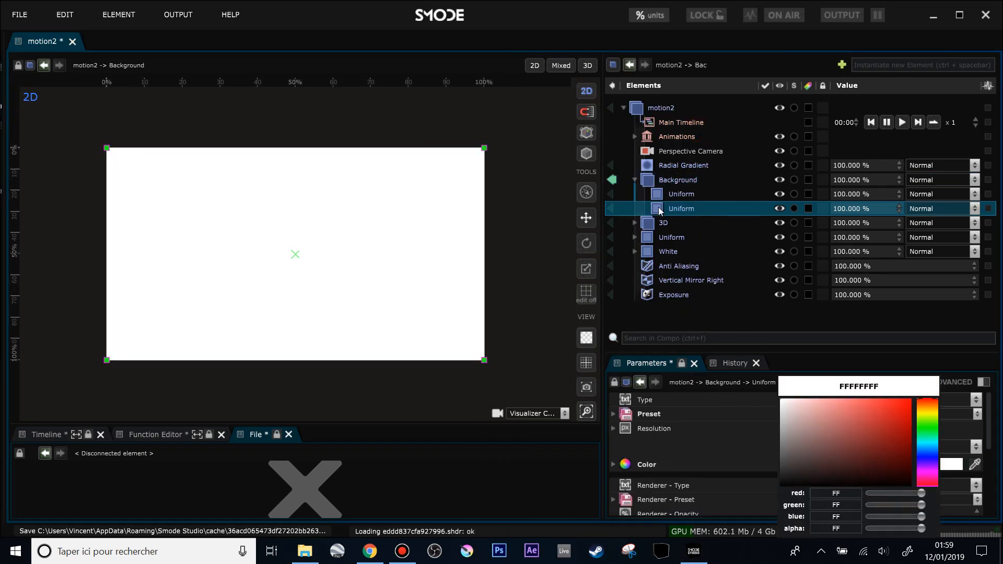
Try the Placement fx Mask preset on the white Uniform layer and inspect its nested placement mask.
{"action": "right_click", "coordinate": [660, 209]}
{"action": "mouse_move", "coordinate": [547, 369]}
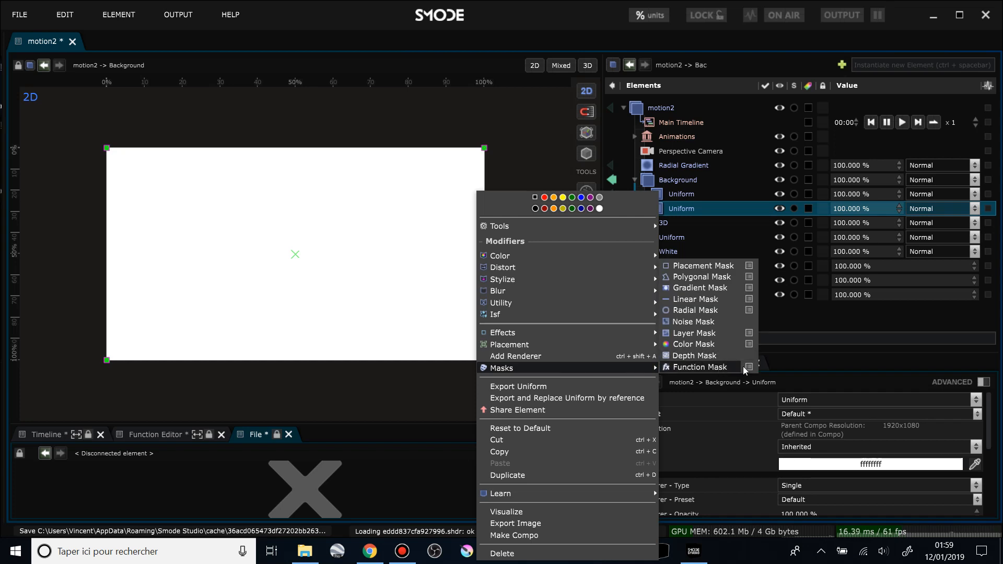
{"action": "mouse_move", "coordinate": [757, 368]}
{"action": "left_click", "coordinate": [800, 353]}
{"action": "left_click", "coordinate": [664, 235]}
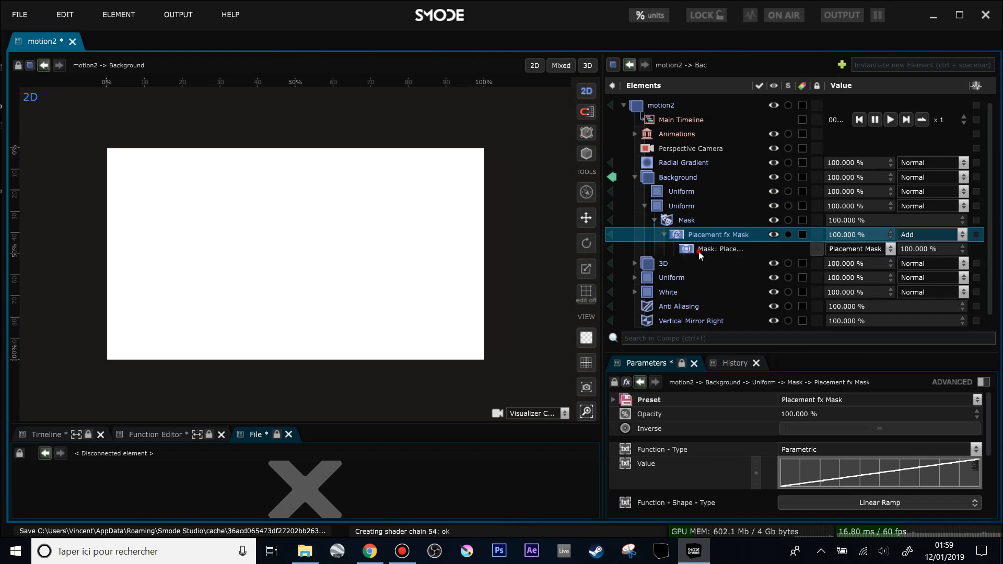
{"action": "left_click", "coordinate": [699, 250]}
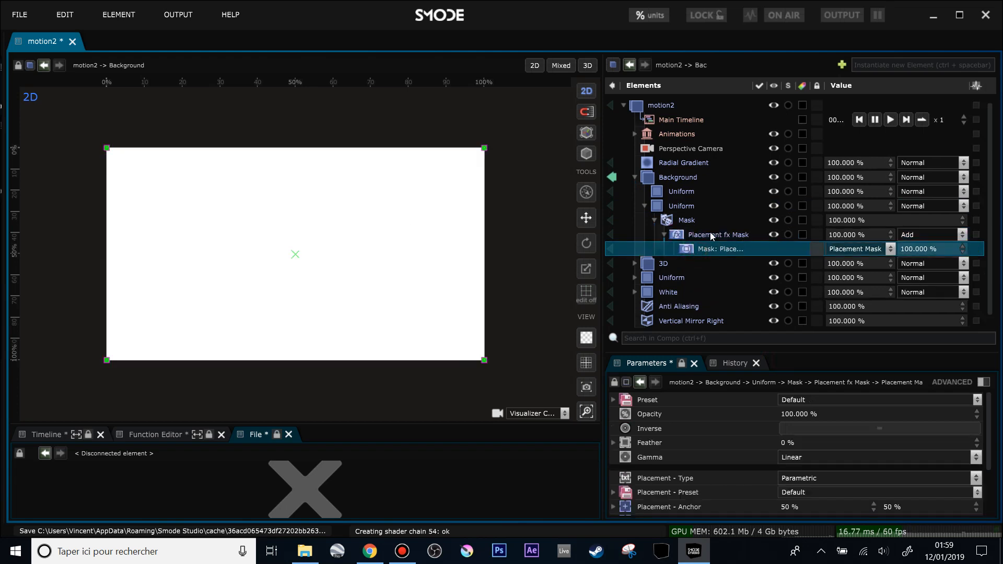
Delete the mask from the white Uniform layer.
{"action": "left_click", "coordinate": [710, 232]}
{"action": "left_click", "coordinate": [694, 220]}
{"action": "key", "text": "Delete"}
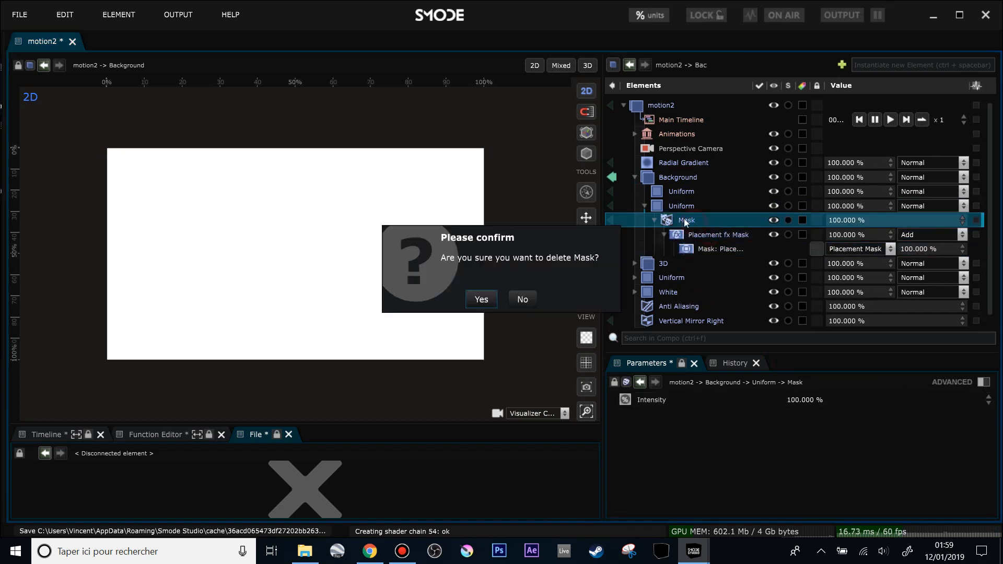
{"action": "key", "text": "Return"}
Add a default Function Mask to the white Uniform layer and change its nested mask to a Radial Mask.
{"action": "left_click", "coordinate": [680, 208]}
{"action": "right_click", "coordinate": [681, 208]}
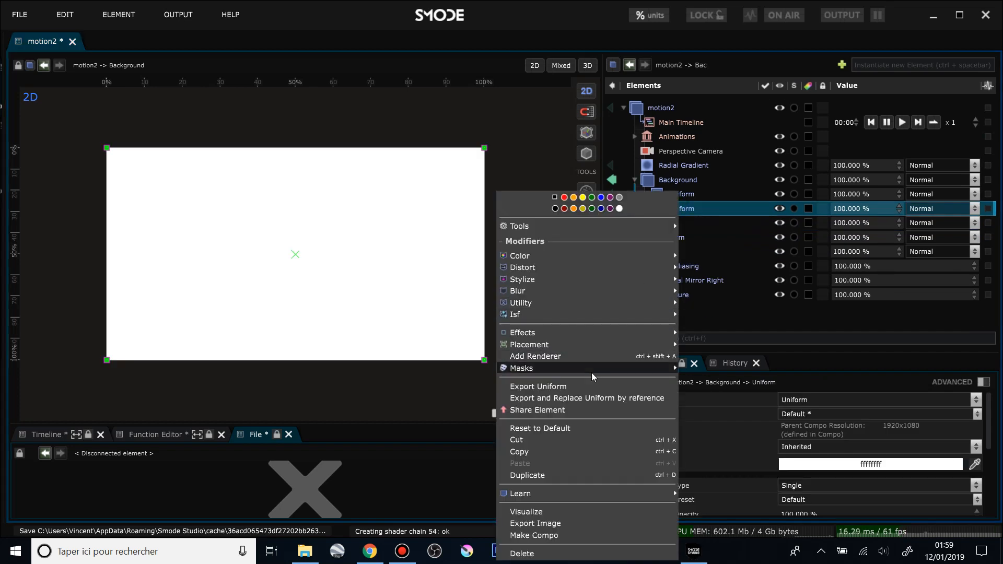
{"action": "mouse_move", "coordinate": [663, 368]}
{"action": "left_click", "coordinate": [742, 368]}
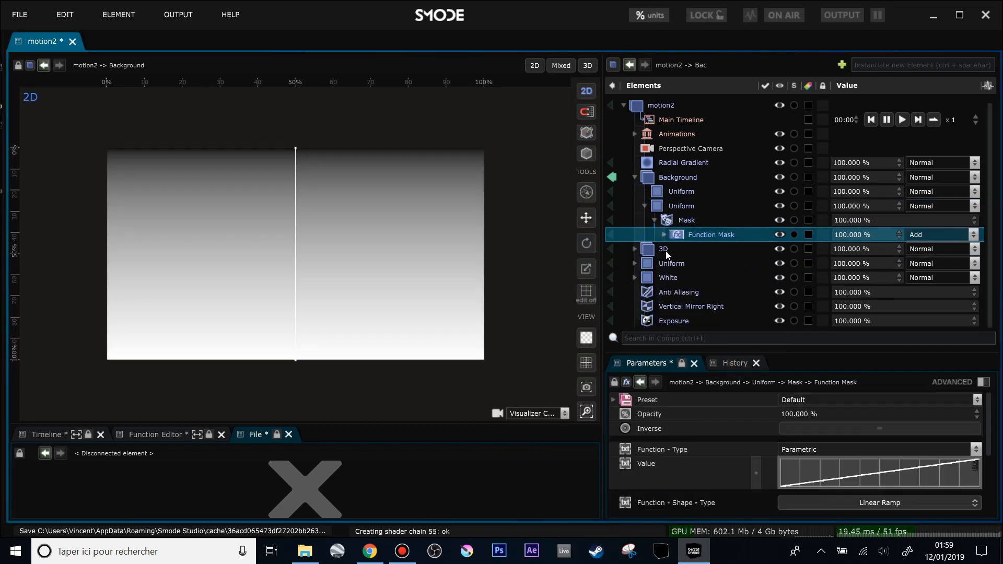
{"action": "left_click", "coordinate": [663, 236]}
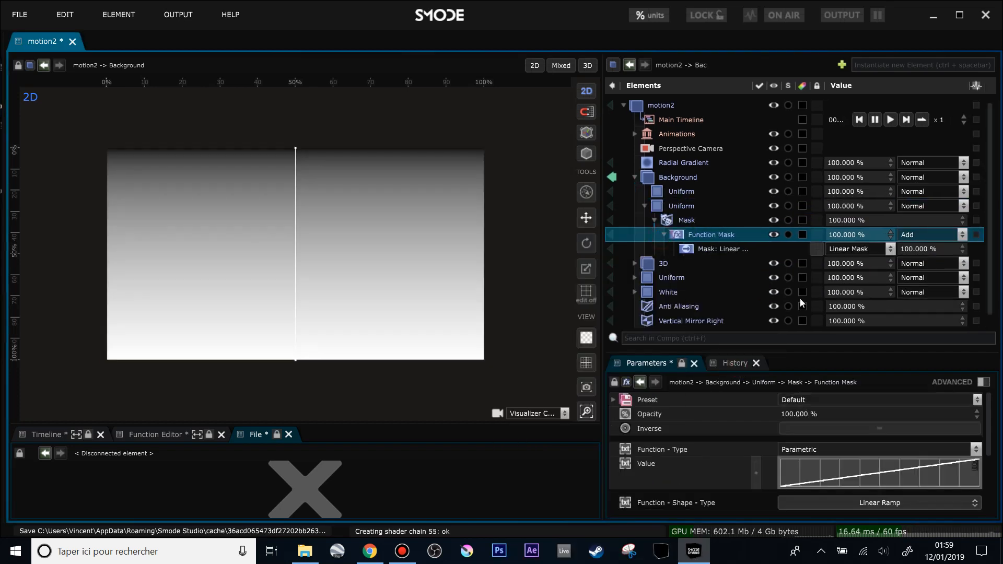
{"action": "left_click", "coordinate": [861, 250]}
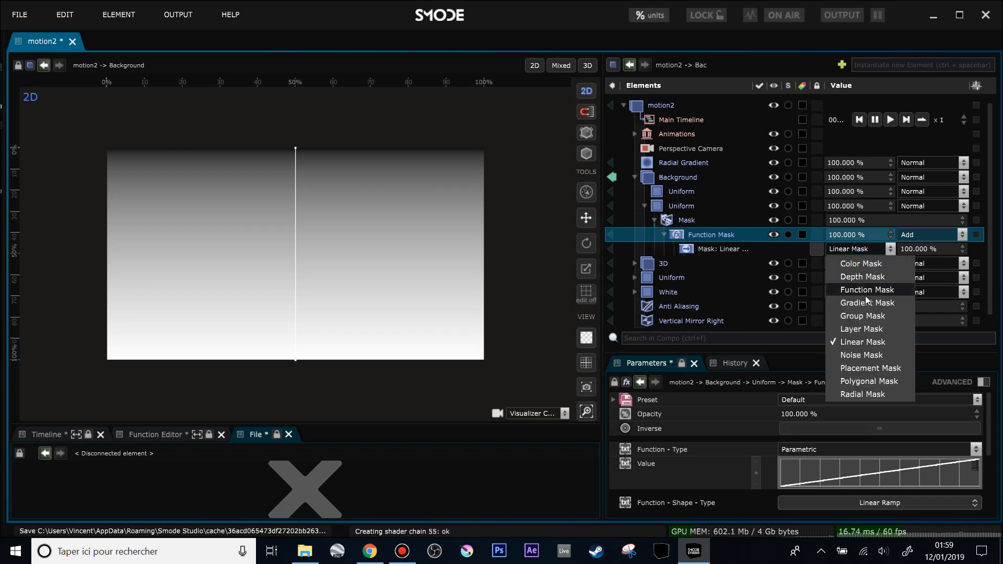
{"action": "left_click", "coordinate": [872, 395]}
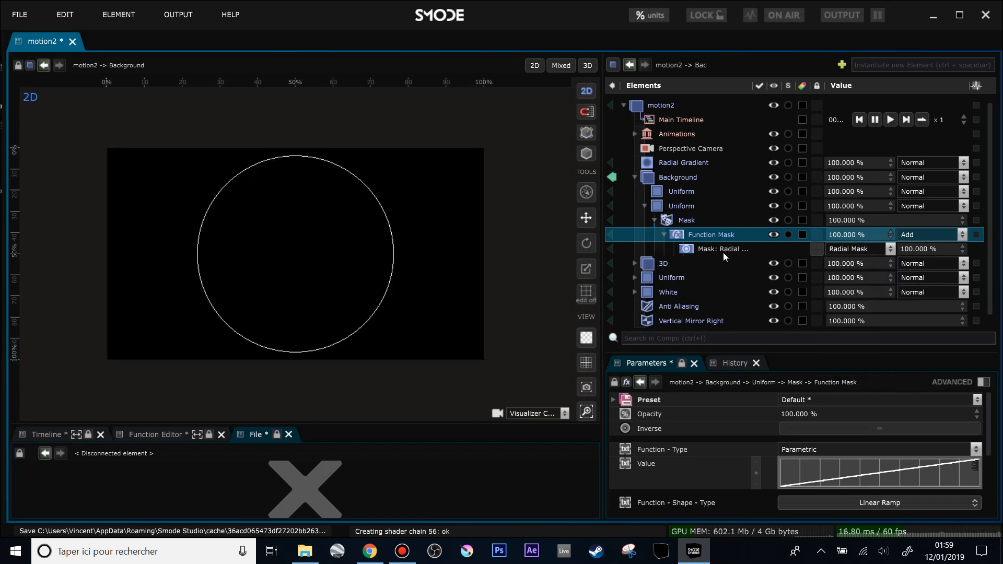
Enlarge the parameters area and set the nested Radial Mask's feather to 100 %.
{"action": "left_click", "coordinate": [719, 251]}
{"action": "scroll", "coordinate": [706, 237], "scroll_direction": "down", "scroll_amount": 1}
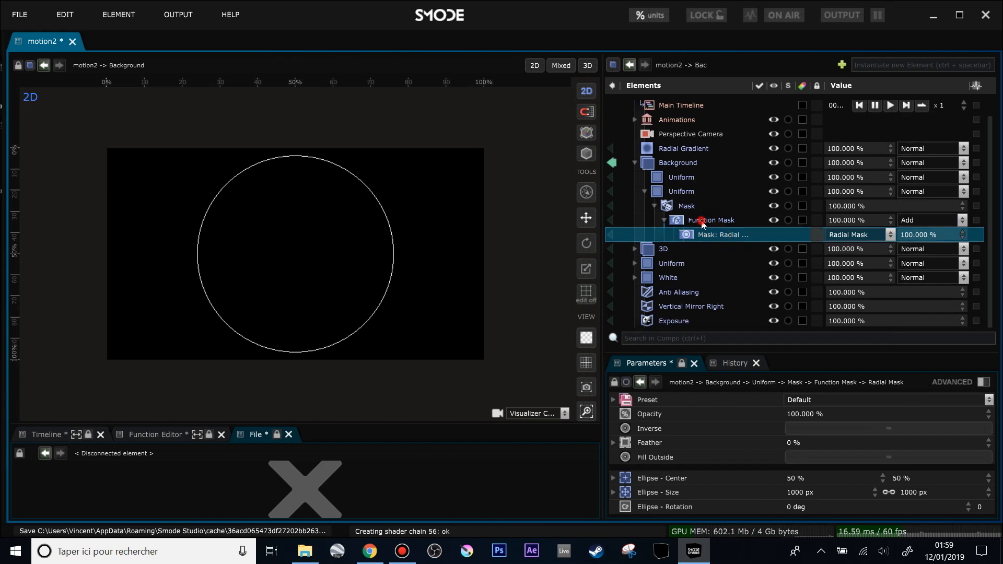
{"action": "left_click", "coordinate": [701, 221]}
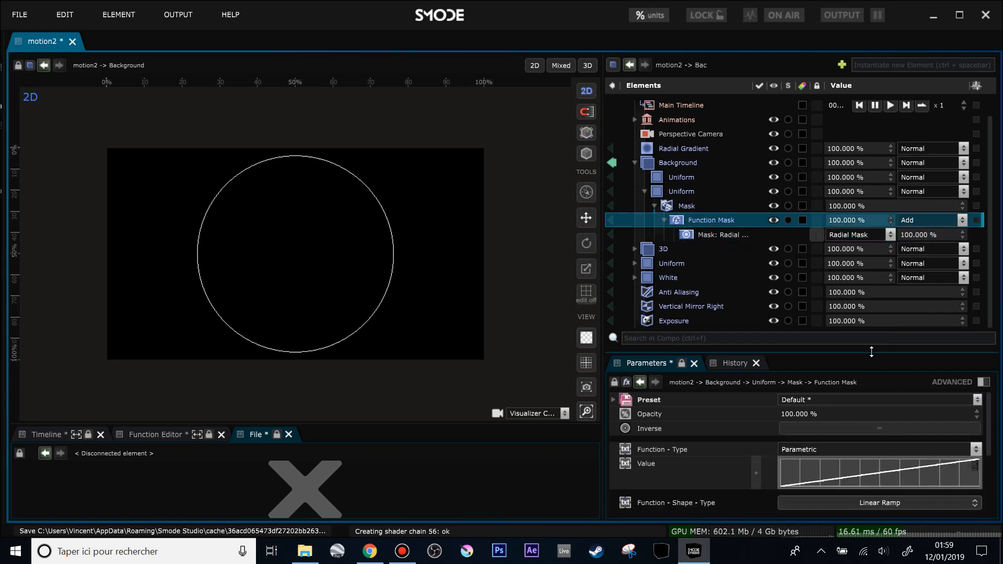
{"action": "left_click_drag", "start_coordinate": [872, 351], "coordinate": [872, 285]}
{"action": "scroll", "coordinate": [741, 366], "scroll_direction": "down", "scroll_amount": 3}
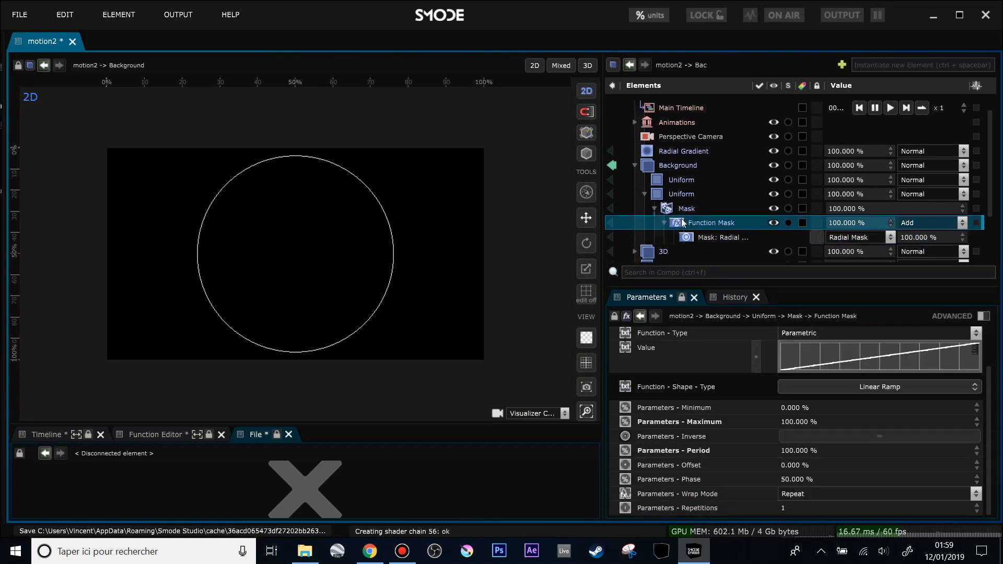
{"action": "key", "text": "Up"}
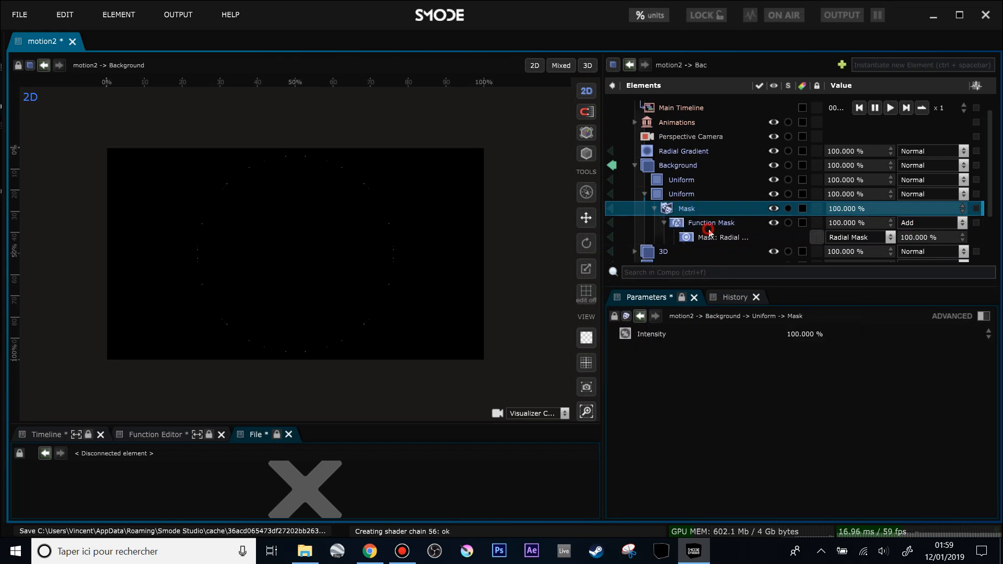
{"action": "key", "text": "Down"}
{"action": "key", "text": "Down"}
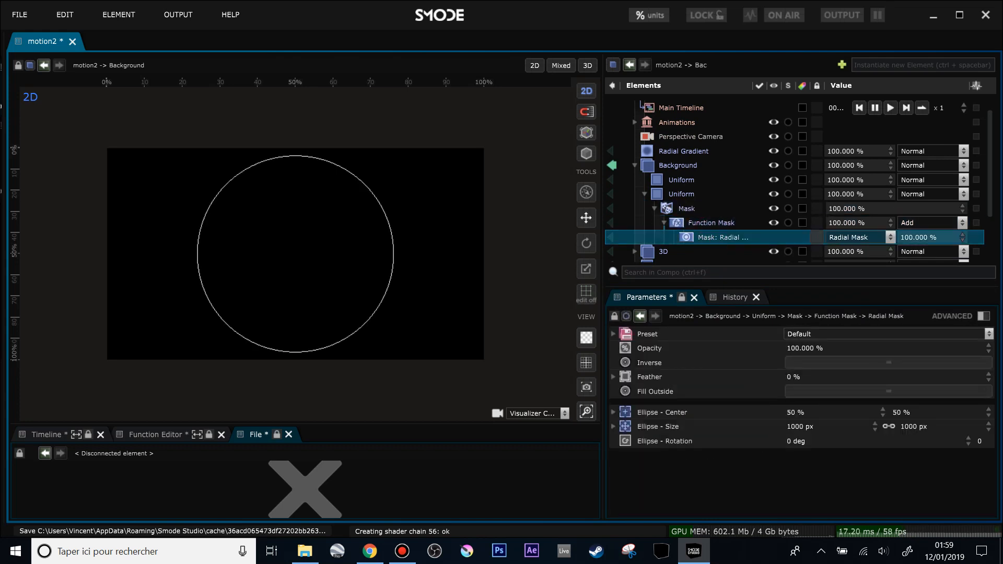
{"action": "left_click_drag", "start_coordinate": [989, 376], "coordinate": [989, 324]}
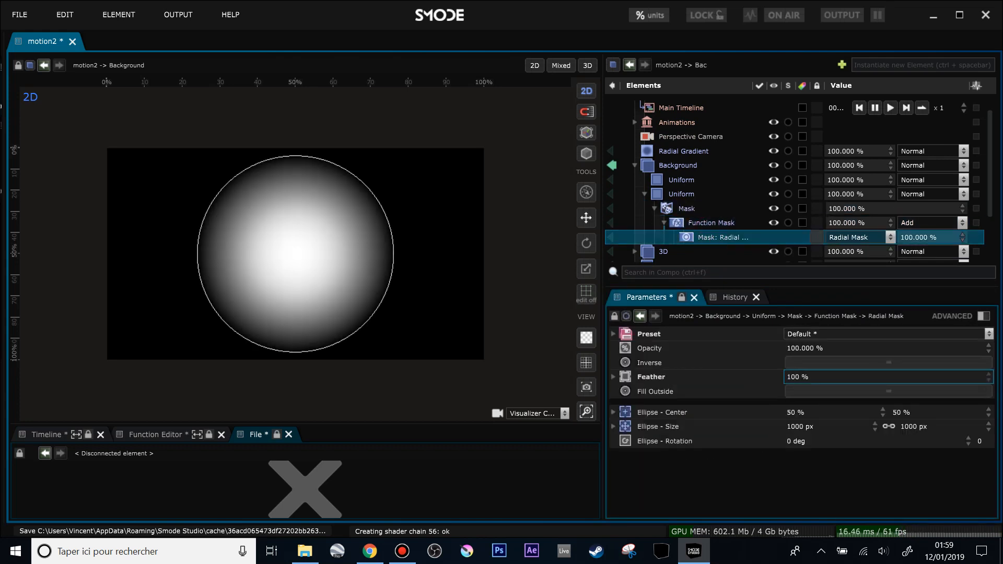
Try lower feather values such as 17 % on the Radial Mask and return the feather to 100 %.
{"action": "left_click", "coordinate": [718, 228]}
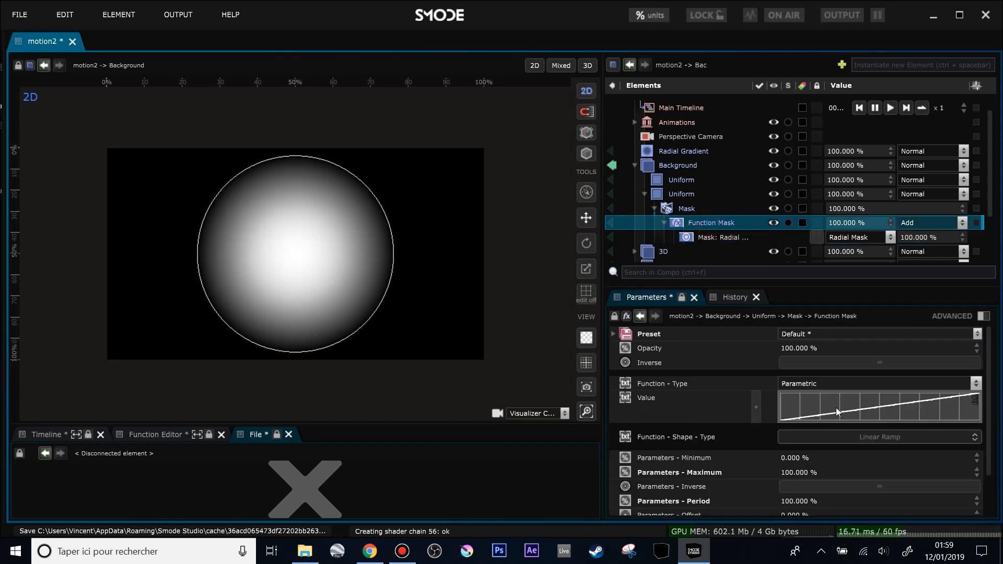
{"action": "left_click", "coordinate": [717, 241]}
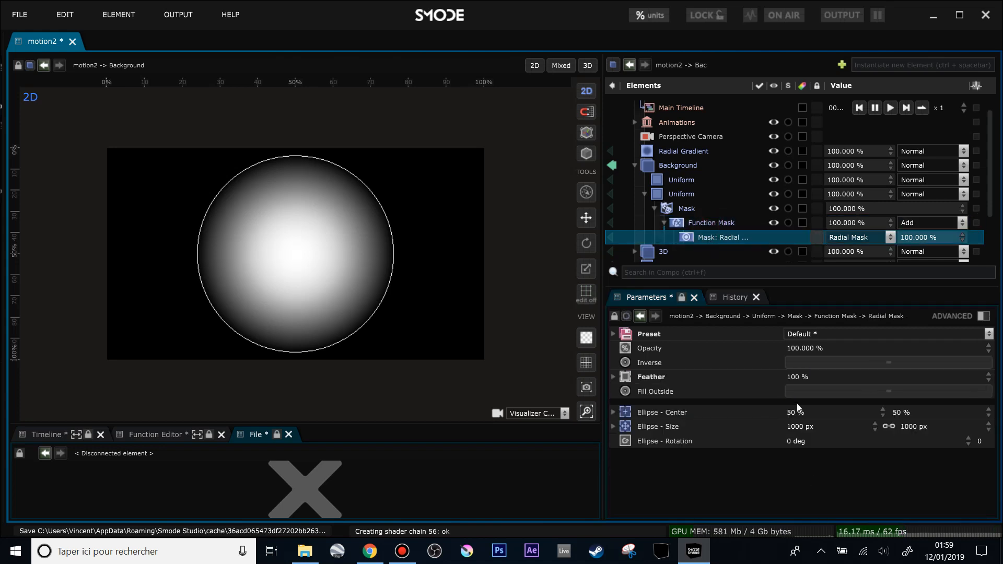
{"action": "left_click_drag", "start_coordinate": [798, 375], "coordinate": [798, 427]}
{"action": "mouse_move", "coordinate": [798, 377]}
{"action": "left_mouse_down"}
{"action": "mouse_move", "coordinate": [798, 325]}
{"action": "mouse_move", "coordinate": [798, 368]}
{"action": "left_mouse_up"}
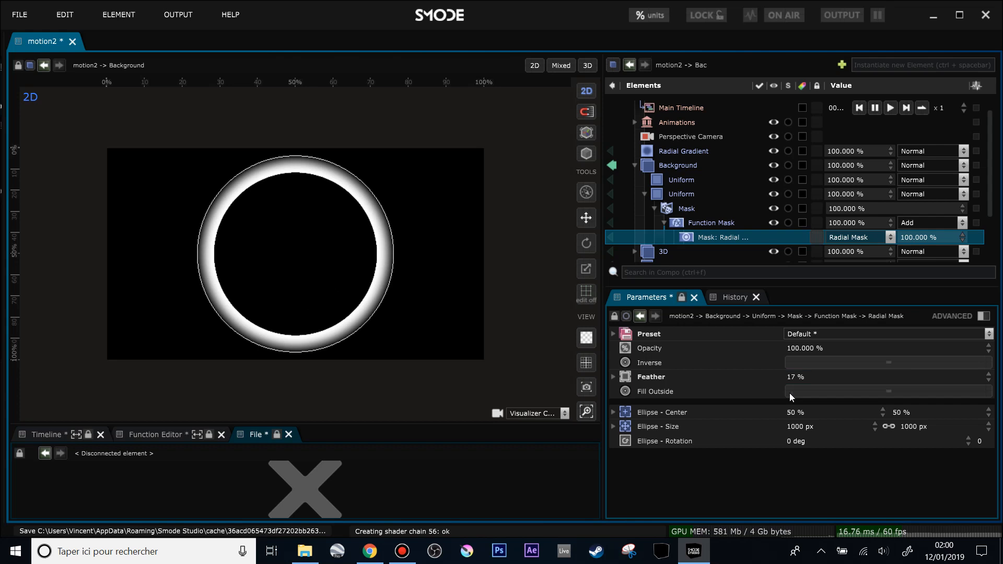
{"action": "left_click_drag", "start_coordinate": [790, 376], "coordinate": [790, 332]}
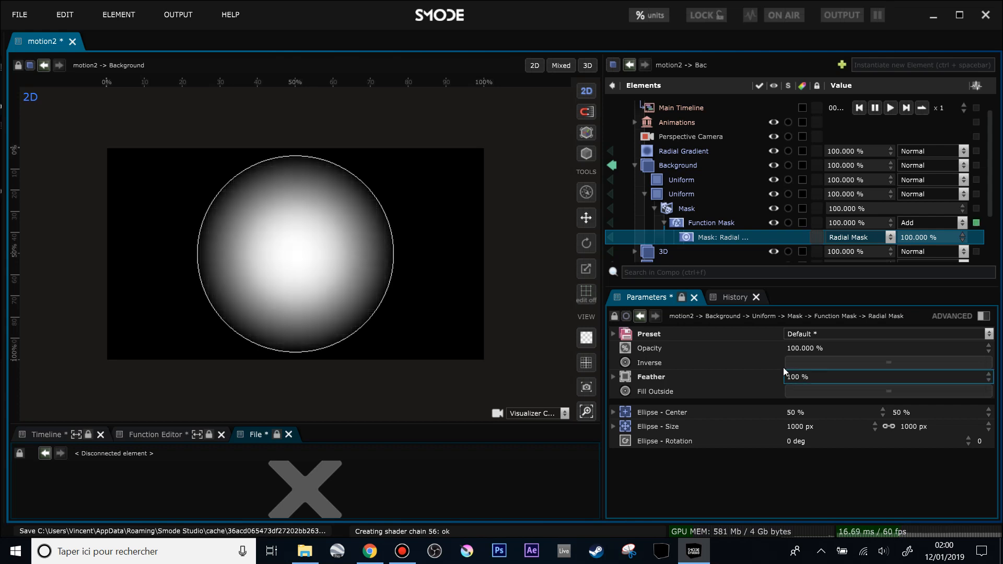
Set the Function Mask's shape type to Sinus with 5 repetitions.
{"action": "left_click", "coordinate": [733, 223]}
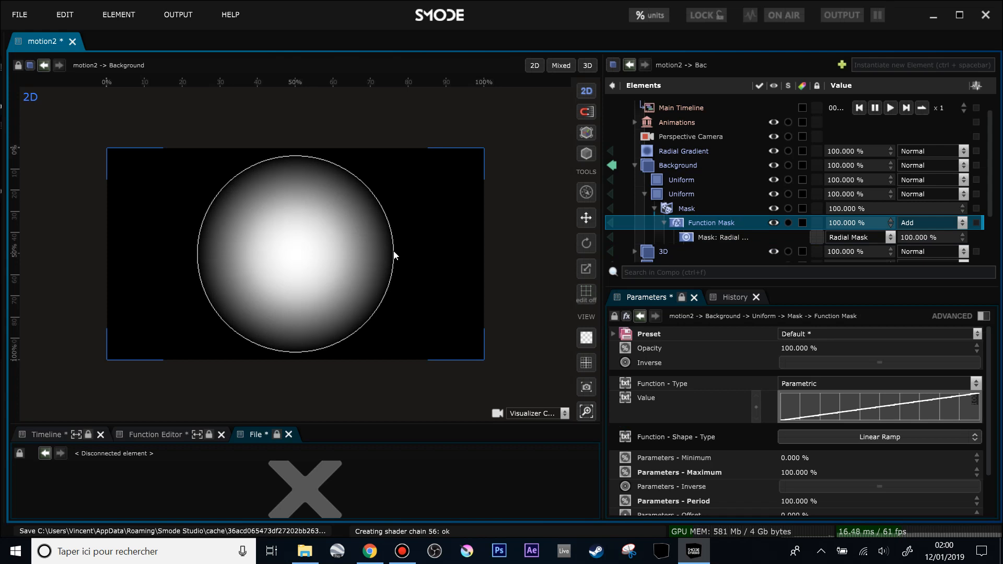
{"action": "left_click", "coordinate": [840, 437]}
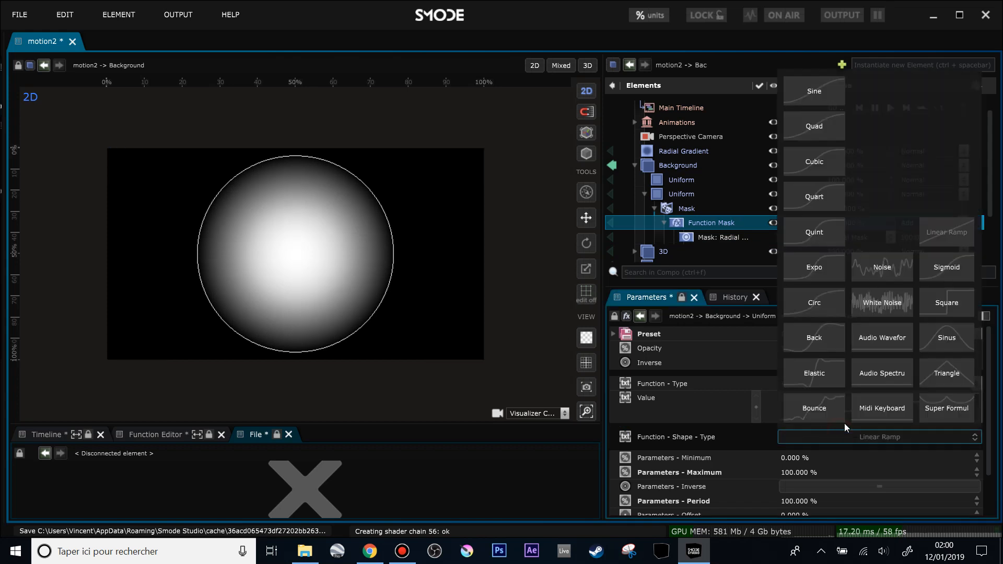
{"action": "left_click", "coordinate": [947, 337]}
{"action": "scroll", "coordinate": [817, 470], "scroll_direction": "down", "scroll_amount": 1}
{"action": "left_click_drag", "start_coordinate": [799, 508], "coordinate": [799, 487]}
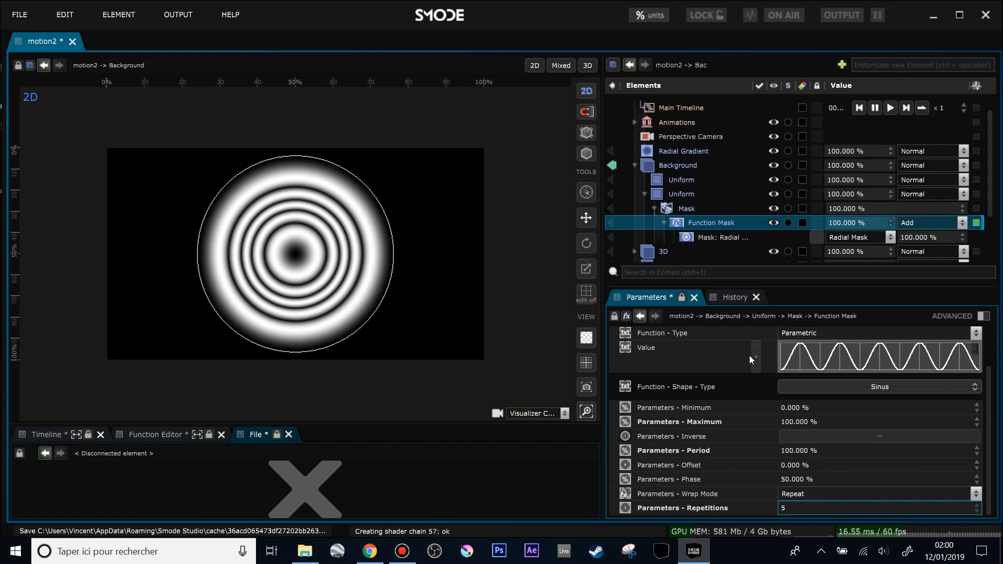
Show the Radial Mask's advanced parameters and set its feather exponent to 1.
{"action": "left_click", "coordinate": [702, 238]}
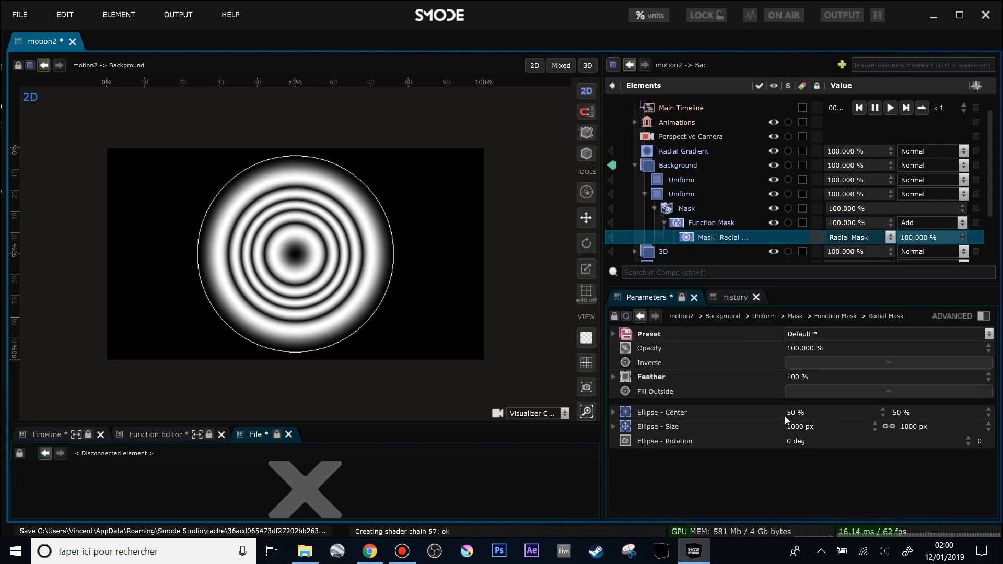
{"action": "left_click", "coordinate": [982, 316]}
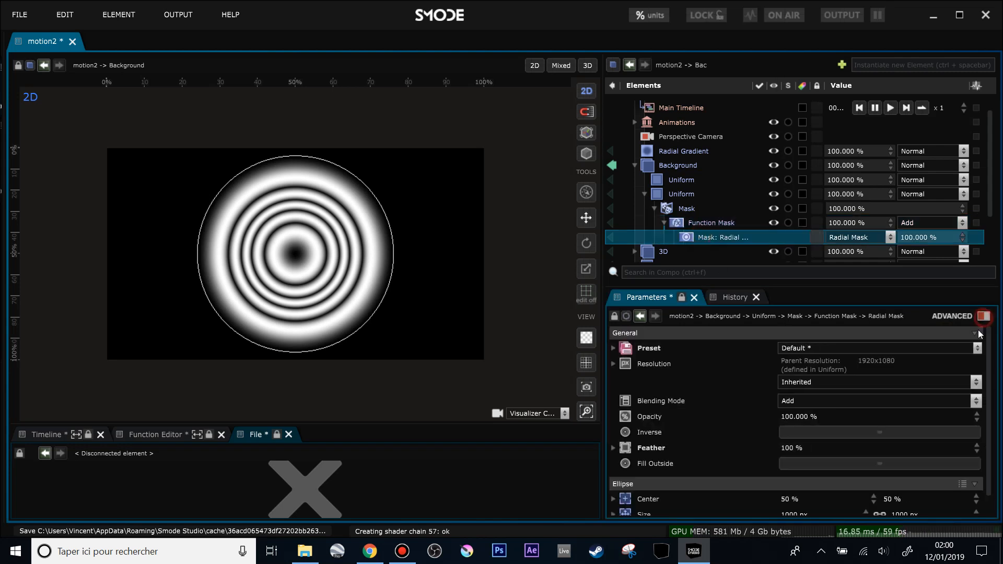
{"action": "scroll", "coordinate": [820, 451], "scroll_direction": "down", "scroll_amount": 1}
{"action": "left_click", "coordinate": [622, 428]}
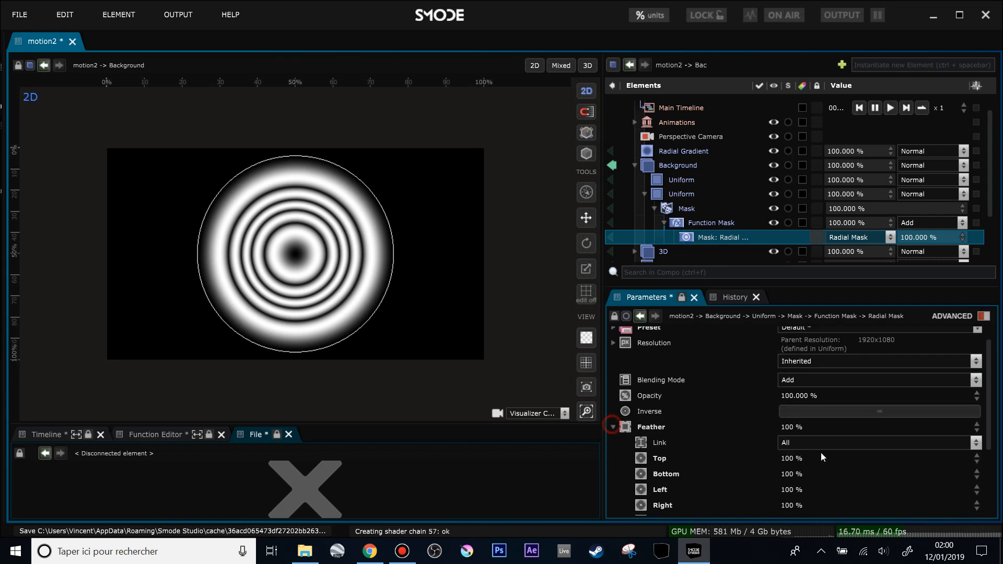
{"action": "scroll", "coordinate": [767, 468], "scroll_direction": "down", "scroll_amount": 3}
{"action": "scroll", "coordinate": [701, 382], "scroll_direction": "up", "scroll_amount": 2}
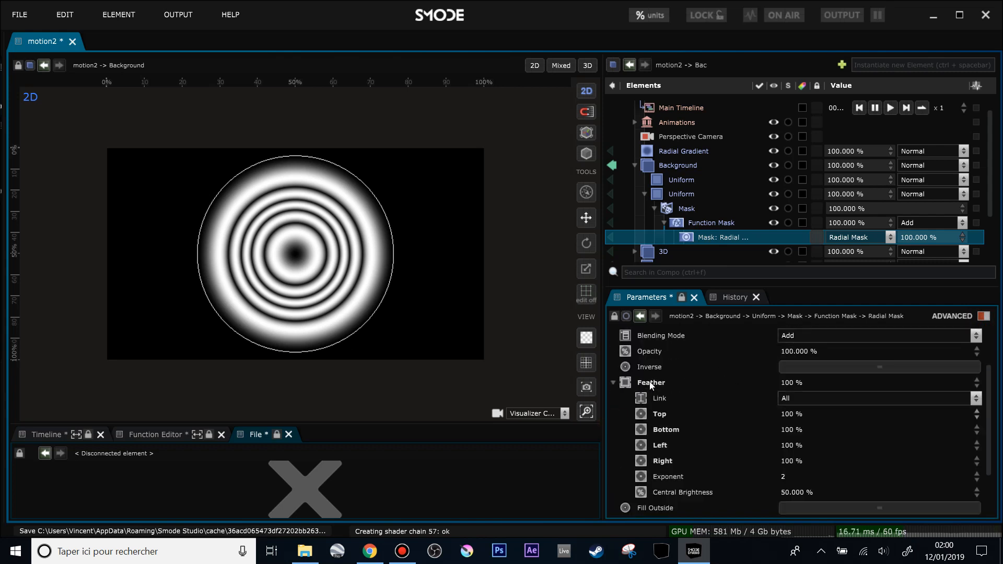
{"action": "left_click", "coordinate": [785, 477]}
{"action": "type", "text": "1"}
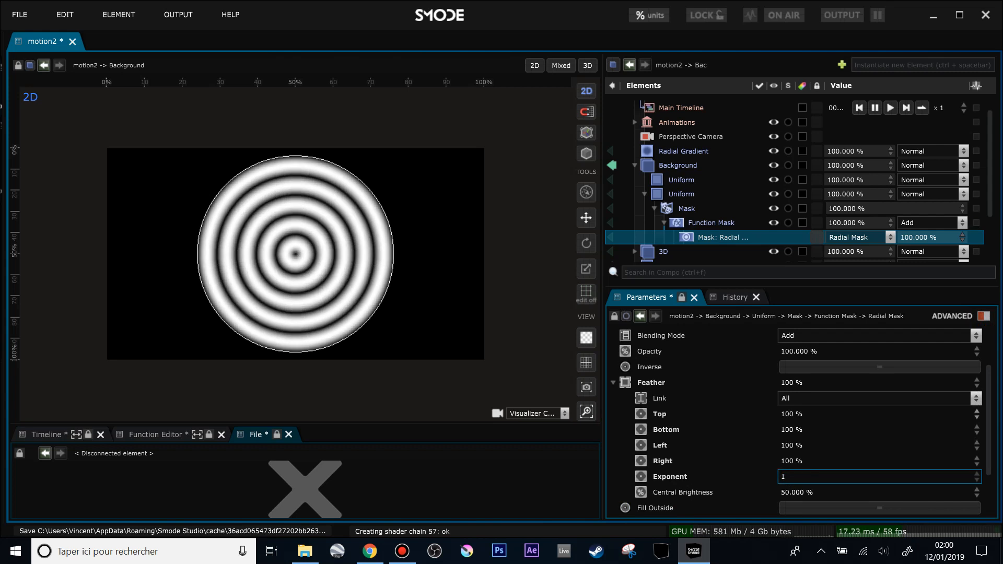
{"action": "mouse_move", "coordinate": [977, 476]}
{"action": "left_mouse_down"}
{"action": "mouse_move", "coordinate": [977, 449]}
{"action": "mouse_move", "coordinate": [976, 477]}
{"action": "left_mouse_up"}
Animate the Function Mask's Offset parameter with a linear loop.
{"action": "left_click", "coordinate": [705, 224]}
{"action": "scroll", "coordinate": [830, 423], "scroll_direction": "down", "scroll_amount": 1}
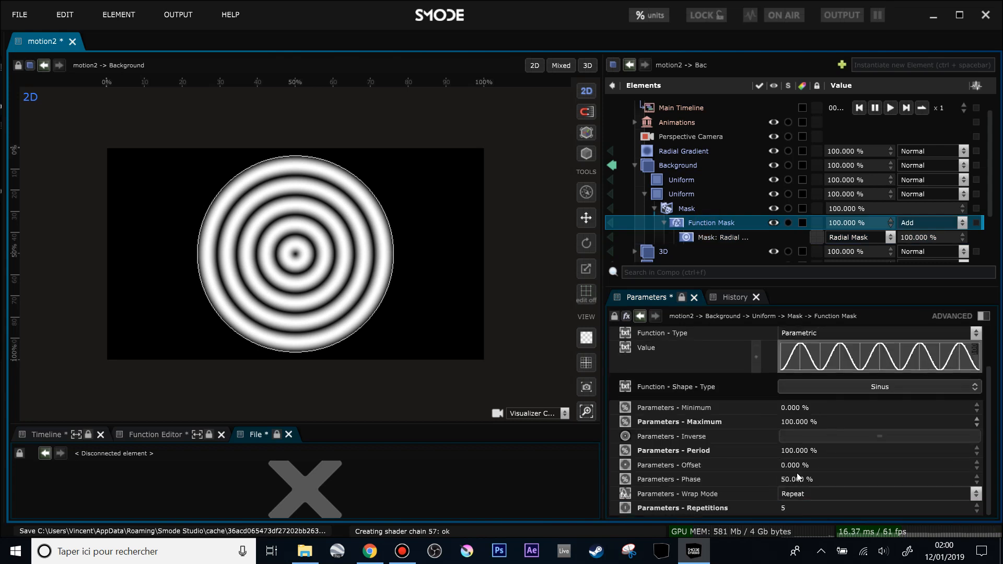
{"action": "mouse_move", "coordinate": [843, 445]}
{"action": "left_mouse_down"}
{"action": "mouse_move", "coordinate": [843, 466]}
{"action": "mouse_move", "coordinate": [844, 445]}
{"action": "left_mouse_up"}
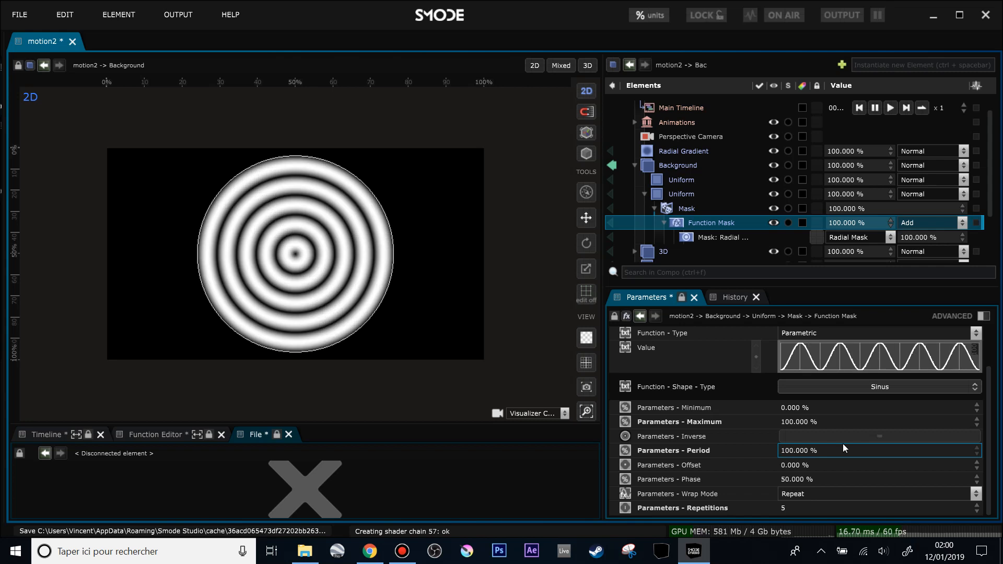
{"action": "left_click_drag", "start_coordinate": [782, 472], "coordinate": [782, 512]}
{"action": "right_click", "coordinate": [805, 466]}
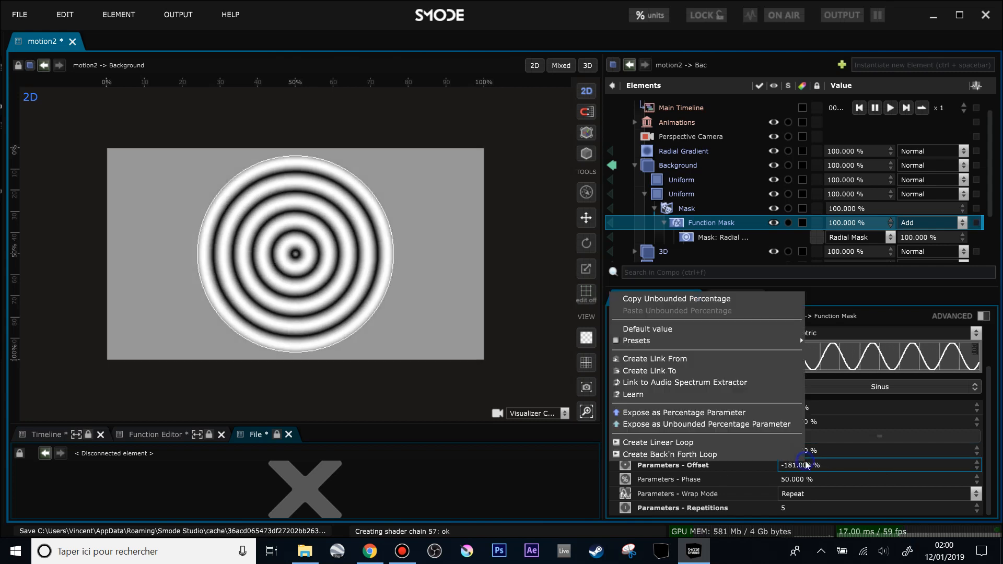
{"action": "left_click", "coordinate": [730, 444]}
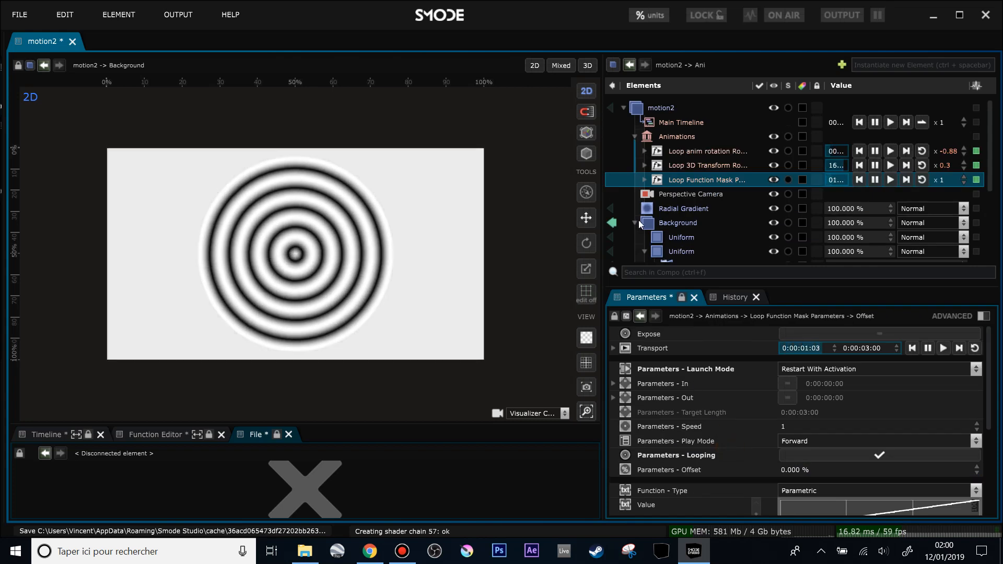
Add a Radial Mask to the whole Background compo.
{"action": "scroll", "coordinate": [663, 248], "scroll_direction": "down", "scroll_amount": 1}
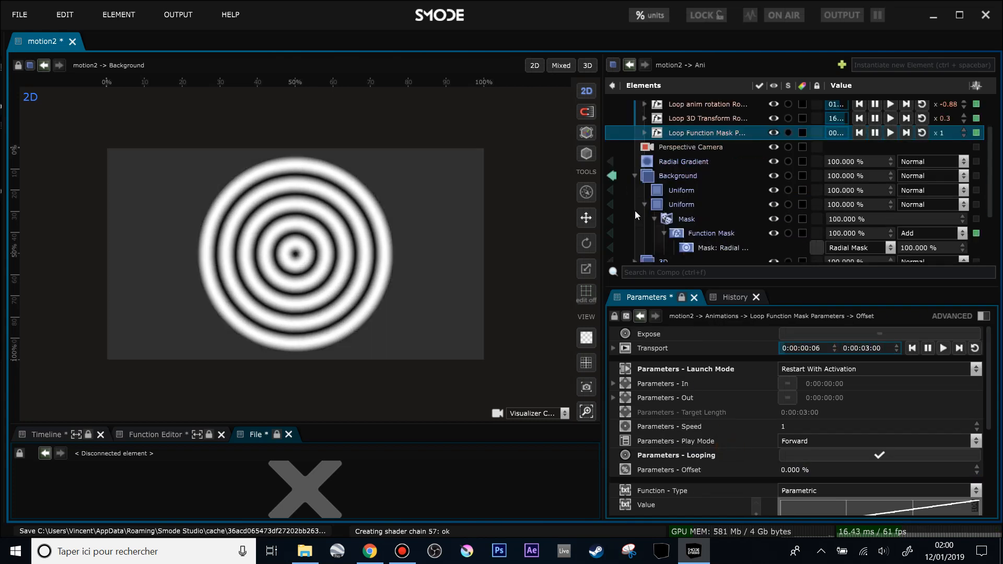
{"action": "right_click", "coordinate": [665, 180]}
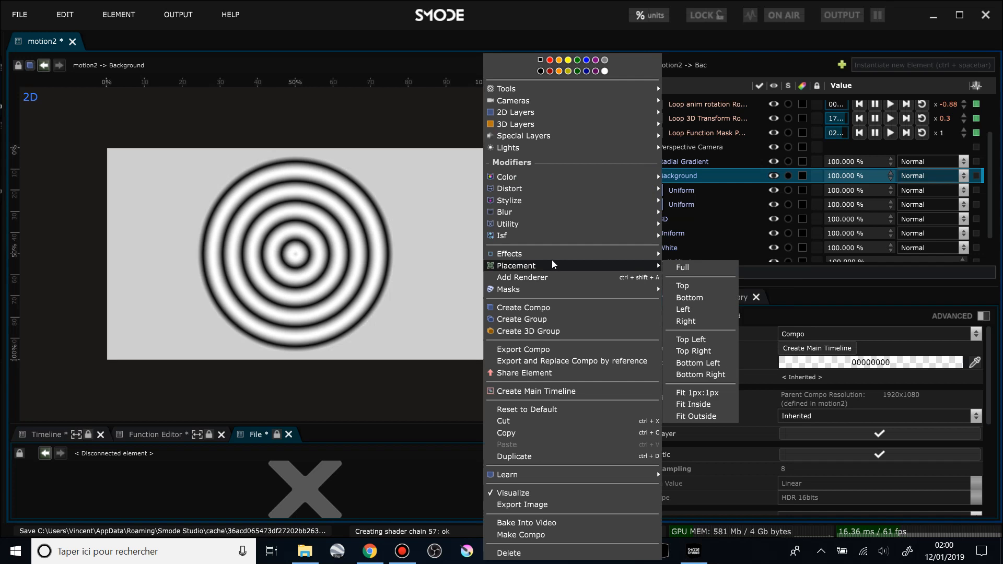
{"action": "mouse_move", "coordinate": [627, 289]}
{"action": "left_click", "coordinate": [679, 177]}
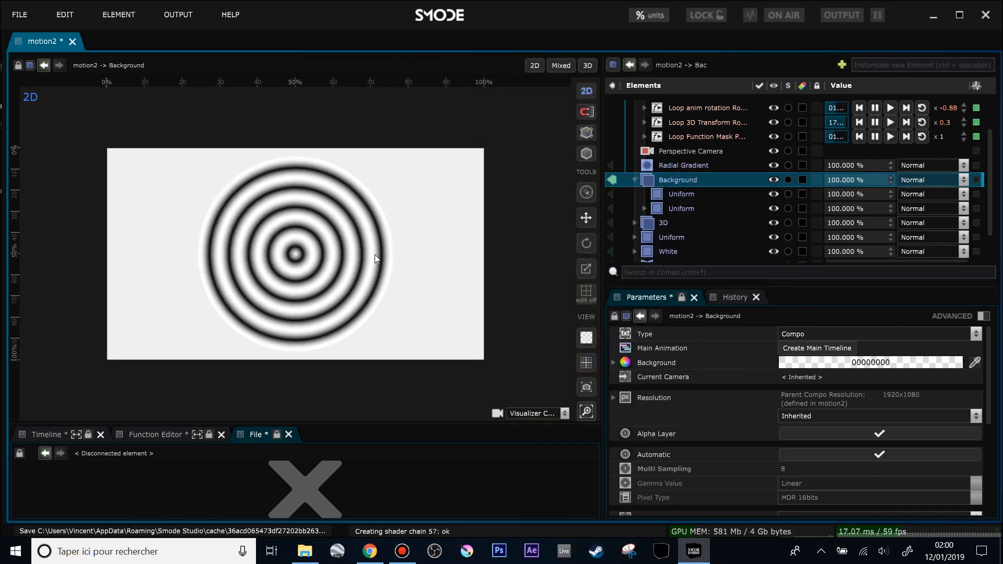
{"action": "right_click", "coordinate": [655, 186]}
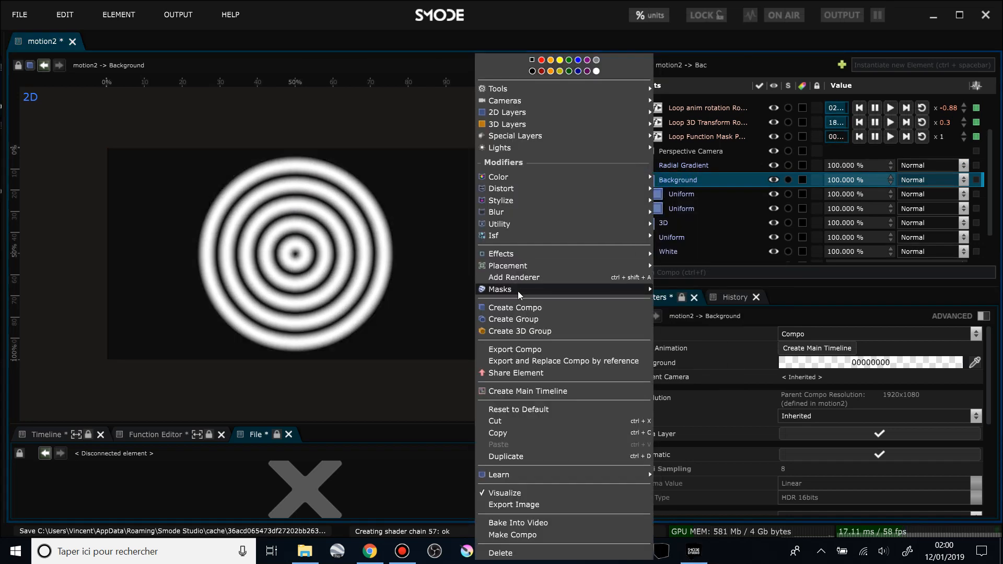
{"action": "mouse_move", "coordinate": [627, 289]}
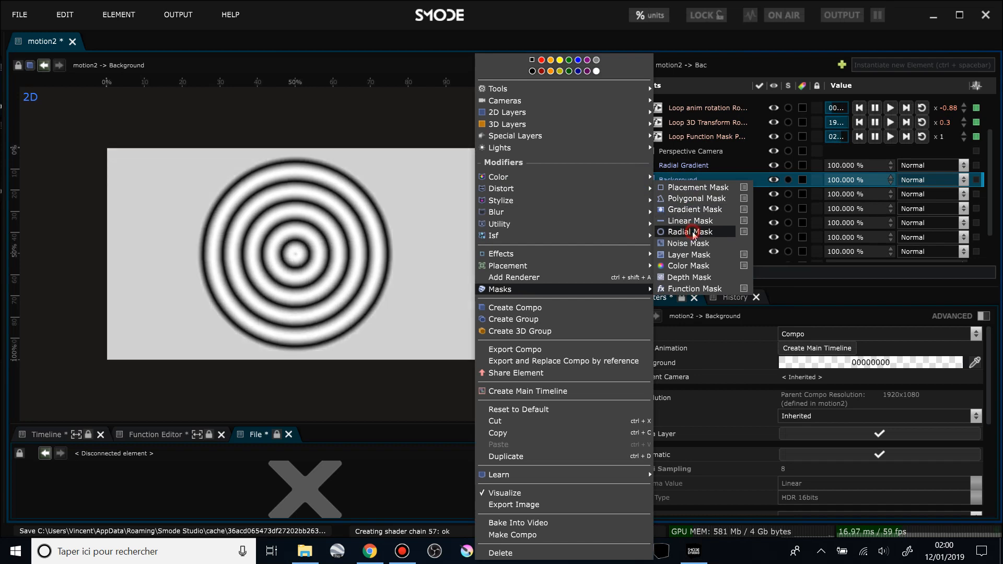
{"action": "left_click", "coordinate": [691, 231]}
Inspect the masked rings up close and return the preview to the whole motion2 composition.
{"action": "scroll", "coordinate": [285, 249], "scroll_direction": "up", "scroll_amount": 2}
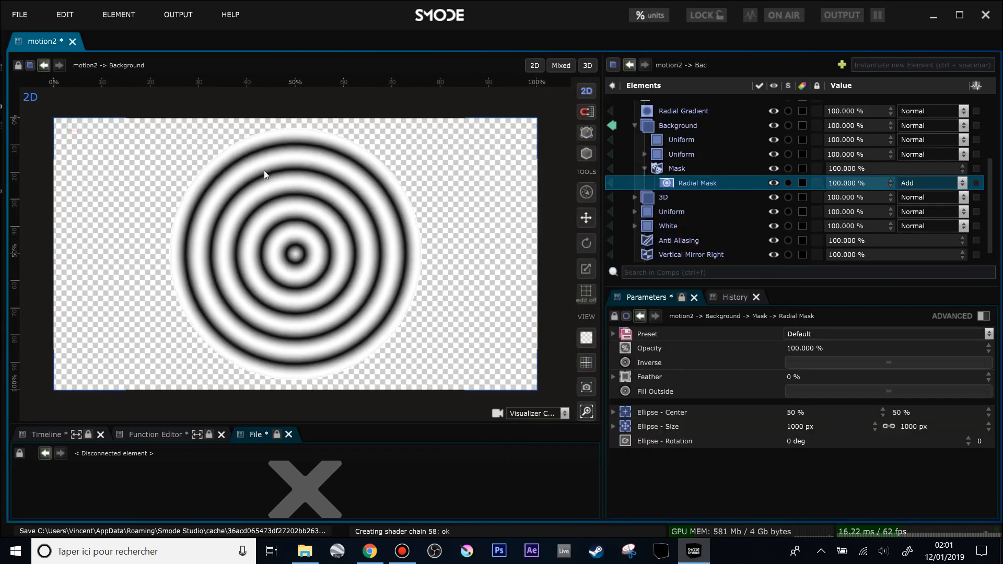
{"action": "left_click", "coordinate": [645, 168]}
{"action": "scroll", "coordinate": [257, 262], "scroll_direction": "up", "scroll_amount": 3}
{"action": "scroll", "coordinate": [257, 263], "scroll_direction": "up", "scroll_amount": 3}
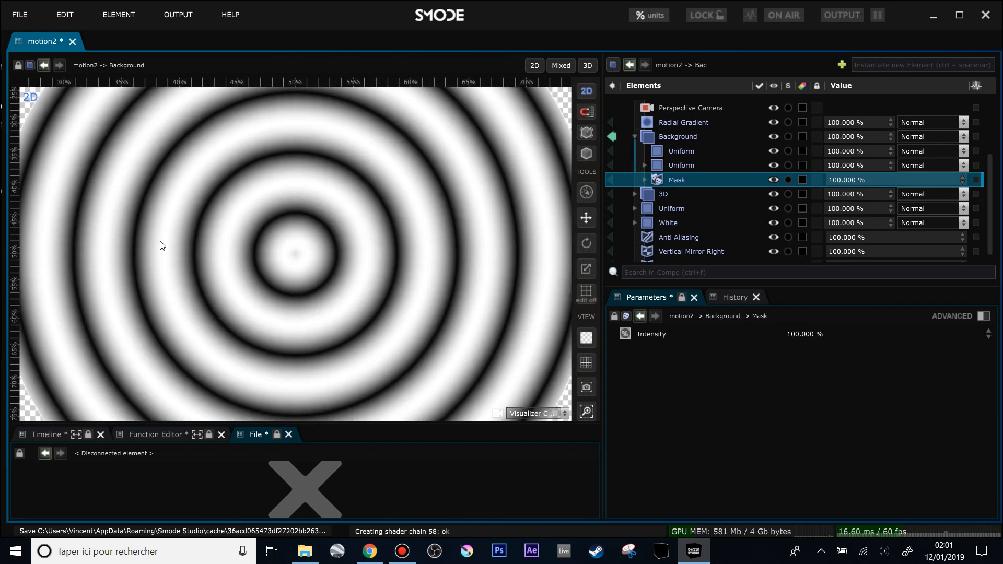
{"action": "scroll", "coordinate": [369, 261], "scroll_direction": "down", "scroll_amount": 4}
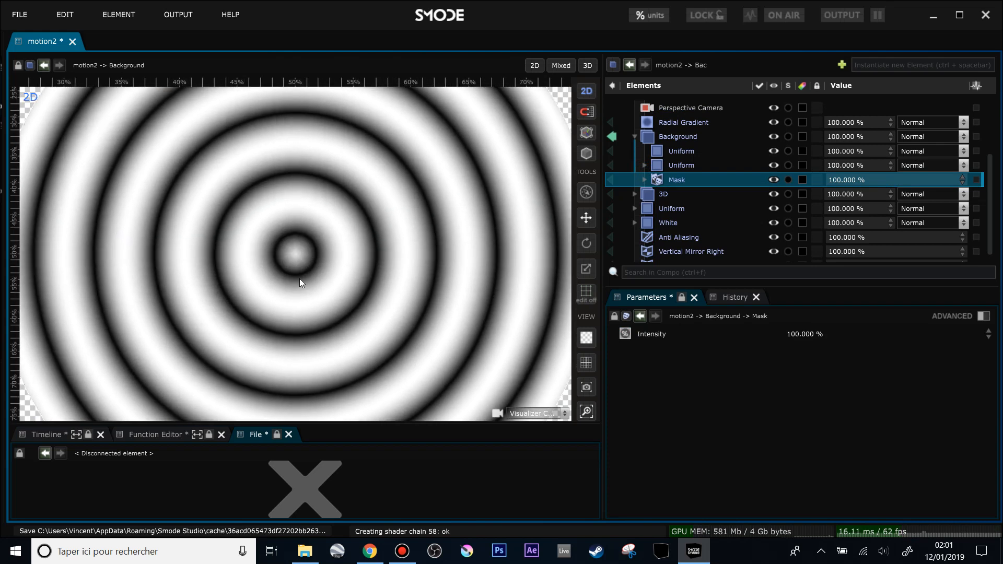
{"action": "left_click", "coordinate": [615, 137]}
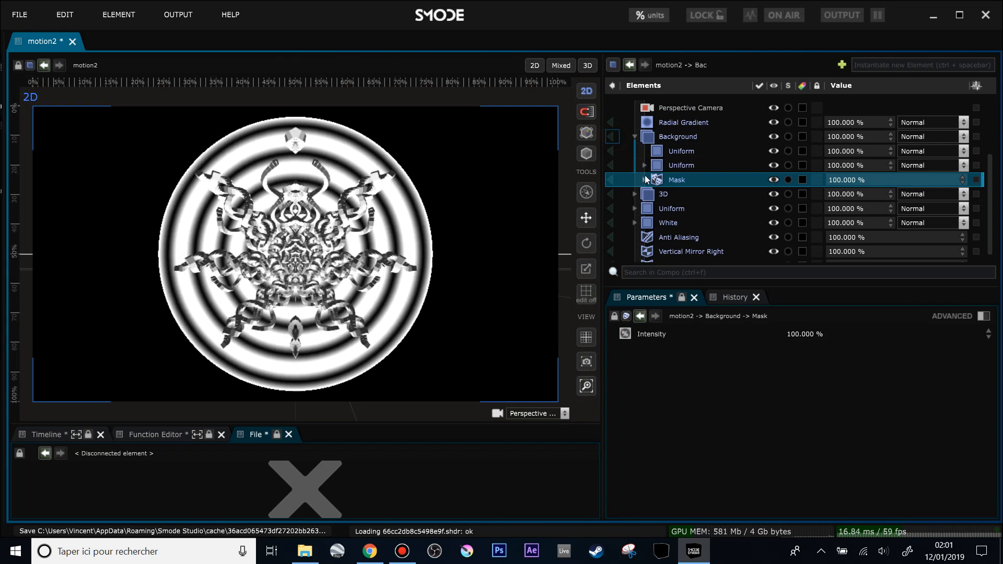
Set the color of the Background's second Uniform layer to dark grey 464646.
{"action": "left_click", "coordinate": [677, 165]}
{"action": "left_click", "coordinate": [827, 399]}
{"action": "left_click_drag", "start_coordinate": [782, 405], "coordinate": [779, 461]}
{"action": "scroll", "coordinate": [293, 248], "scroll_direction": "up", "scroll_amount": 5}
{"action": "left_click_drag", "start_coordinate": [257, 105], "coordinate": [295, 152]}
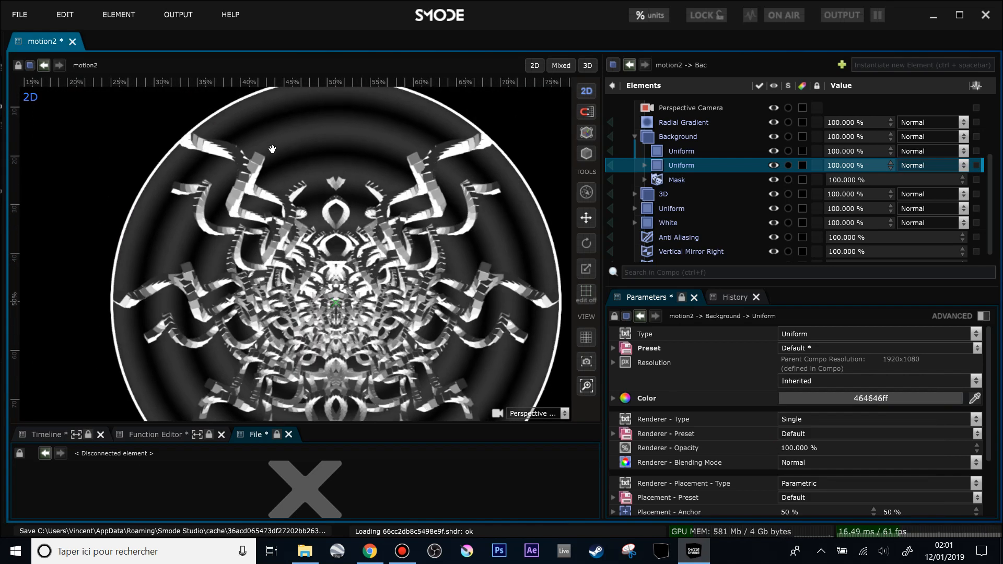
Add a Colorize modifier to the Background compo.
{"action": "left_click", "coordinate": [665, 137]}
{"action": "right_click", "coordinate": [665, 137]}
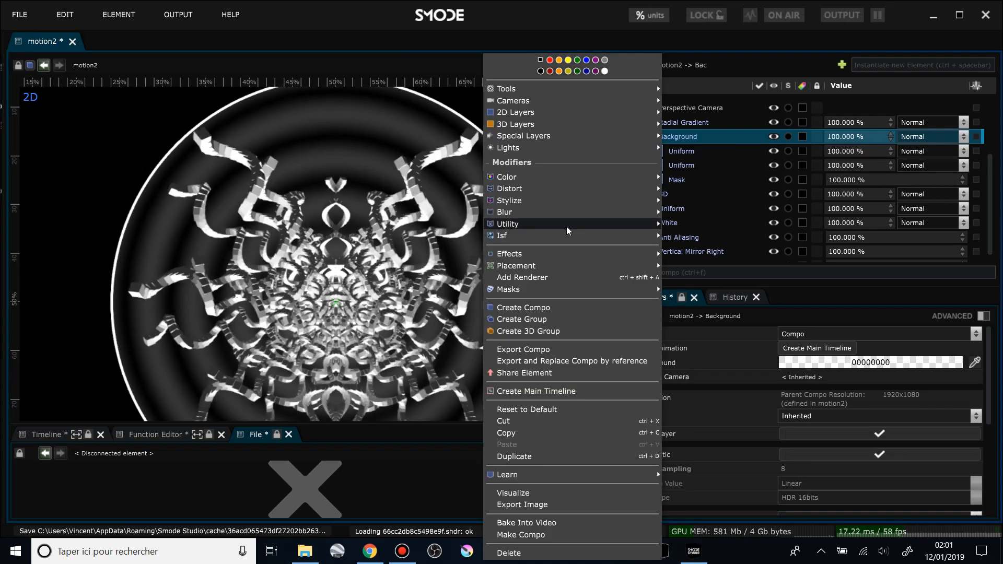
{"action": "mouse_move", "coordinate": [568, 189]}
{"action": "mouse_move", "coordinate": [614, 179]}
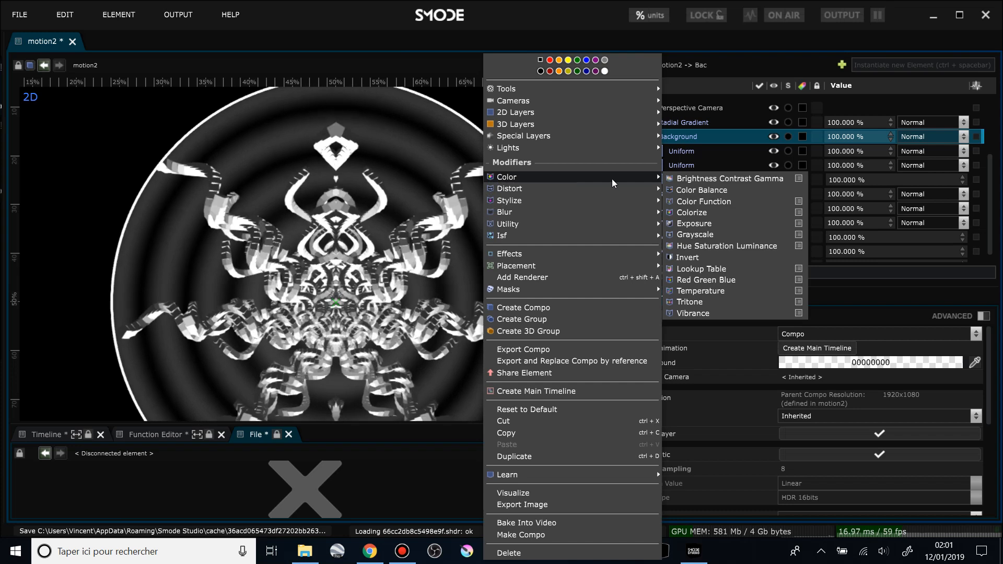
{"action": "left_click", "coordinate": [706, 212]}
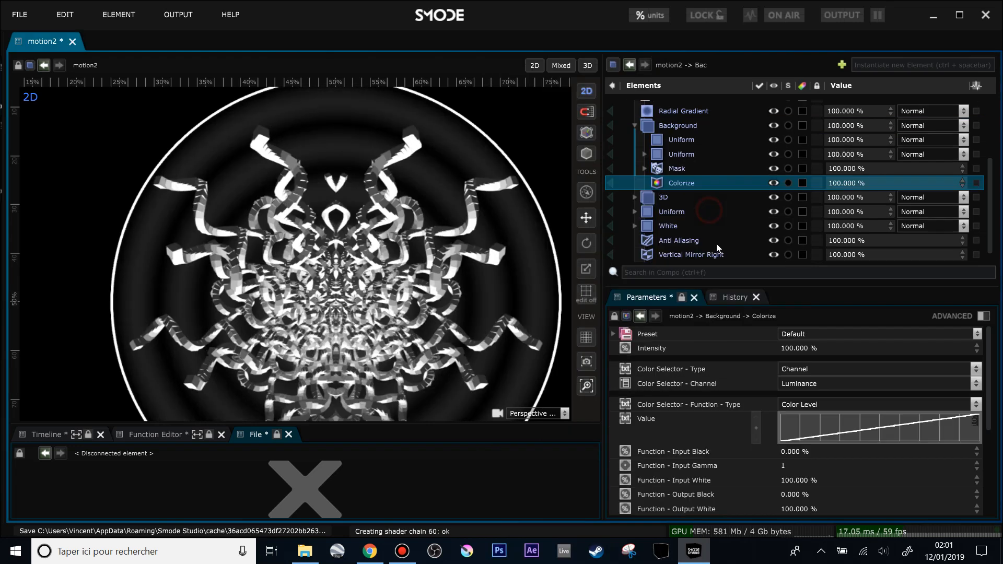
Show the Colorize modifier's advanced parameters, set its gradient type to Bitone and enable Quantize.
{"action": "left_click", "coordinate": [981, 316]}
{"action": "scroll", "coordinate": [821, 444], "scroll_direction": "down", "scroll_amount": 5}
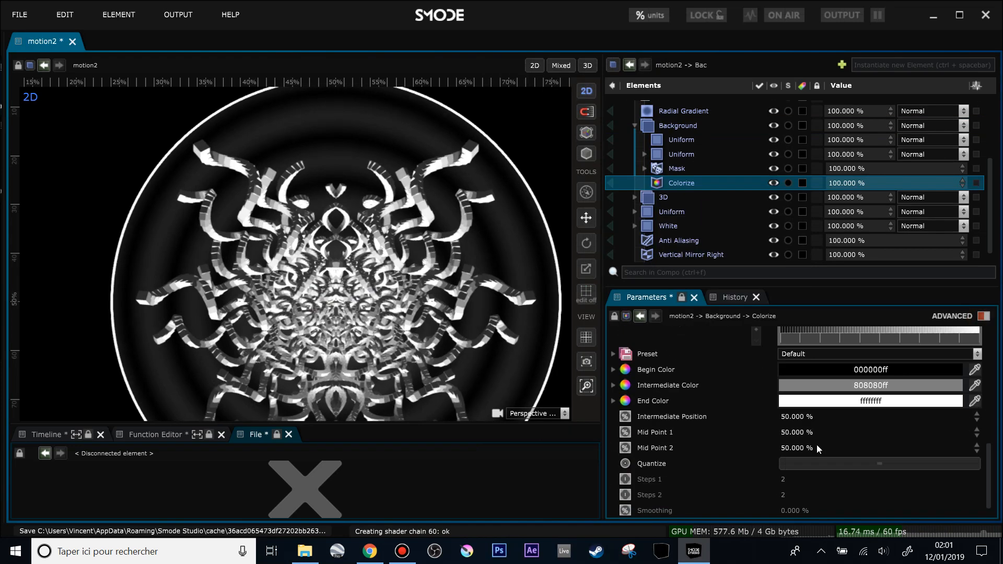
{"action": "scroll", "coordinate": [852, 376], "scroll_direction": "up", "scroll_amount": 1}
{"action": "left_click", "coordinate": [840, 359]}
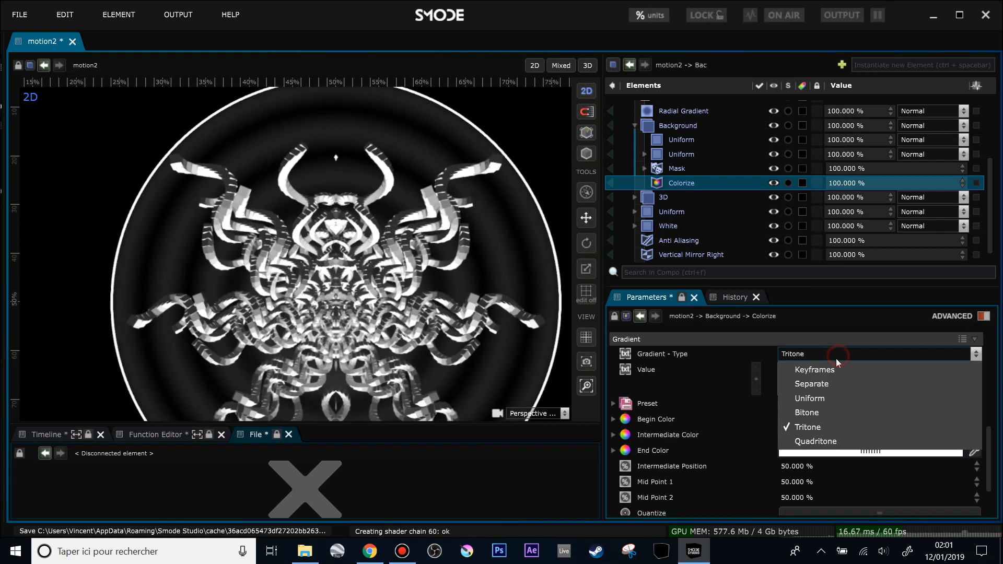
{"action": "left_click", "coordinate": [830, 413]}
{"action": "scroll", "coordinate": [848, 459], "scroll_direction": "down", "scroll_amount": 1}
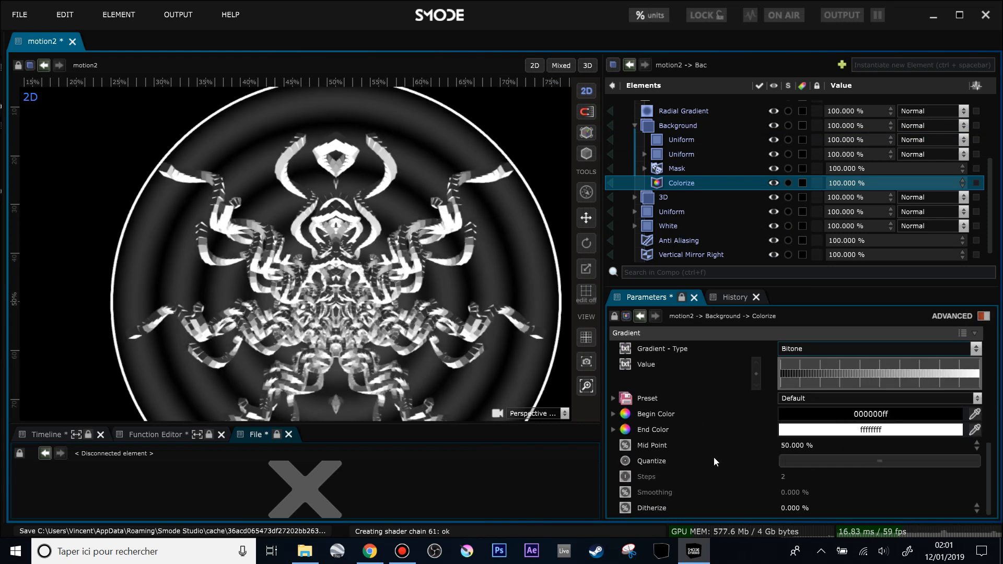
{"action": "left_click", "coordinate": [860, 462]}
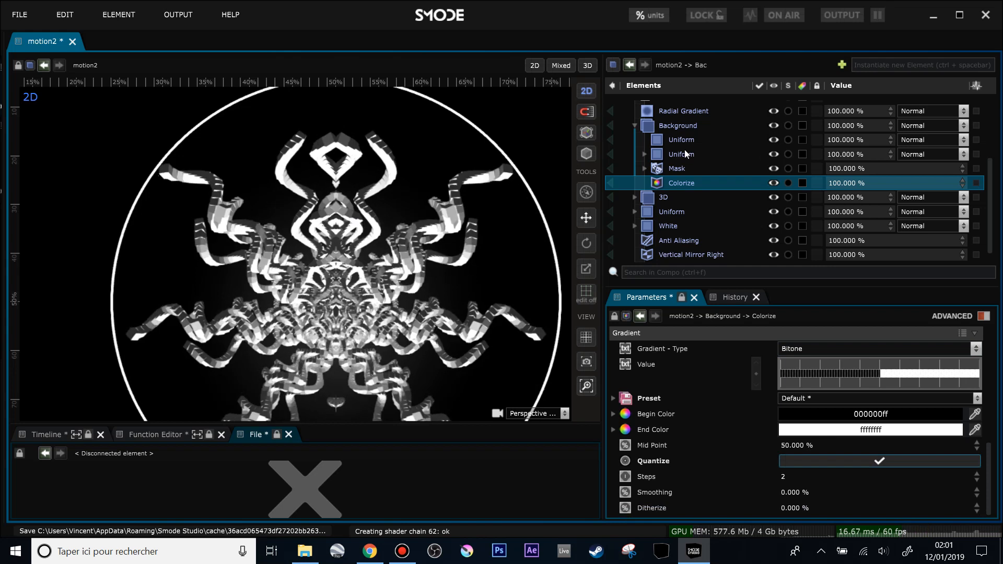
{"action": "left_click", "coordinate": [612, 126]}
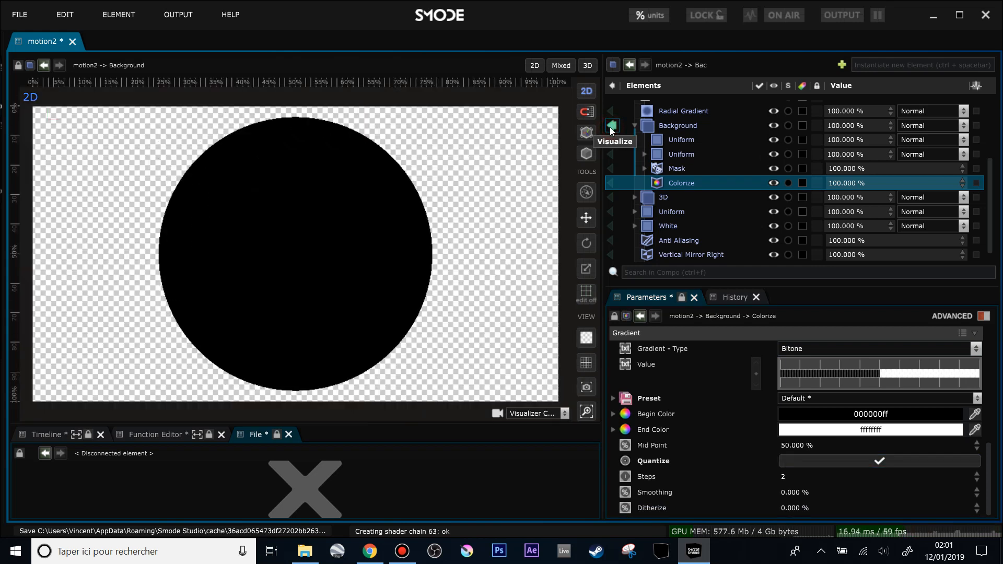
{"action": "left_click", "coordinate": [612, 127]}
Try to group the Background inside a new Compo and move the Colorize modifier onto that Compo.
{"action": "left_click_drag", "start_coordinate": [671, 189], "coordinate": [658, 127]}
{"action": "scroll", "coordinate": [661, 189], "scroll_direction": "up", "scroll_amount": 4}
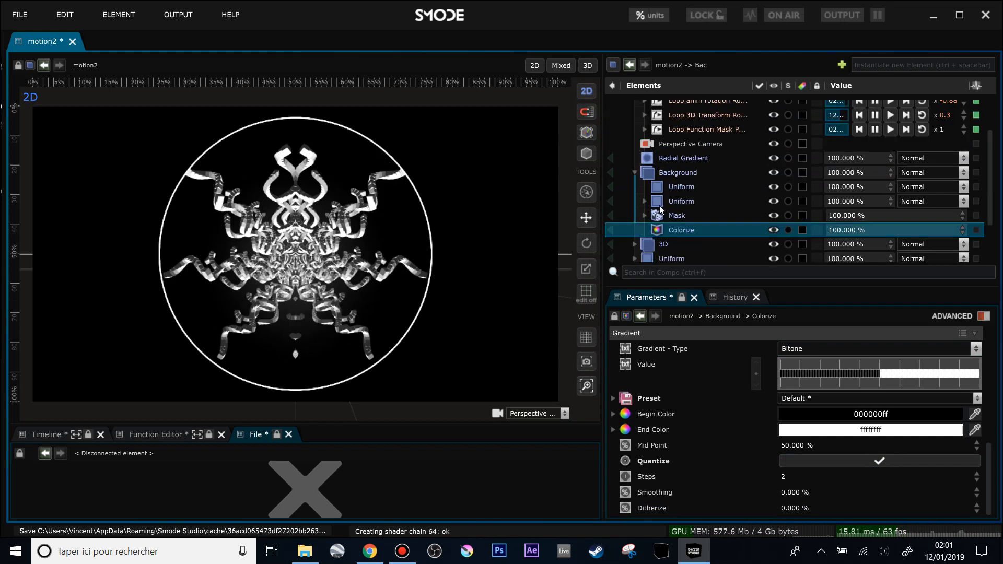
{"action": "left_click", "coordinate": [636, 137]}
{"action": "left_click", "coordinate": [660, 181]}
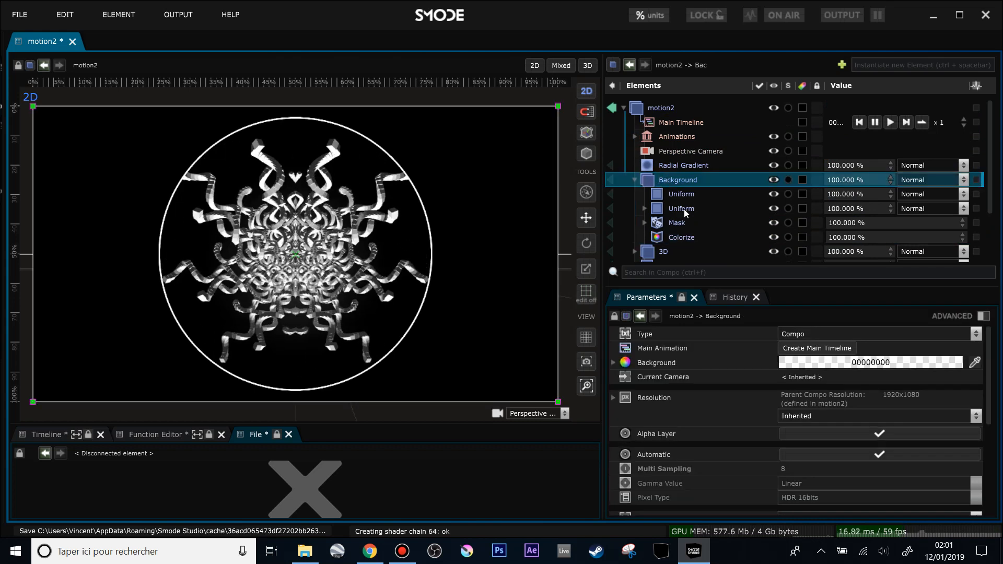
{"action": "key", "text": "ctrl+g"}
{"action": "scroll", "coordinate": [663, 209], "scroll_direction": "down", "scroll_amount": 1}
{"action": "left_click", "coordinate": [634, 169]}
{"action": "left_click", "coordinate": [645, 183]}
{"action": "scroll", "coordinate": [663, 204], "scroll_direction": "down", "scroll_amount": 1}
{"action": "left_click_drag", "start_coordinate": [674, 170], "coordinate": [669, 122]}
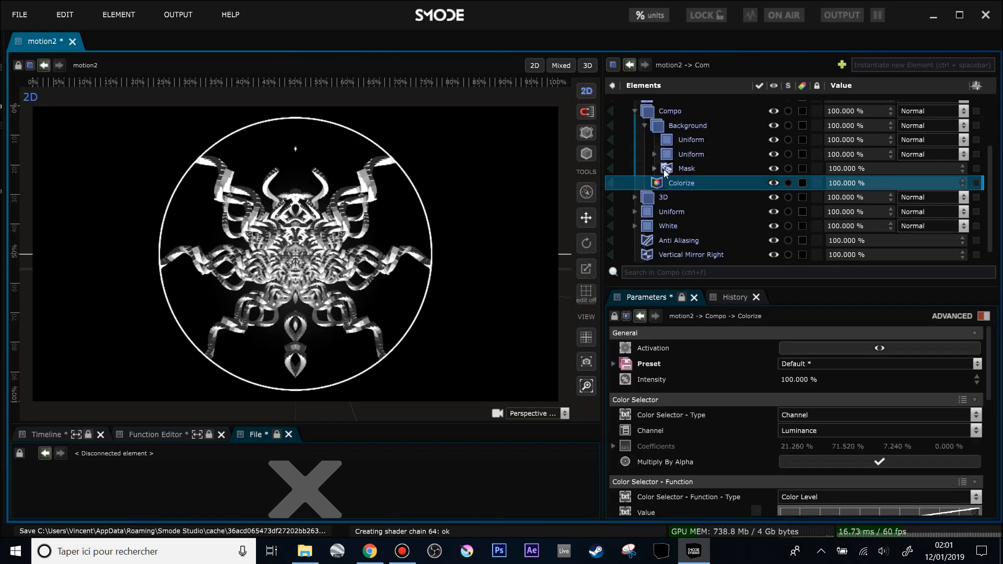
Set the Colorize gradient's Mid Point to 2.1 %.
{"action": "scroll", "coordinate": [882, 463], "scroll_direction": "down", "scroll_amount": 5}
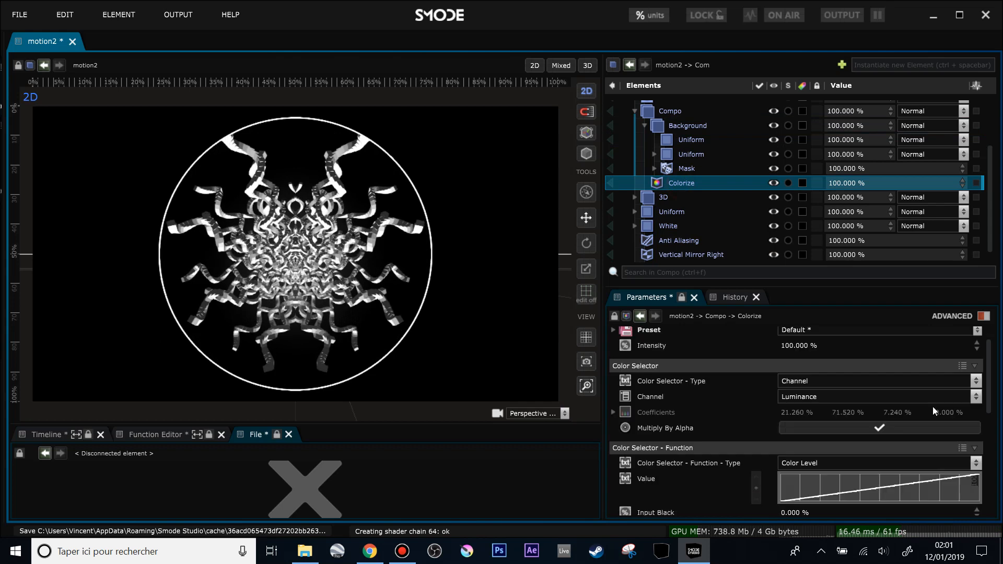
{"action": "left_click_drag", "start_coordinate": [801, 449], "coordinate": [800, 514]}
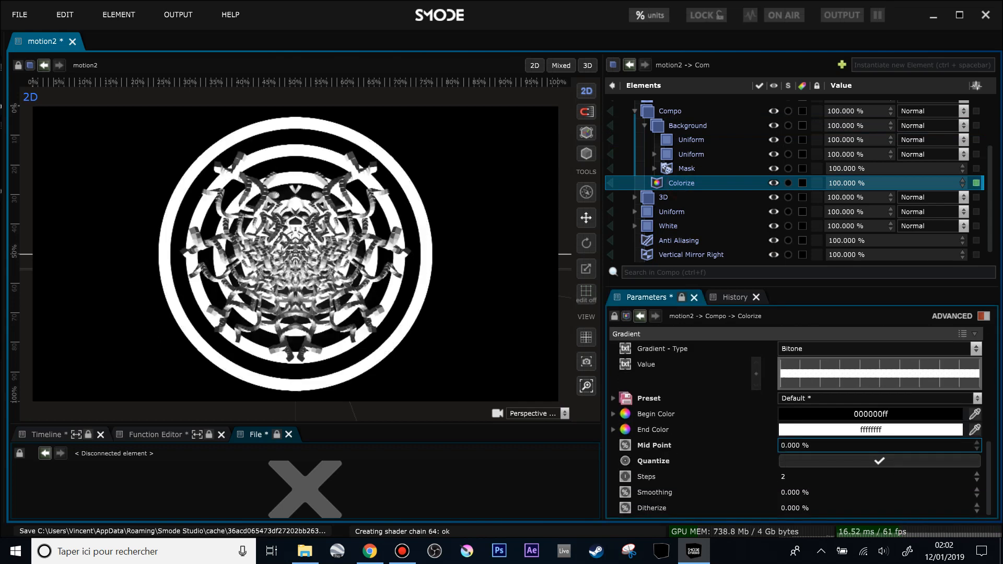
Return the Colorize modifier to the Background, take the Background out of the Compo and delete the empty Compo.
{"action": "scroll", "coordinate": [686, 203], "scroll_direction": "up", "scroll_amount": 3}
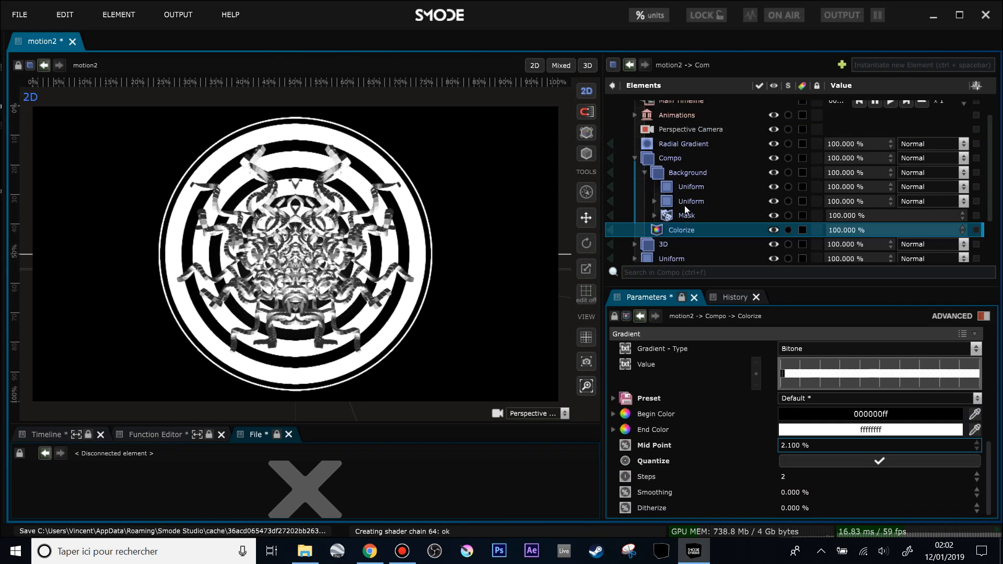
{"action": "left_click_drag", "start_coordinate": [682, 233], "coordinate": [657, 152]}
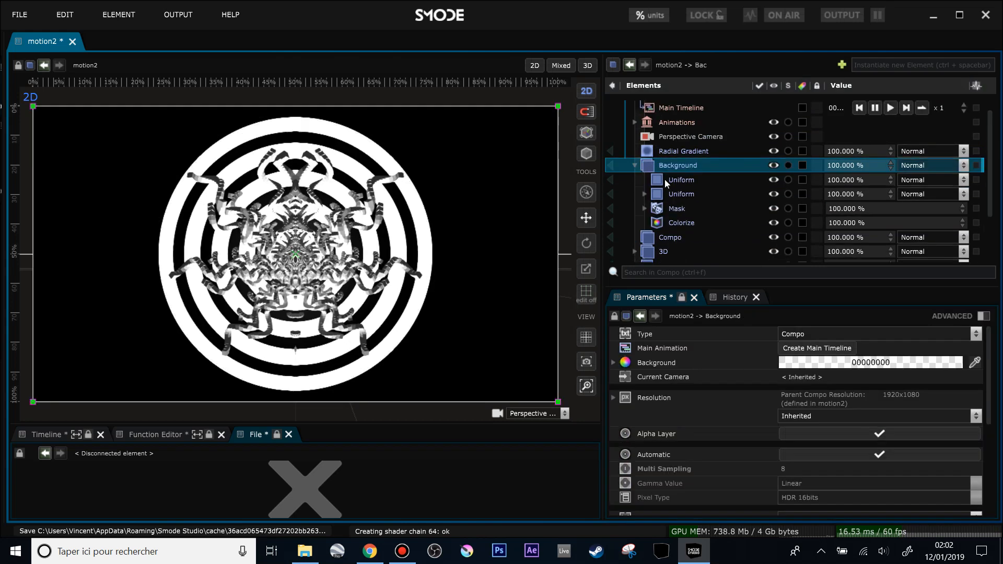
{"action": "left_click", "coordinate": [655, 236]}
{"action": "key", "text": "Delete"}
{"action": "key", "text": "Return"}
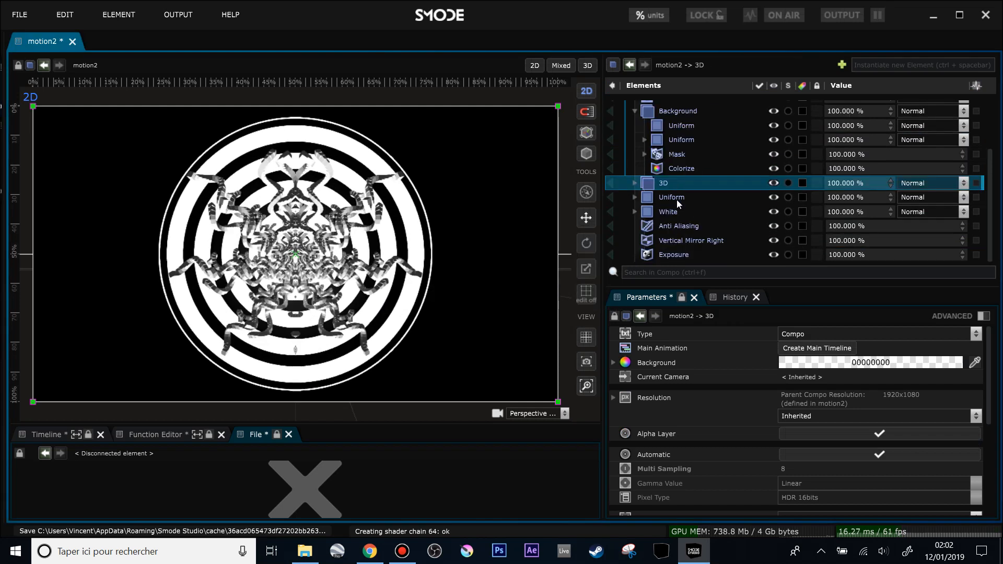
Deactivate the Background's Colorize modifier and select the second Uniform layer.
{"action": "left_click", "coordinate": [673, 172]}
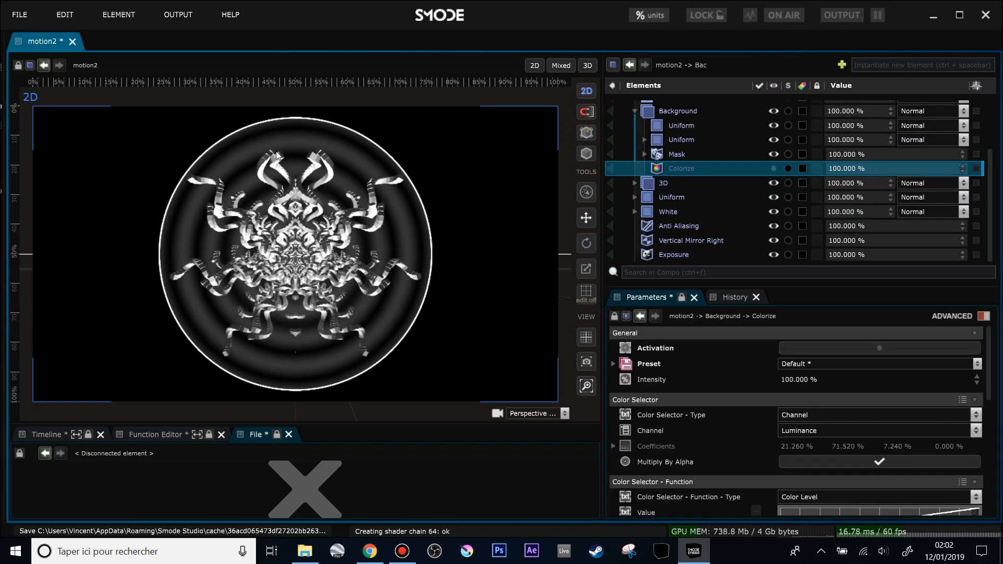
{"action": "scroll", "coordinate": [203, 201], "scroll_direction": "up", "scroll_amount": 5}
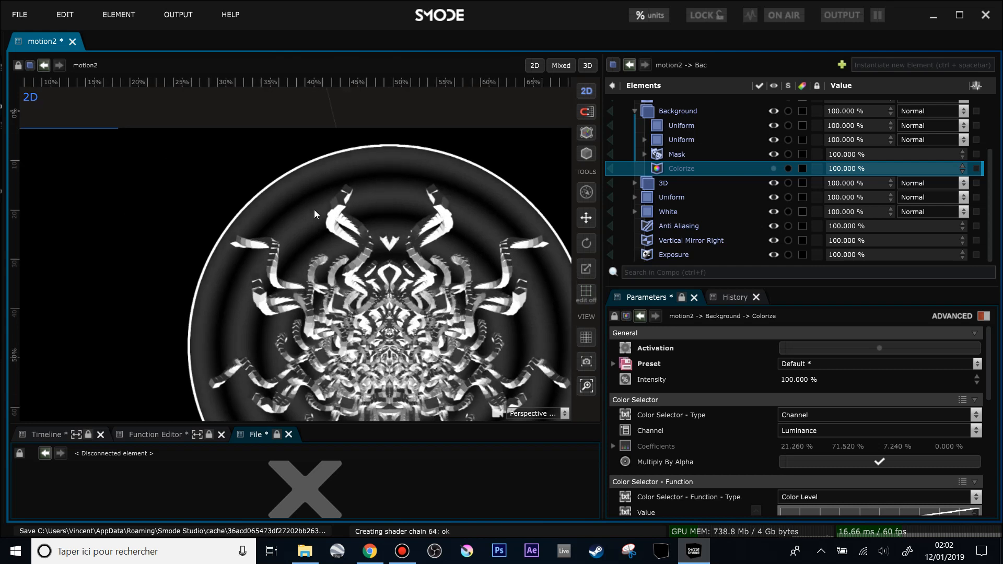
{"action": "left_click", "coordinate": [675, 140]}
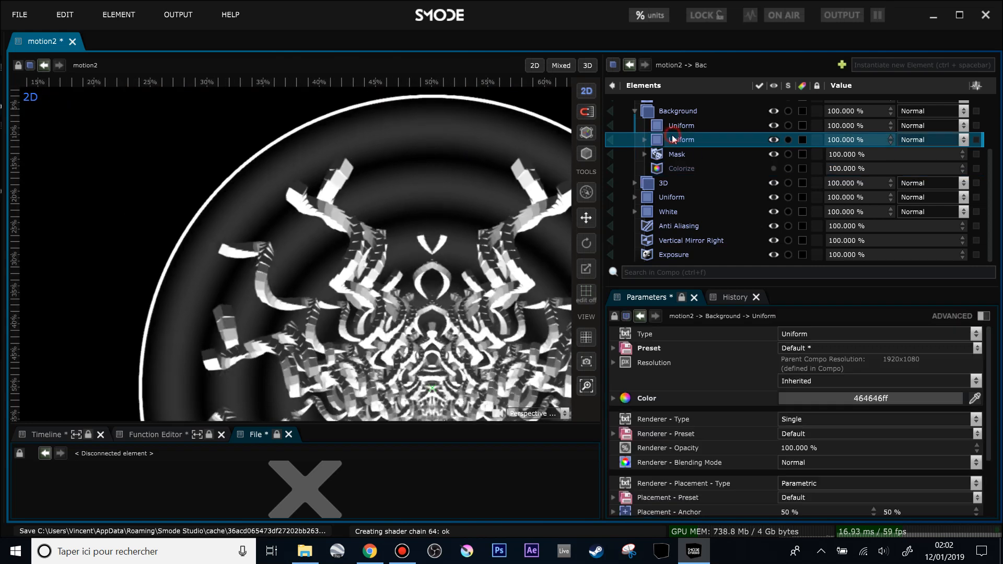
{"action": "left_click", "coordinate": [684, 171]}
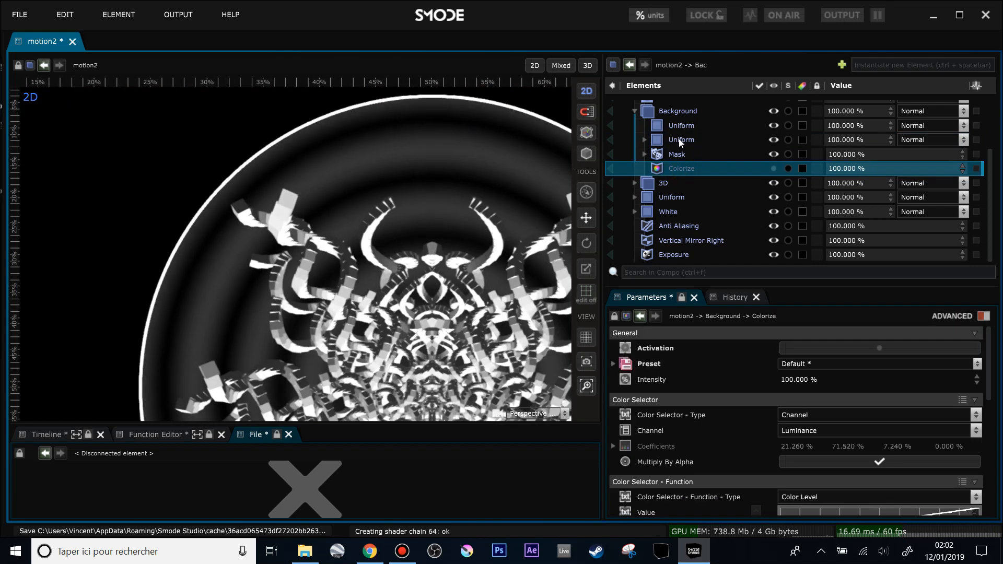
{"action": "left_click", "coordinate": [678, 139]}
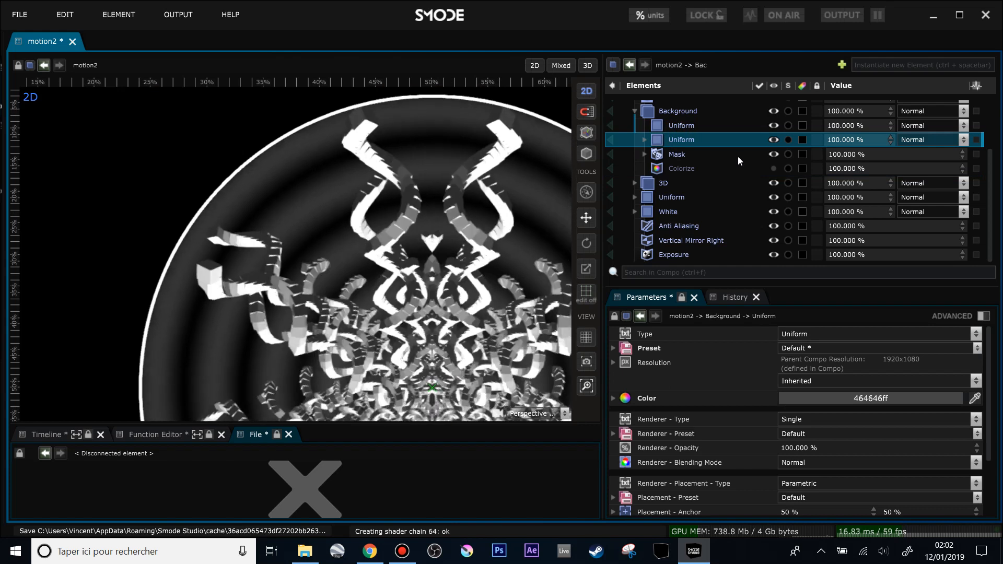
Change the color of the Background's second Uniform layer to white.
{"action": "left_click", "coordinate": [846, 400]}
{"action": "left_click_drag", "start_coordinate": [825, 415], "coordinate": [669, 195]}
Reactivate the Background's Colorize modifier and set its gradient Mid Point to 50 %.
{"action": "left_click", "coordinate": [676, 170]}
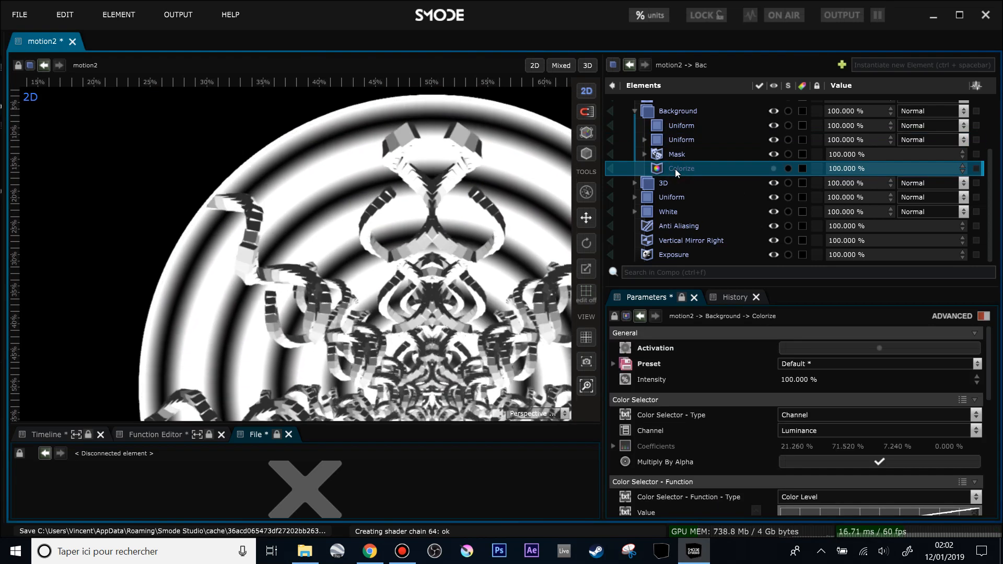
{"action": "scroll", "coordinate": [908, 410], "scroll_direction": "down", "scroll_amount": 6}
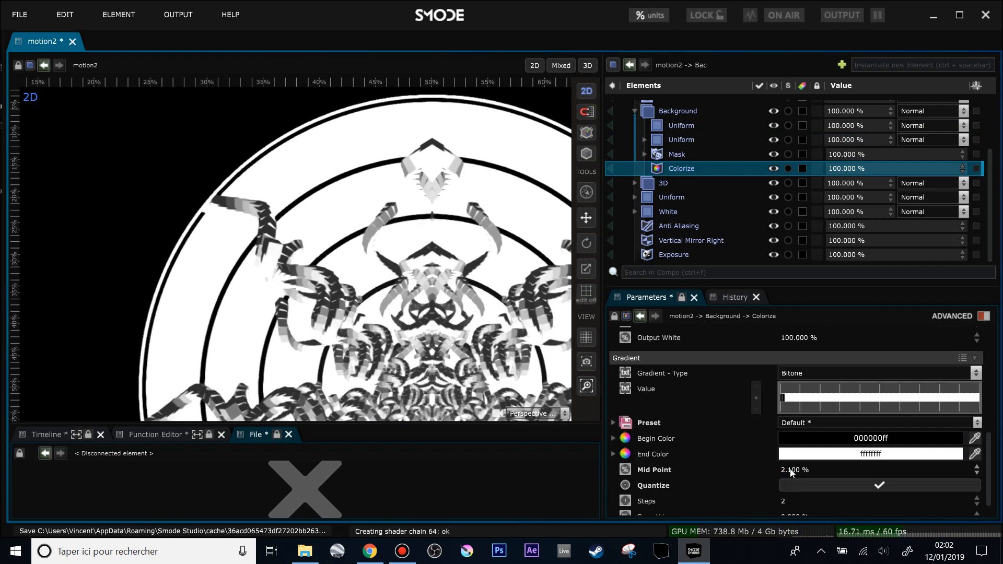
{"action": "double_click", "coordinate": [790, 470]}
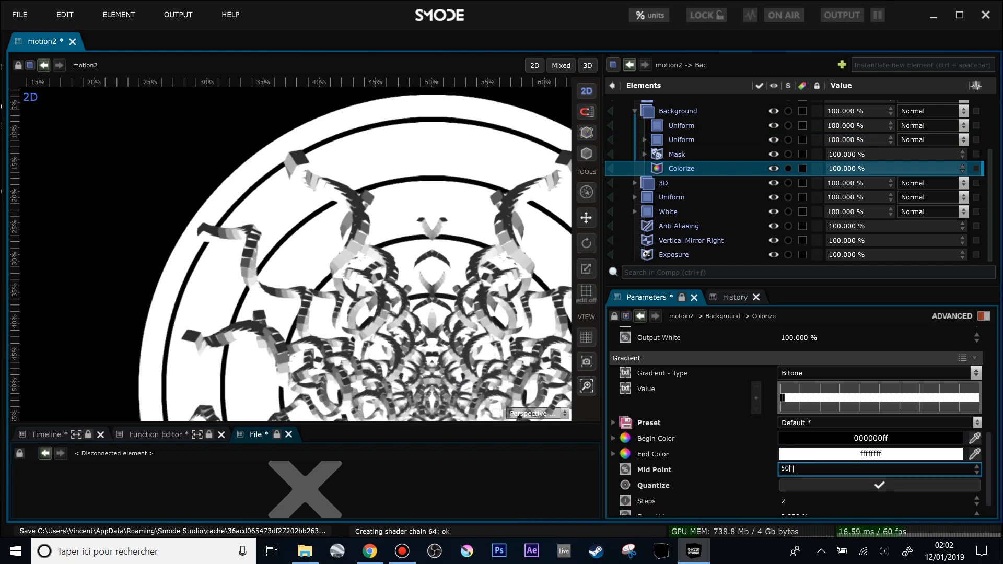
{"action": "key", "text": "Return"}
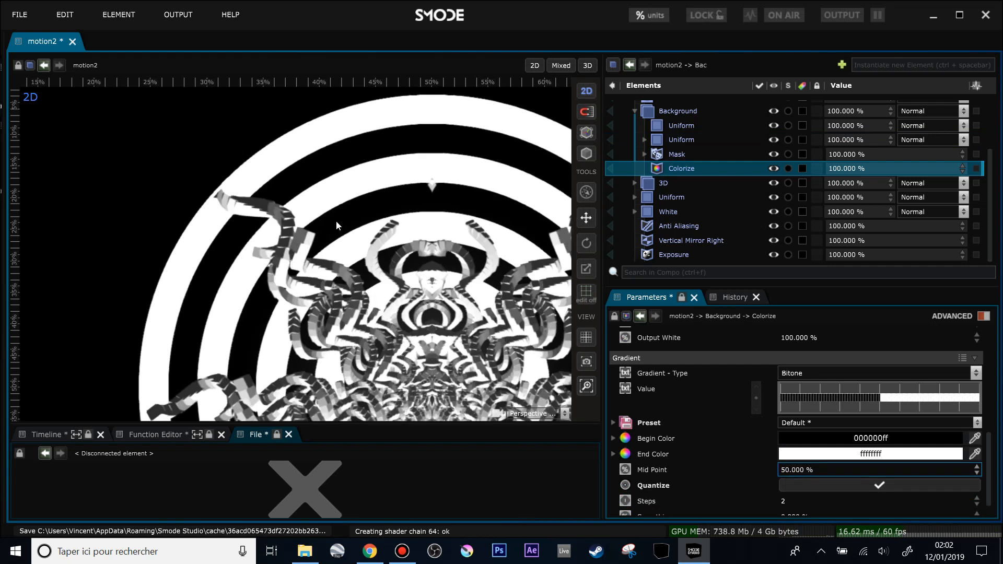
{"action": "scroll", "coordinate": [474, 278], "scroll_direction": "down", "scroll_amount": 3}
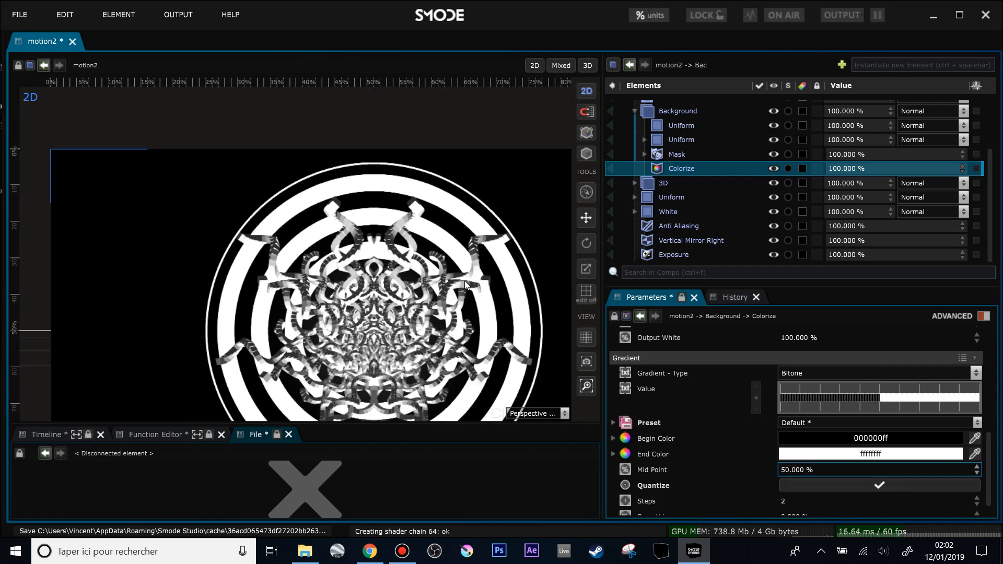
{"action": "left_click_drag", "start_coordinate": [474, 279], "coordinate": [442, 227]}
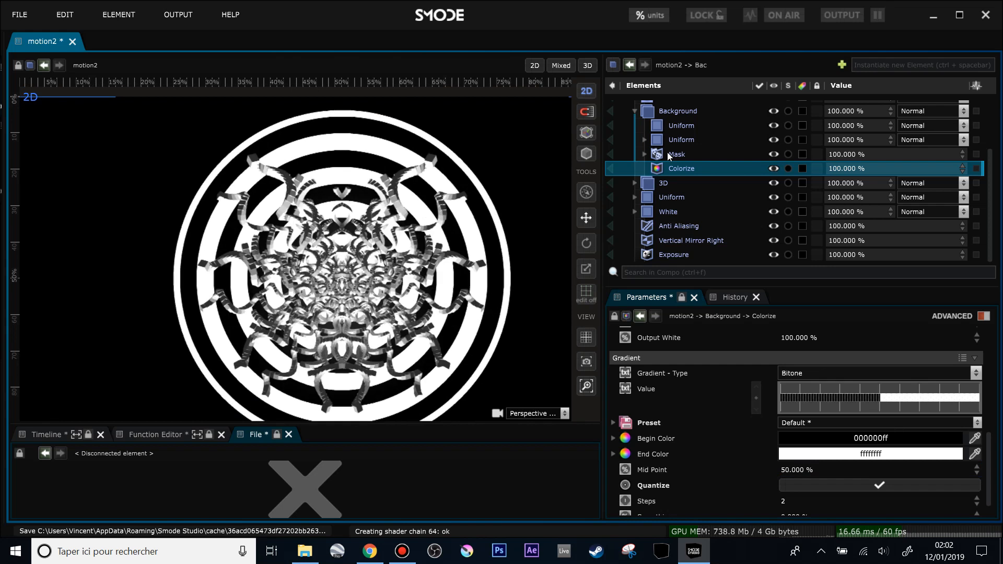
Set the Colorize gradient's End Color to the dark grey 555454.
{"action": "left_click", "coordinate": [834, 454]}
{"action": "left_click_drag", "start_coordinate": [795, 453], "coordinate": [782, 457]}
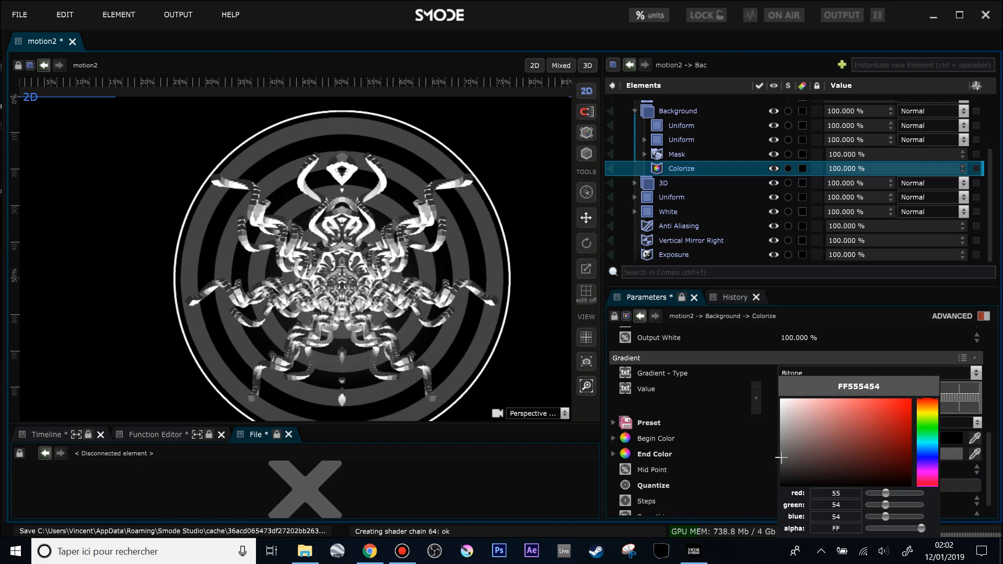
{"action": "left_click", "coordinate": [686, 173]}
Set the Smoothing of the Background's Colorize gradient to 68.9 %, keeping the modifier's intensity at 100 %.
{"action": "scroll", "coordinate": [679, 175], "scroll_direction": "up", "scroll_amount": 1}
{"action": "scroll", "coordinate": [293, 254], "scroll_direction": "up", "scroll_amount": 3}
{"action": "scroll", "coordinate": [774, 488], "scroll_direction": "down", "scroll_amount": 2}
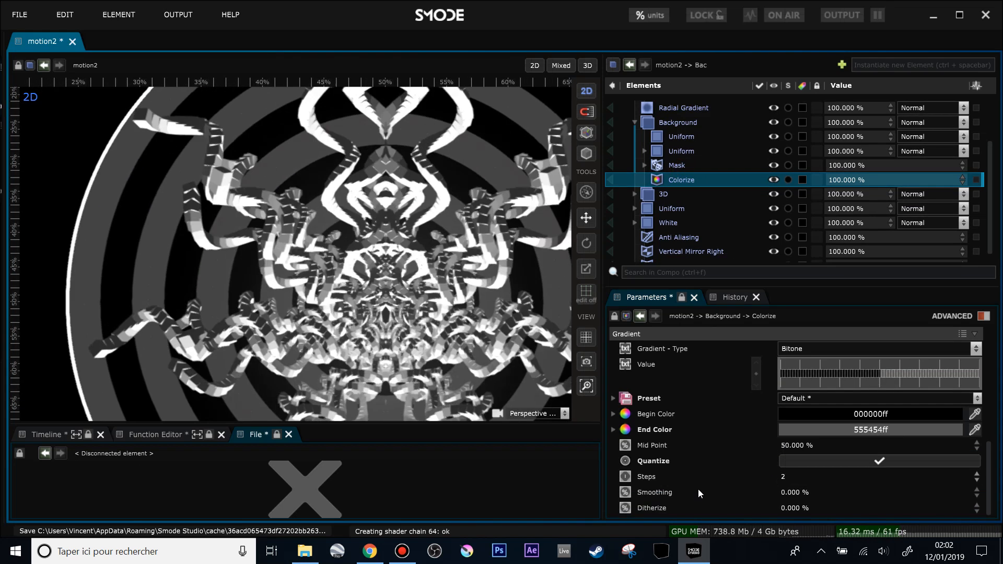
{"action": "left_click_drag", "start_coordinate": [977, 492], "coordinate": [976, 300]}
{"action": "scroll", "coordinate": [319, 175], "scroll_direction": "down", "scroll_amount": 3}
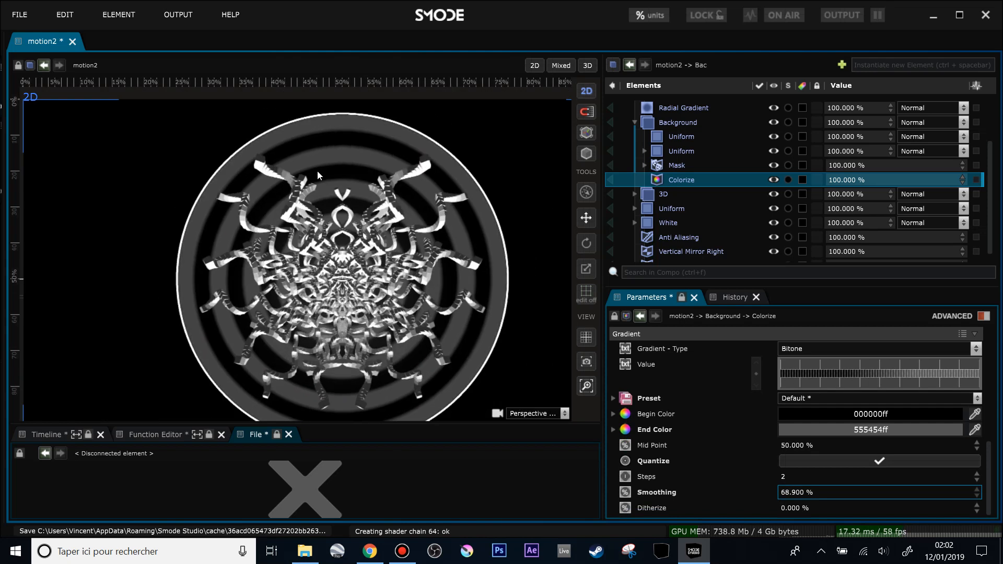
{"action": "scroll", "coordinate": [320, 176], "scroll_direction": "down", "scroll_amount": 1}
{"action": "left_click_drag", "start_coordinate": [861, 181], "coordinate": [968, 181]}
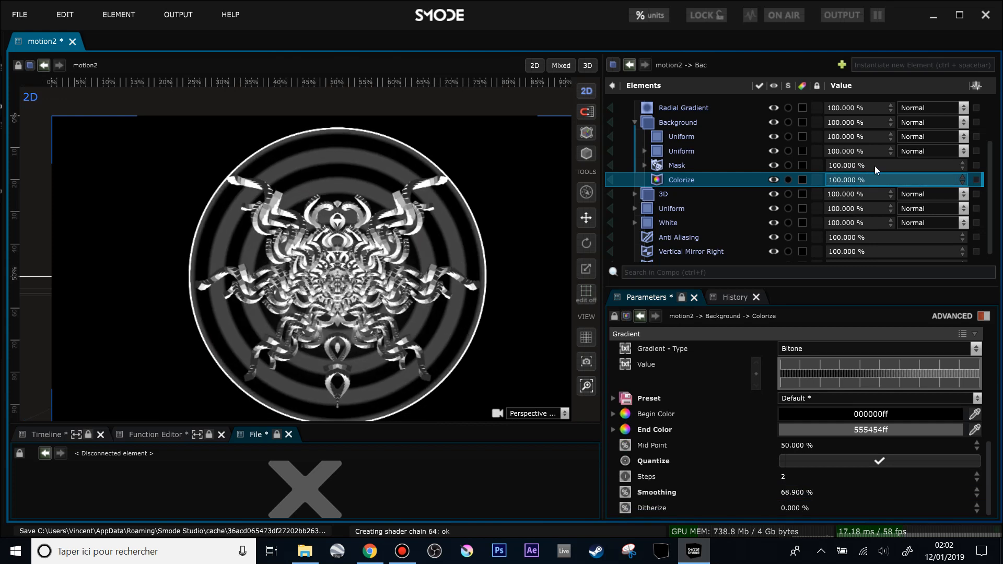
{"action": "scroll", "coordinate": [366, 310], "scroll_direction": "down", "scroll_amount": 1}
{"action": "scroll", "coordinate": [392, 304], "scroll_direction": "up", "scroll_amount": 1}
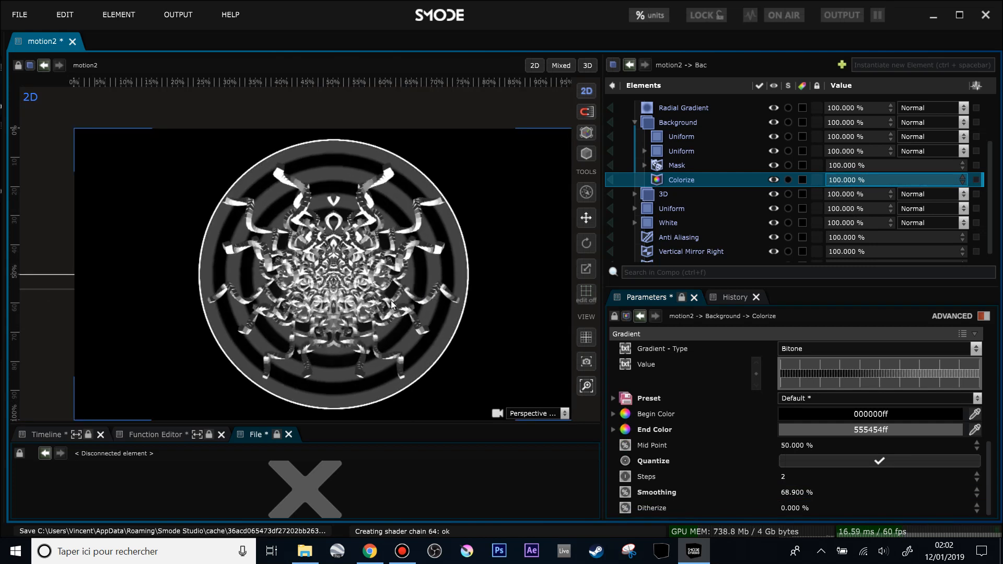
{"action": "scroll", "coordinate": [674, 214], "scroll_direction": "down", "scroll_amount": 1}
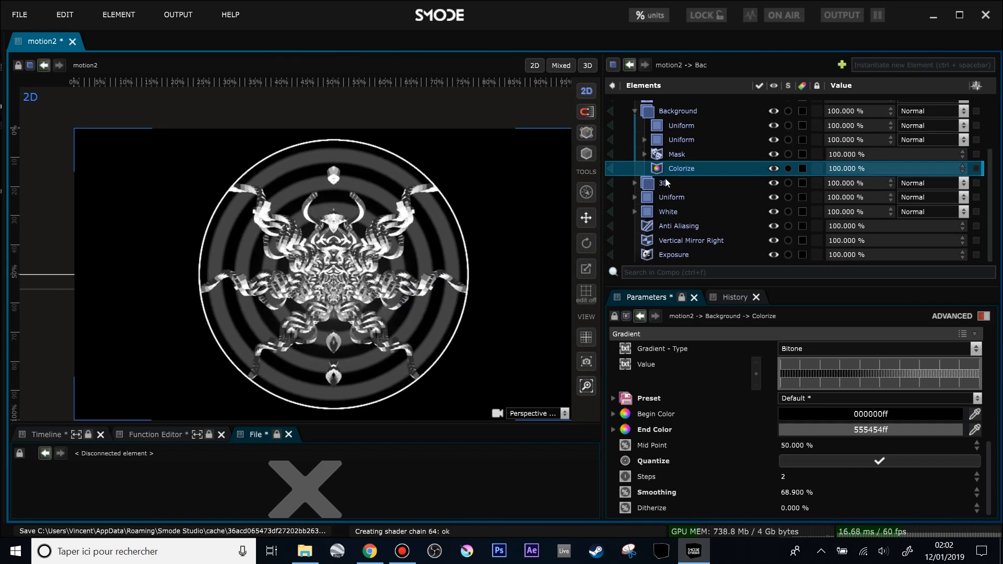
Enlarge the Box in the 3D group to a uniform size of 2.52702 m and save the motion2 document.
{"action": "scroll", "coordinate": [665, 184], "scroll_direction": "up", "scroll_amount": 5}
{"action": "left_click", "coordinate": [636, 181]}
{"action": "left_click", "coordinate": [635, 195]}
{"action": "scroll", "coordinate": [663, 146], "scroll_direction": "down", "scroll_amount": 6}
{"action": "left_click", "coordinate": [675, 126]}
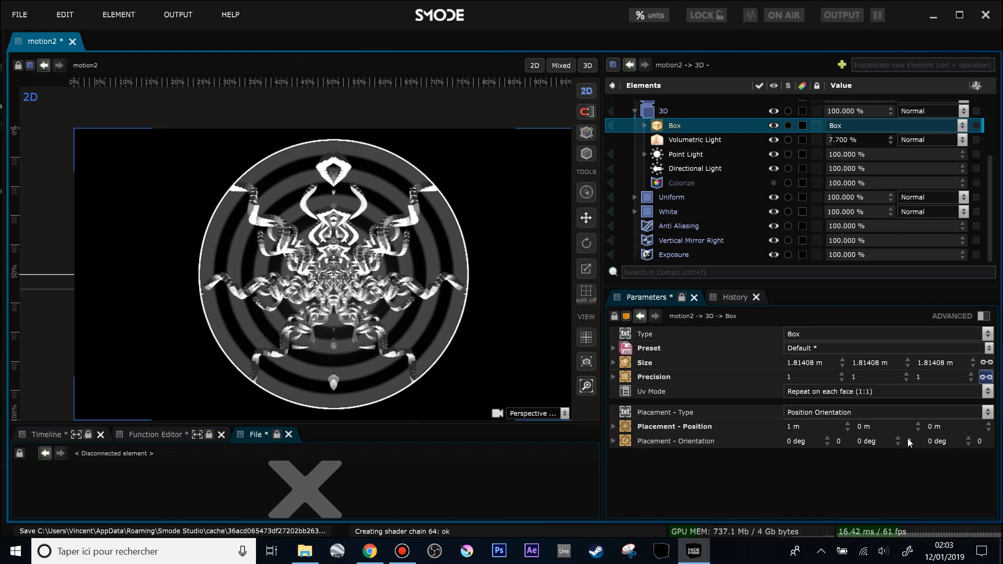
{"action": "mouse_move", "coordinate": [936, 360]}
{"action": "left_mouse_down"}
{"action": "mouse_move", "coordinate": [972, 358]}
{"action": "mouse_move", "coordinate": [943, 362]}
{"action": "left_mouse_up"}
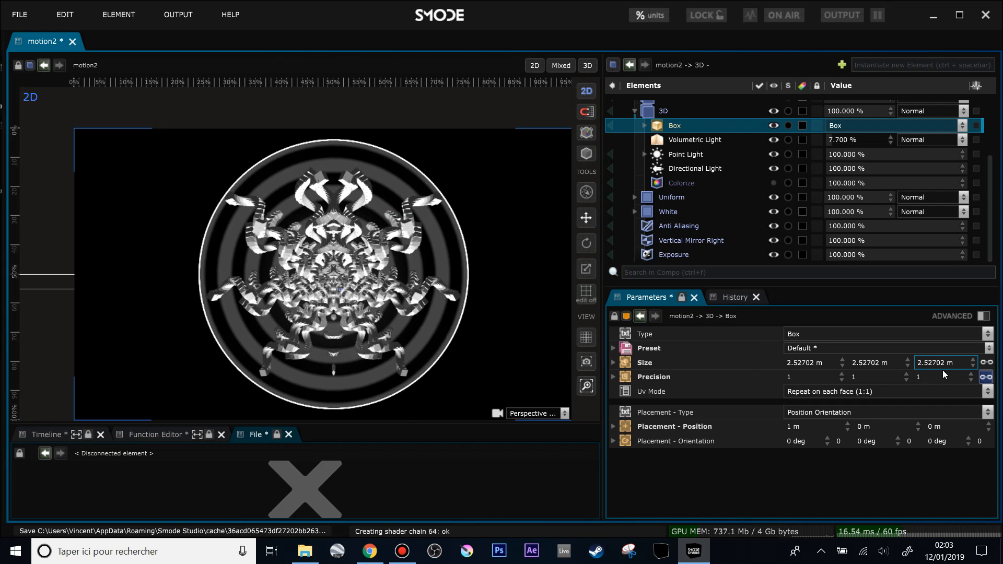
{"action": "scroll", "coordinate": [306, 206], "scroll_direction": "up", "scroll_amount": 1}
{"action": "left_click_drag", "start_coordinate": [373, 291], "coordinate": [351, 239]}
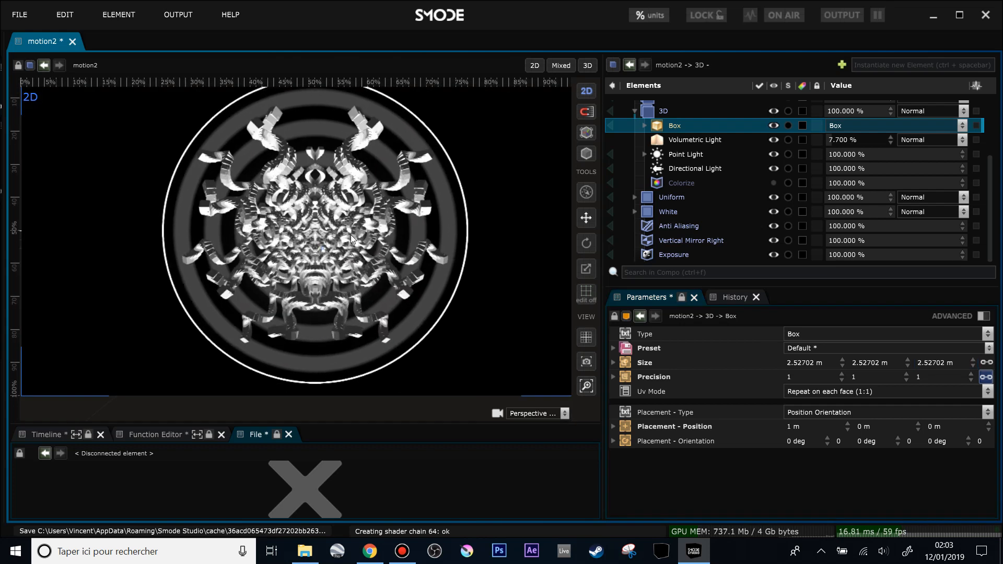
{"action": "key", "text": "ctrl+s"}
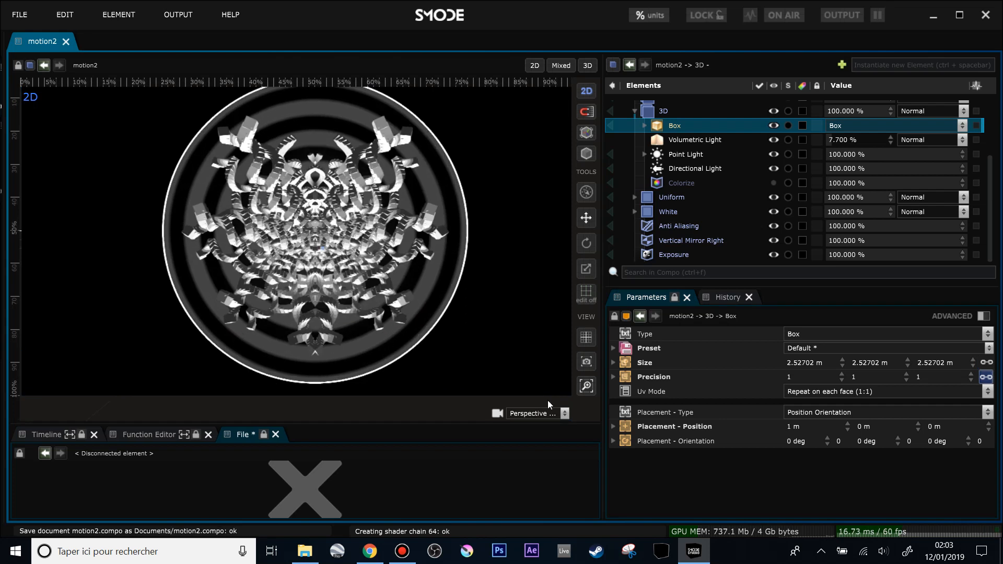